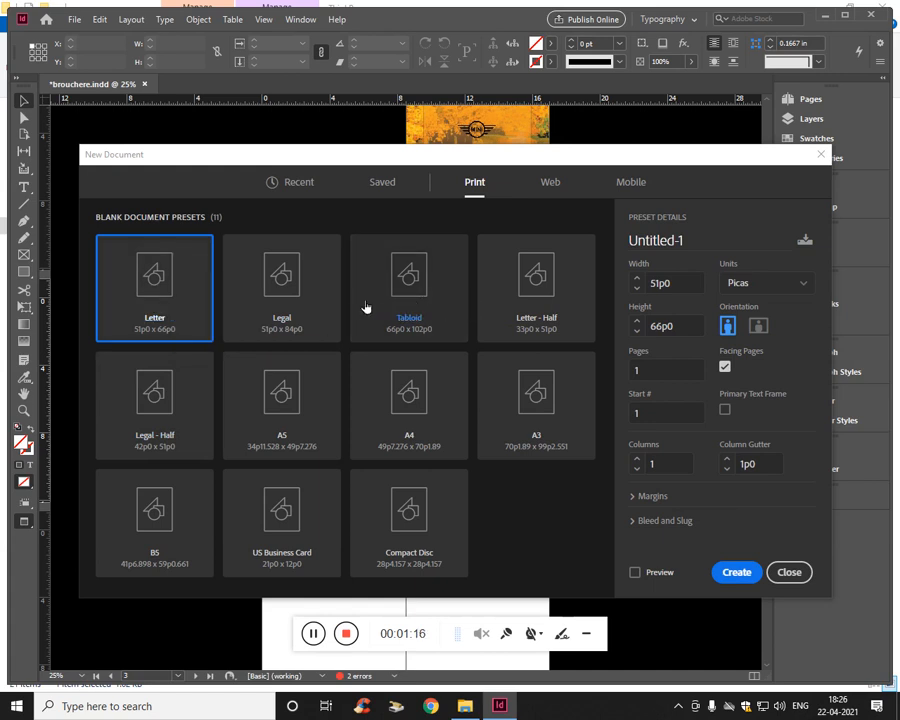
- Set up a Letter - Half print document in inches with 4 pages and 3 columns
{"action": "left_click", "coordinate": [187, 402]}
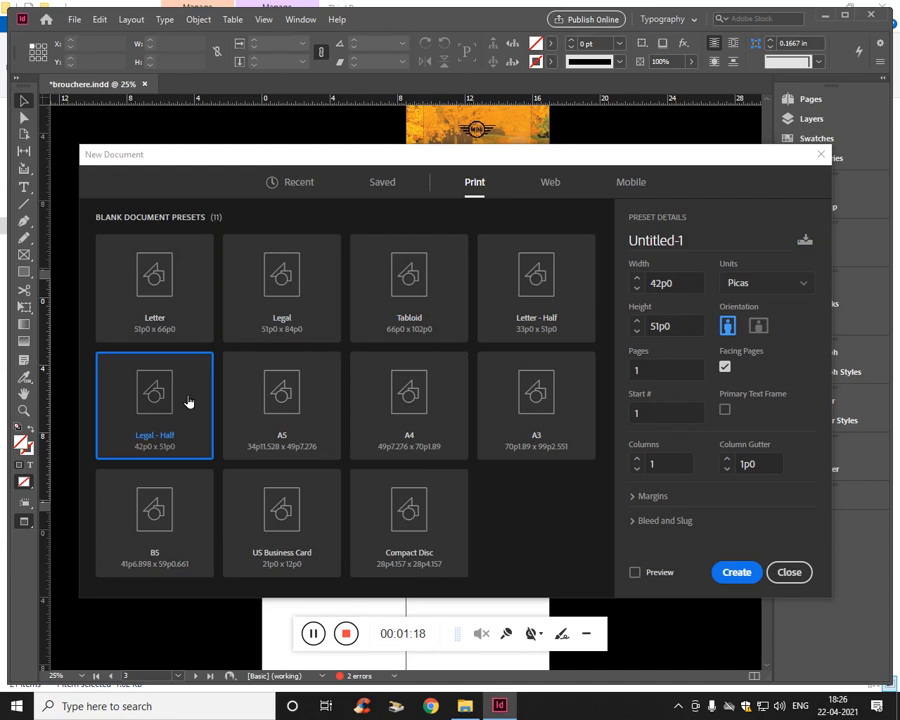
{"action": "left_click", "coordinate": [535, 299]}
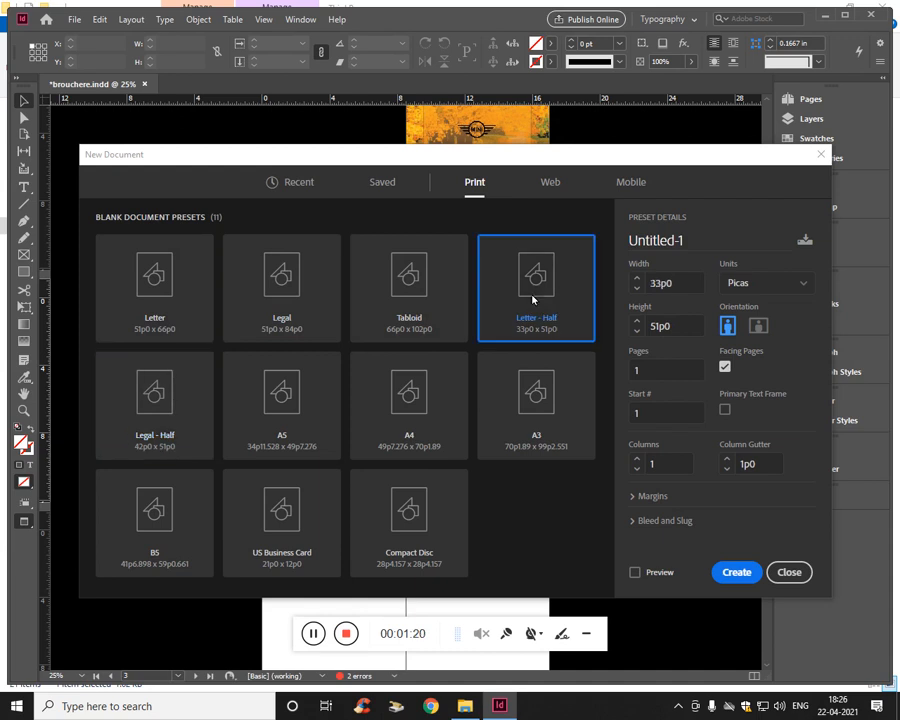
{"action": "left_click", "coordinate": [753, 284]}
{"action": "left_click", "coordinate": [761, 355]}
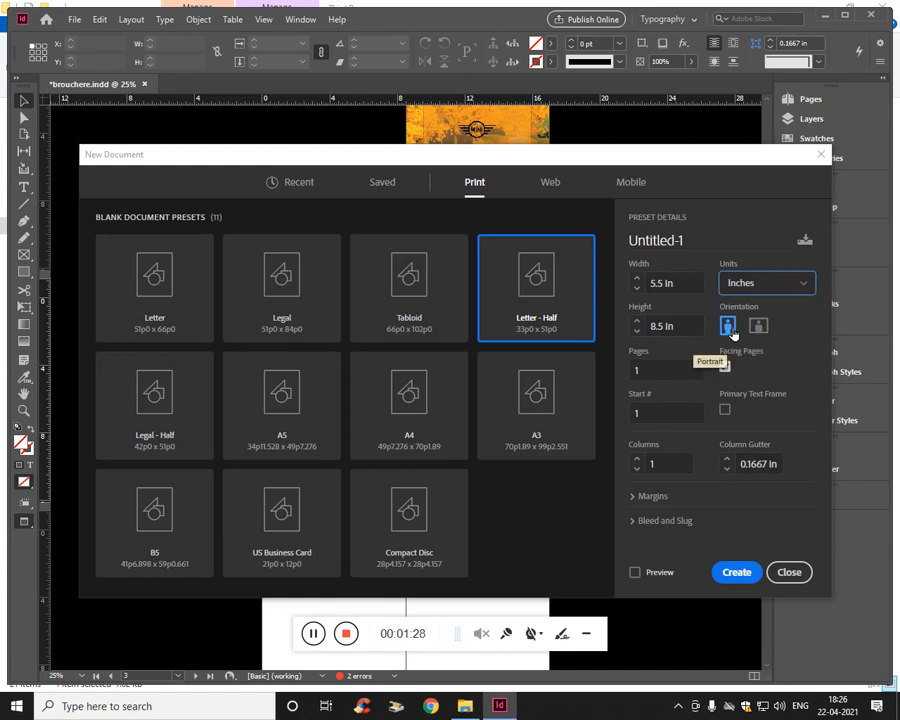
{"action": "left_click", "coordinate": [680, 379]}
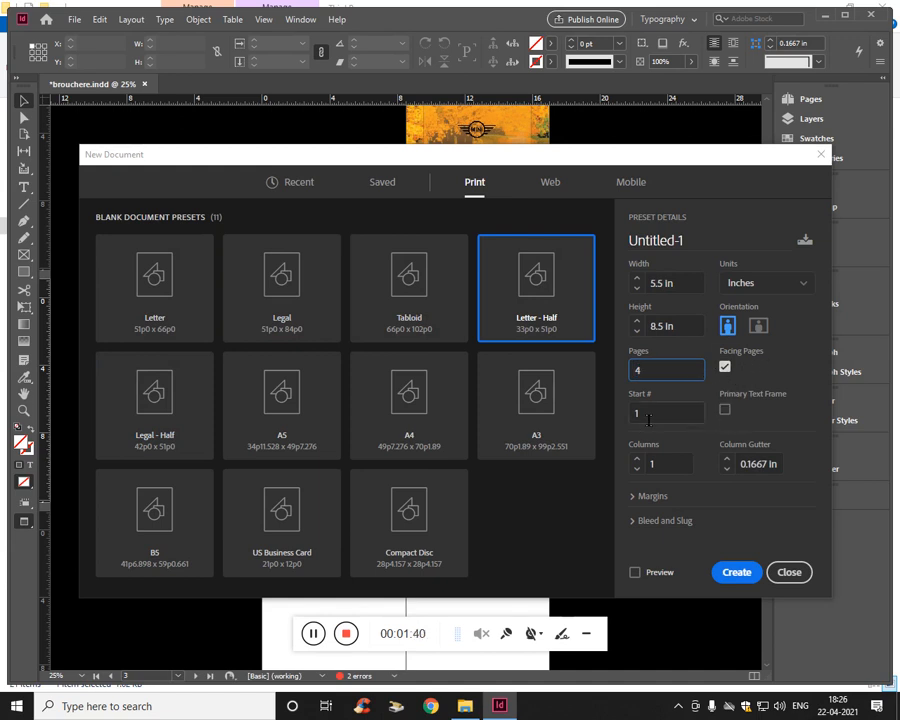
{"action": "left_click", "coordinate": [672, 464]}
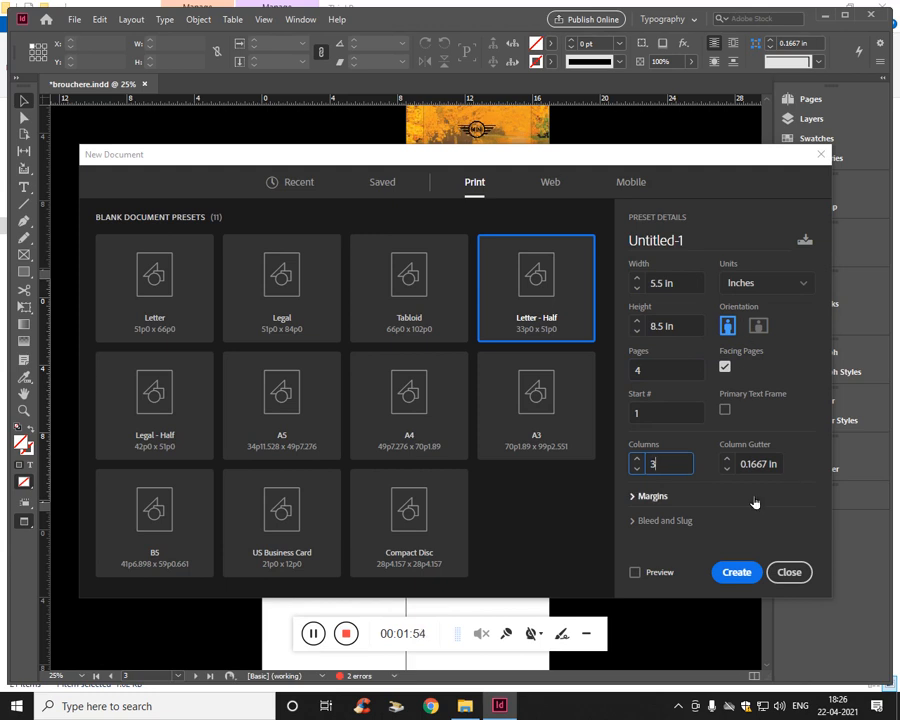
- Unlink the document margins and set the bottom margin to 1.2 in
{"action": "left_click", "coordinate": [645, 496]}
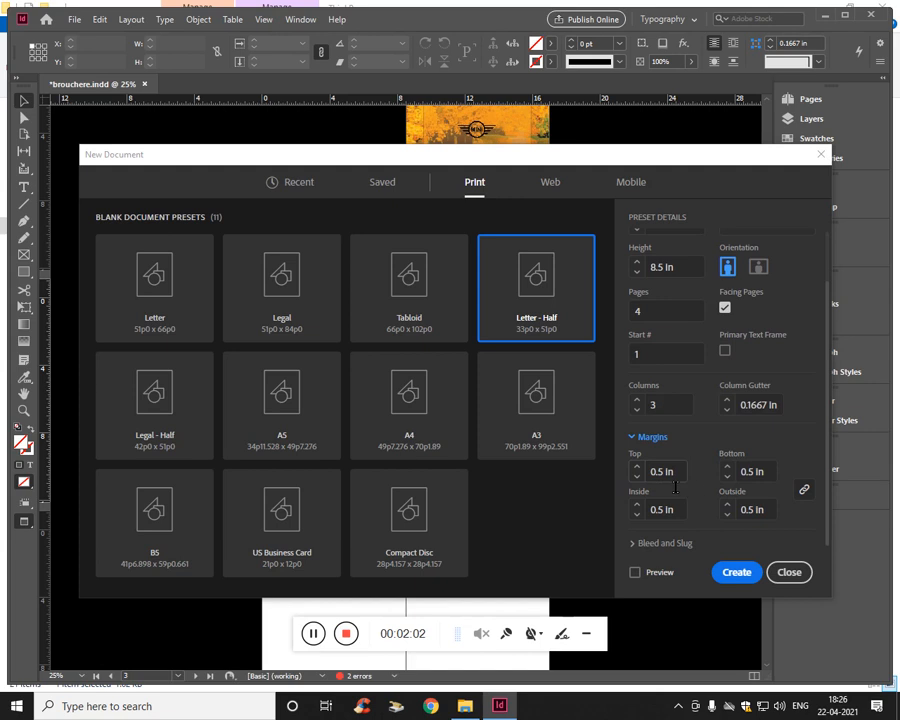
{"action": "left_click", "coordinate": [674, 478]}
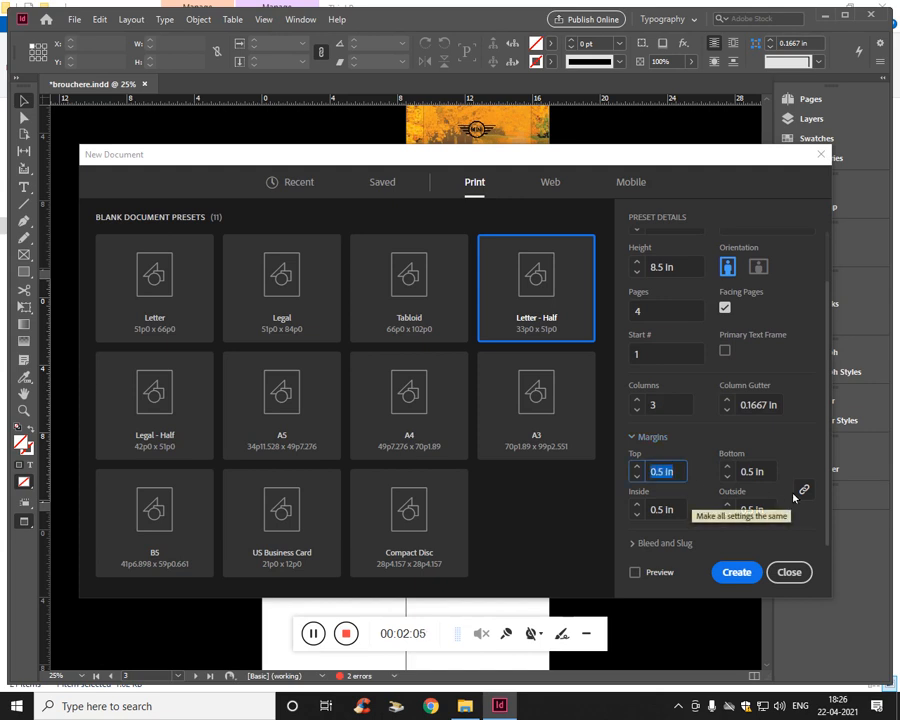
{"action": "left_click", "coordinate": [804, 489]}
{"action": "left_click", "coordinate": [761, 477]}
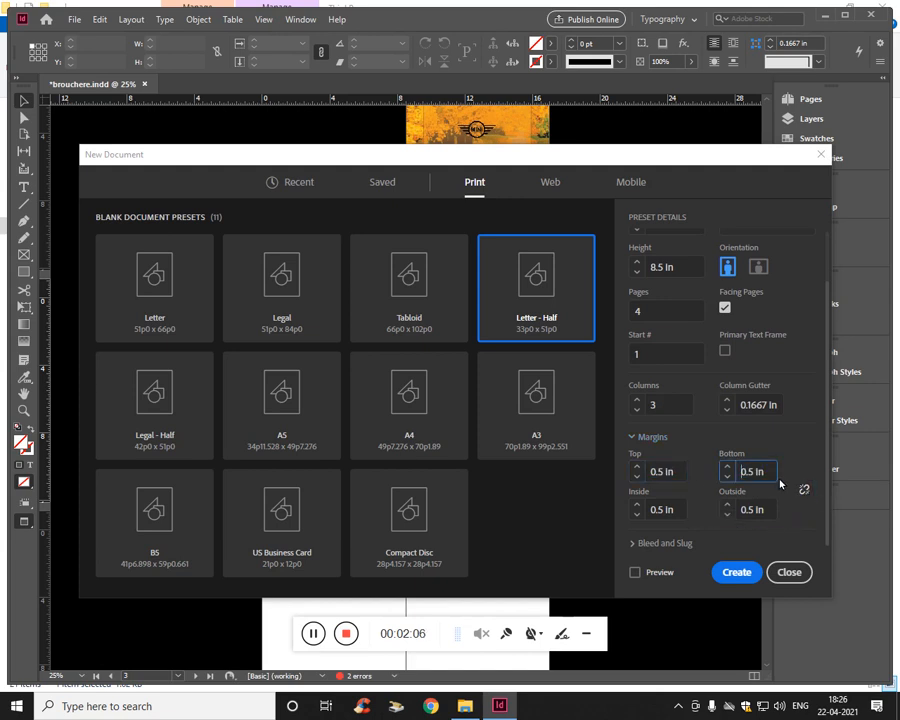
{"action": "key", "text": "BackSpace"}
{"action": "type", "text": "1"}
{"action": "key", "text": "Right"}
{"action": "key", "text": "Delete"}
{"action": "type", "text": "2"}
- Set the document bleed to 0.125 in on all four sides
{"action": "left_click", "coordinate": [665, 543]}
{"action": "left_click", "coordinate": [658, 402]}
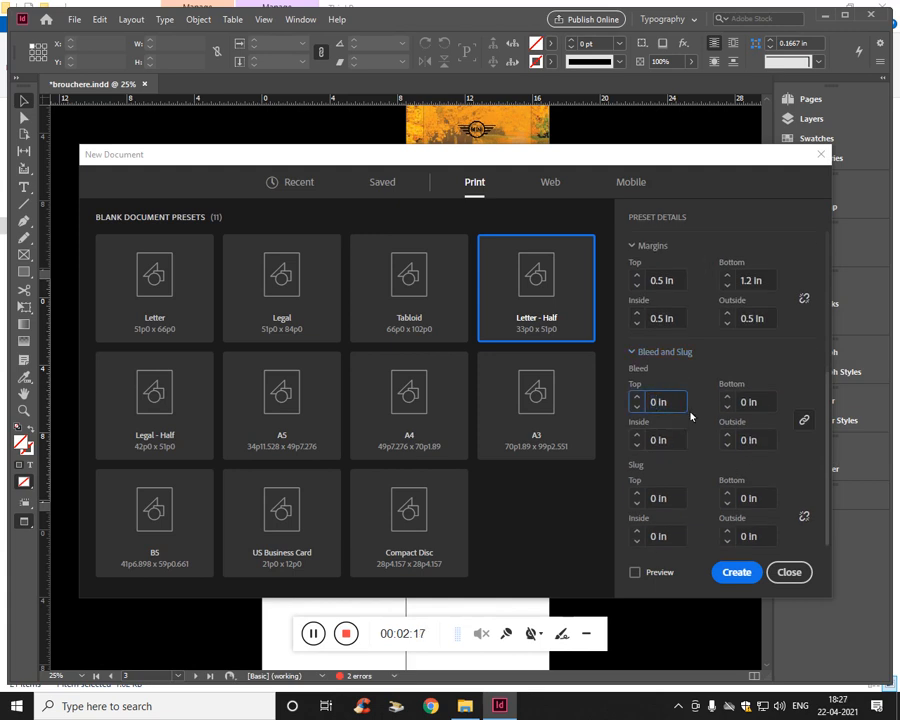
{"action": "type", "text": "0.125"}
{"action": "key", "text": "Tab"}
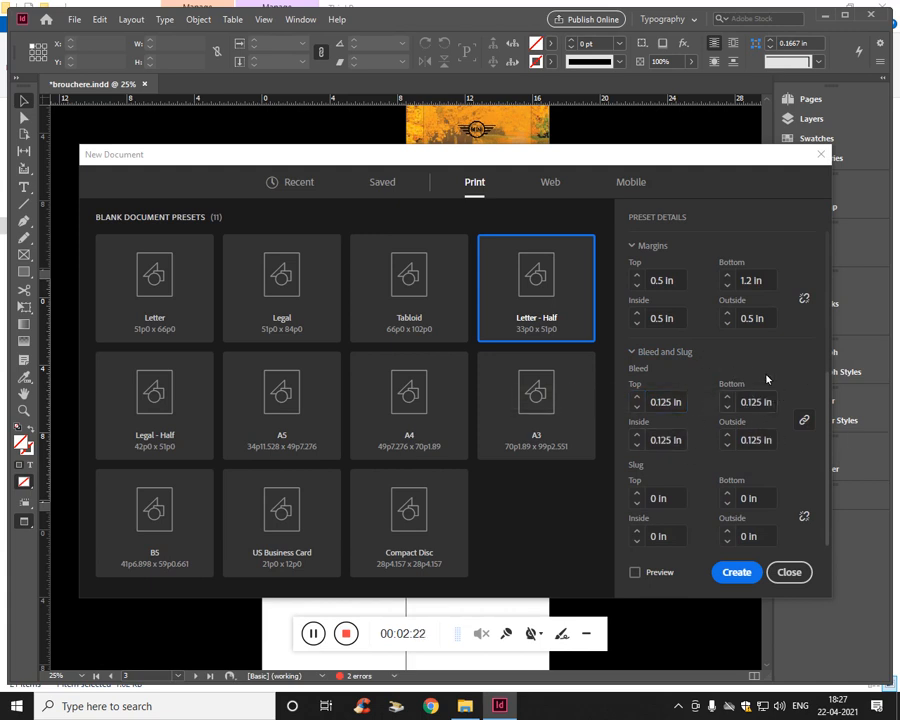
- Turn Facing Pages off, check the margin and bleed fields, and turn Facing Pages back on
{"action": "scroll", "coordinate": [720, 380], "scroll_direction": "up", "scroll_amount": 2}
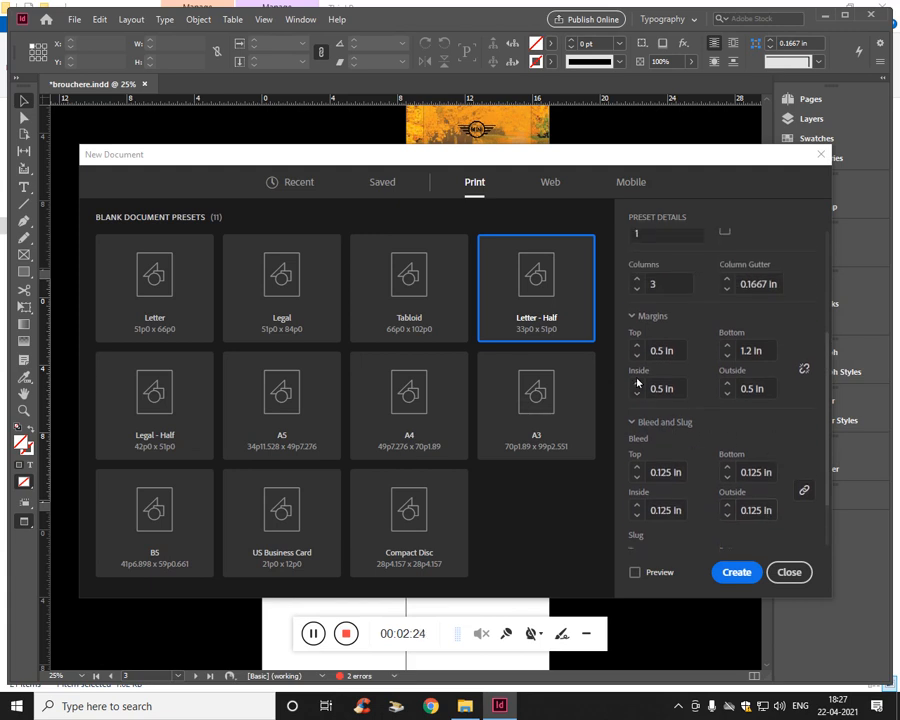
{"action": "scroll", "coordinate": [715, 378], "scroll_direction": "up", "scroll_amount": 3}
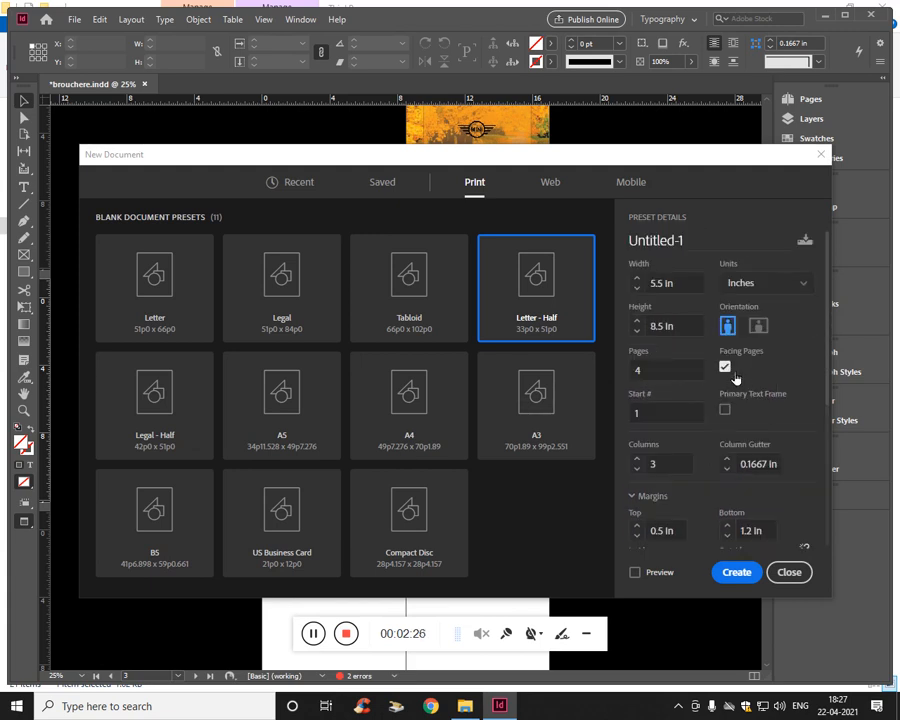
{"action": "left_click", "coordinate": [725, 368]}
{"action": "scroll", "coordinate": [670, 460], "scroll_direction": "down", "scroll_amount": 3}
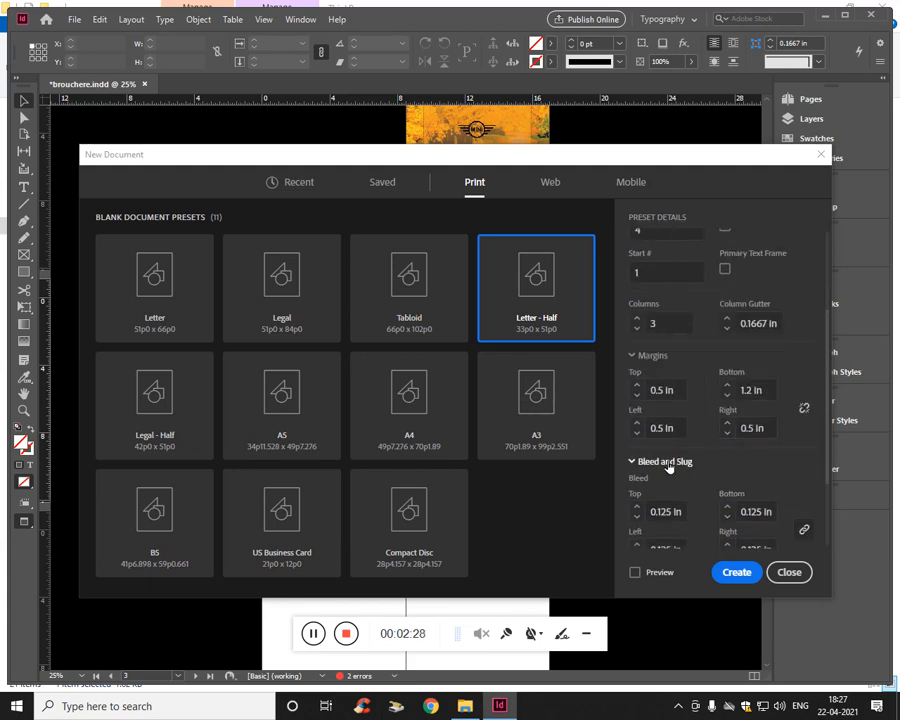
{"action": "scroll", "coordinate": [721, 398], "scroll_direction": "up", "scroll_amount": 4}
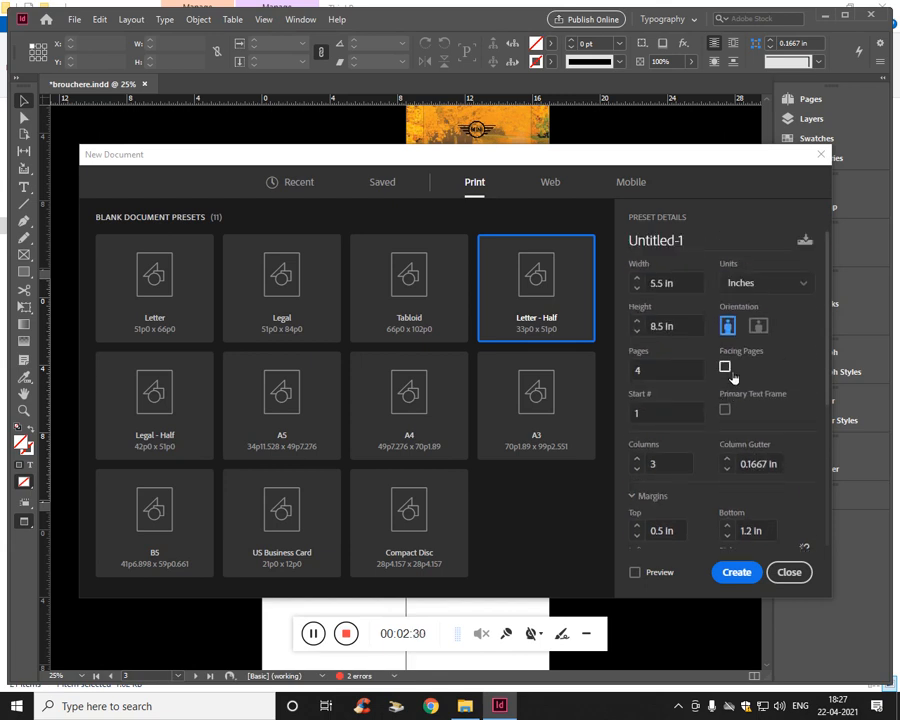
{"action": "left_click", "coordinate": [727, 370]}
- Create the new document with the configured settings
{"action": "scroll", "coordinate": [730, 408], "scroll_direction": "down", "scroll_amount": 4}
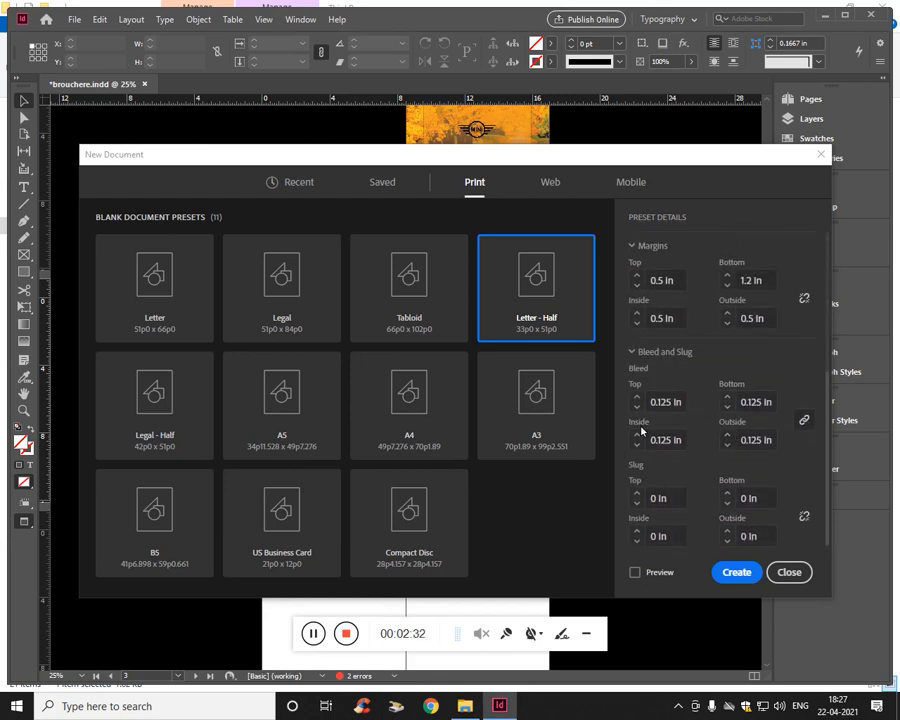
{"action": "left_click", "coordinate": [737, 572]}
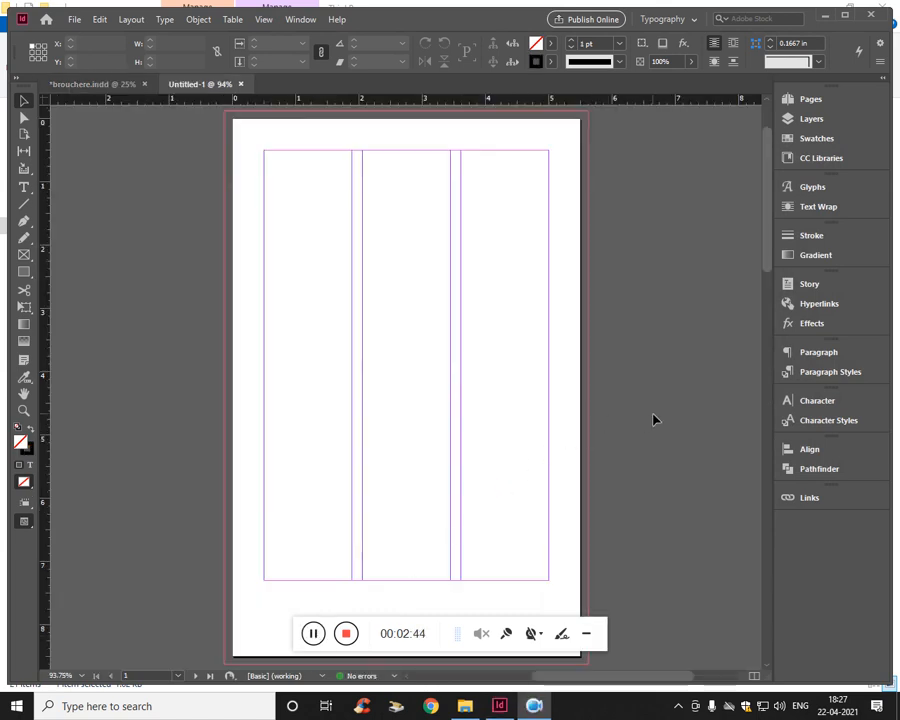
- Examine the single first page and the facing spread of the new document
{"action": "scroll", "coordinate": [619, 364], "scroll_direction": "down", "scroll_amount": 10}
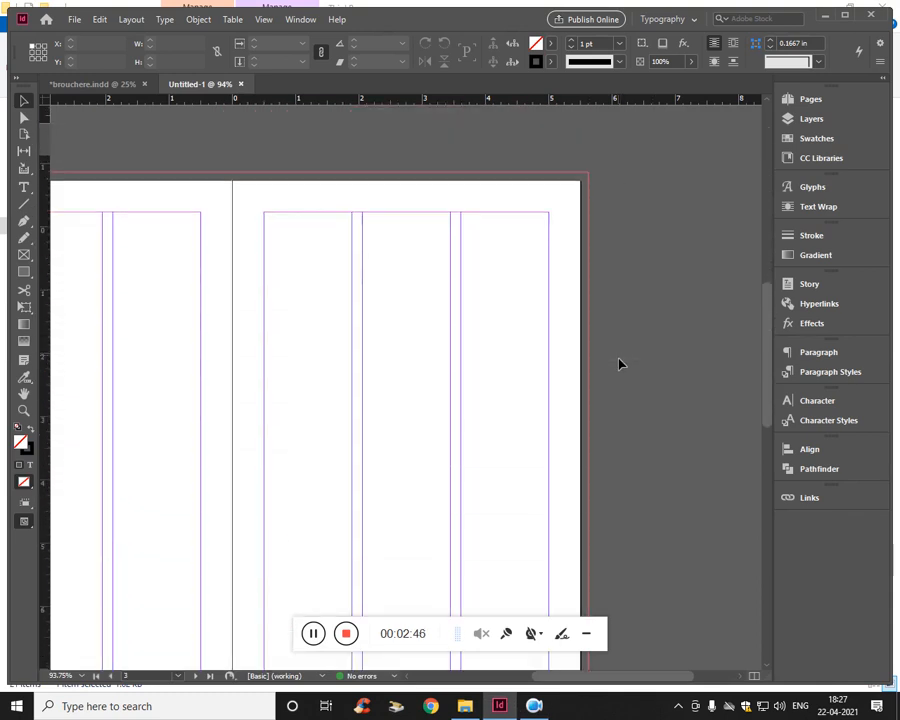
{"action": "key", "text": "ctrl+minus"}
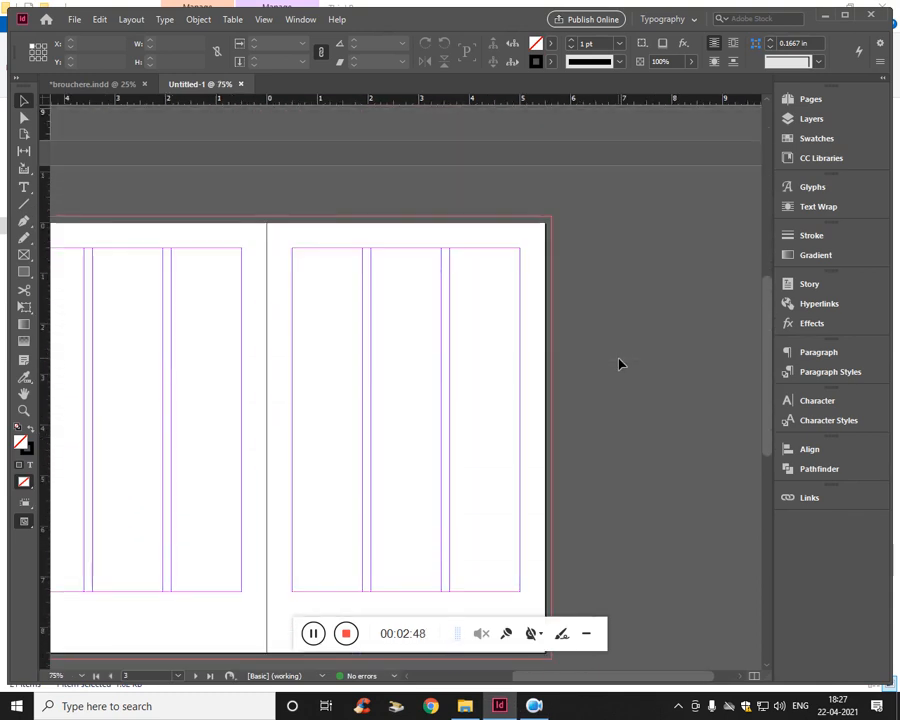
{"action": "key", "text": "ctrl+minus"}
{"action": "scroll", "coordinate": [243, 476], "scroll_direction": "up", "scroll_amount": 2}
{"action": "scroll", "coordinate": [574, 244], "scroll_direction": "up", "scroll_amount": 2}
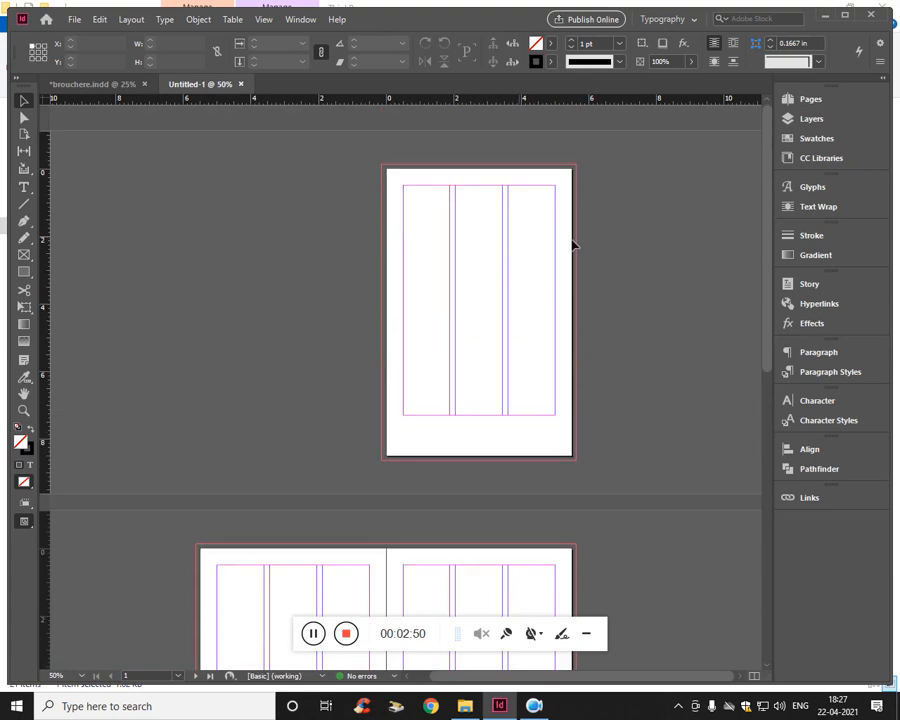
{"action": "scroll", "coordinate": [370, 310], "scroll_direction": "down", "scroll_amount": 3}
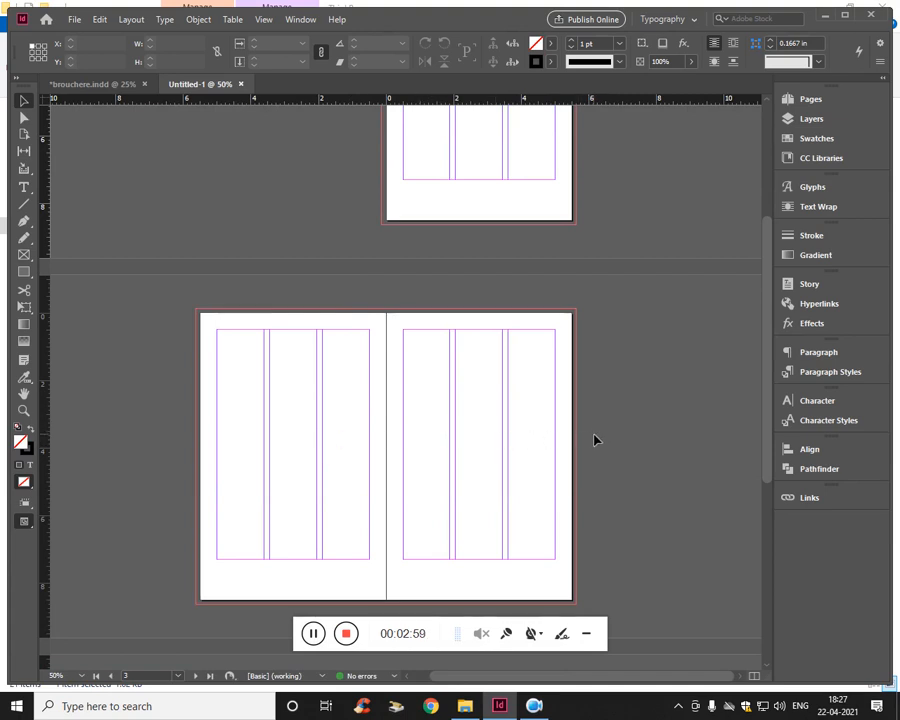
{"action": "scroll", "coordinate": [474, 385], "scroll_direction": "up", "scroll_amount": 5}
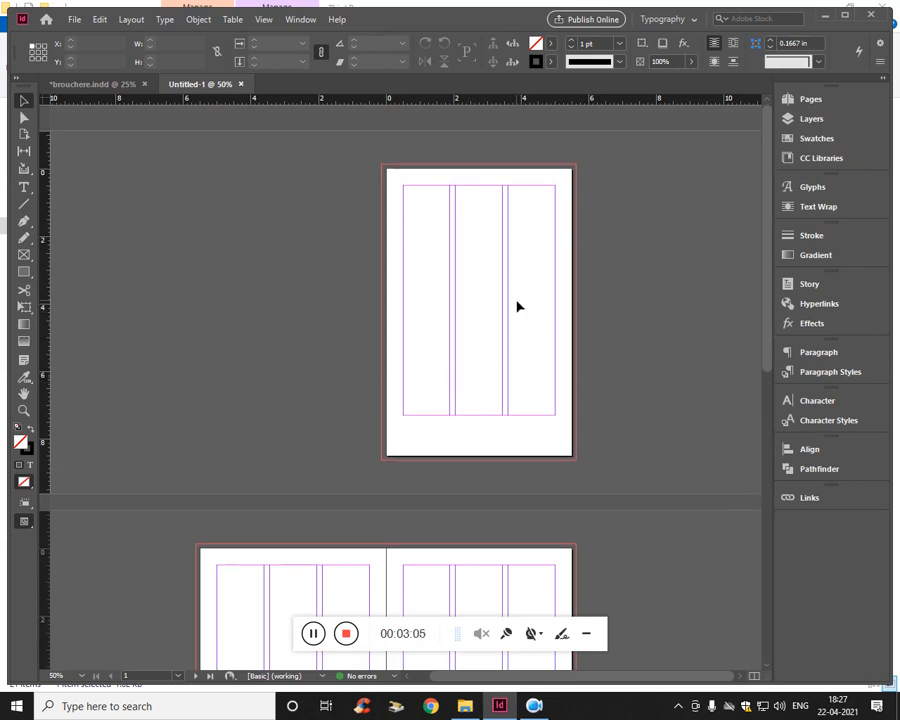
- Switch to brouchere.indd and examine its cover, content spread and the repeated footer bands
{"action": "left_click", "coordinate": [112, 84]}
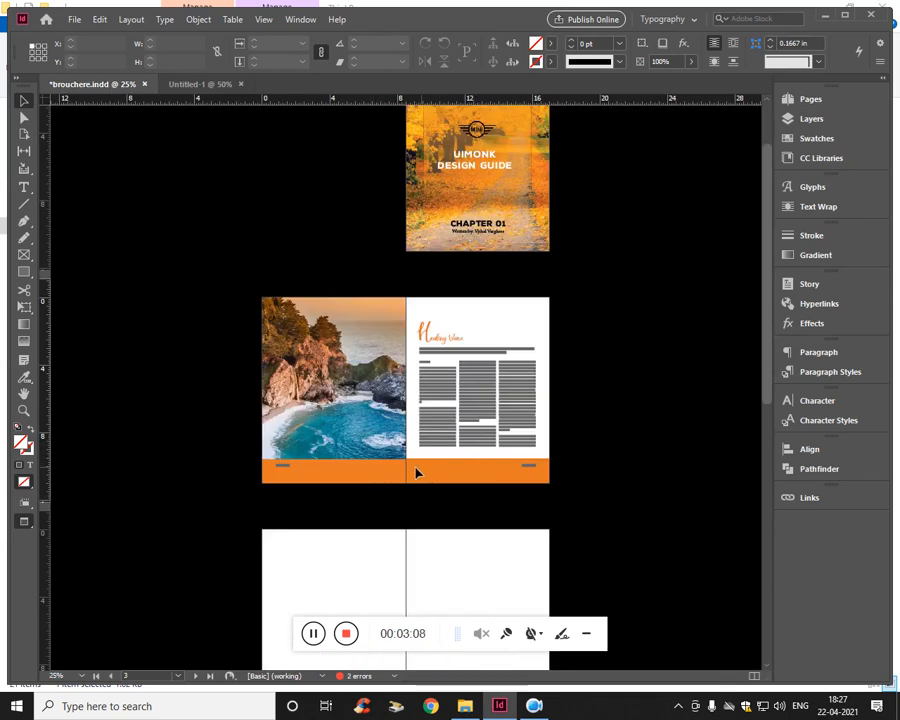
{"action": "scroll", "coordinate": [480, 462], "scroll_direction": "down", "scroll_amount": 12}
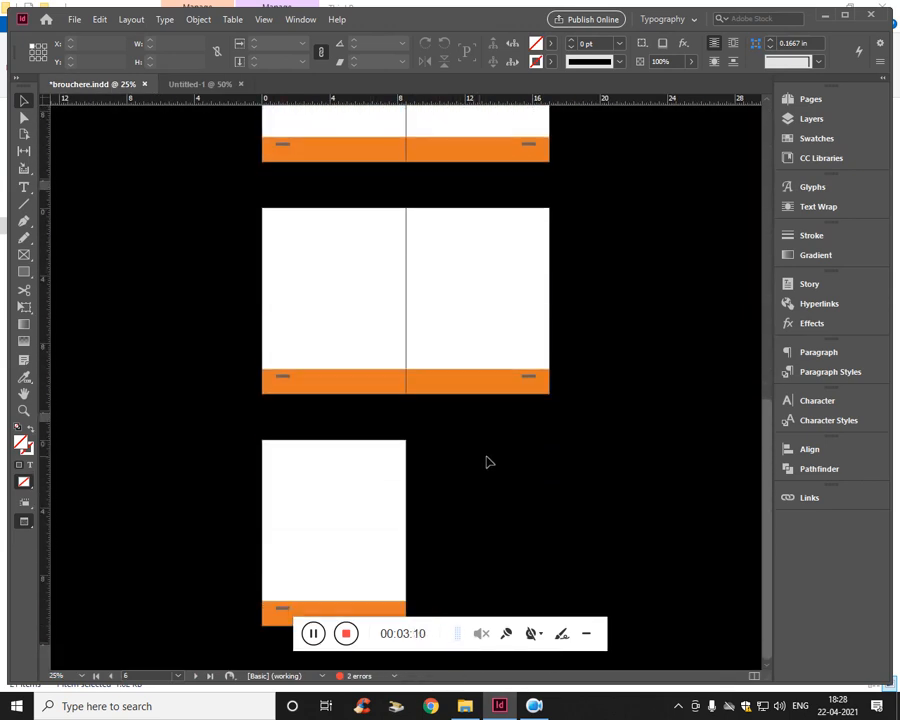
{"action": "scroll", "coordinate": [378, 464], "scroll_direction": "up", "scroll_amount": 10}
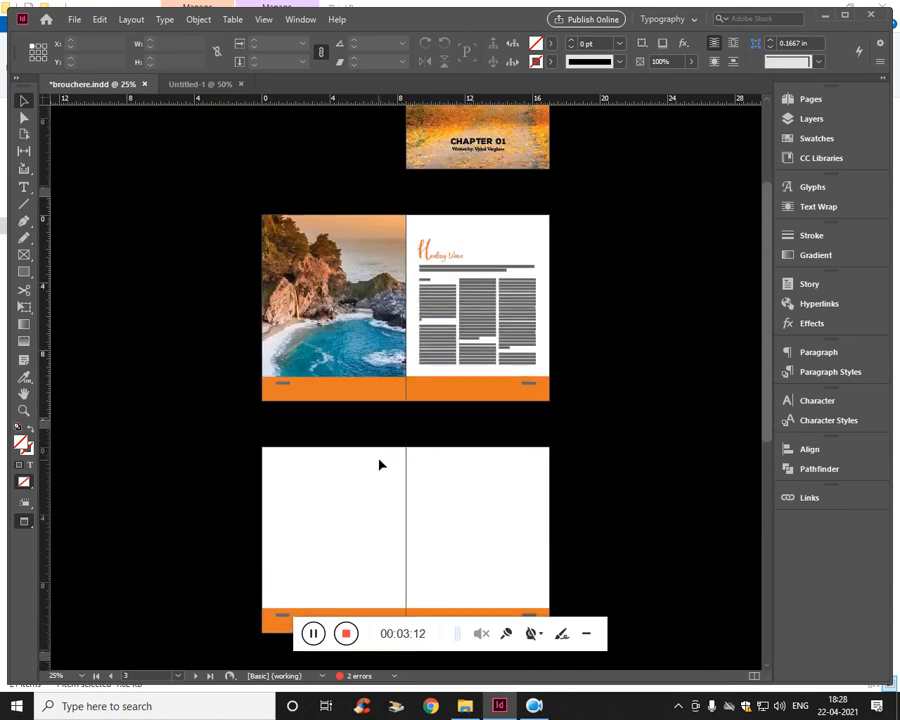
{"action": "scroll", "coordinate": [380, 440], "scroll_direction": "down", "scroll_amount": 5}
{"action": "scroll", "coordinate": [388, 364], "scroll_direction": "down", "scroll_amount": 5}
{"action": "scroll", "coordinate": [392, 364], "scroll_direction": "up", "scroll_amount": 8}
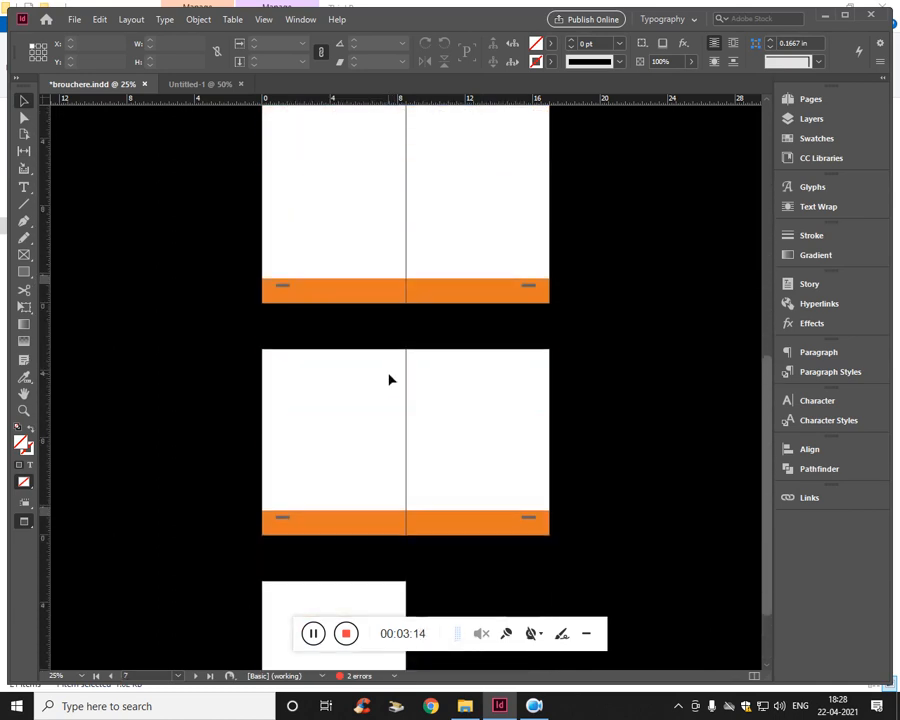
{"action": "scroll", "coordinate": [390, 378], "scroll_direction": "up", "scroll_amount": 4}
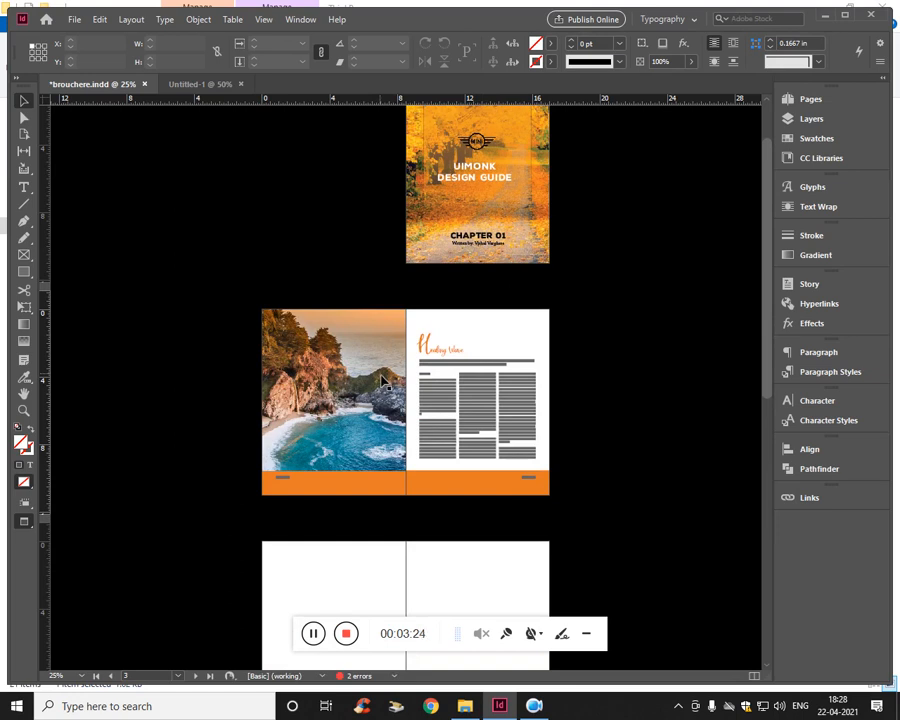
{"action": "scroll", "coordinate": [412, 414], "scroll_direction": "down", "scroll_amount": 7}
{"action": "scroll", "coordinate": [390, 472], "scroll_direction": "up", "scroll_amount": 13}
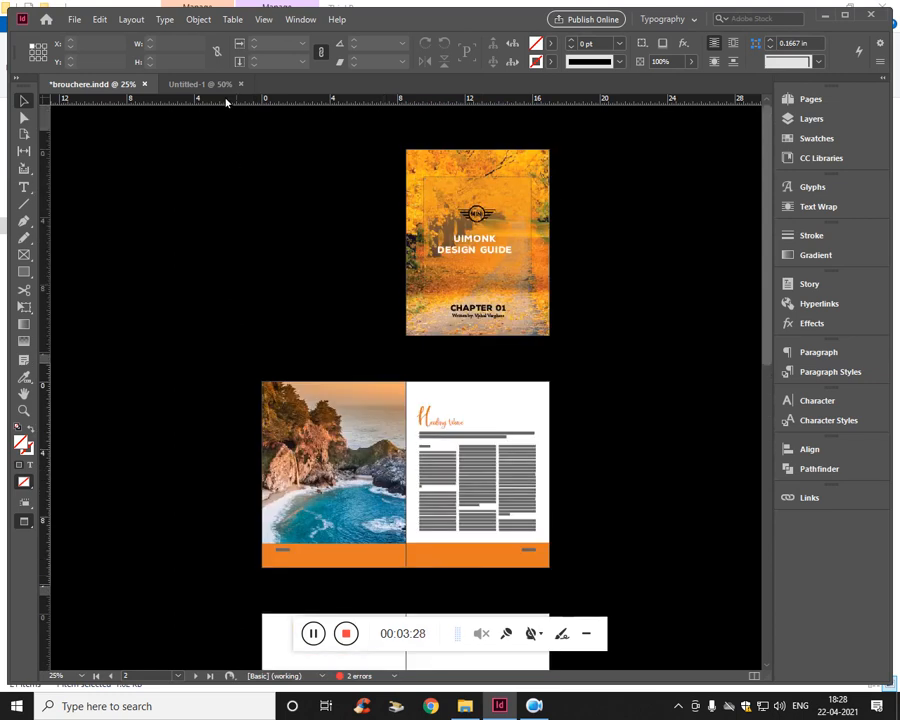
- Return to the Untitled-1 document and open the A-Master spread for editing
{"action": "left_click", "coordinate": [212, 86]}
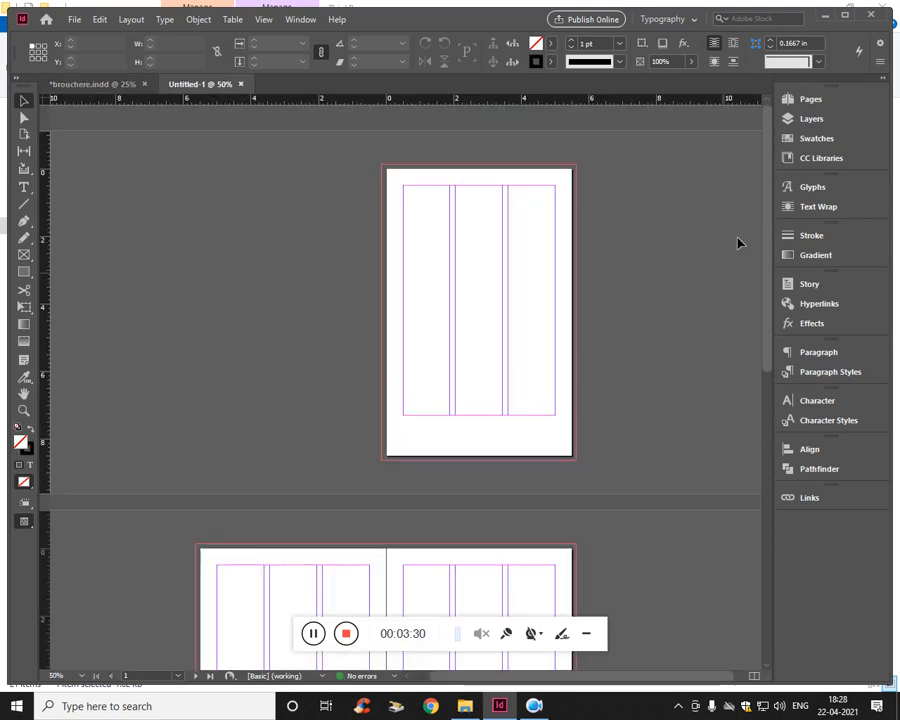
{"action": "left_click", "coordinate": [809, 100]}
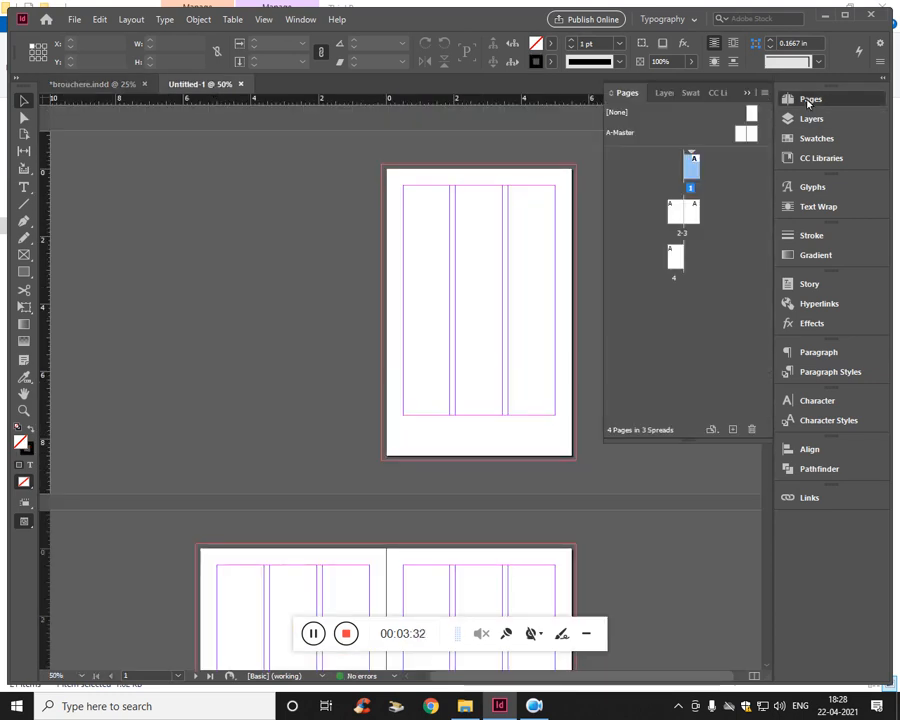
{"action": "left_click", "coordinate": [740, 140]}
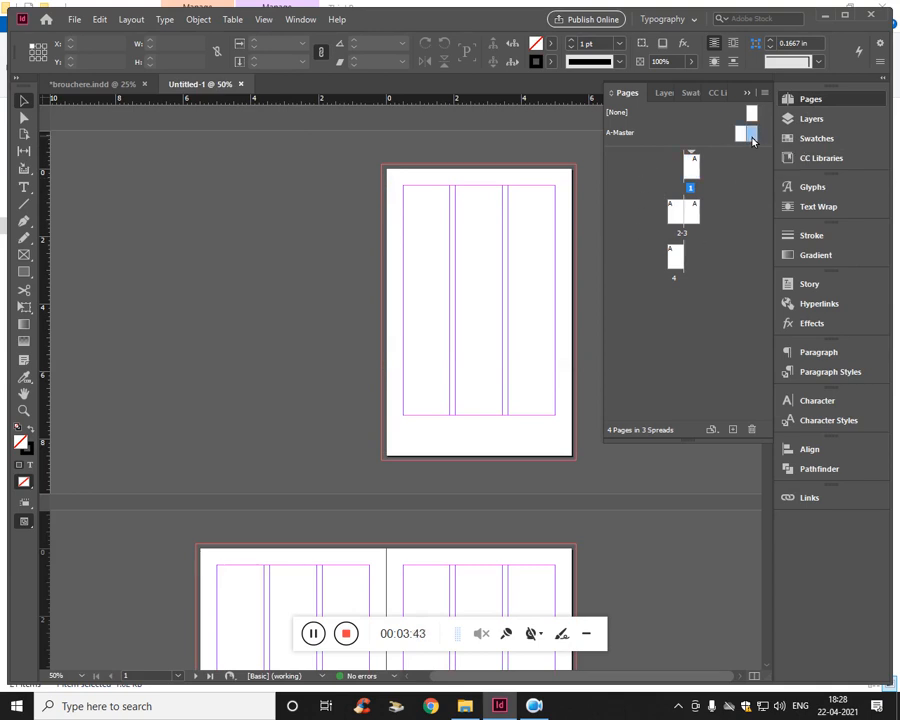
{"action": "double_click", "coordinate": [747, 135]}
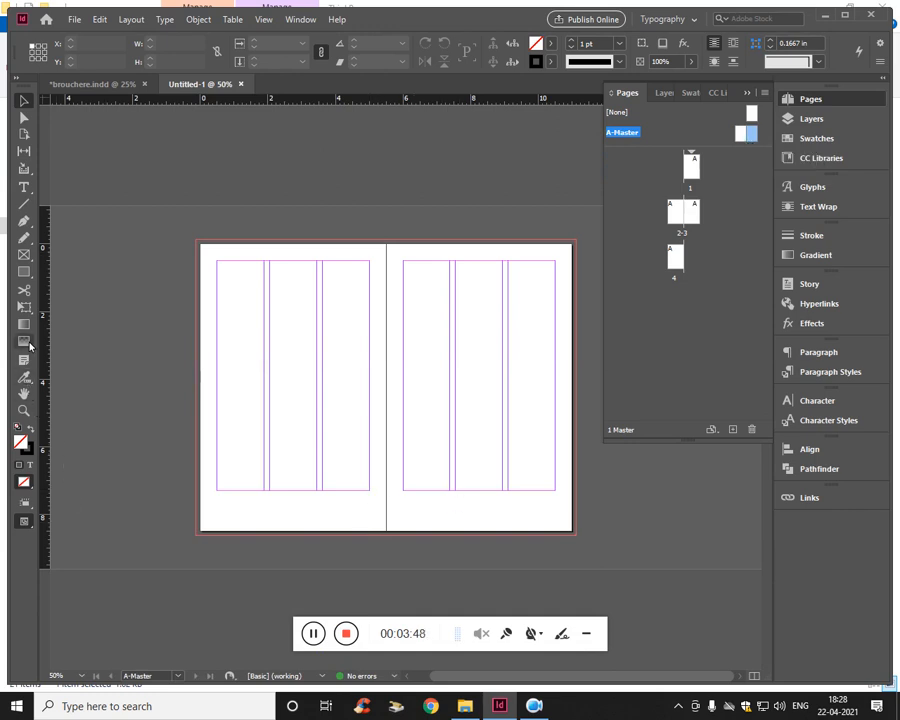
- Draw a rectangle about 2.65 in by 1.5 in on the right master page and fill it with C=0 M=100 Y=0 K=0
{"action": "left_click_drag", "start_coordinate": [24, 272], "coordinate": [94, 290]}
{"action": "left_click_drag", "start_coordinate": [428, 347], "coordinate": [520, 398]}
{"action": "left_click", "coordinate": [550, 43]}
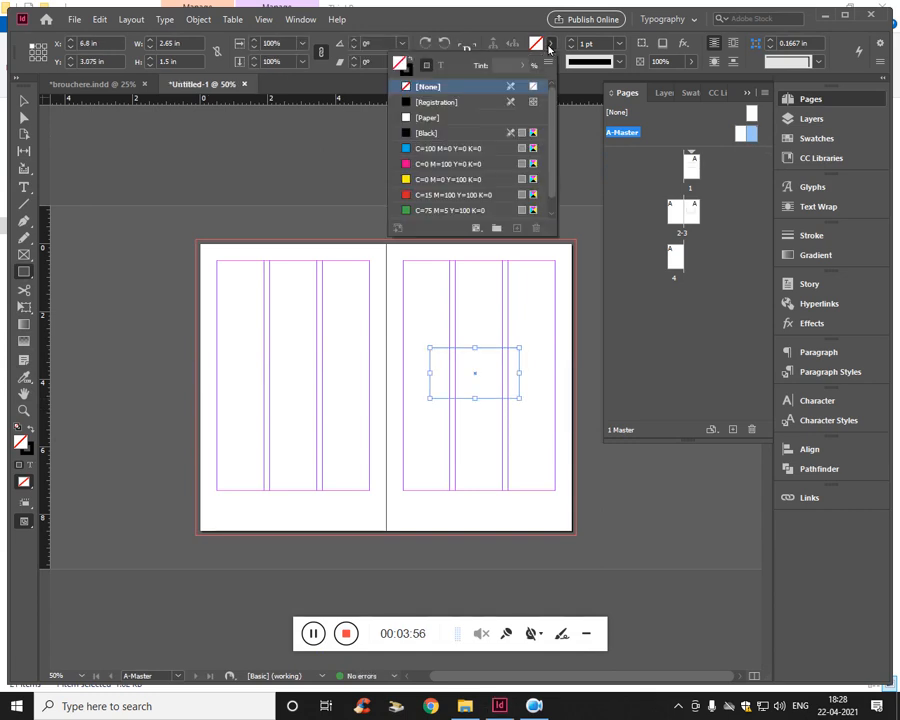
{"action": "left_click", "coordinate": [422, 163]}
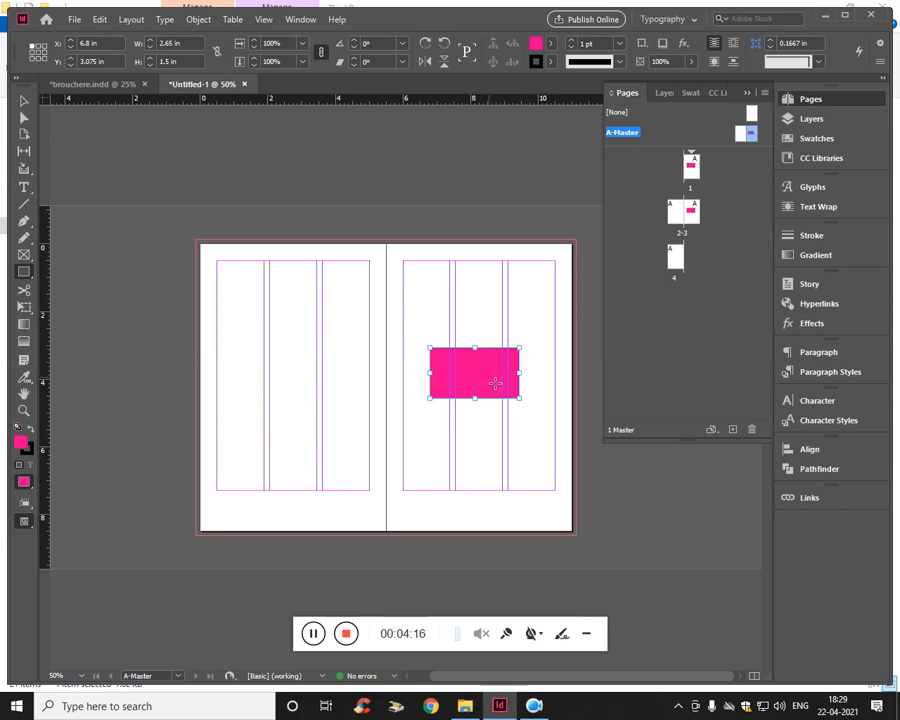
- Move the magenta rectangle onto the left master page and finally to the right master page's bottom spine corner, at X 5.5 in, Y 7.175 in
{"action": "left_click_drag", "start_coordinate": [495, 383], "coordinate": [321, 377]}
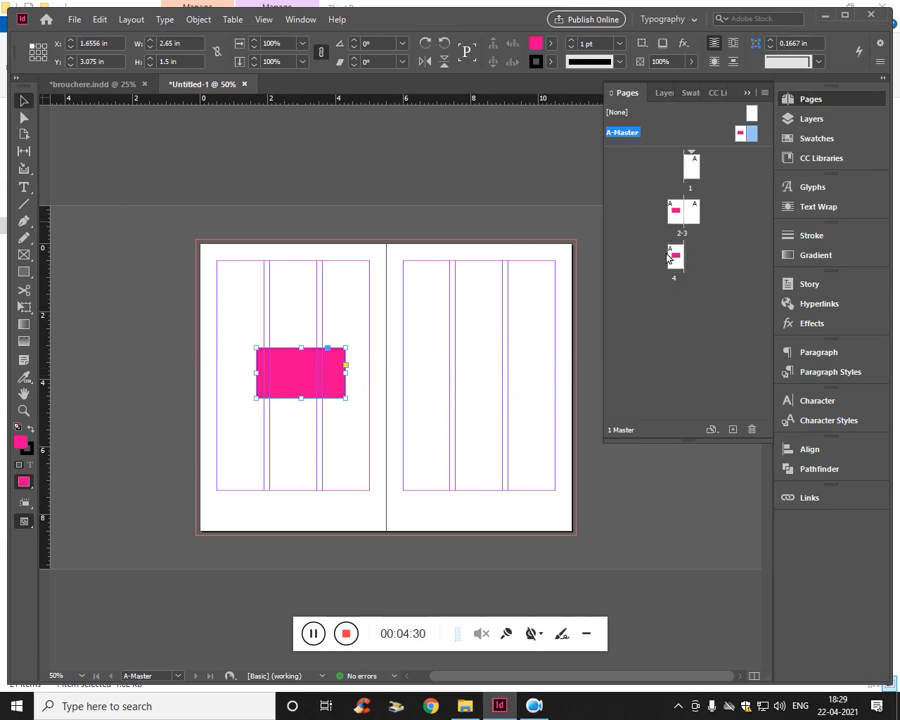
{"action": "left_click_drag", "start_coordinate": [341, 389], "coordinate": [445, 519]}
{"action": "scroll", "coordinate": [470, 517], "scroll_direction": "up", "scroll_amount": 2}
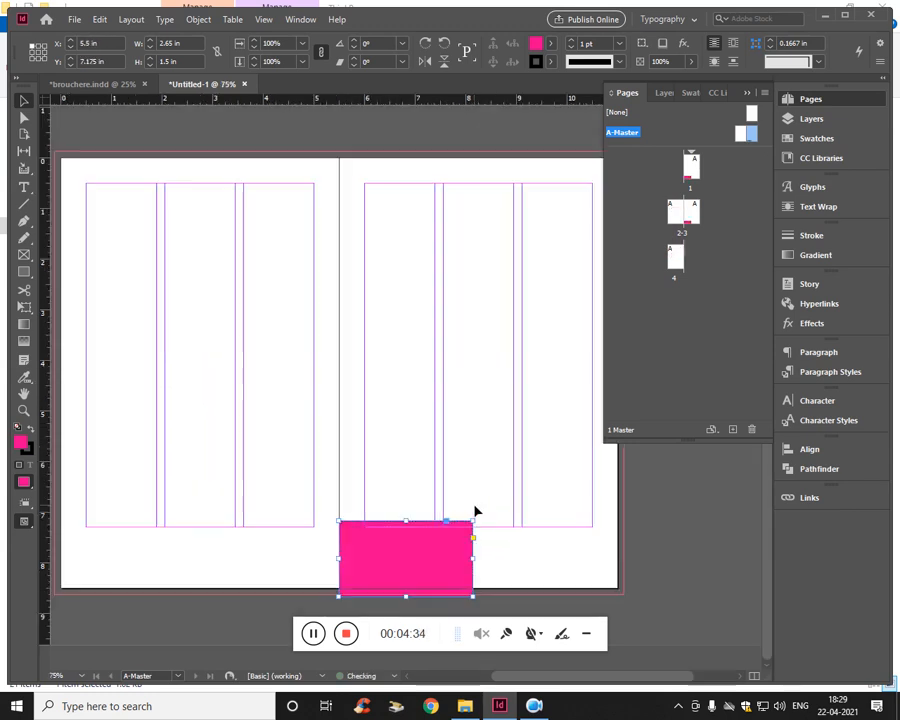
- Resize the magenta rectangle to 5.625 in by 1.375 in, spanning from the bottom margin and spine to the outer bleed edges
{"action": "left_click_drag", "start_coordinate": [546, 450], "coordinate": [475, 295]}
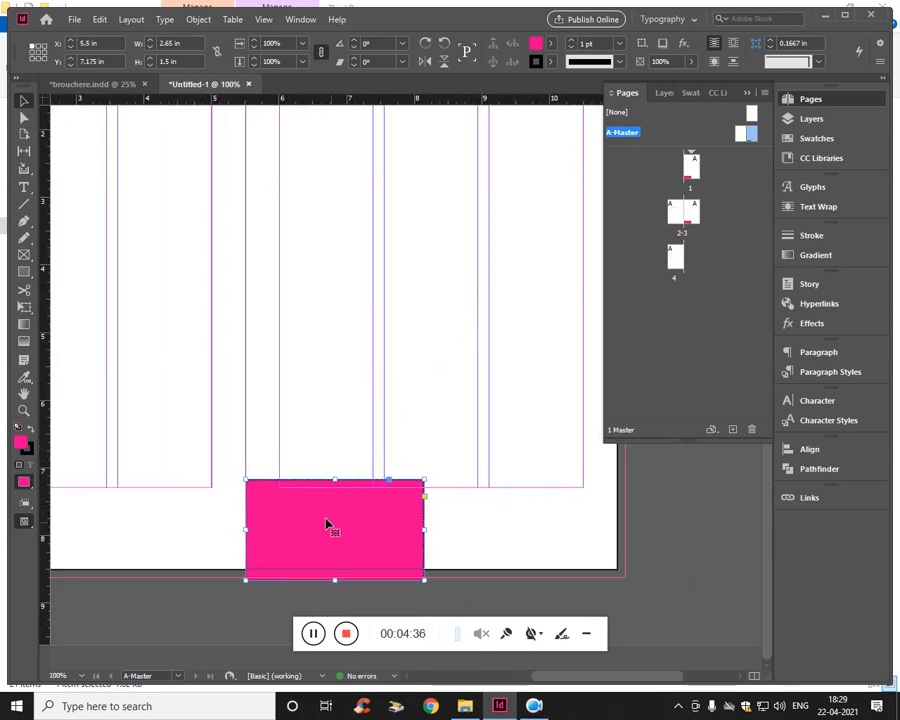
{"action": "mouse_move", "coordinate": [341, 489]}
{"action": "left_mouse_down"}
{"action": "mouse_move", "coordinate": [339, 499]}
{"action": "mouse_move", "coordinate": [341, 488]}
{"action": "left_mouse_up"}
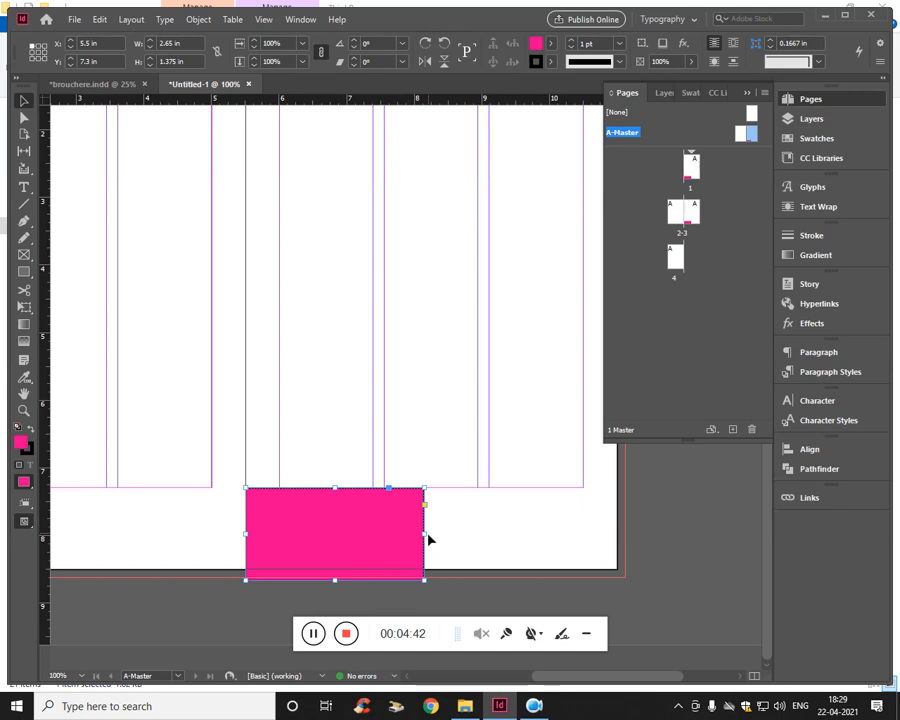
{"action": "left_click_drag", "start_coordinate": [431, 541], "coordinate": [626, 534]}
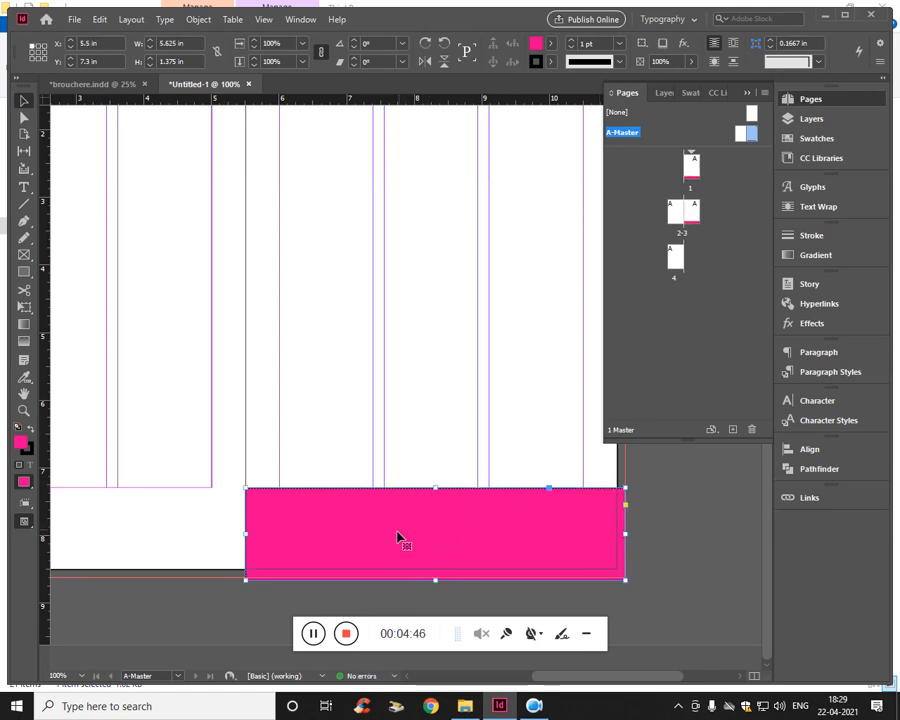
- Remove the footer rectangle's stroke and change its fill to orange, C=4 M=61 Y=100 K=0
{"action": "left_click", "coordinate": [549, 61]}
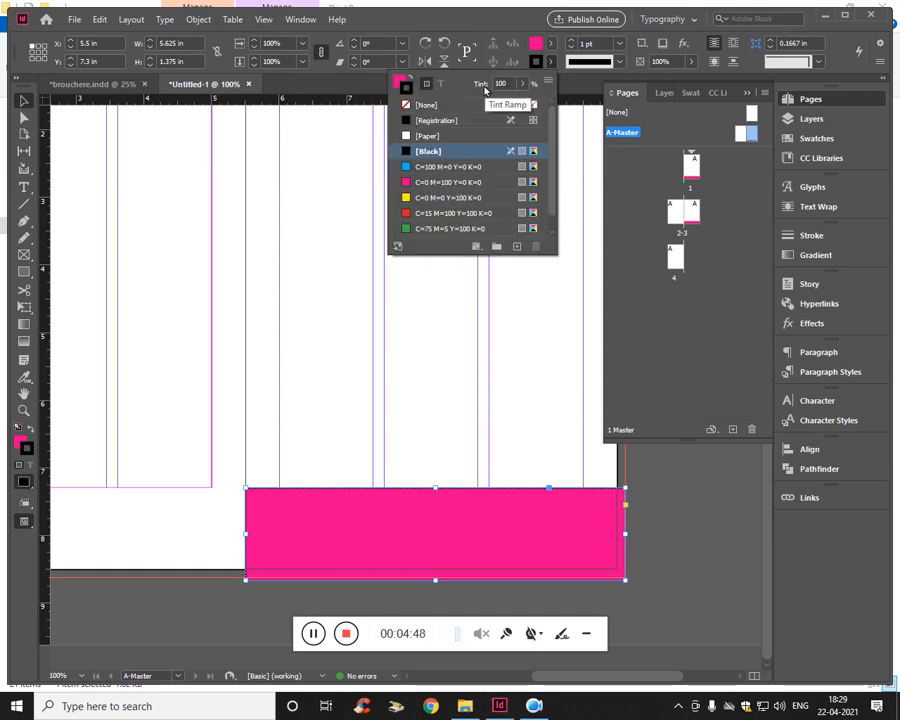
{"action": "left_click", "coordinate": [425, 105]}
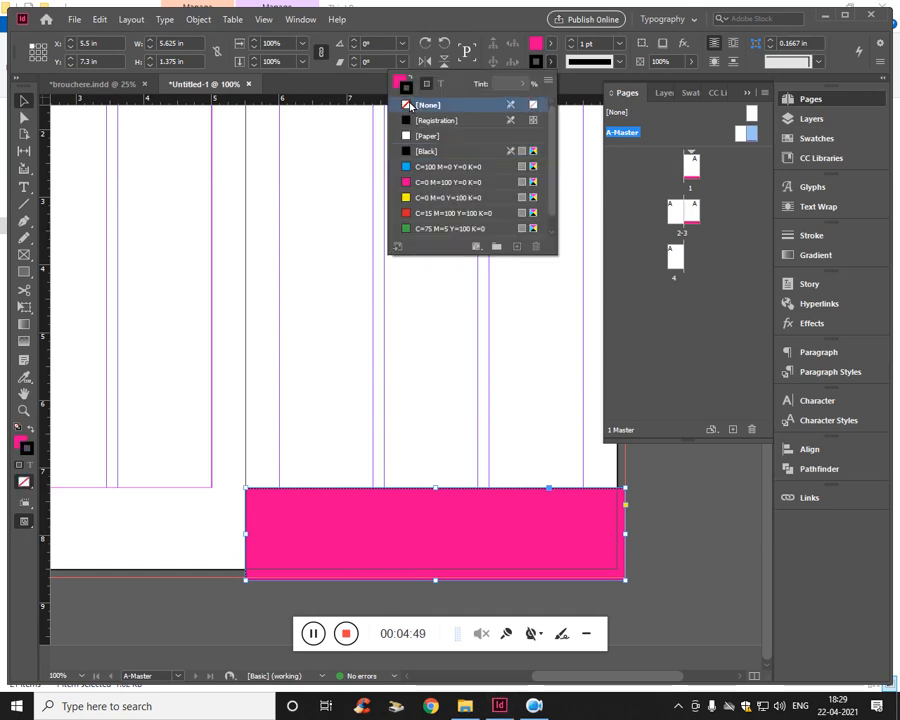
{"action": "left_click", "coordinate": [549, 43]}
{"action": "double_click", "coordinate": [21, 446]}
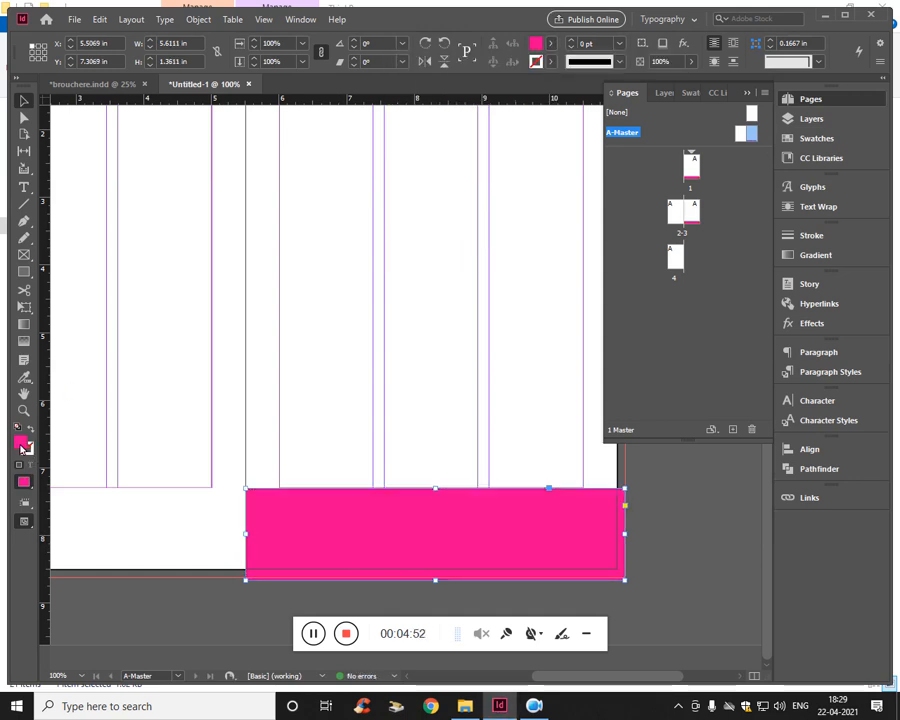
{"action": "mouse_move", "coordinate": [334, 484]}
{"action": "left_mouse_down"}
{"action": "mouse_move", "coordinate": [336, 499]}
{"action": "mouse_move", "coordinate": [339, 472]}
{"action": "left_mouse_up"}
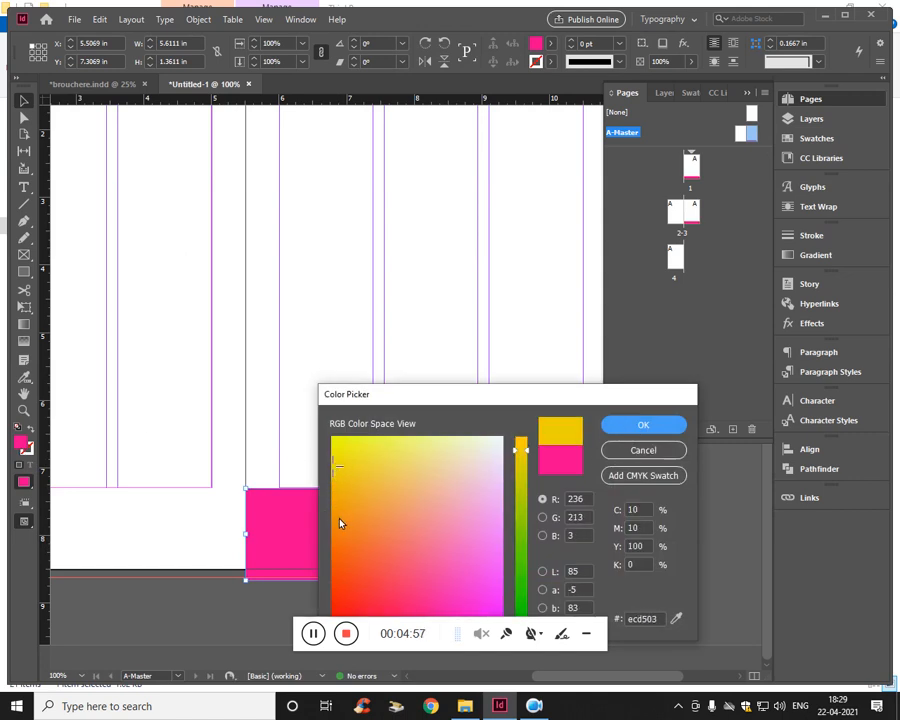
{"action": "left_click_drag", "start_coordinate": [336, 466], "coordinate": [332, 531]}
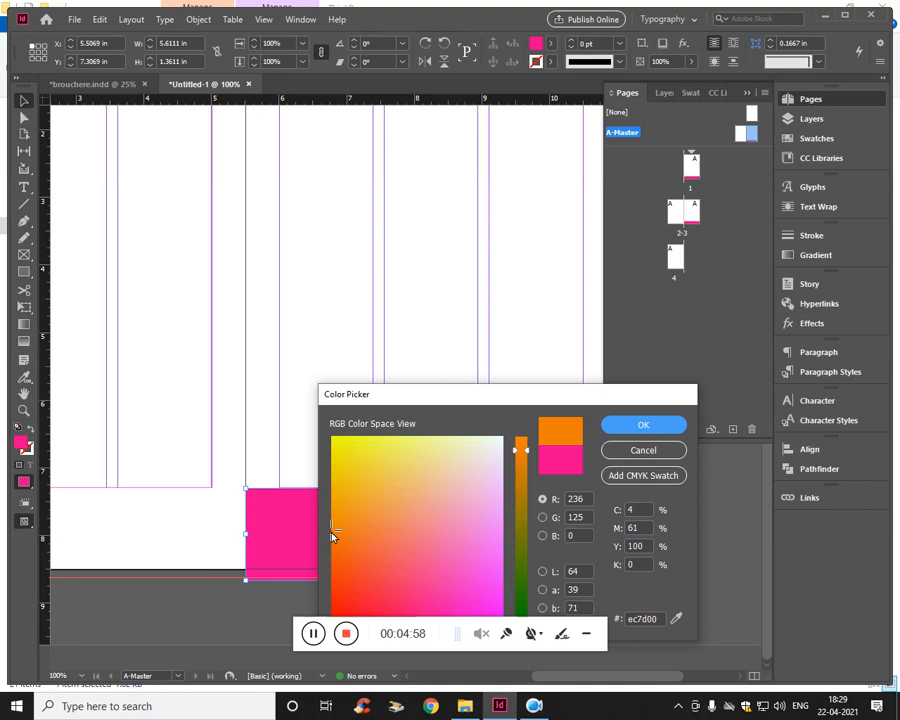
{"action": "left_click", "coordinate": [641, 426]}
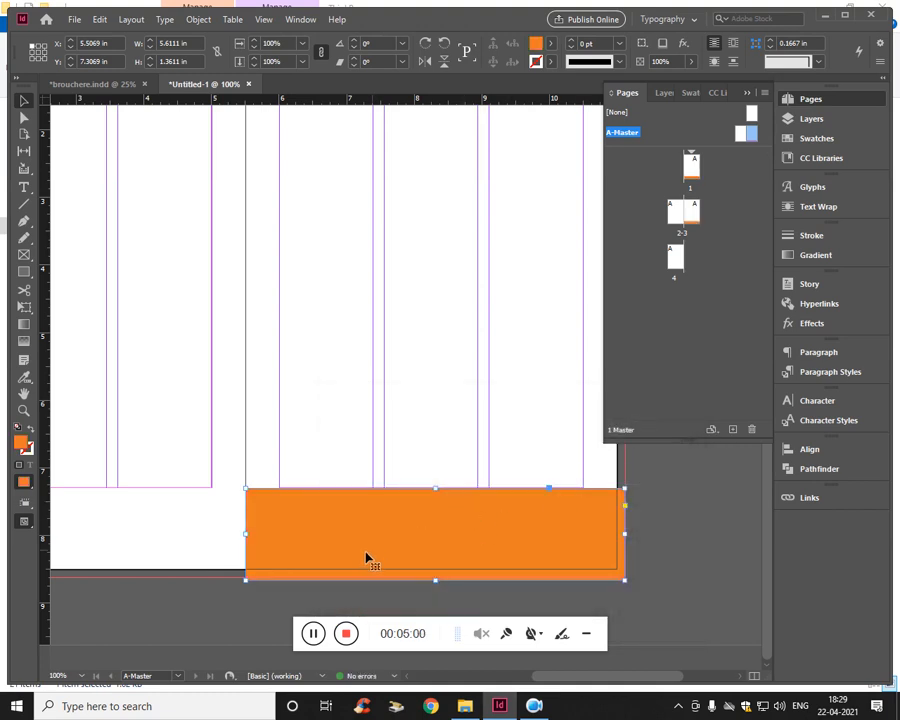
- Paste a copy of the orange footer at the left master page's bottom bleed corner and widen it to 5.64 in, reaching the spine
{"action": "key", "text": "ctrl+v"}
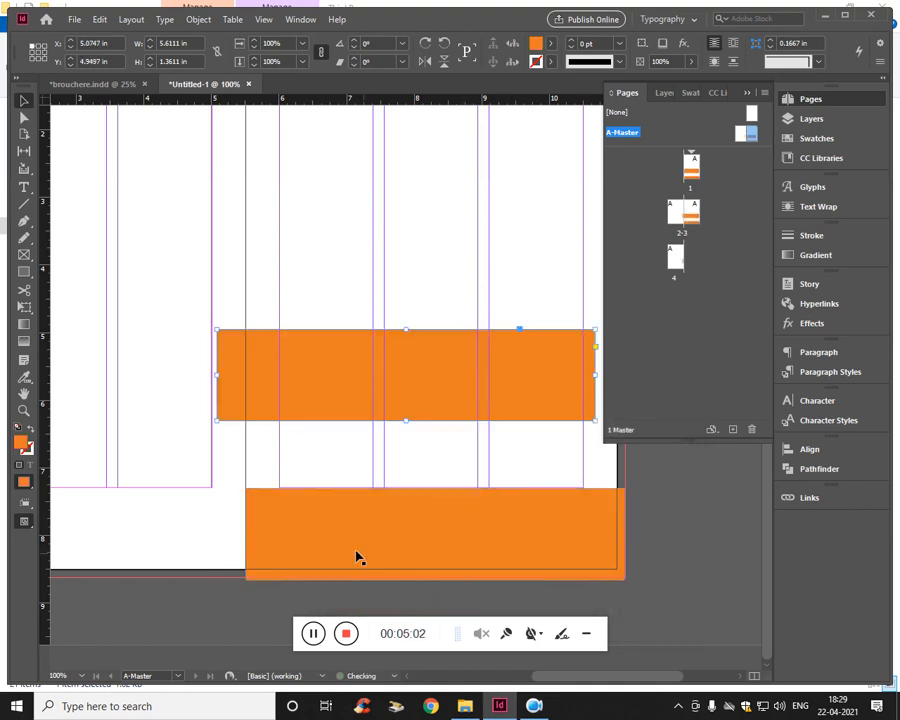
{"action": "left_click_drag", "start_coordinate": [288, 380], "coordinate": [88, 458]}
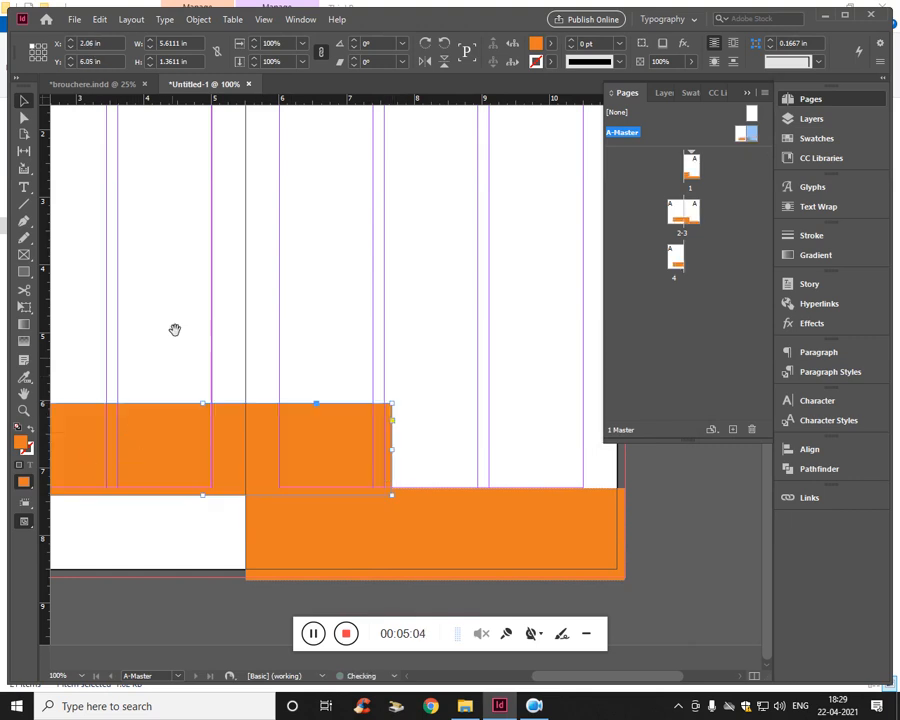
{"action": "left_click_drag", "start_coordinate": [174, 326], "coordinate": [458, 268]}
{"action": "left_click_drag", "start_coordinate": [427, 462], "coordinate": [279, 542]}
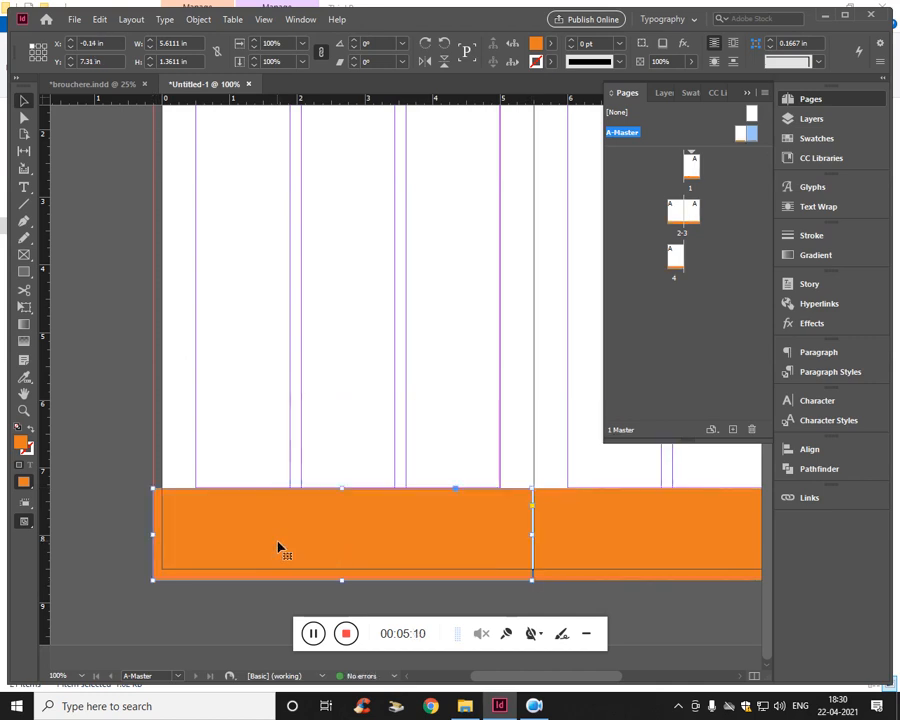
{"action": "left_click", "coordinate": [386, 406]}
{"action": "left_click", "coordinate": [449, 546]}
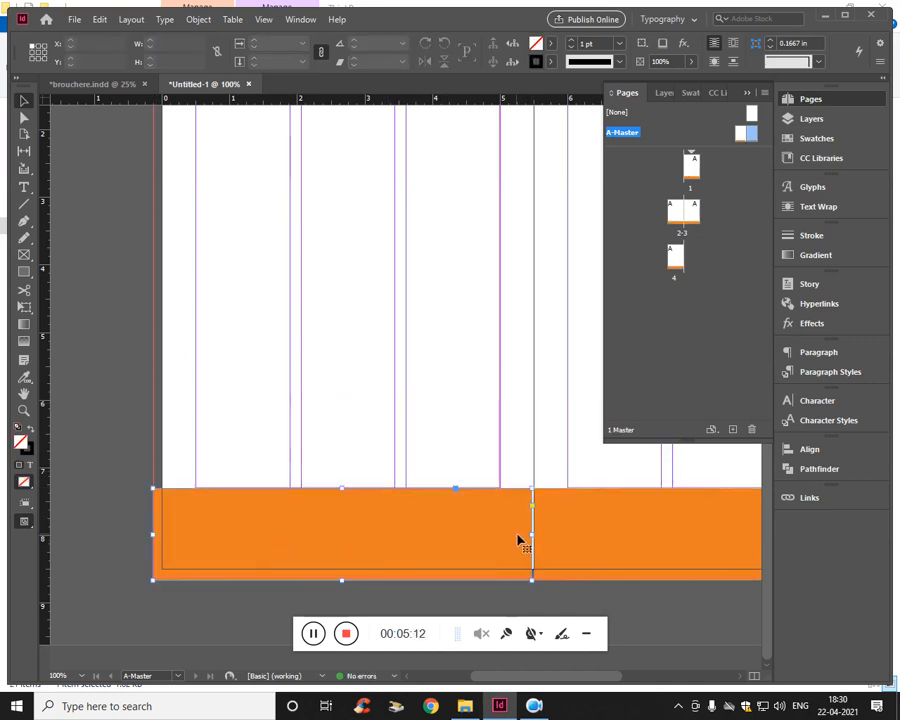
{"action": "mouse_move", "coordinate": [532, 536]}
{"action": "left_mouse_down"}
{"action": "mouse_move", "coordinate": [541, 539]}
{"action": "mouse_move", "coordinate": [534, 536]}
{"action": "left_mouse_up"}
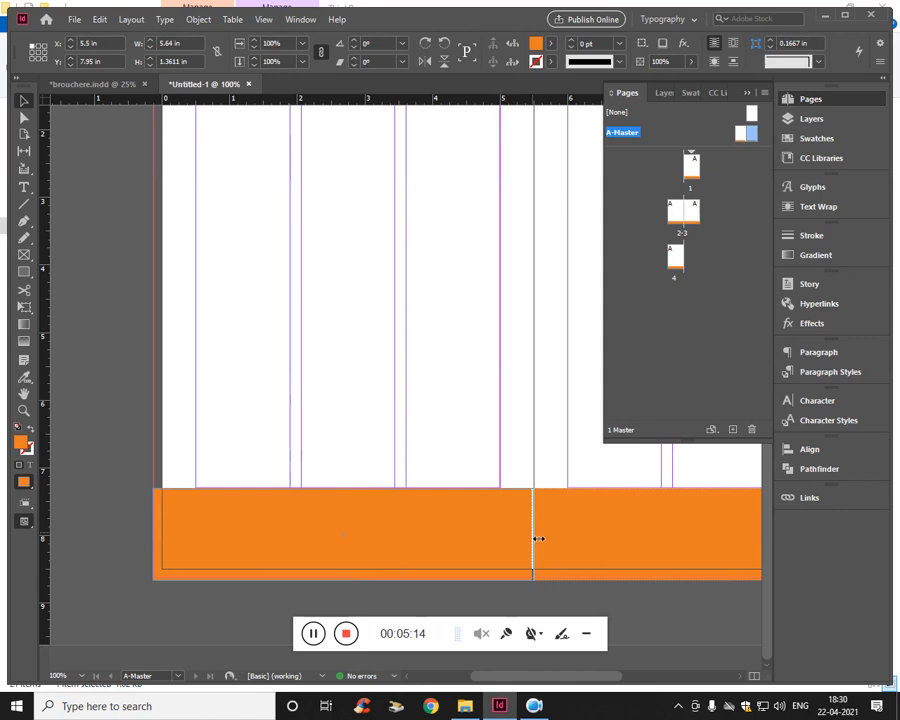
{"action": "left_click", "coordinate": [492, 387]}
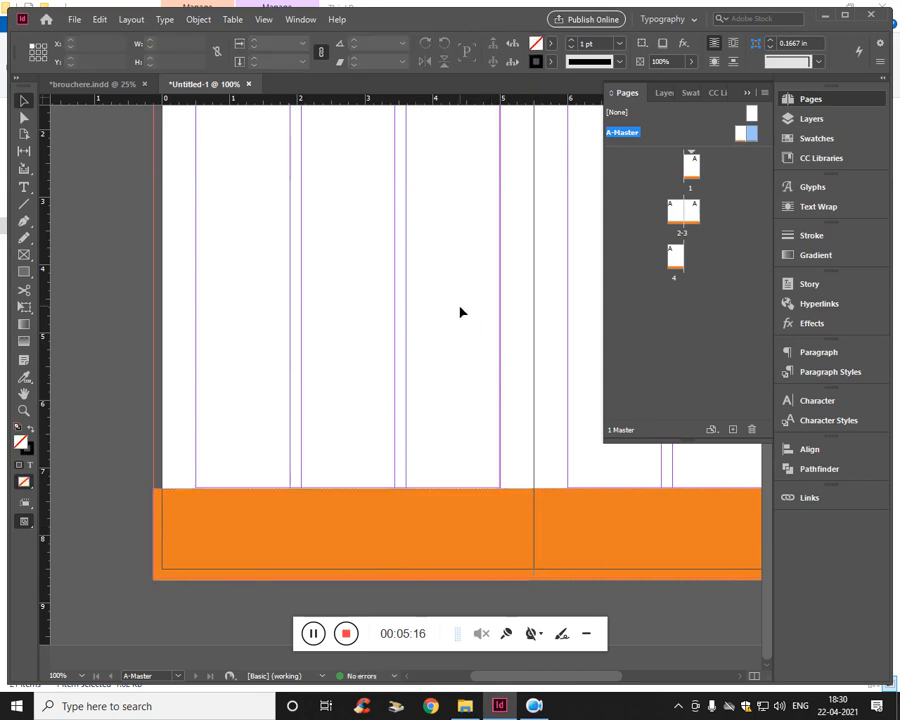
- Check how the orange footer appears across document pages 1 to 4, and reopen the A-Master spread
{"action": "double_click", "coordinate": [690, 172]}
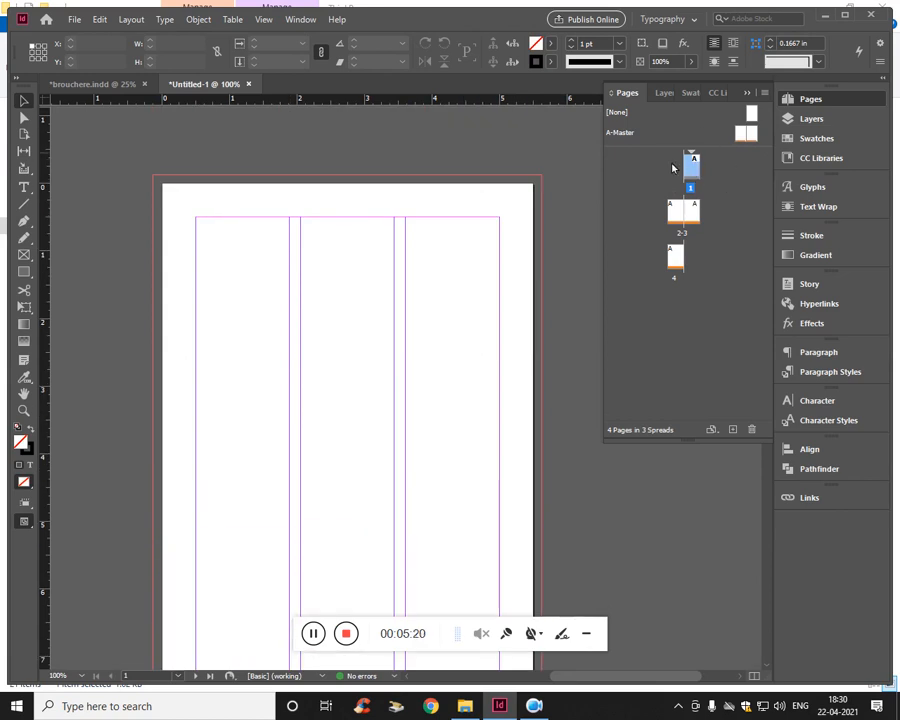
{"action": "scroll", "coordinate": [346, 315], "scroll_direction": "down", "scroll_amount": 5}
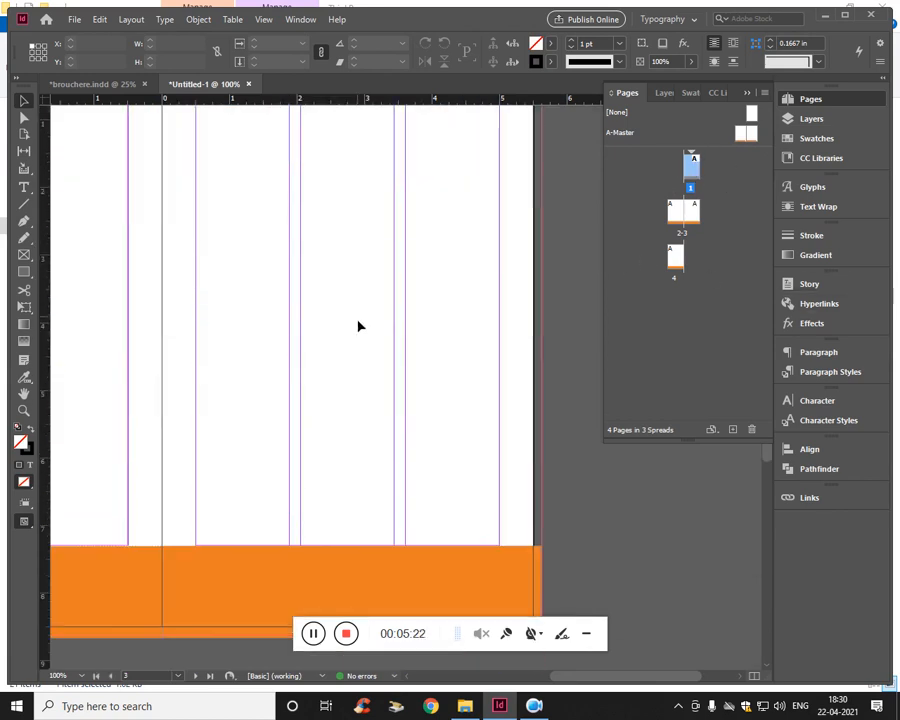
{"action": "scroll", "coordinate": [130, 300], "scroll_direction": "down", "scroll_amount": 8}
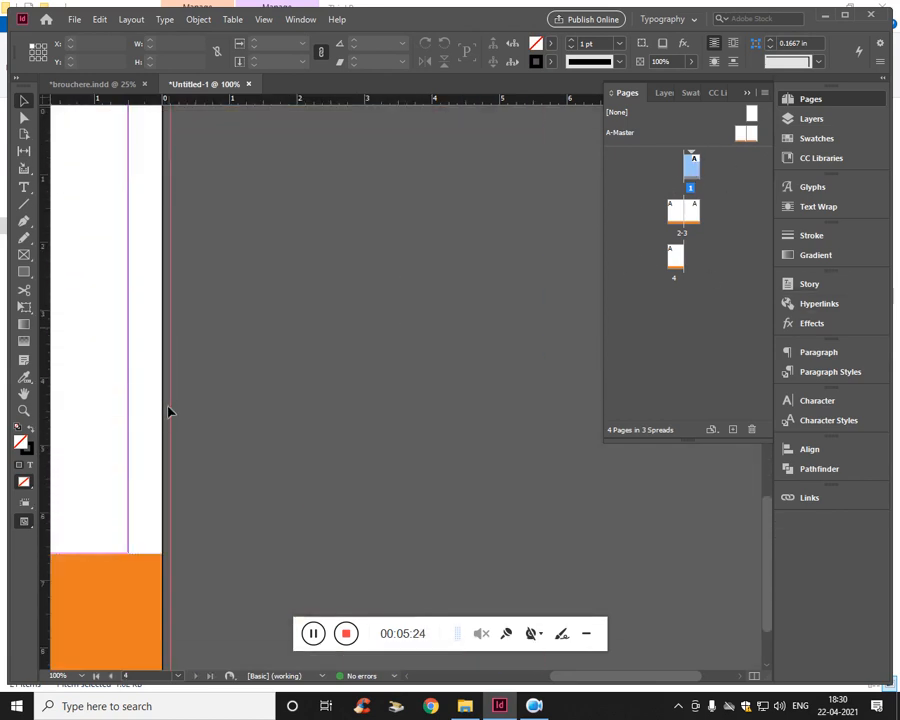
{"action": "scroll", "coordinate": [160, 420], "scroll_direction": "up", "scroll_amount": 2}
{"action": "scroll", "coordinate": [368, 376], "scroll_direction": "up", "scroll_amount": 6}
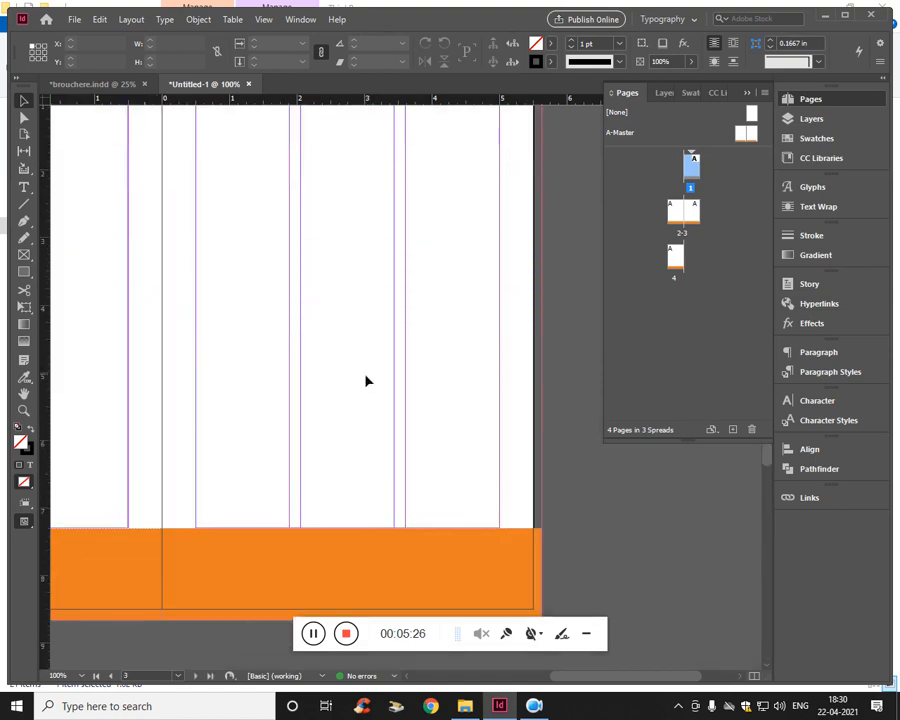
{"action": "double_click", "coordinate": [753, 136]}
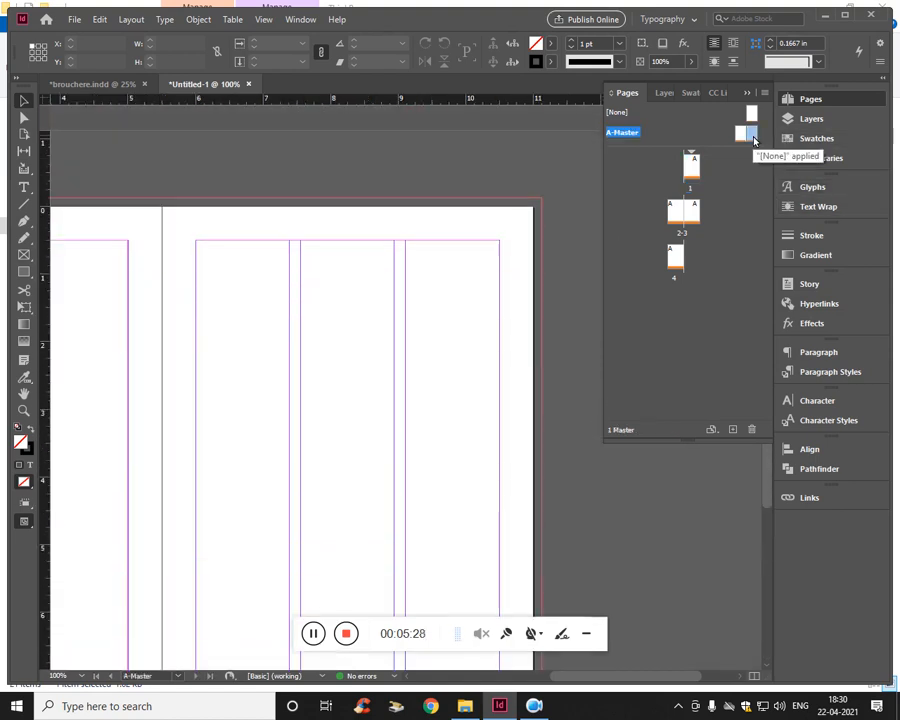
{"action": "scroll", "coordinate": [265, 321], "scroll_direction": "down", "scroll_amount": 5}
{"action": "scroll", "coordinate": [300, 350], "scroll_direction": "up", "scroll_amount": 2}
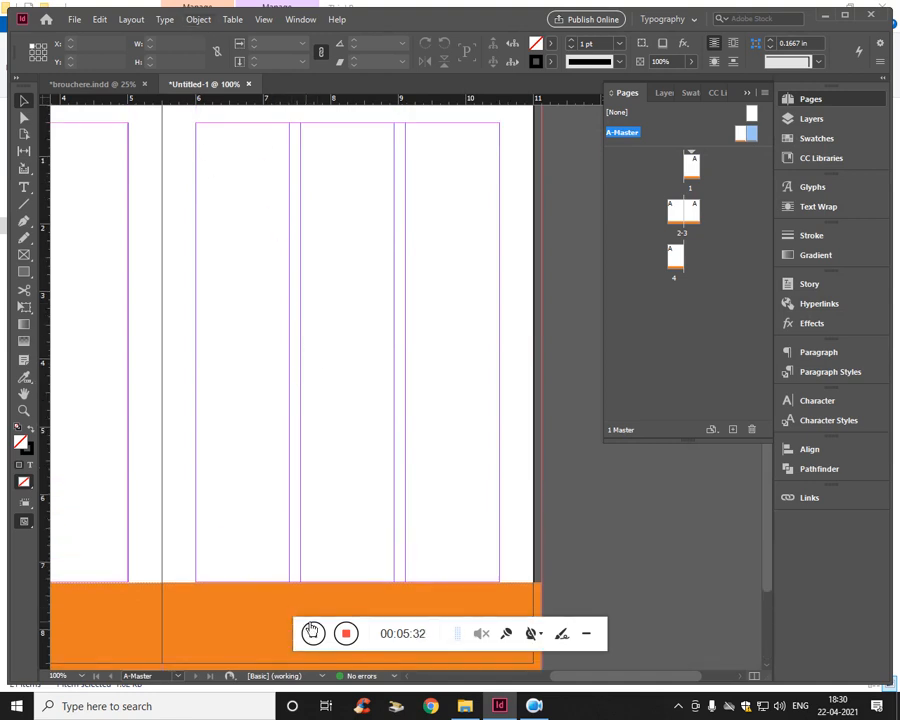
{"action": "left_click", "coordinate": [312, 633]}
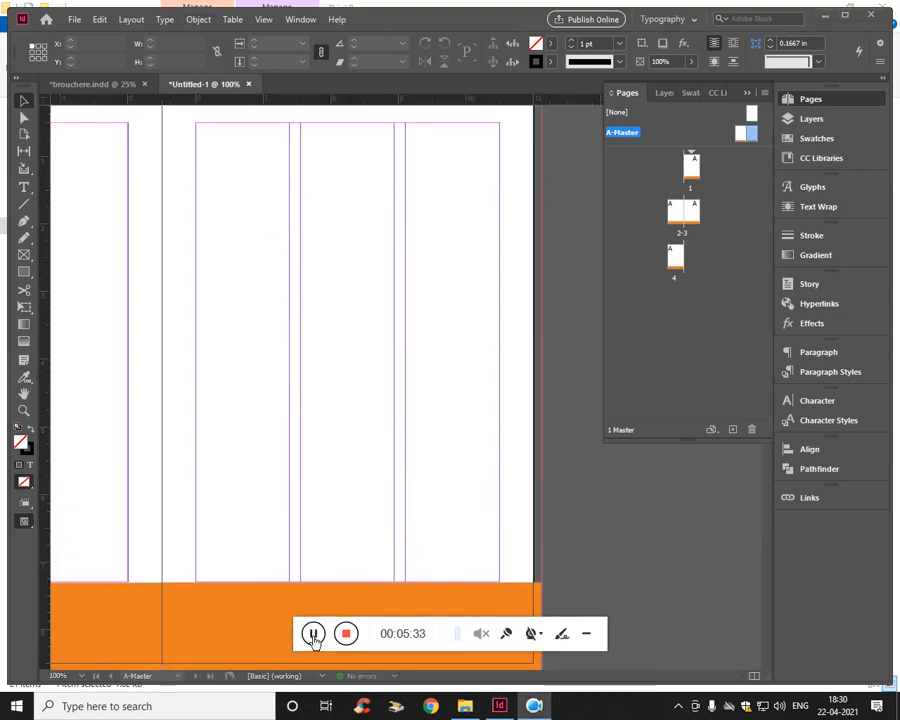
{"action": "left_click", "coordinate": [166, 20]}
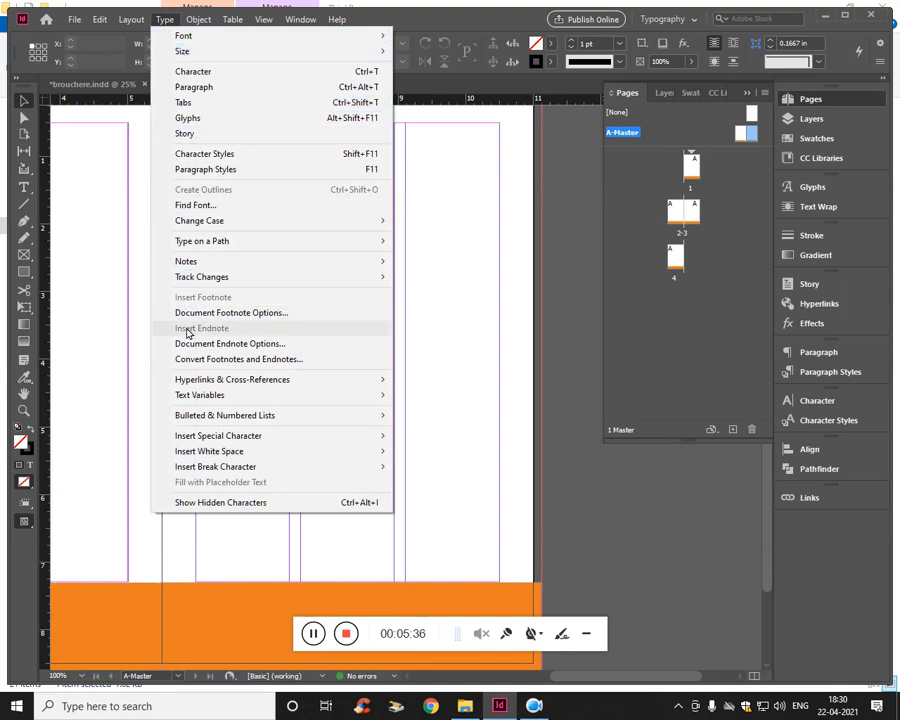
{"action": "mouse_move", "coordinate": [218, 438]}
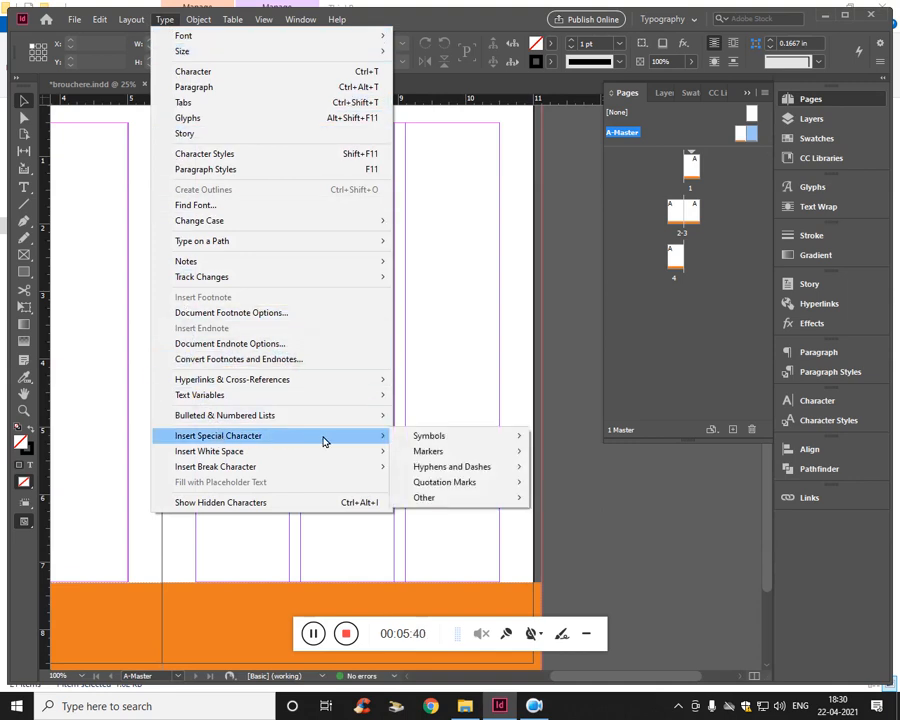
{"action": "left_click", "coordinate": [478, 372]}
- Create a text frame about 0.96 in by 0.38 in beside the right master page, reading "Page :", and colour the text [Paper]
{"action": "scroll", "coordinate": [467, 369], "scroll_direction": "down", "scroll_amount": 2}
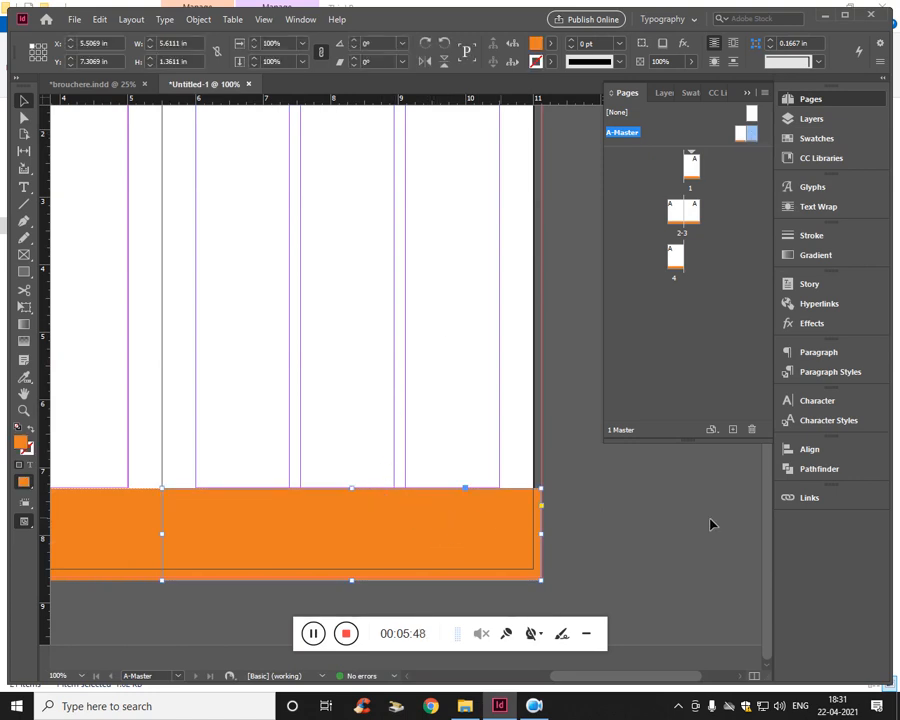
{"action": "left_click", "coordinate": [641, 513]}
{"action": "key", "text": "t"}
{"action": "left_click_drag", "start_coordinate": [572, 510], "coordinate": [640, 538]}
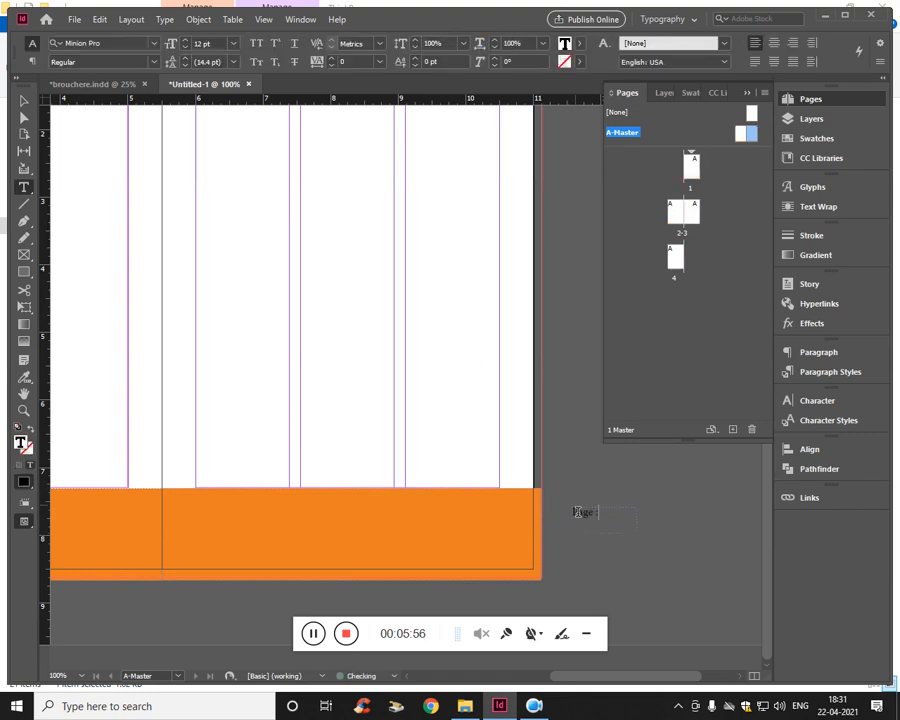
{"action": "key", "text": "ctrl+a"}
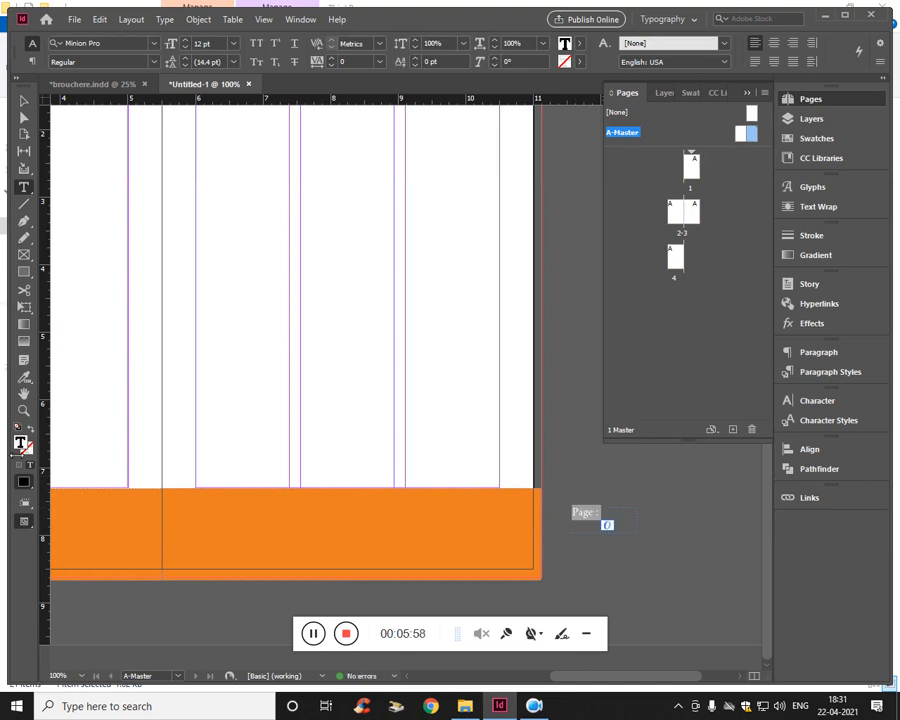
{"action": "left_click", "coordinate": [578, 43]}
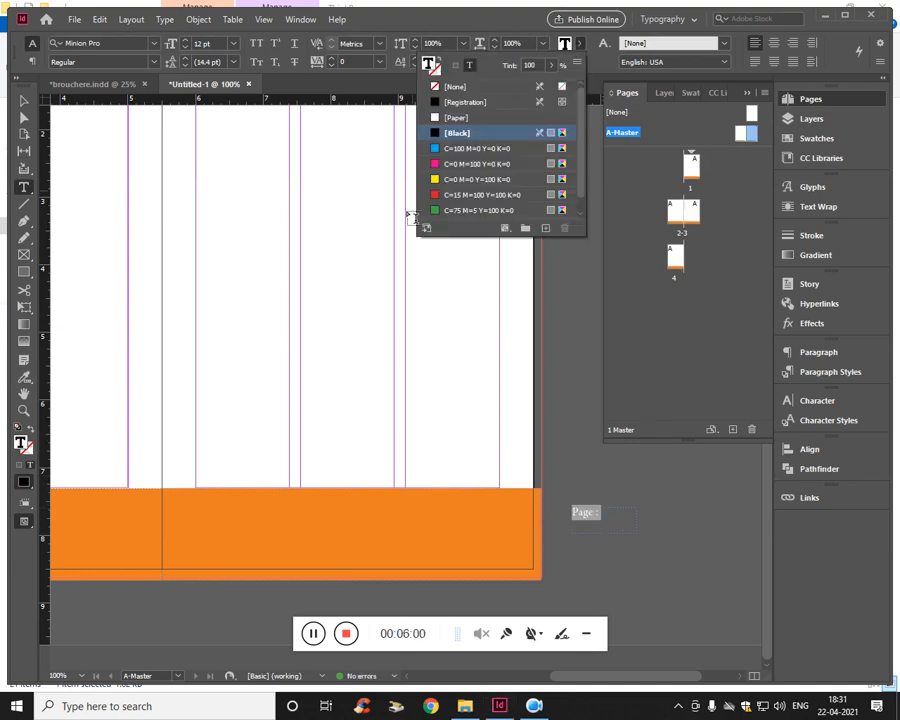
{"action": "left_click", "coordinate": [452, 118]}
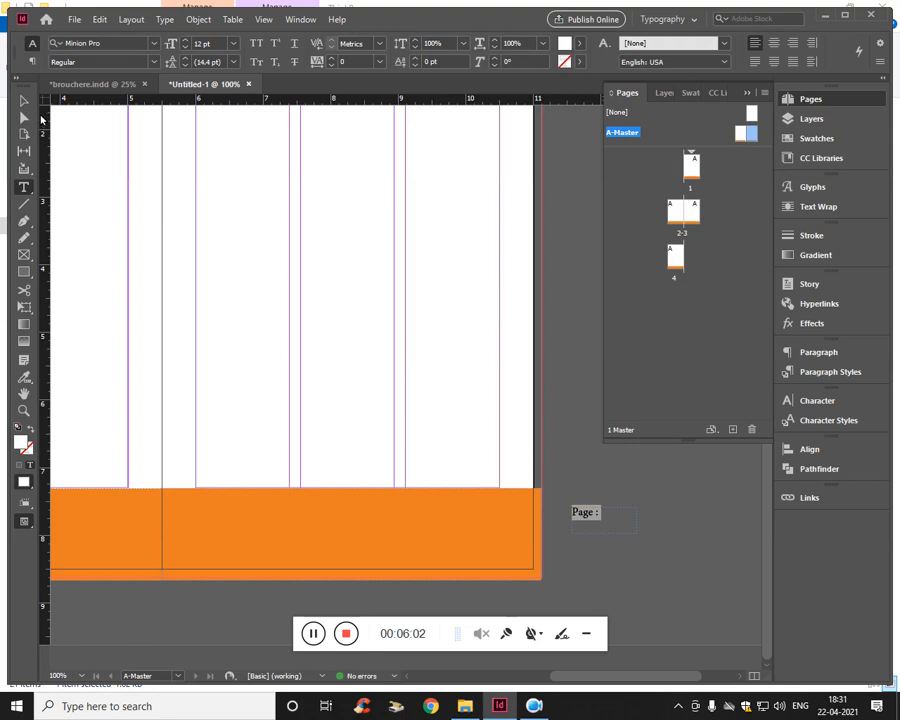
{"action": "key", "text": "Escape"}
- Move the "Page :" frame onto the right master page's footer at X 9.56 in, Y 7.31 in, and right-align its text
{"action": "left_click_drag", "start_coordinate": [598, 519], "coordinate": [450, 503]}
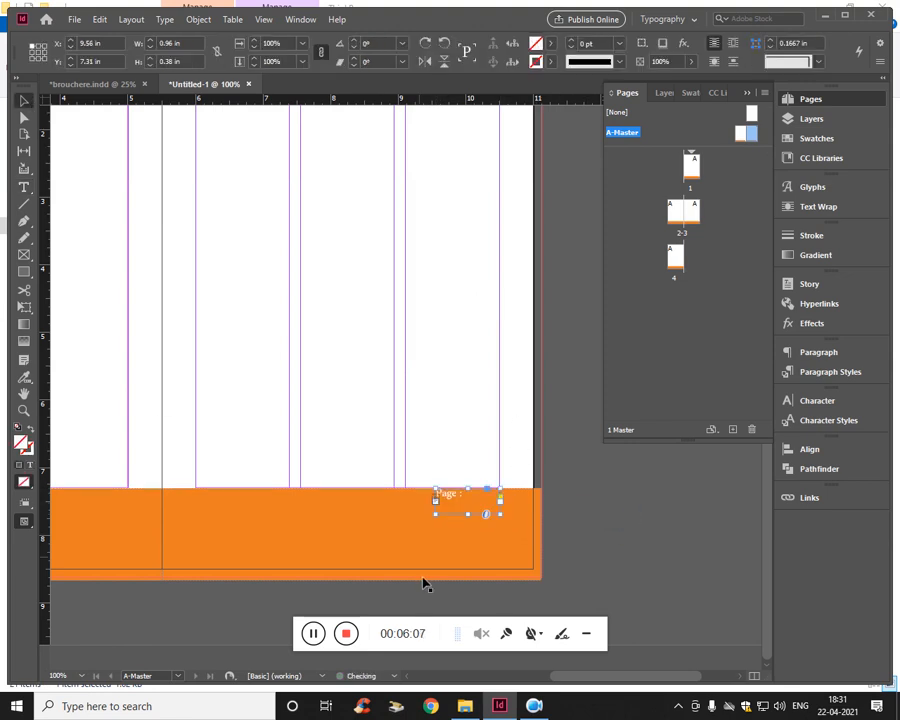
{"action": "triple_click", "coordinate": [461, 507]}
{"action": "left_click", "coordinate": [36, 61]}
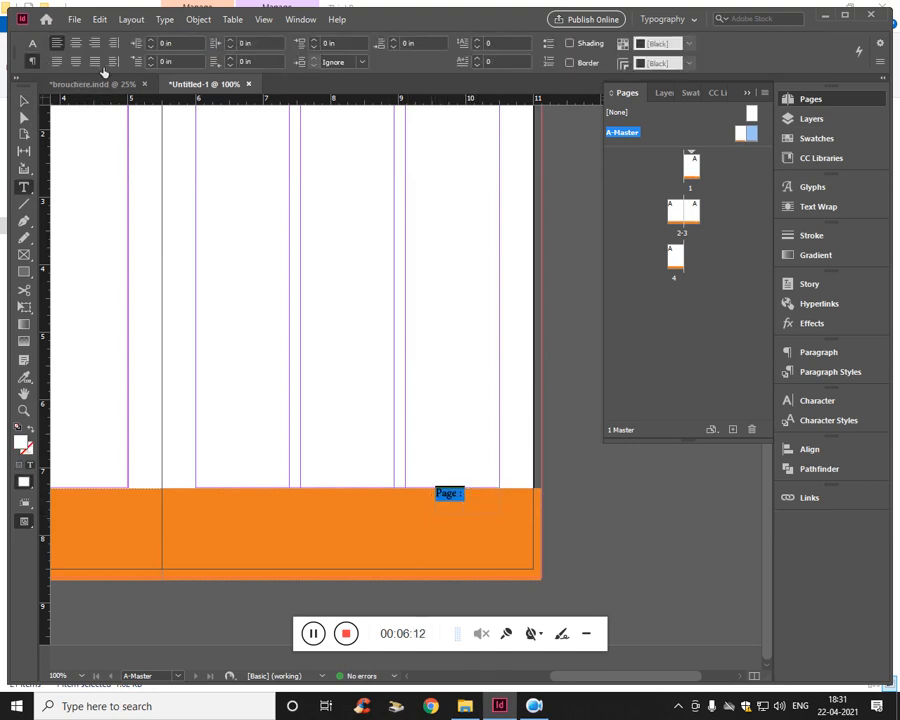
{"action": "left_click", "coordinate": [94, 43]}
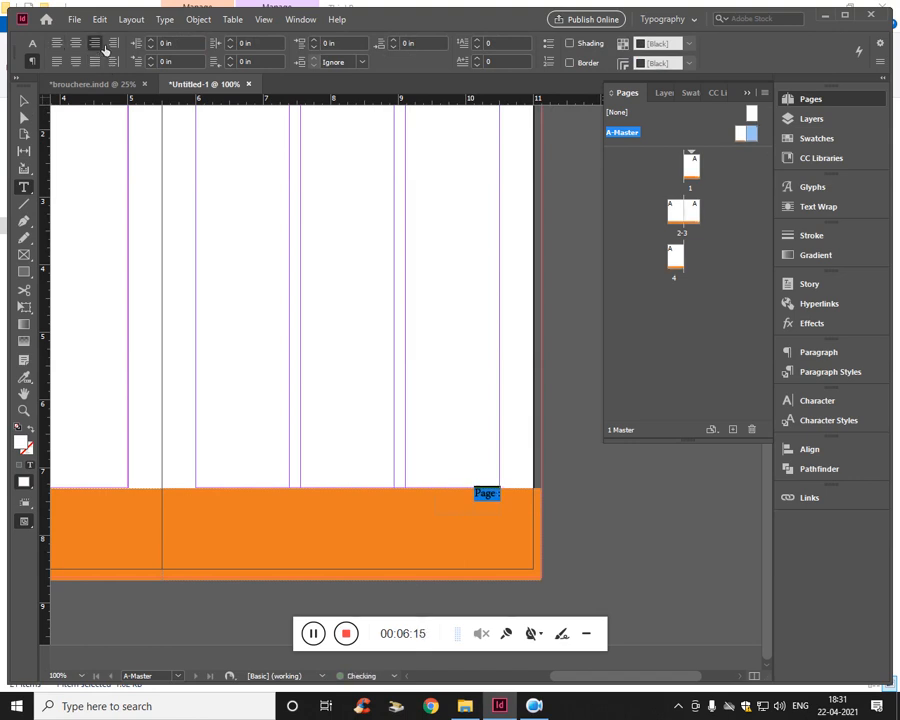
- Nudge the "Page :" frame down within the orange footer to Y 7.6017 in
{"action": "left_click", "coordinate": [24, 99]}
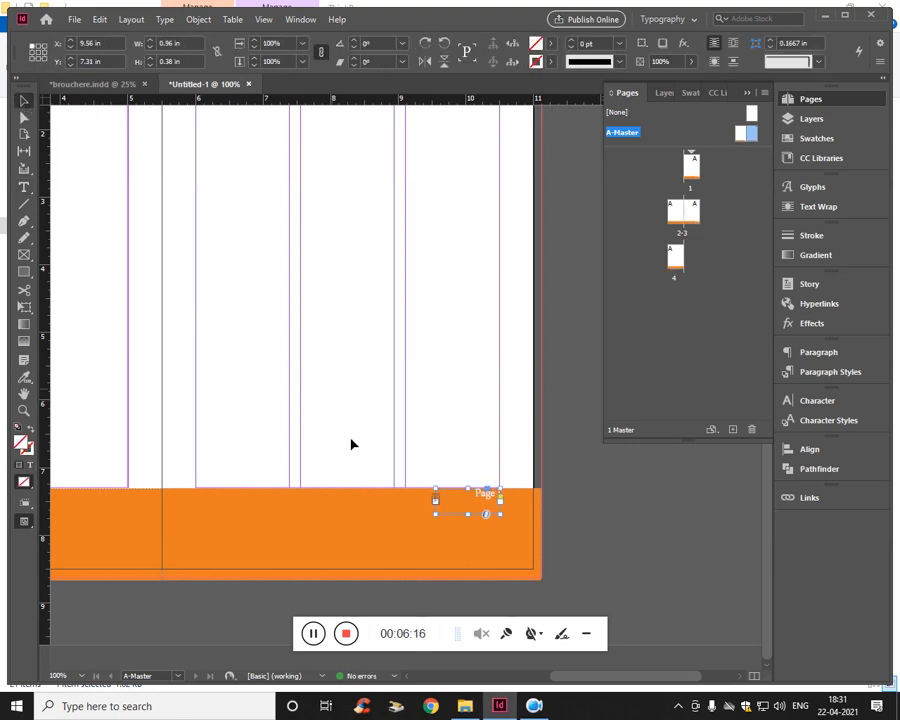
{"action": "key", "text": "Down"}
{"action": "key", "text": "Down"}
{"action": "key", "text": "Down"}
{"action": "key", "text": "Down"}
{"action": "key", "text": "Down"}
{"action": "key", "text": "Down"}
{"action": "key", "text": "Down"}
{"action": "key", "text": "Down"}
{"action": "key", "text": "Down"}
{"action": "key", "text": "Down"}
{"action": "key", "text": "Down"}
{"action": "key", "text": "Down"}
{"action": "key", "text": "Down"}
{"action": "key", "text": "Down"}
{"action": "key", "text": "Down"}
{"action": "key", "text": "Down"}
{"action": "key", "text": "Down"}
{"action": "key", "text": "Down"}
{"action": "key", "text": "Down"}
{"action": "key", "text": "Down"}
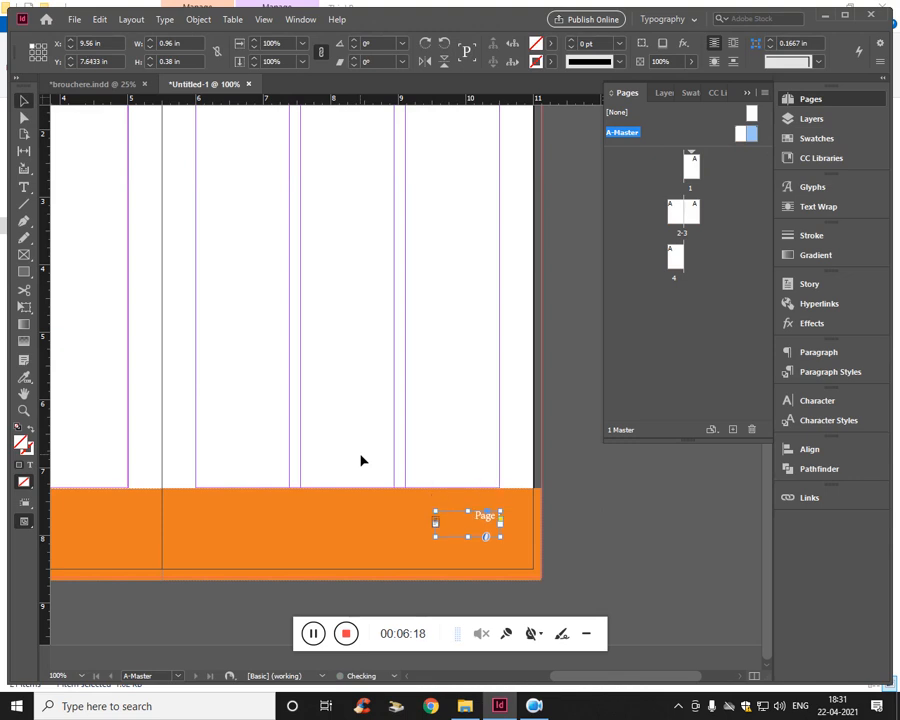
{"action": "key", "text": "Up"}
{"action": "key", "text": "Up"}
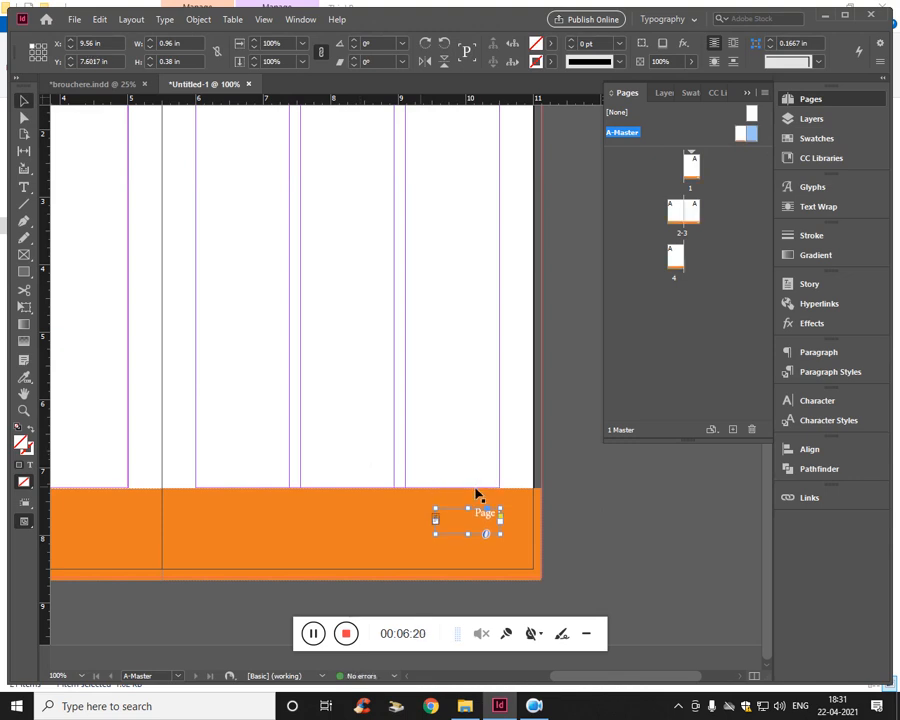
- Insert a Current Page Number marker after the "Page :" text in the right master page's footer
{"action": "double_click", "coordinate": [486, 514]}
{"action": "key", "text": "ctrl+a"}
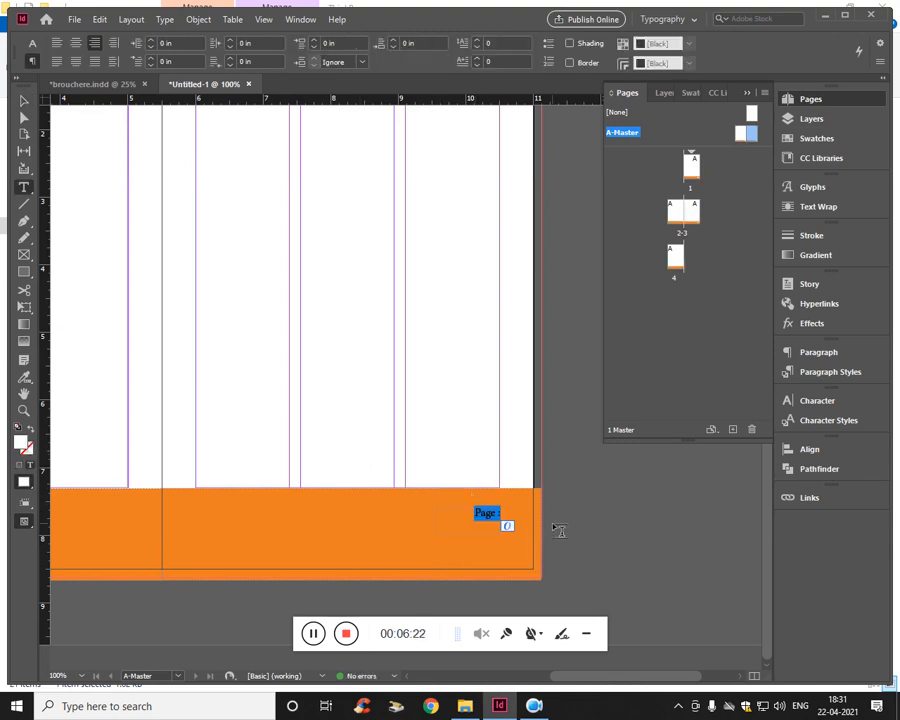
{"action": "key", "text": "Right"}
{"action": "left_click", "coordinate": [168, 25]}
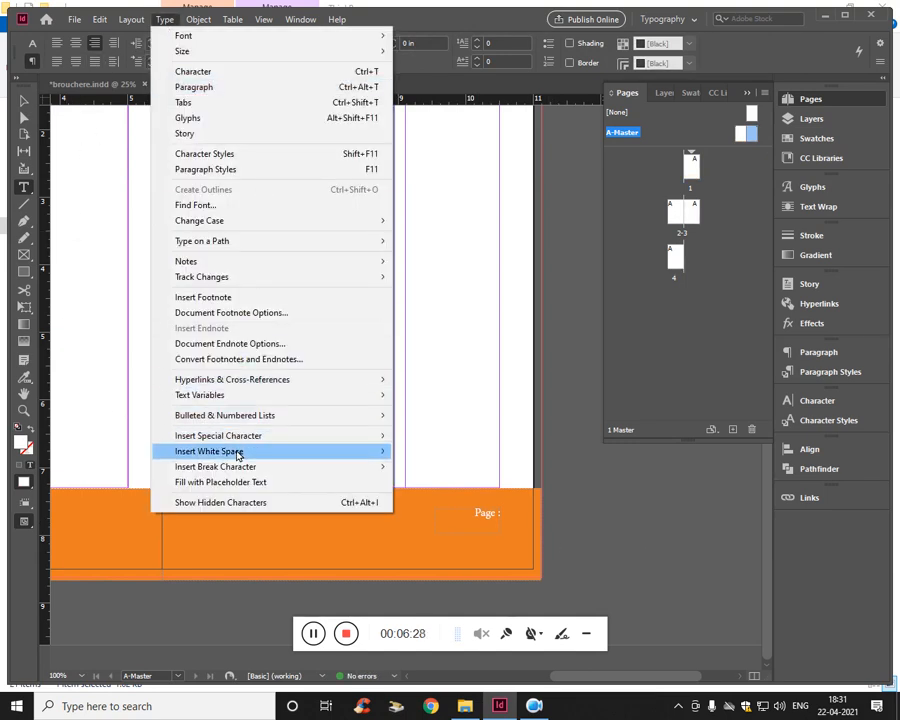
{"action": "mouse_move", "coordinate": [238, 455]}
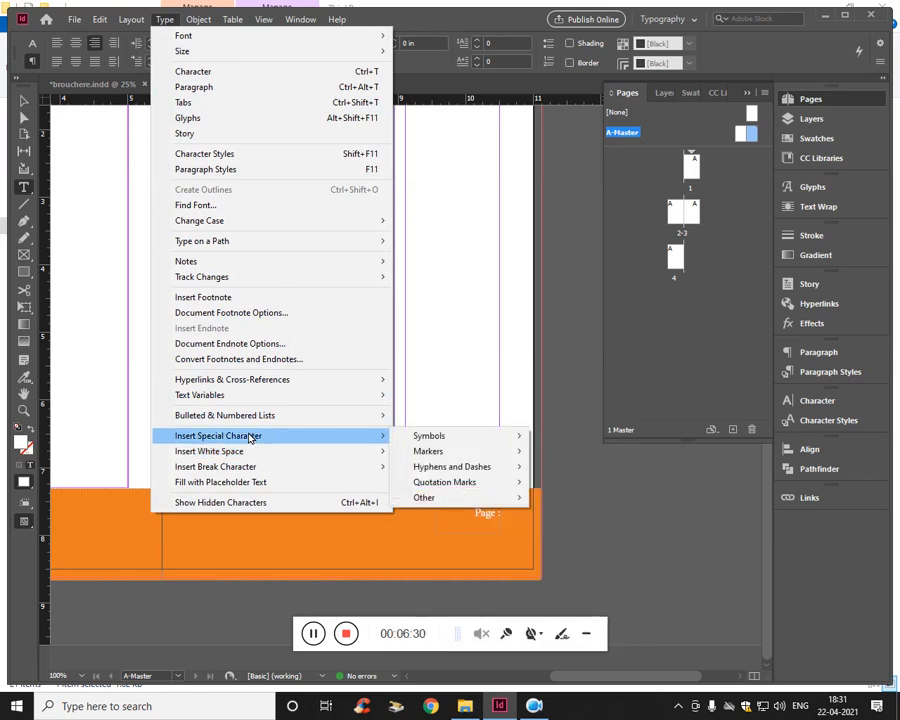
{"action": "mouse_move", "coordinate": [428, 441]}
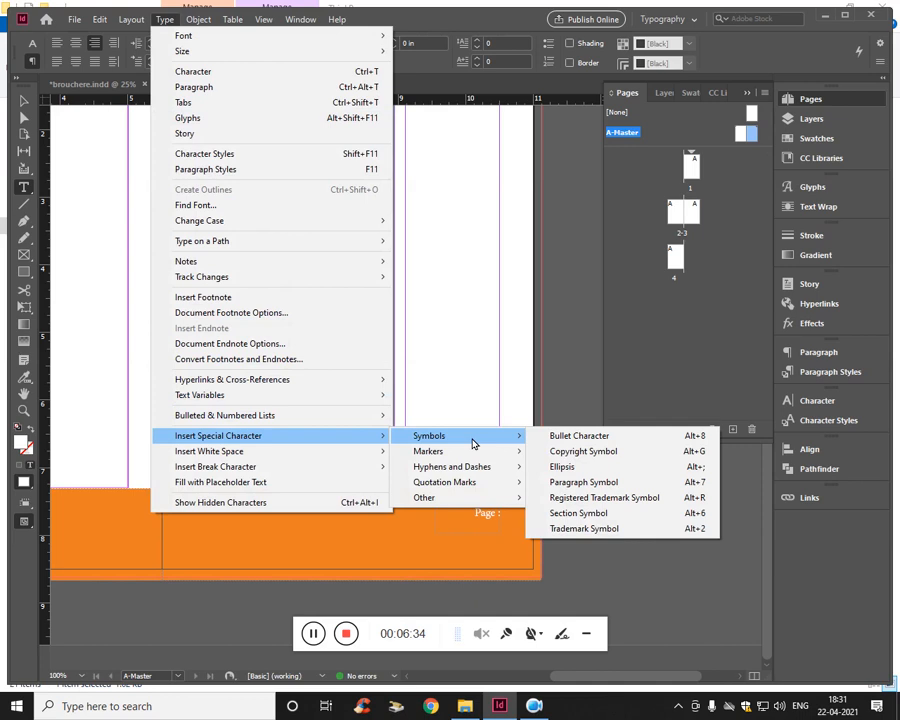
{"action": "mouse_move", "coordinate": [465, 457]}
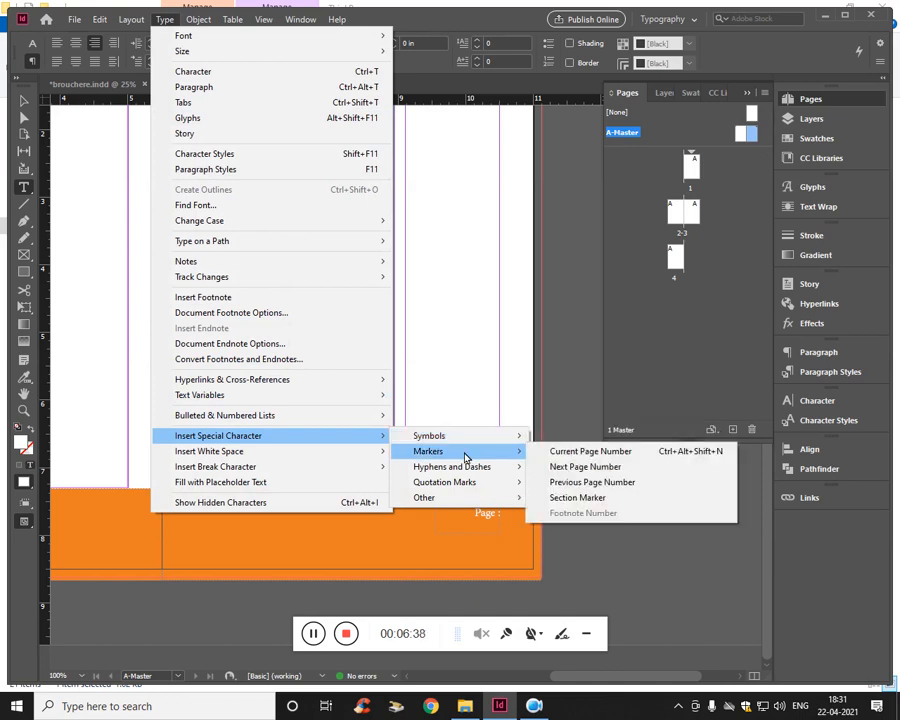
{"action": "left_click", "coordinate": [610, 452]}
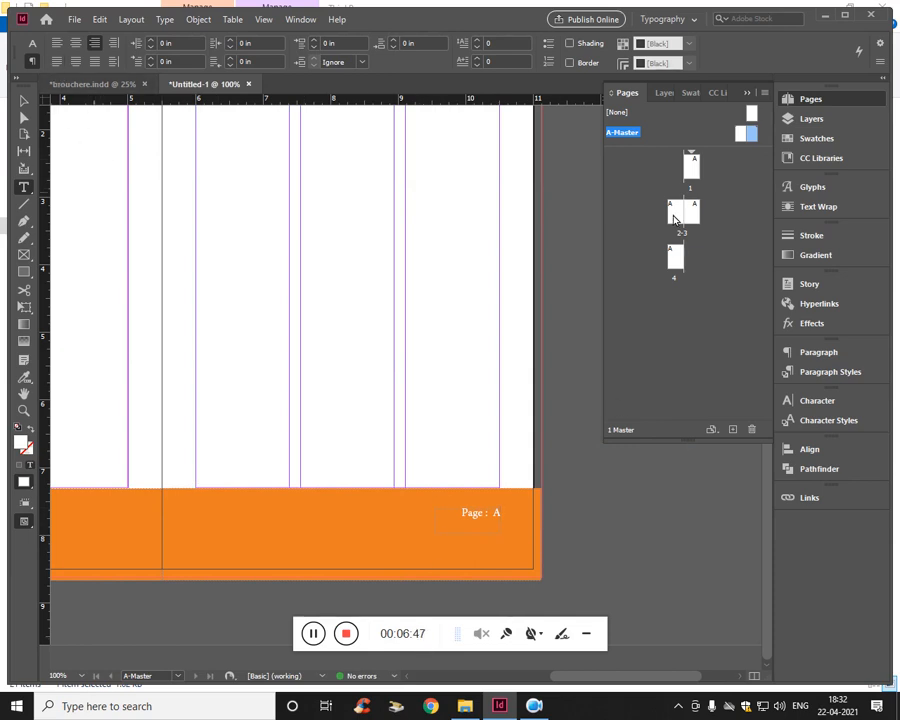
- Duplicate the page-number frame onto the left master page's footer at X 4.04 in, Y 7.31 in
{"action": "left_click", "coordinate": [24, 101]}
{"action": "left_click", "coordinate": [229, 285]}
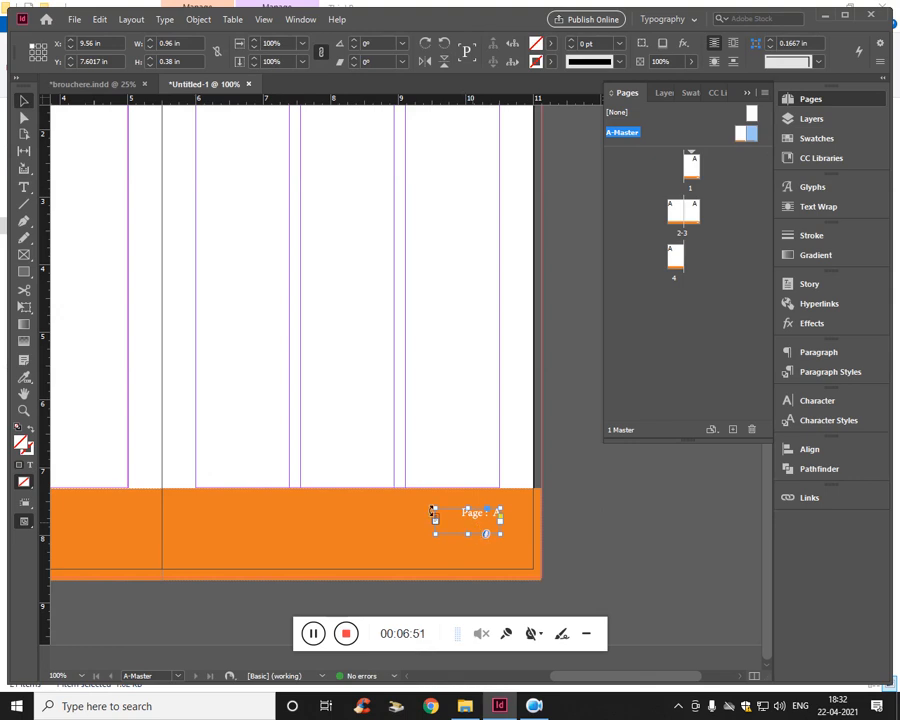
{"action": "key", "text": "ctrl+v"}
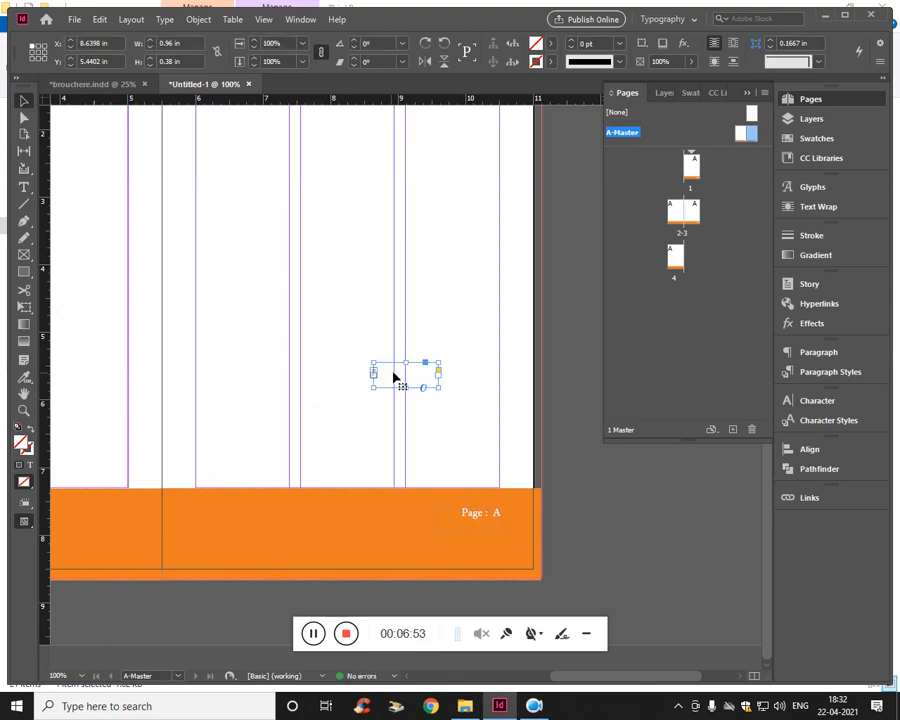
{"action": "left_click_drag", "start_coordinate": [395, 378], "coordinate": [98, 531]}
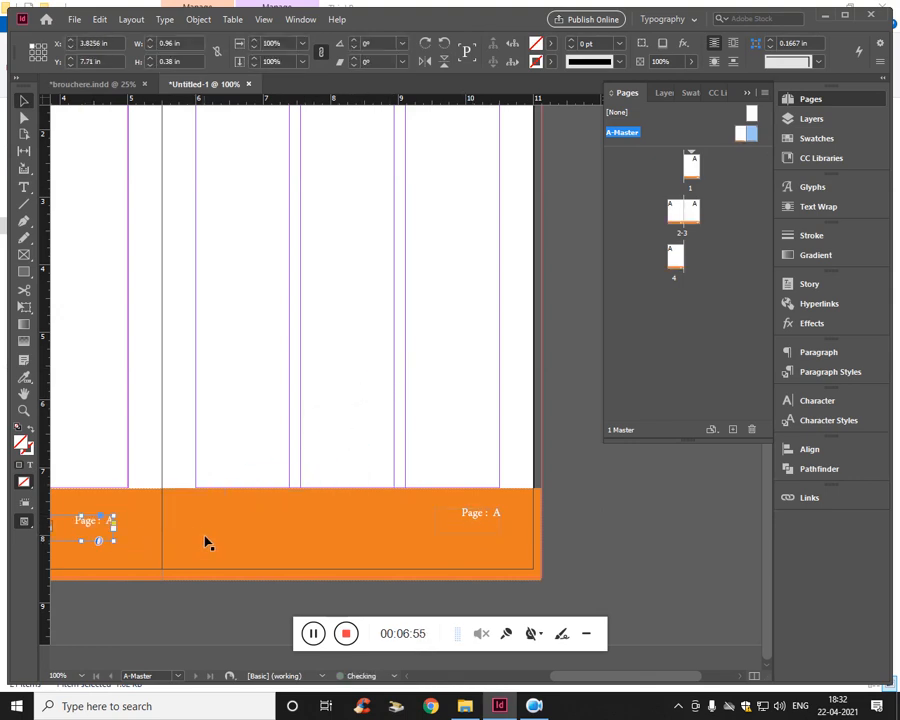
{"action": "left_click", "coordinate": [206, 543]}
{"action": "scroll", "coordinate": [216, 538], "scroll_direction": "left", "scroll_amount": 3}
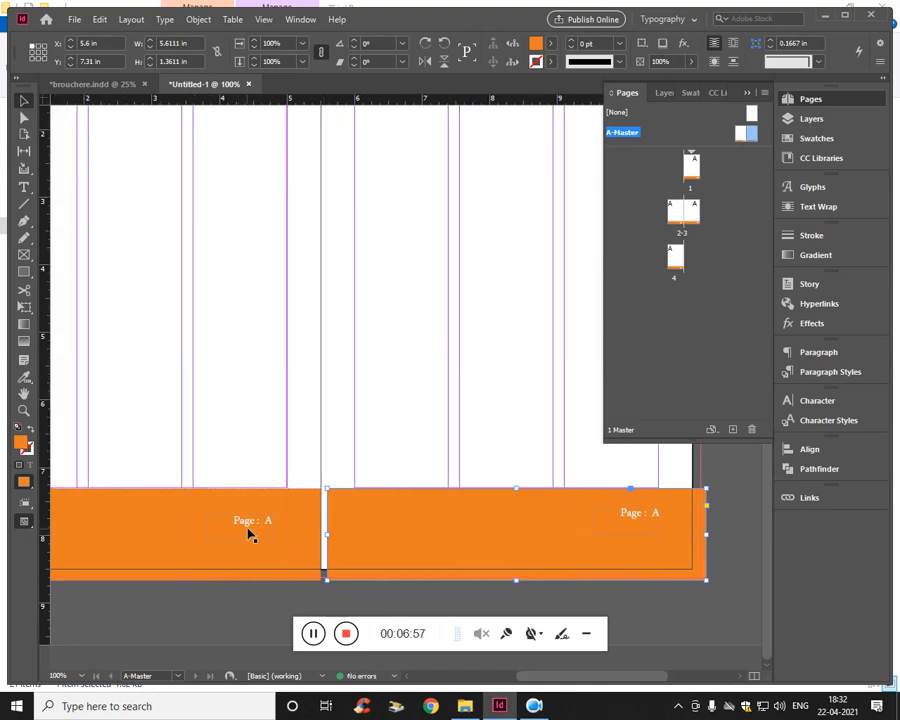
{"action": "left_click", "coordinate": [250, 535]}
{"action": "left_click_drag", "start_coordinate": [246, 524], "coordinate": [267, 504]}
{"action": "left_click", "coordinate": [247, 549]}
- Extend the right footer rectangle's inner edge across the gap at the spine to about X 5.44 in
{"action": "left_click", "coordinate": [340, 545]}
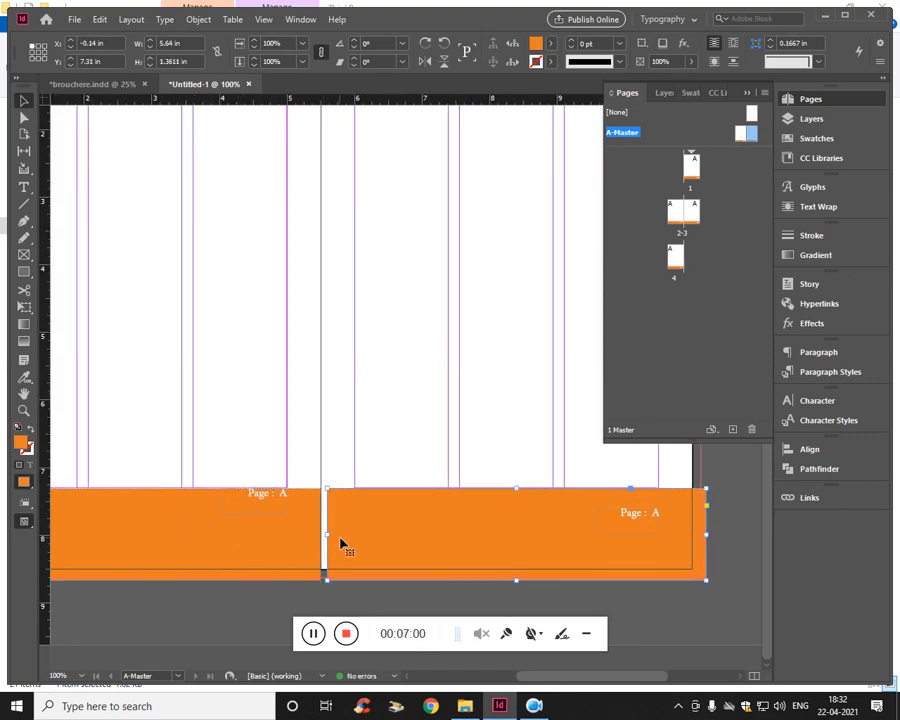
{"action": "left_click_drag", "start_coordinate": [327, 536], "coordinate": [322, 540]}
{"action": "left_click", "coordinate": [340, 410]}
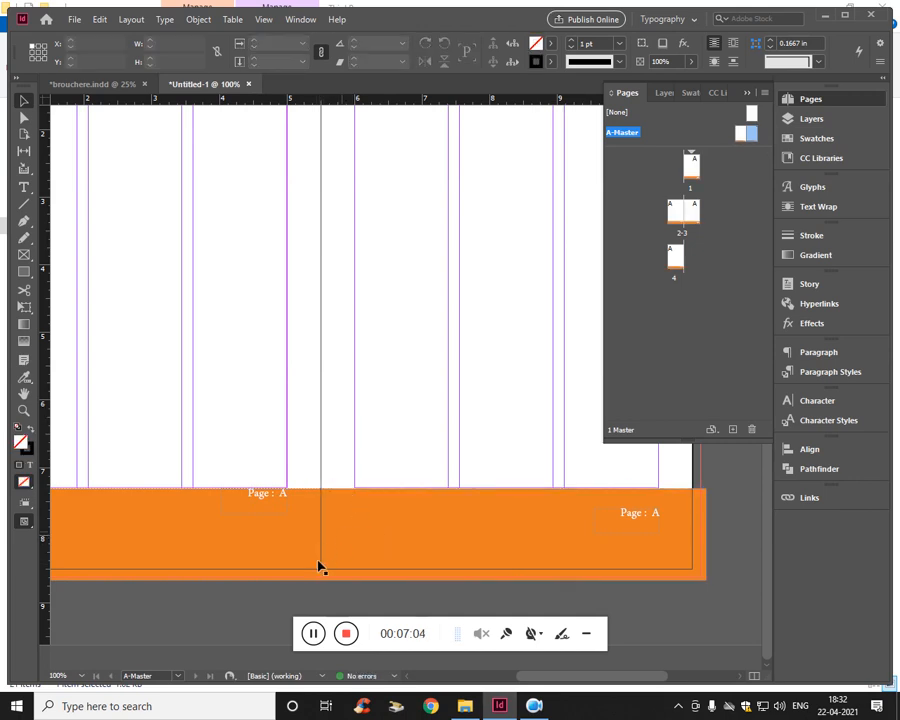
- Move the left page-number frame to the outer margin at X 0.5 in, Y 7.49 in, and left-align its text
{"action": "left_click_drag", "start_coordinate": [260, 426], "coordinate": [320, 414]}
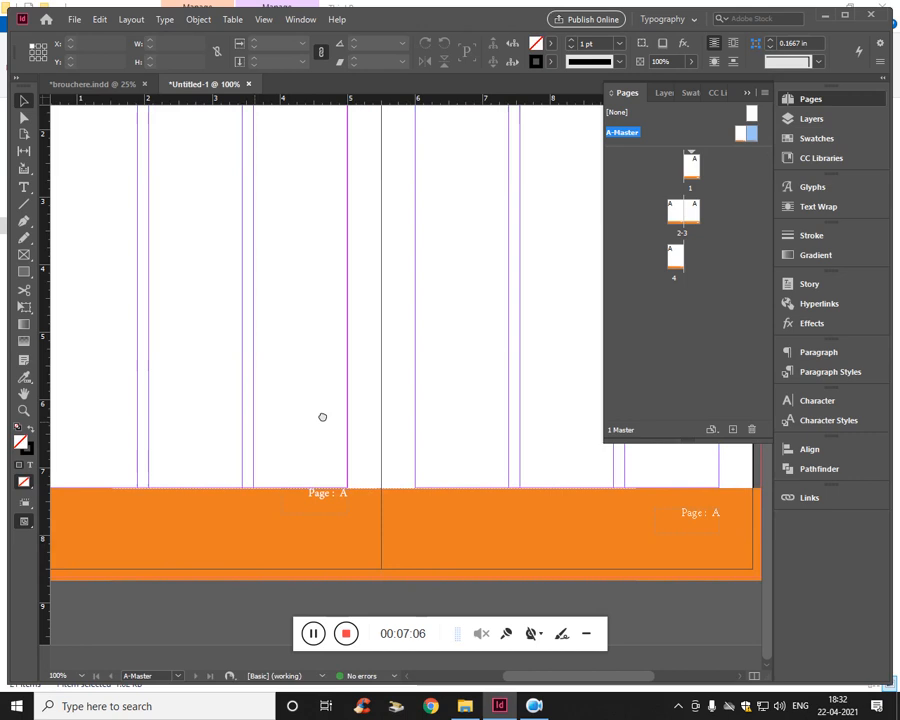
{"action": "left_click", "coordinate": [328, 495]}
{"action": "key", "text": "ctrl+minus"}
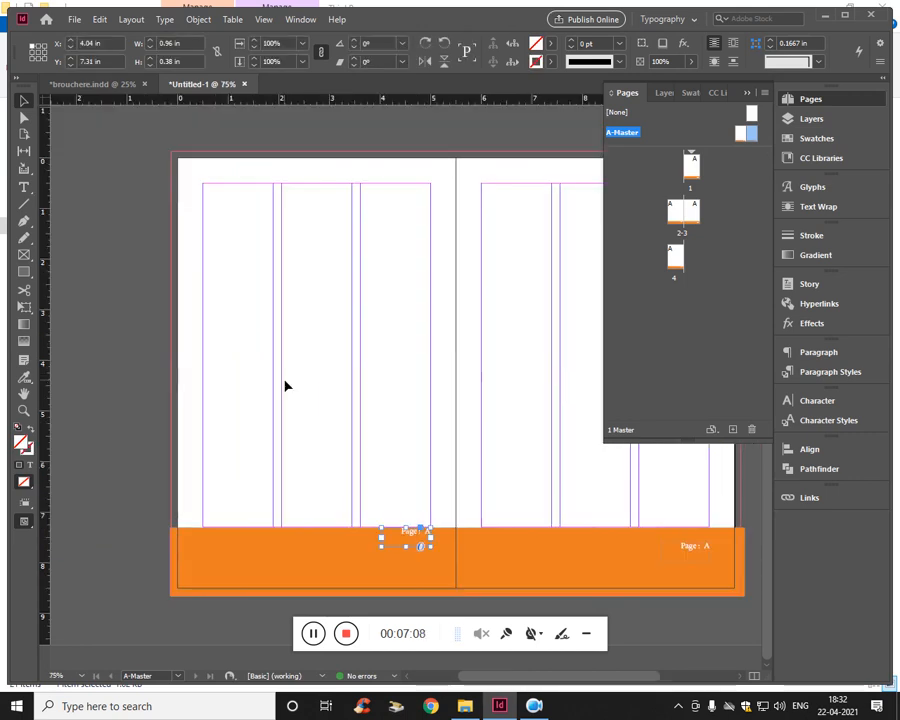
{"action": "left_click_drag", "start_coordinate": [410, 540], "coordinate": [233, 545]}
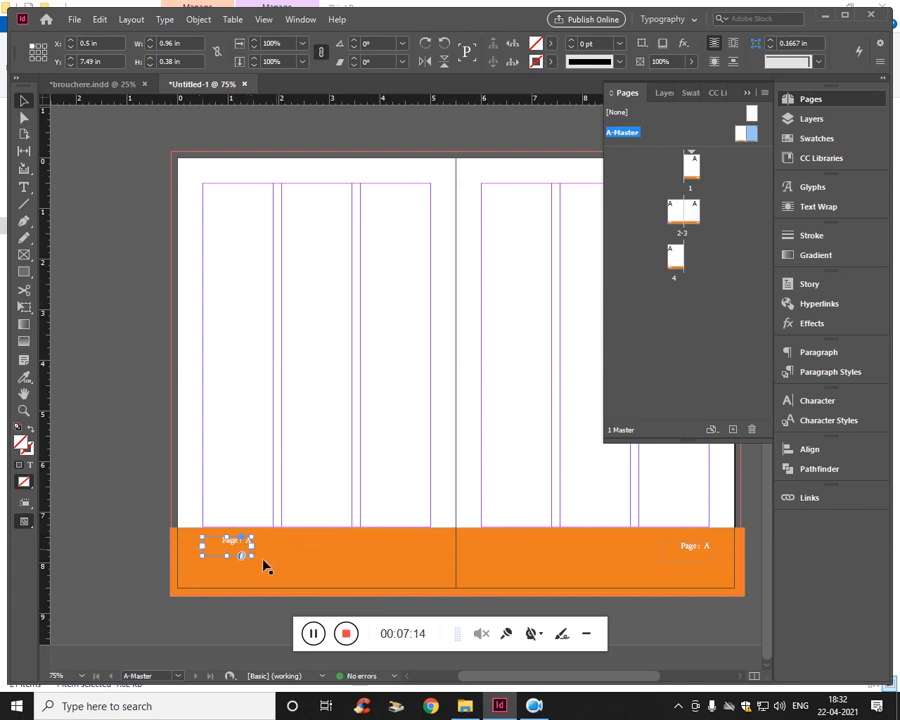
{"action": "triple_click", "coordinate": [236, 544]}
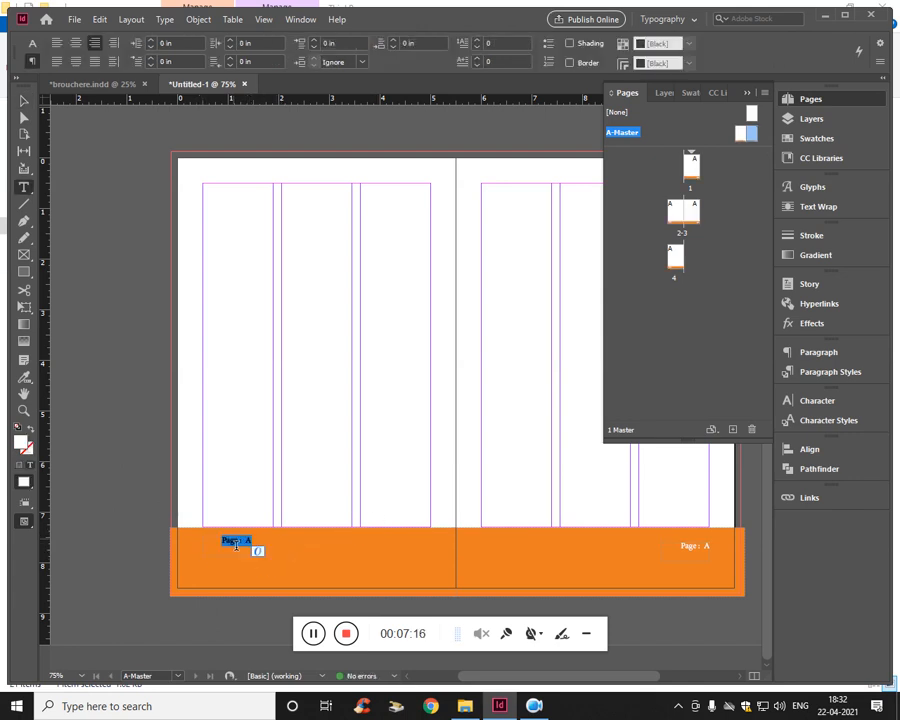
{"action": "left_click", "coordinate": [59, 63]}
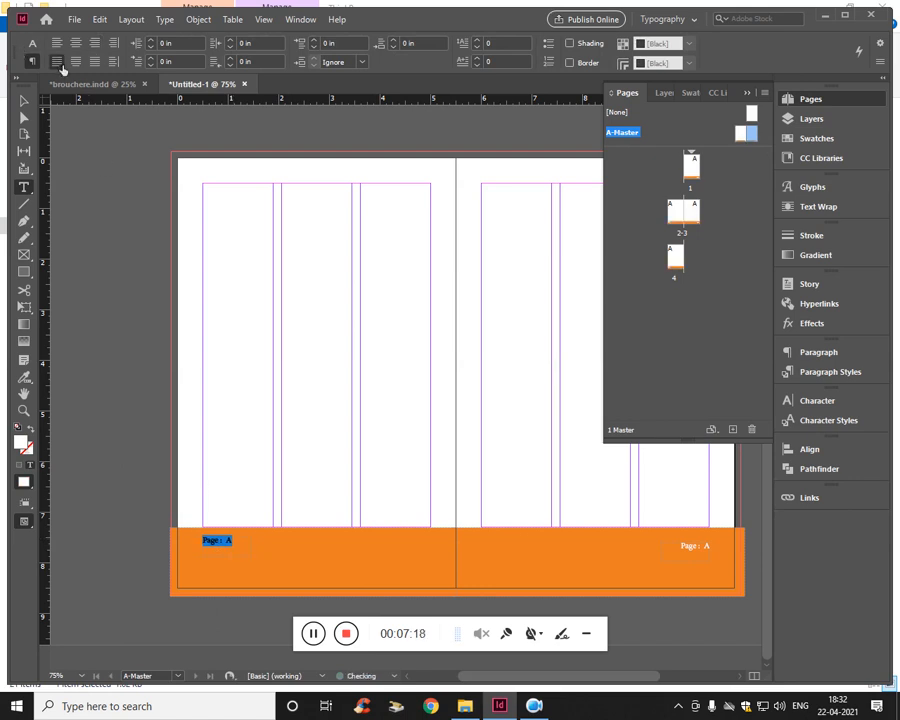
{"action": "left_click", "coordinate": [24, 100]}
{"action": "left_click", "coordinate": [100, 275]}
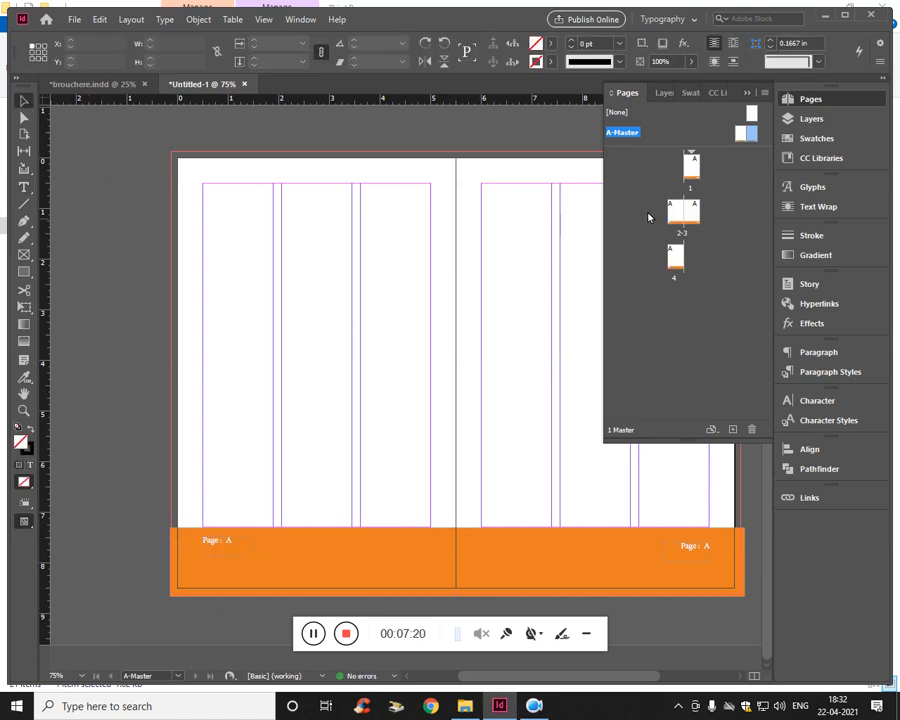
- Check the page numbers and the orange footer on document pages 1 to 4
{"action": "double_click", "coordinate": [692, 168]}
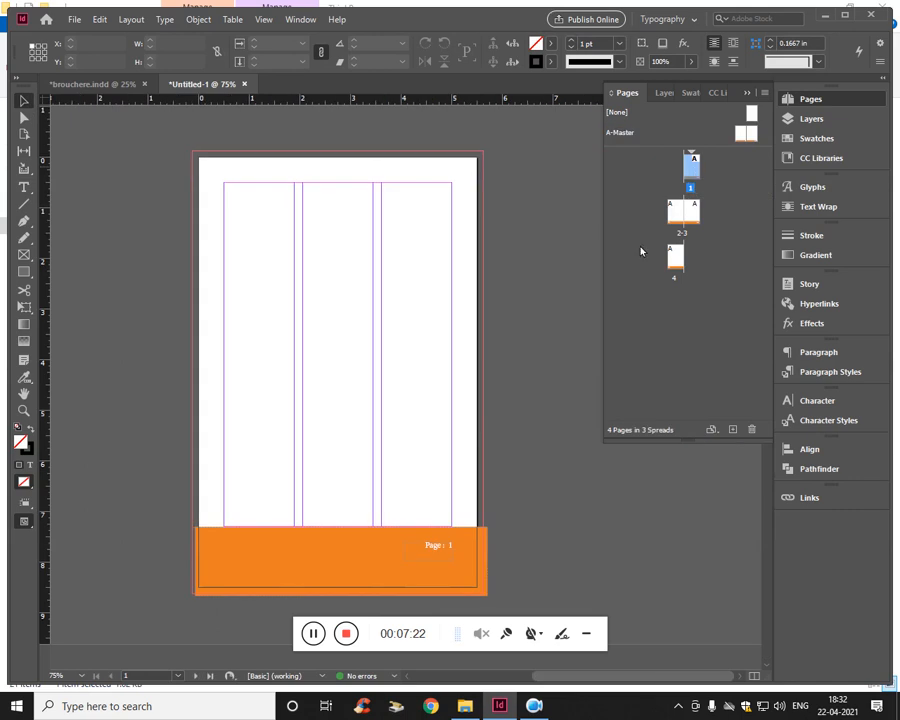
{"action": "double_click", "coordinate": [670, 222]}
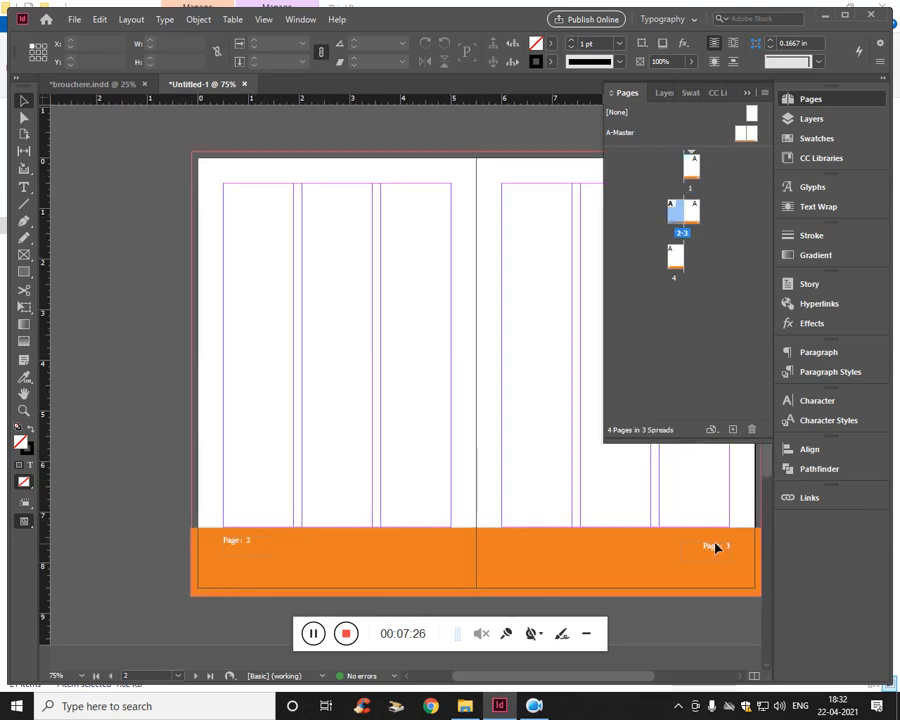
{"action": "double_click", "coordinate": [676, 259]}
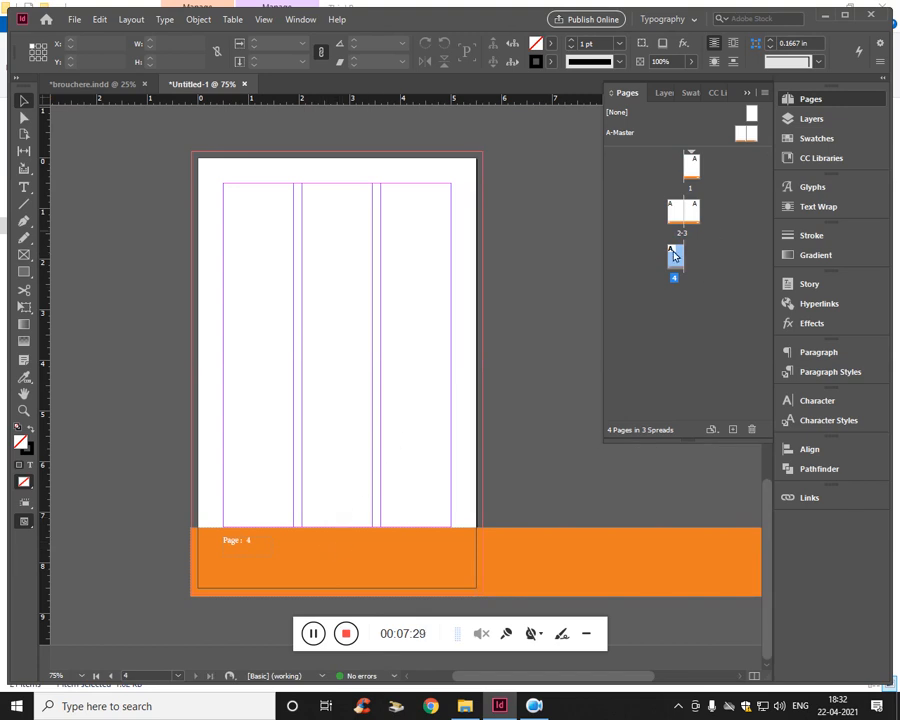
{"action": "scroll", "coordinate": [220, 453], "scroll_direction": "up", "scroll_amount": 2}
{"action": "scroll", "coordinate": [228, 454], "scroll_direction": "down", "scroll_amount": 1}
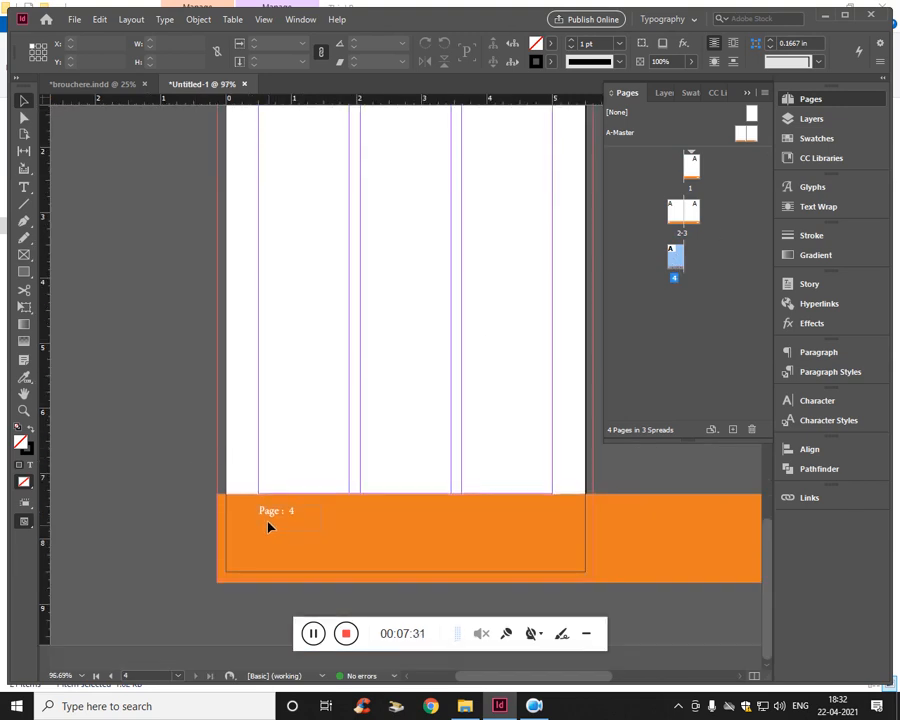
{"action": "left_click", "coordinate": [747, 92]}
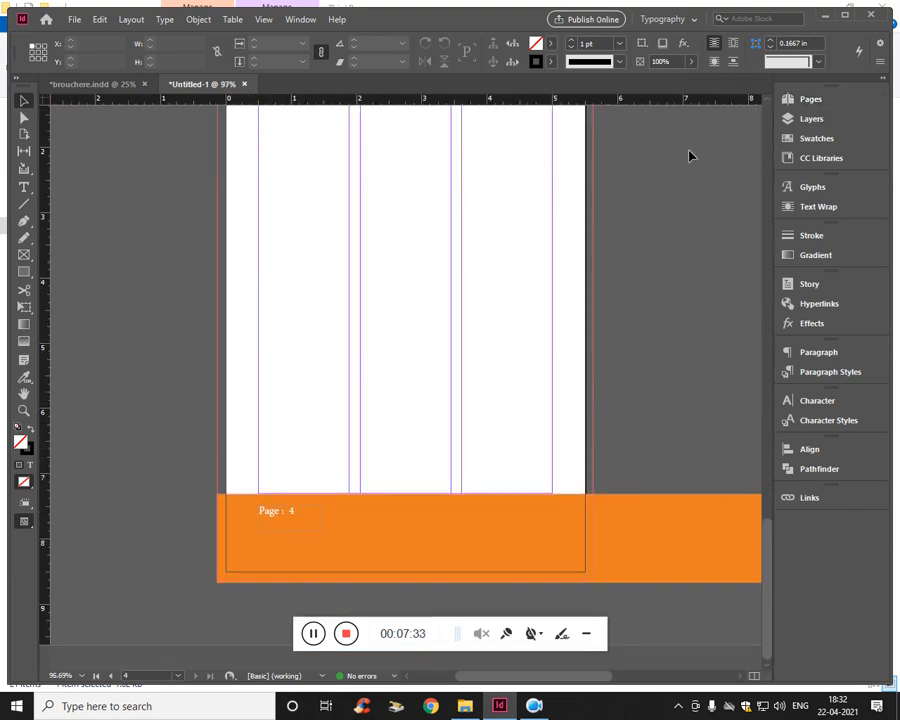
{"action": "scroll", "coordinate": [505, 311], "scroll_direction": "up", "scroll_amount": 5}
{"action": "scroll", "coordinate": [507, 311], "scroll_direction": "down", "scroll_amount": 10}
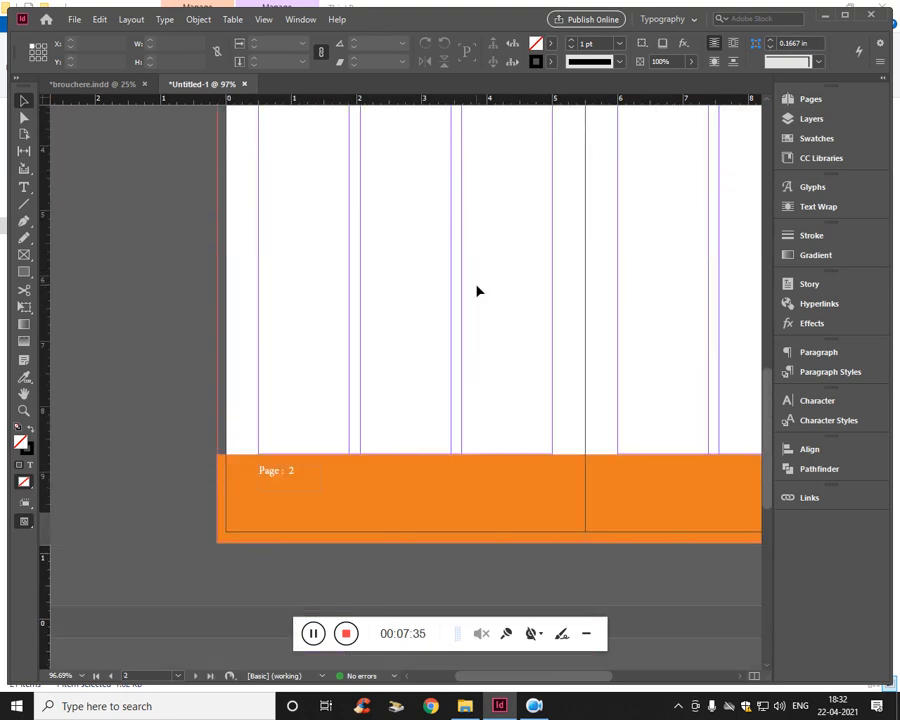
{"action": "left_click_drag", "start_coordinate": [490, 263], "coordinate": [198, 327]}
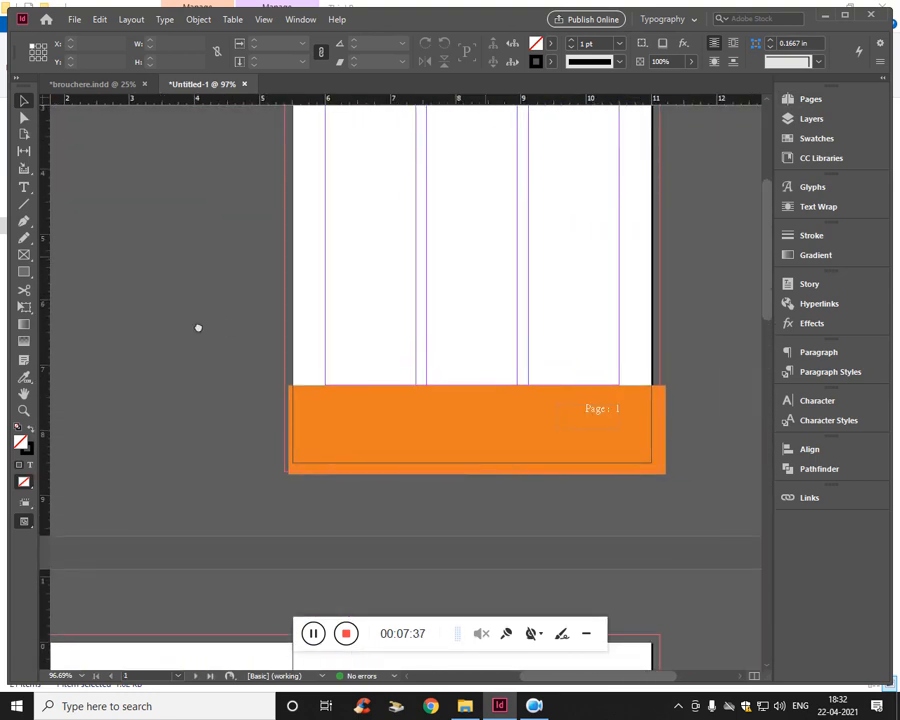
{"action": "left_click", "coordinate": [338, 443]}
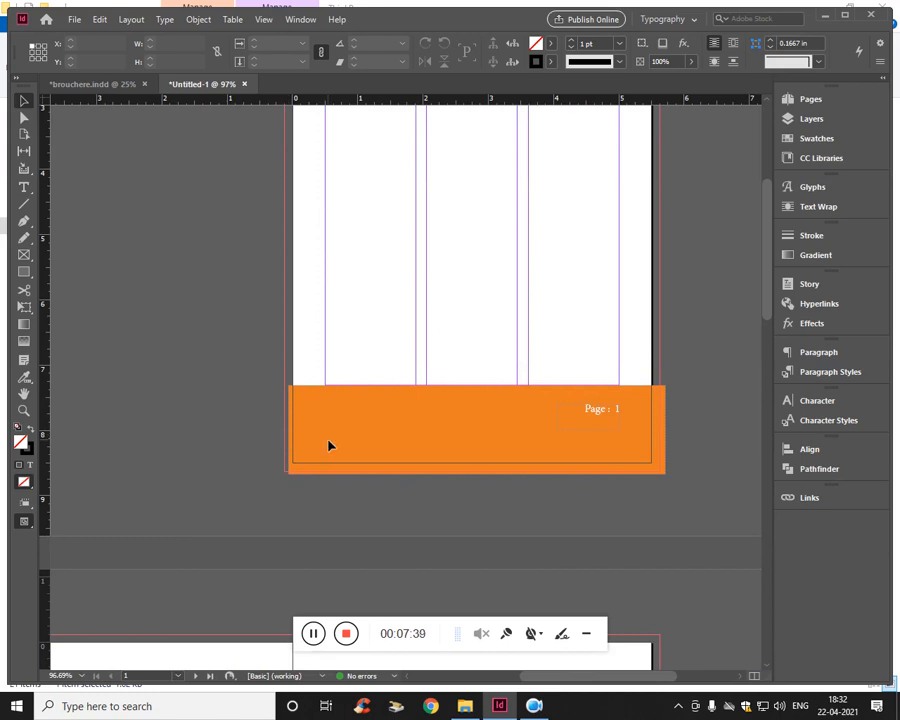
{"action": "scroll", "coordinate": [331, 440], "scroll_direction": "up", "scroll_amount": 3}
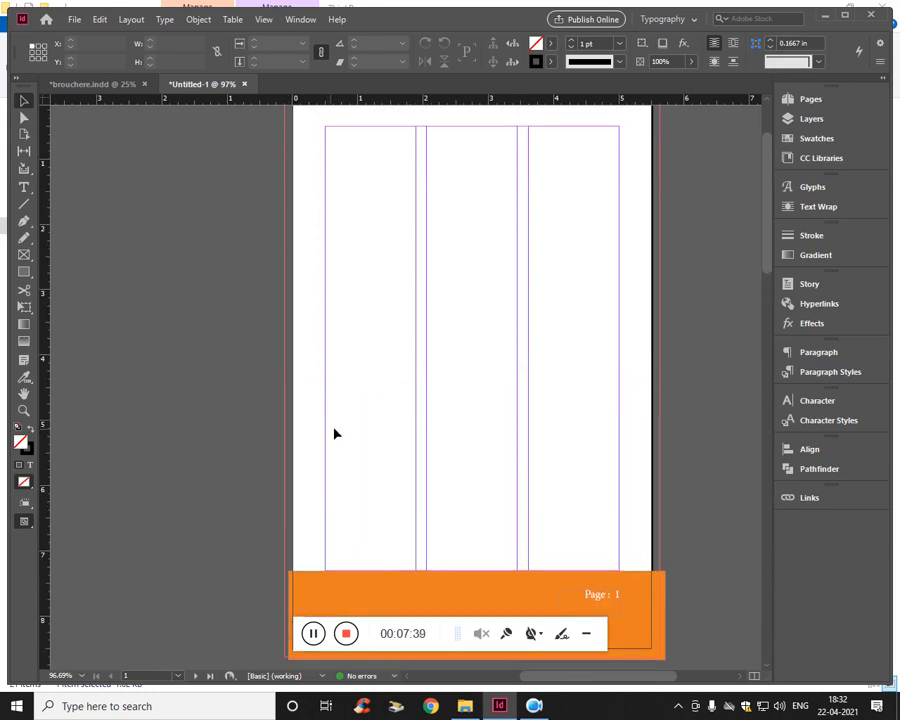
- Reopen the A-Master spread and pull the right footer rectangle's outer edge in to the bleed guide
{"action": "left_click", "coordinate": [834, 98]}
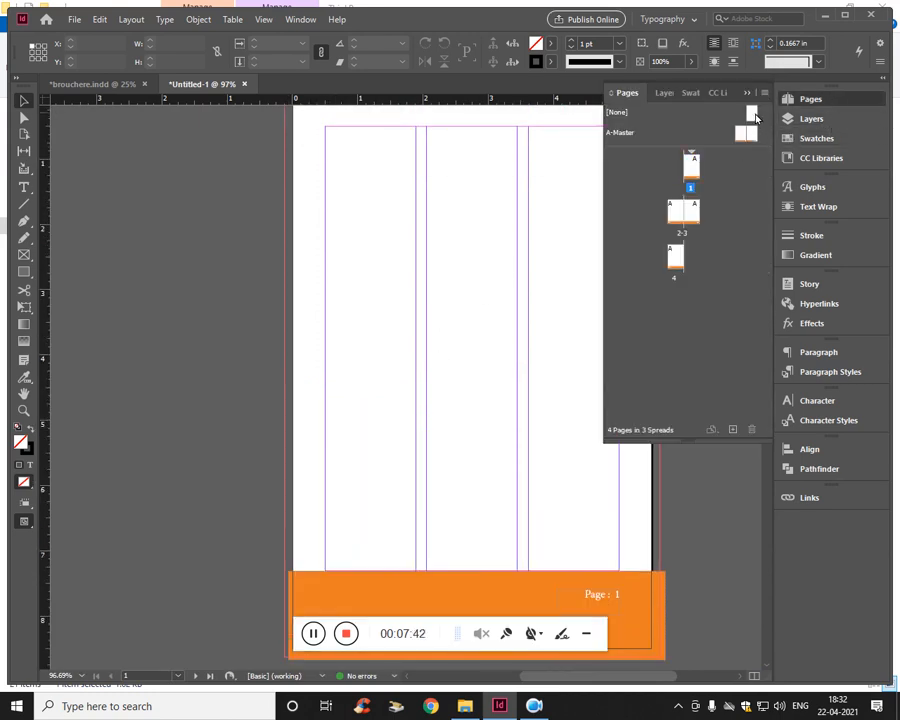
{"action": "left_click", "coordinate": [753, 135]}
{"action": "double_click", "coordinate": [753, 135]}
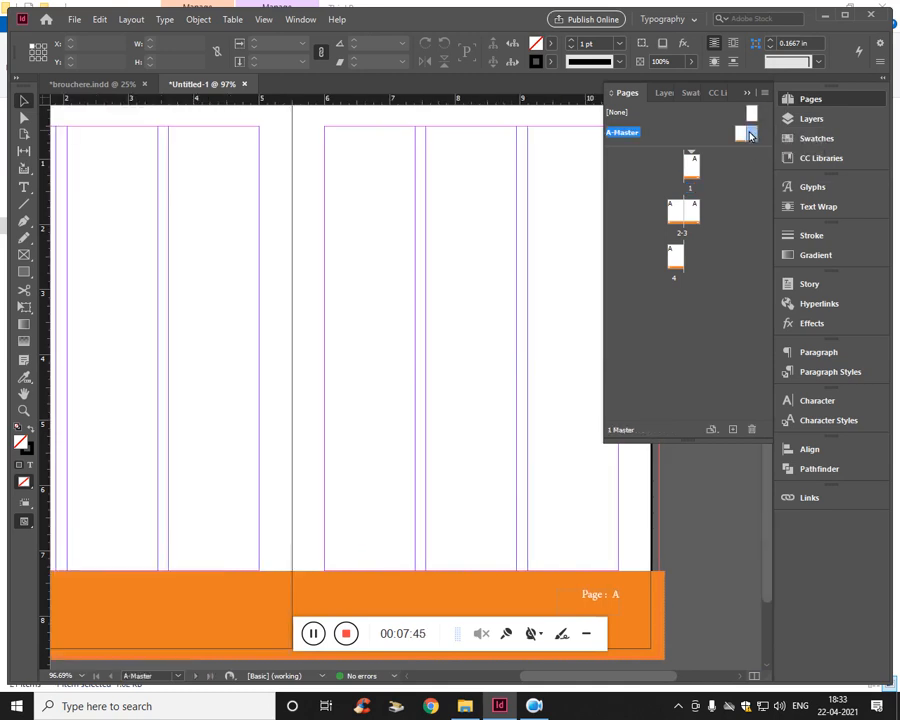
{"action": "scroll", "coordinate": [440, 376], "scroll_direction": "down", "scroll_amount": 2}
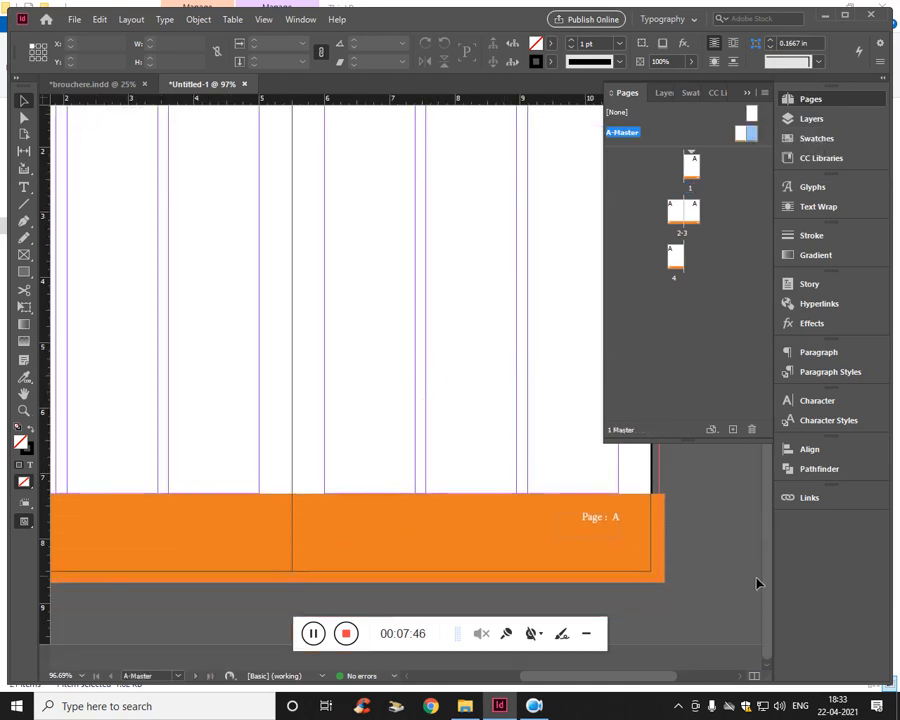
{"action": "left_click", "coordinate": [657, 554]}
{"action": "left_click_drag", "start_coordinate": [668, 542], "coordinate": [656, 547]}
{"action": "left_click", "coordinate": [390, 596]}
- Align the right footer rectangle's inner edge with the spine at X 5.5 in, making it 5.625 in wide
{"action": "left_click_drag", "start_coordinate": [229, 563], "coordinate": [487, 474]}
{"action": "left_click_drag", "start_coordinate": [435, 414], "coordinate": [251, 413]}
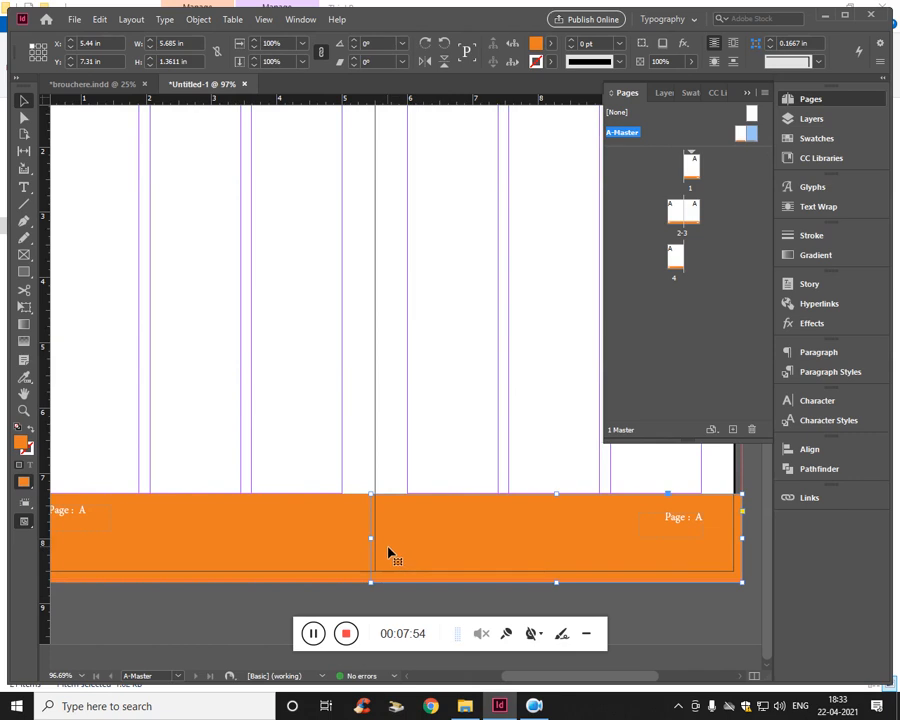
{"action": "left_click_drag", "start_coordinate": [377, 541], "coordinate": [379, 541]}
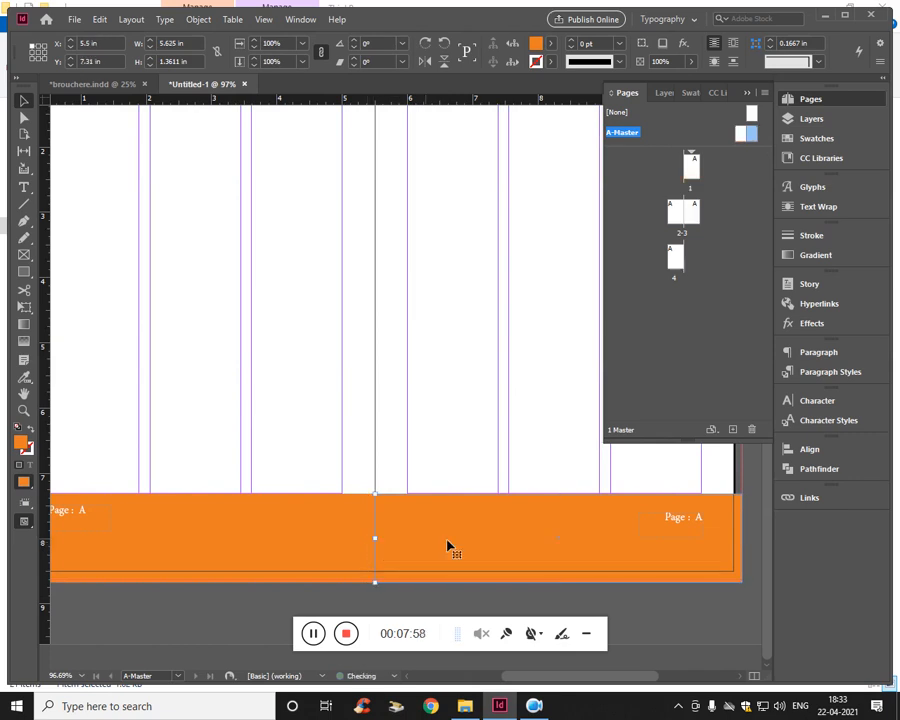
{"action": "left_click", "coordinate": [445, 418]}
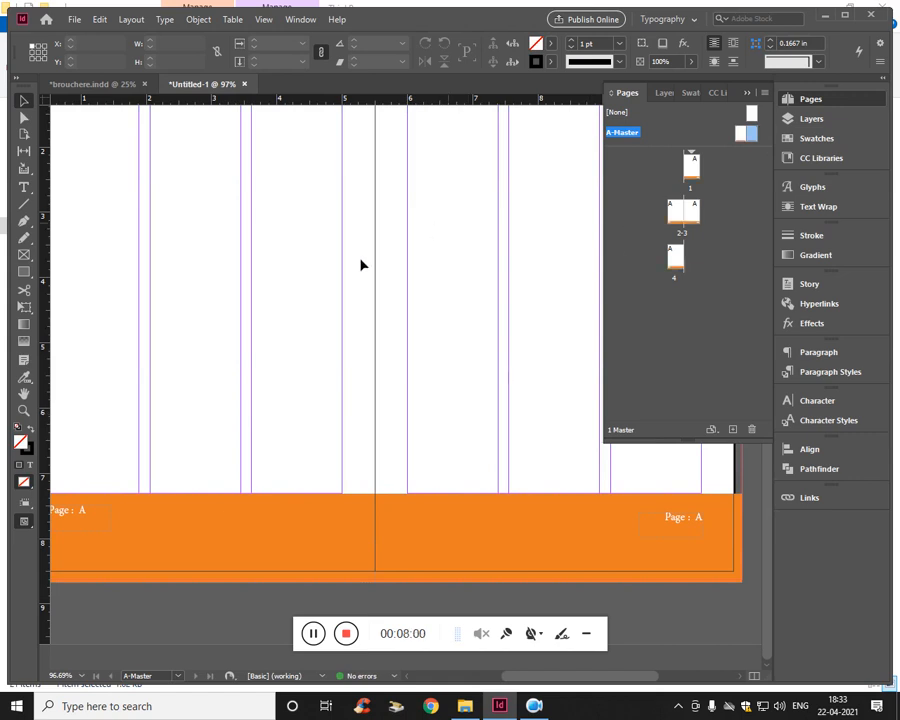
- Open page 1 to examine how the resized footer fits the page edges
{"action": "scroll", "coordinate": [356, 269], "scroll_direction": "up", "scroll_amount": 3}
{"action": "scroll", "coordinate": [358, 279], "scroll_direction": "down", "scroll_amount": 3}
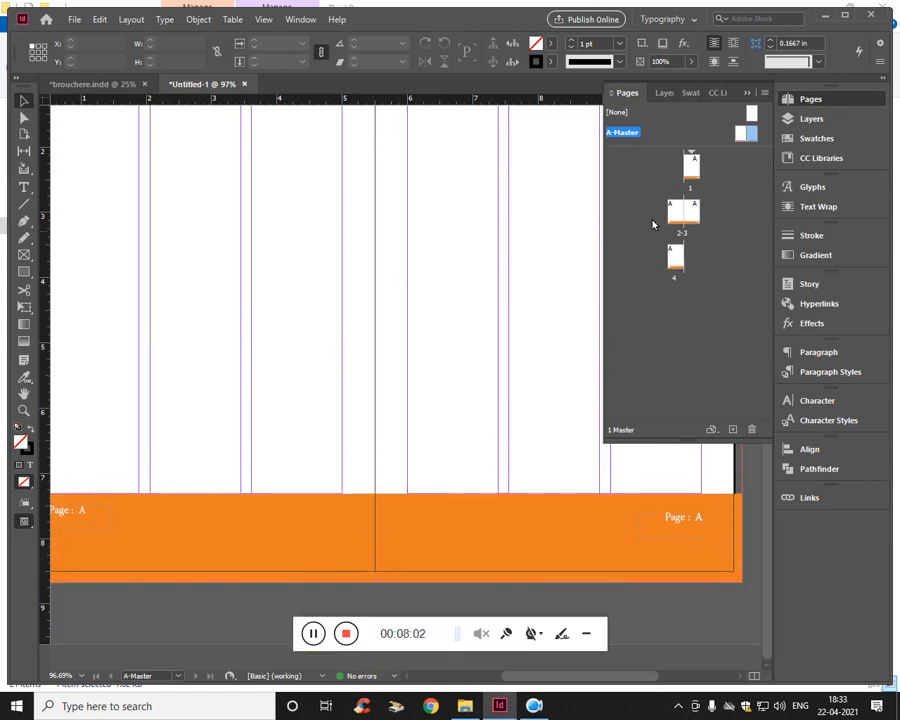
{"action": "double_click", "coordinate": [694, 167]}
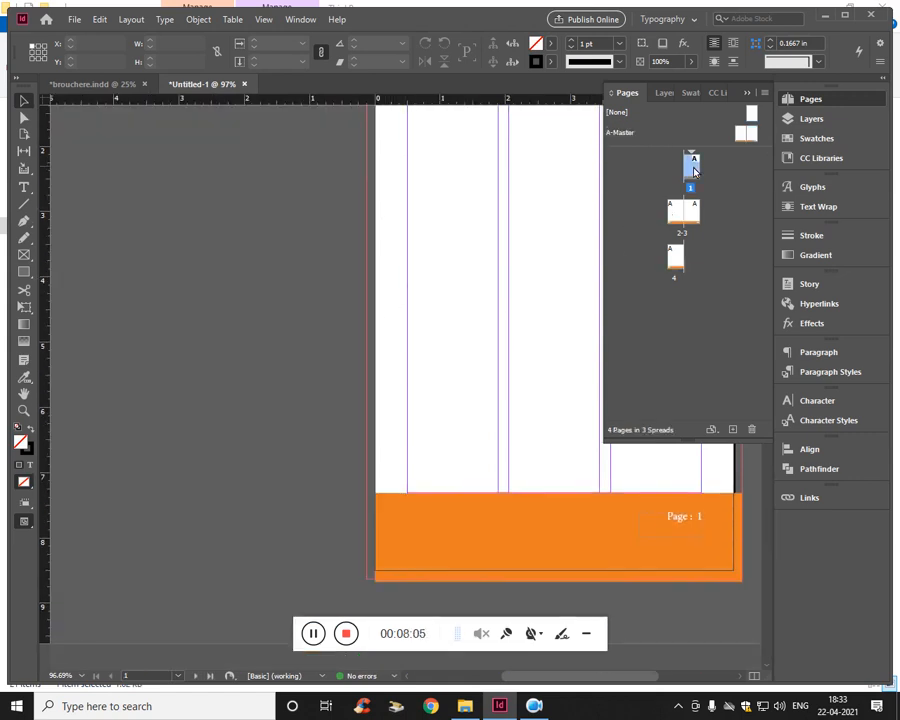
- Apply the [None] master to page 1 to remove its orange footer and page number
{"action": "left_click_drag", "start_coordinate": [314, 376], "coordinate": [85, 453]}
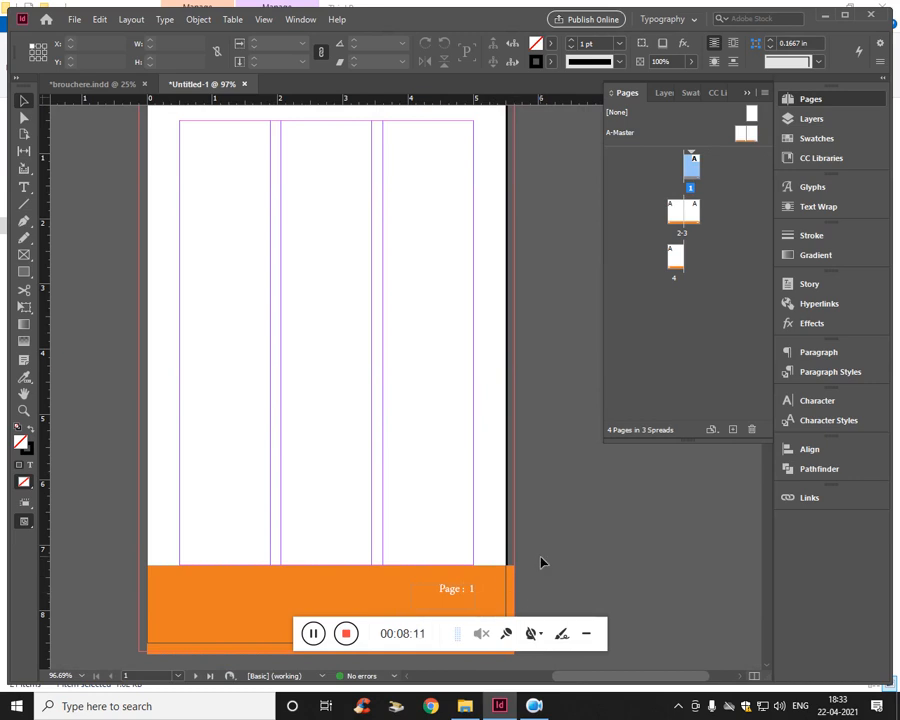
{"action": "left_click", "coordinate": [319, 642]}
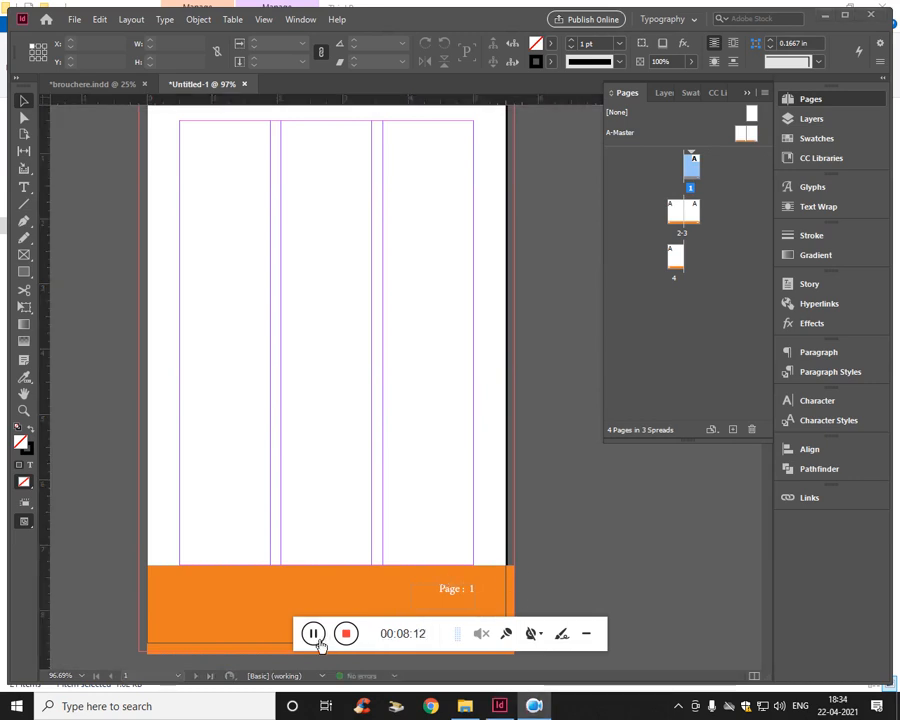
{"action": "right_click", "coordinate": [689, 178]}
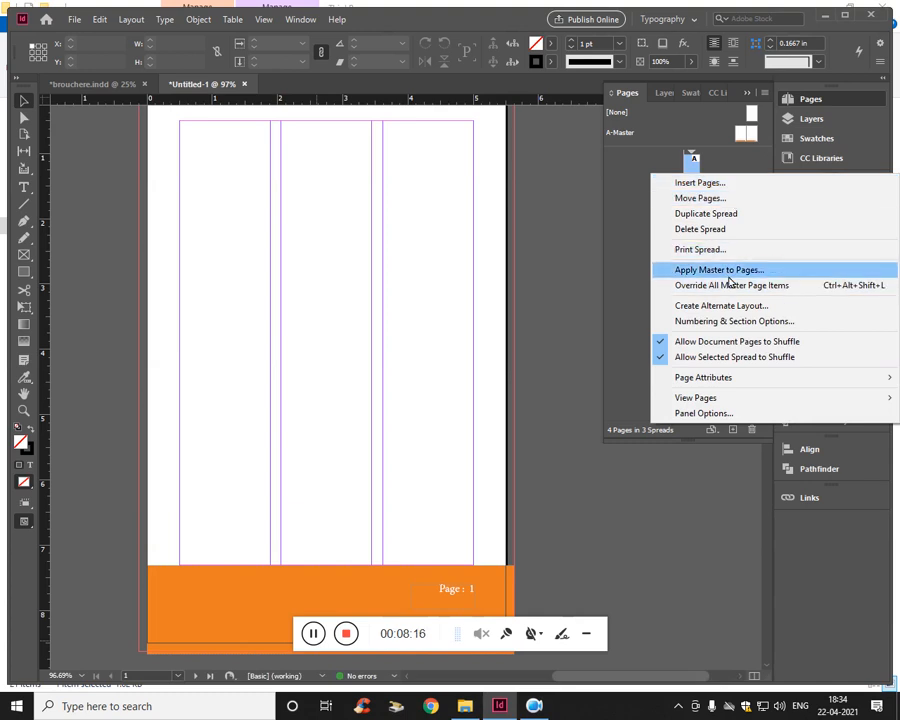
{"action": "left_click", "coordinate": [728, 276]}
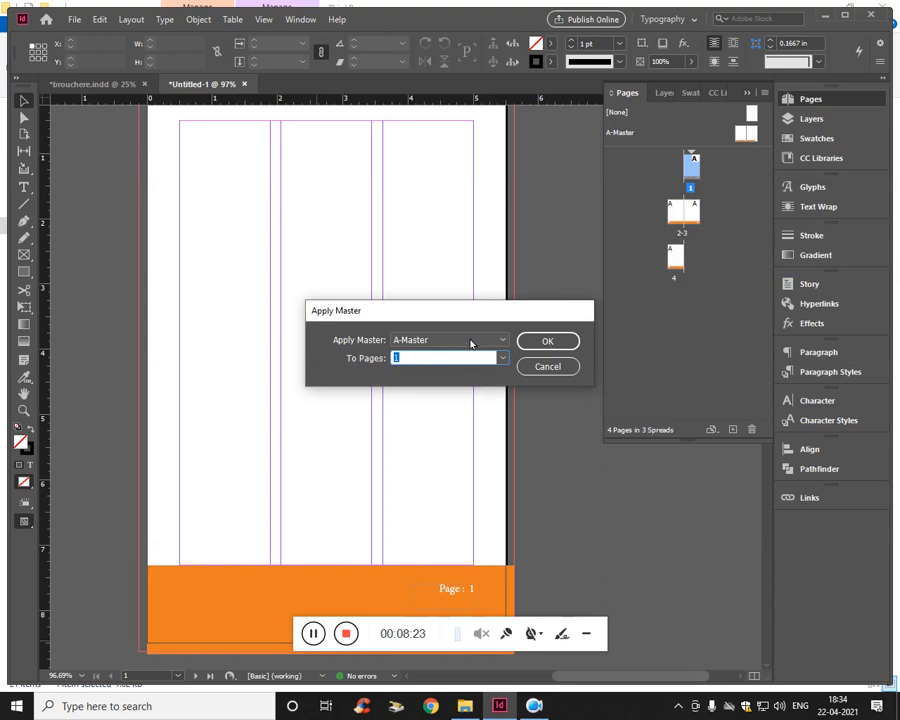
{"action": "left_click", "coordinate": [470, 343]}
{"action": "left_click", "coordinate": [455, 356]}
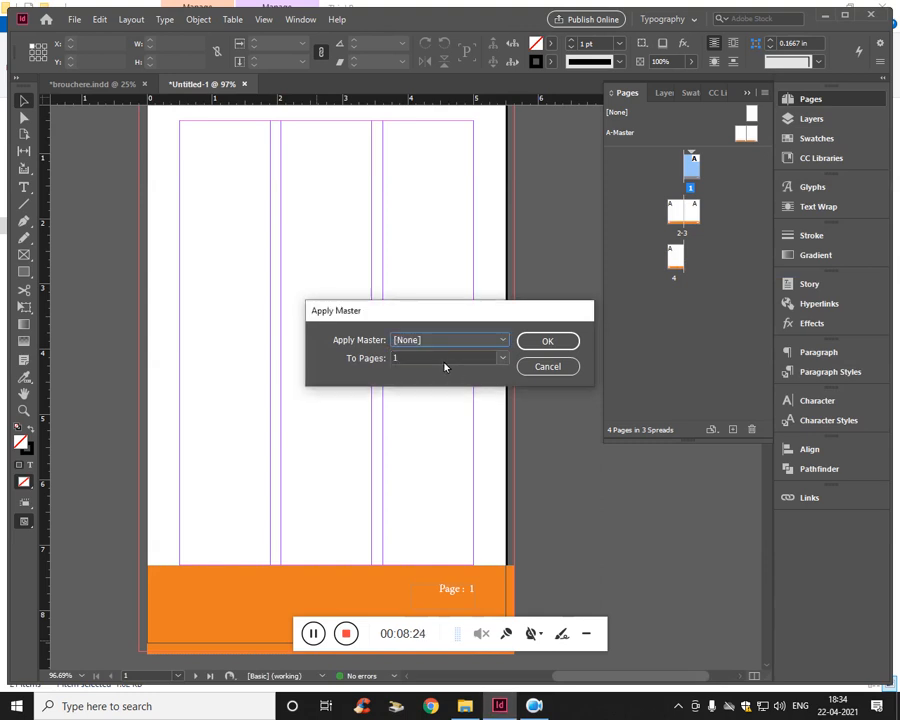
{"action": "left_click", "coordinate": [550, 343]}
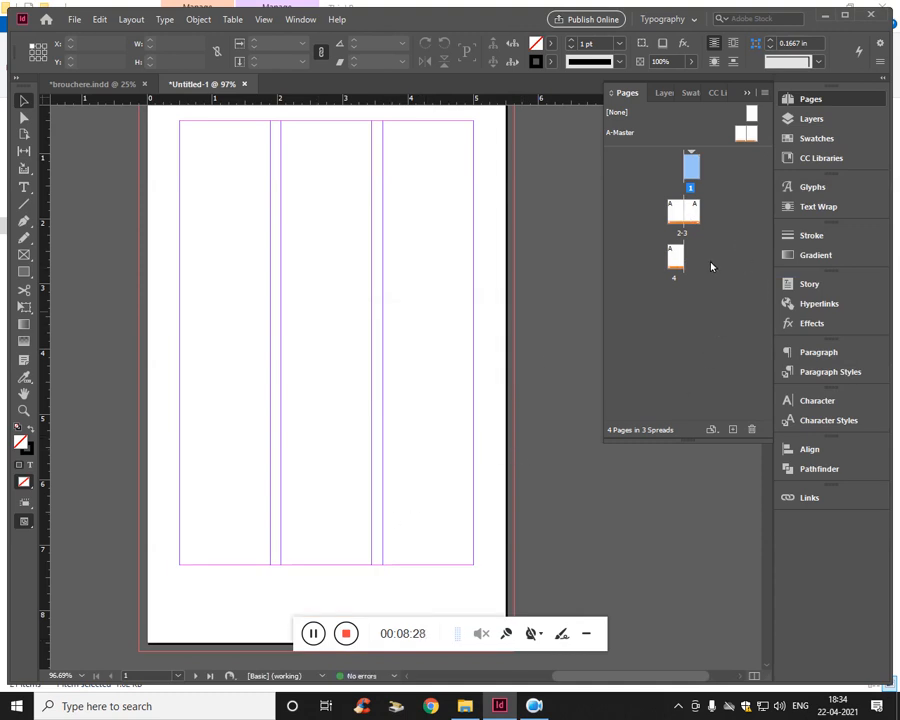
- Check the master footers on pages 2 and 3 and compare them with page 1
{"action": "double_click", "coordinate": [689, 213]}
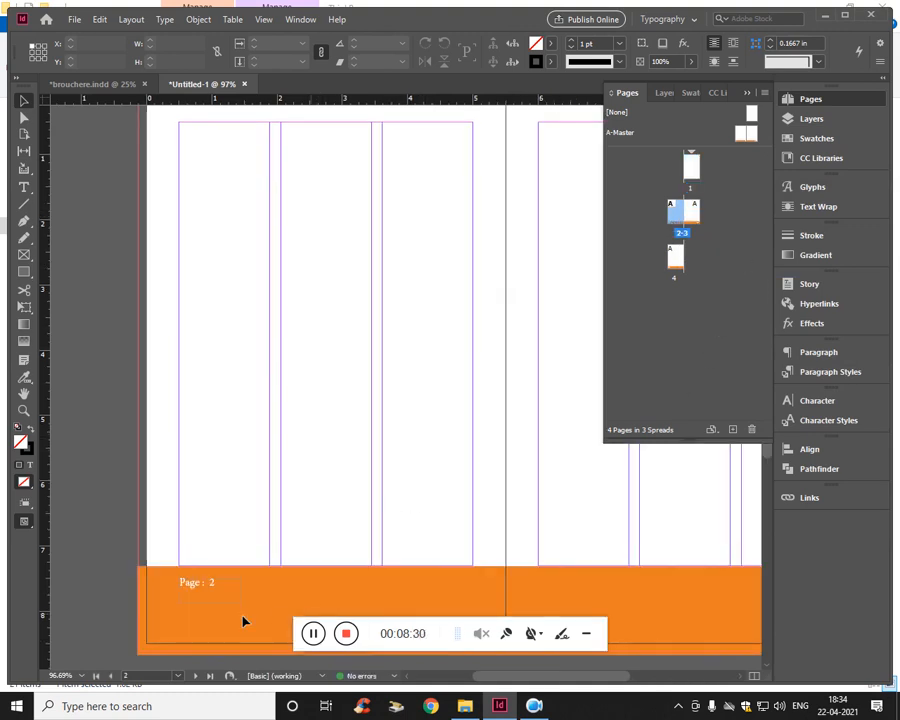
{"action": "double_click", "coordinate": [694, 212]}
{"action": "double_click", "coordinate": [690, 165]}
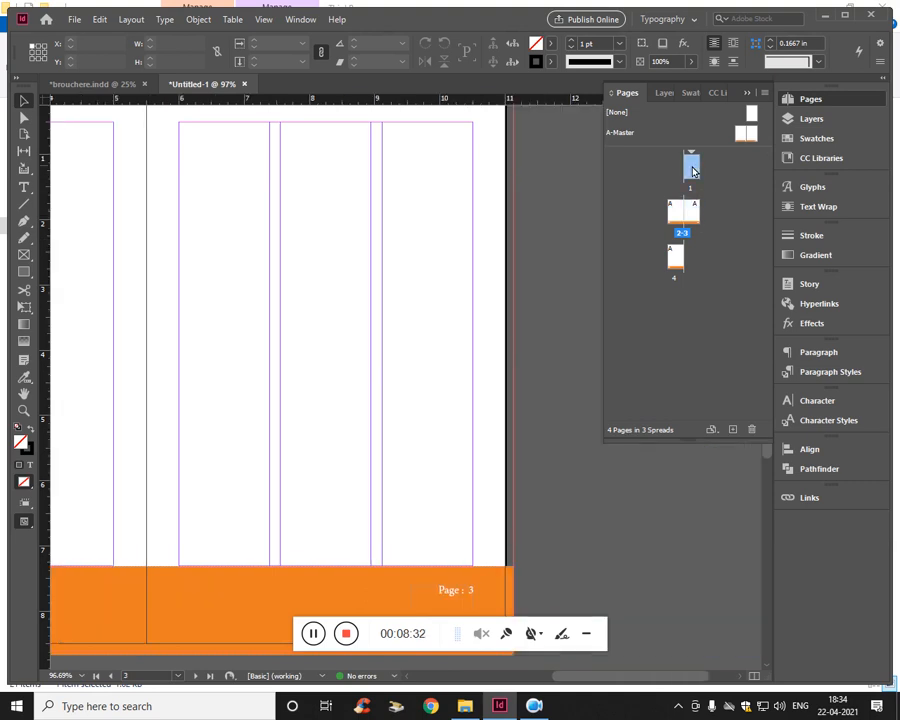
{"action": "scroll", "coordinate": [533, 405], "scroll_direction": "up", "scroll_amount": 2}
{"action": "scroll", "coordinate": [504, 344], "scroll_direction": "down", "scroll_amount": 4}
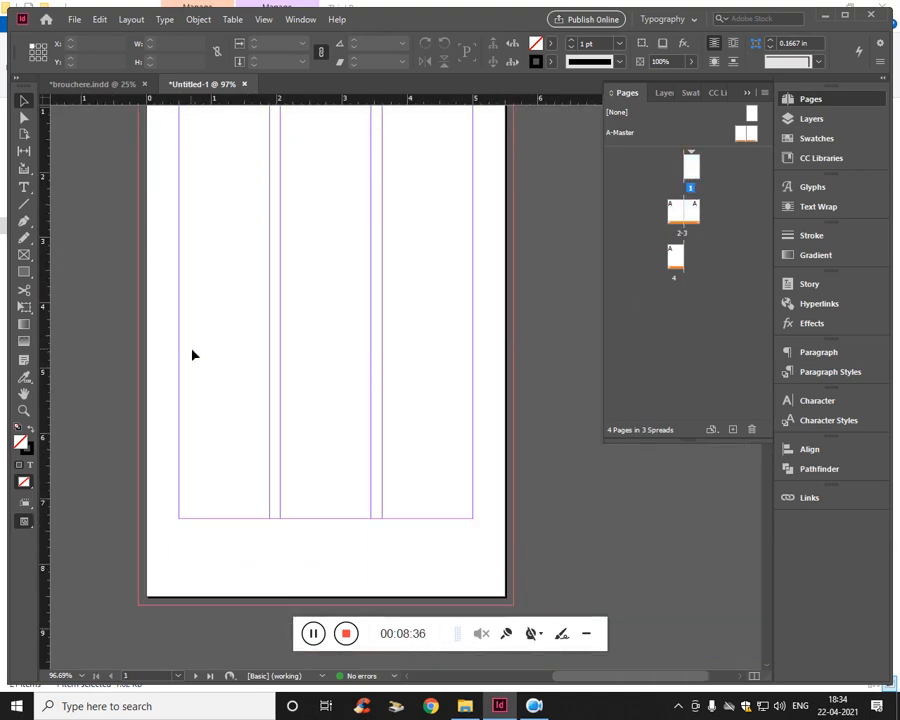
- Place the dp image over the whole of page 1, about 5.67 in wide and 9.44 in high
{"action": "key", "text": "ctrl+minus"}
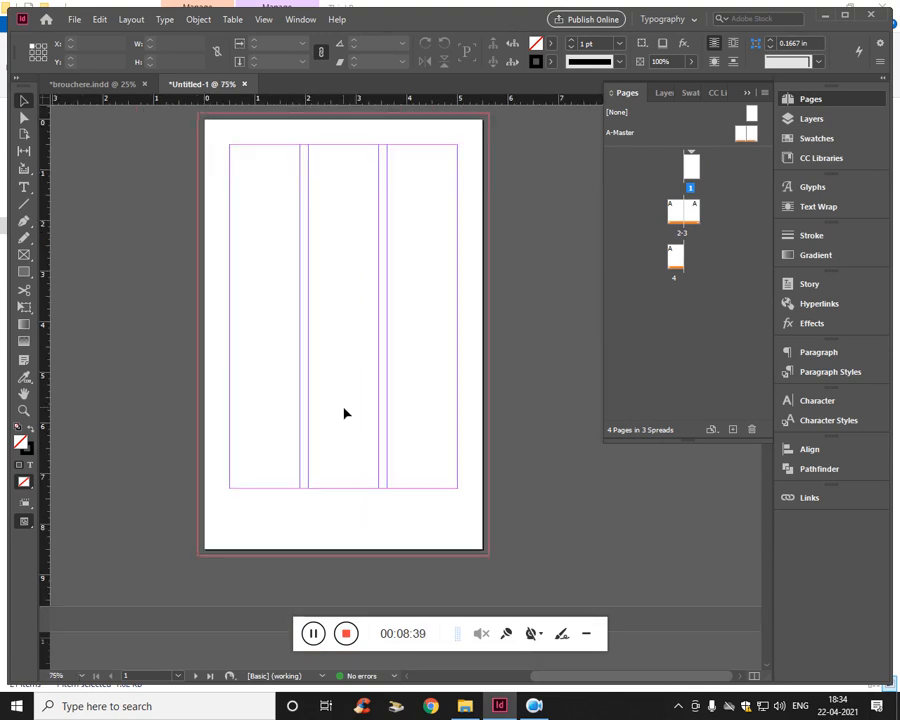
{"action": "left_click", "coordinate": [74, 19]}
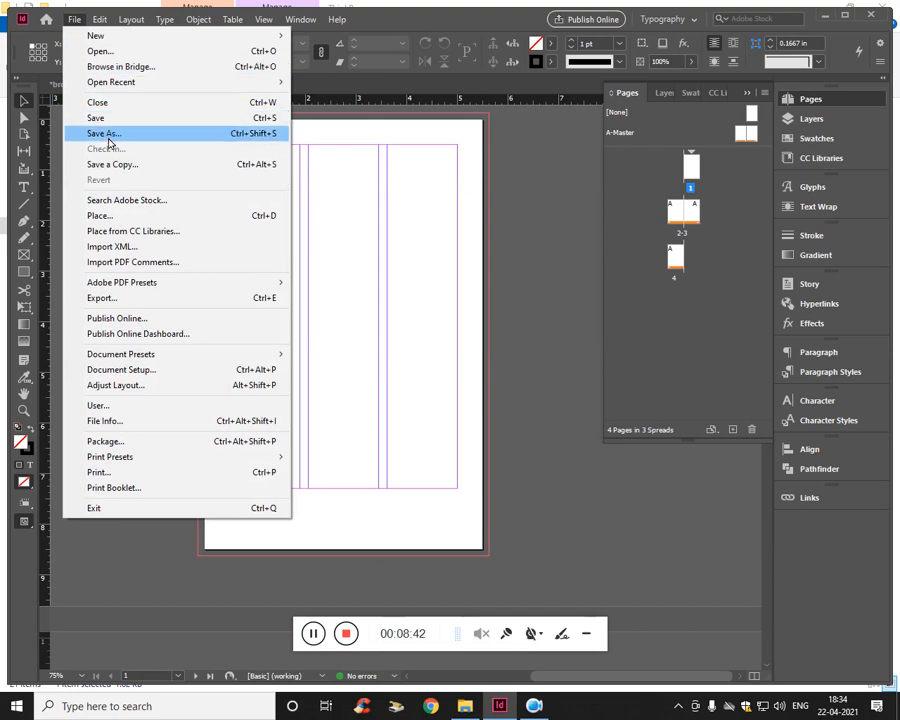
{"action": "left_click", "coordinate": [104, 216]}
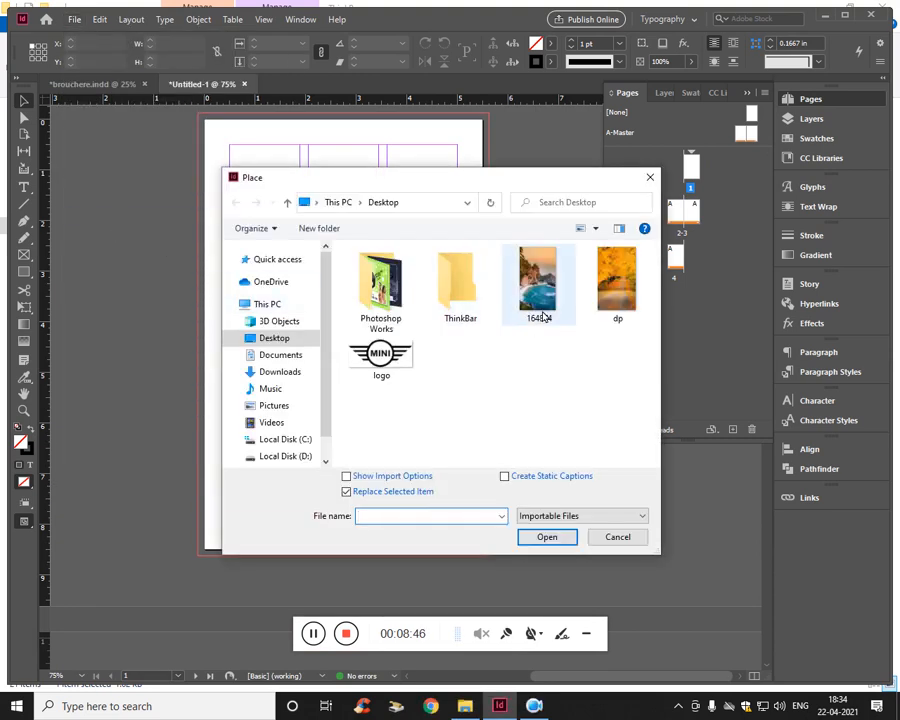
{"action": "double_click", "coordinate": [612, 287]}
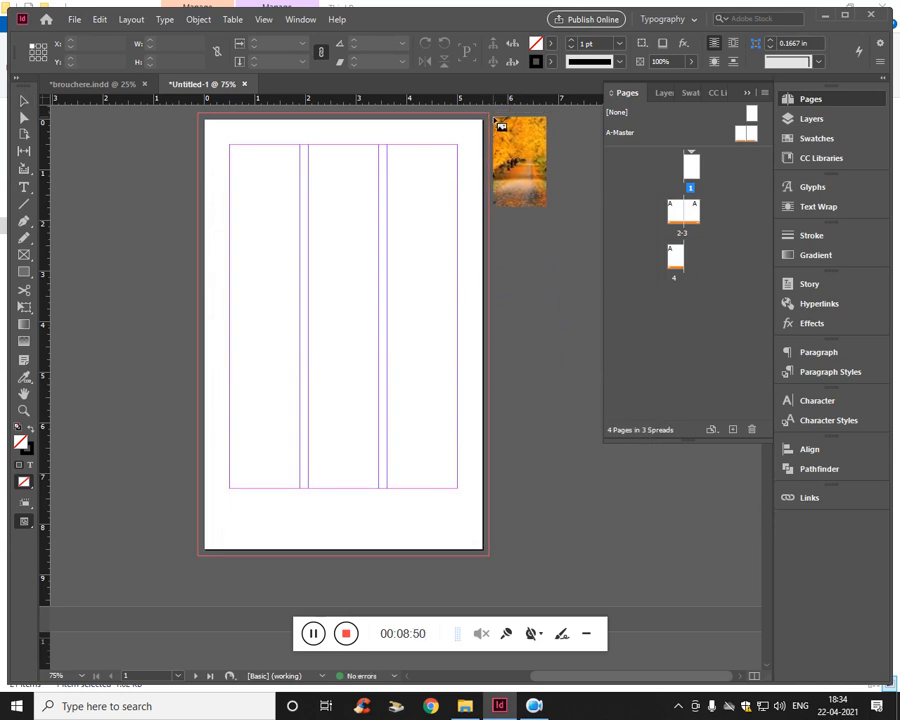
{"action": "left_click_drag", "start_coordinate": [494, 121], "coordinate": [97, 592]}
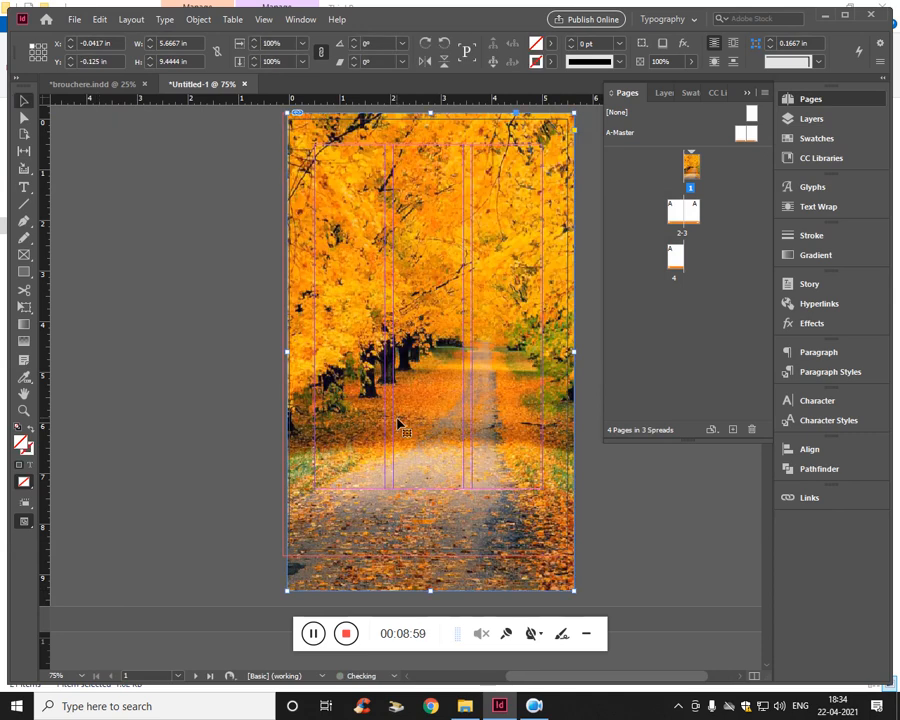
{"action": "left_click_drag", "start_coordinate": [609, 488], "coordinate": [551, 494]}
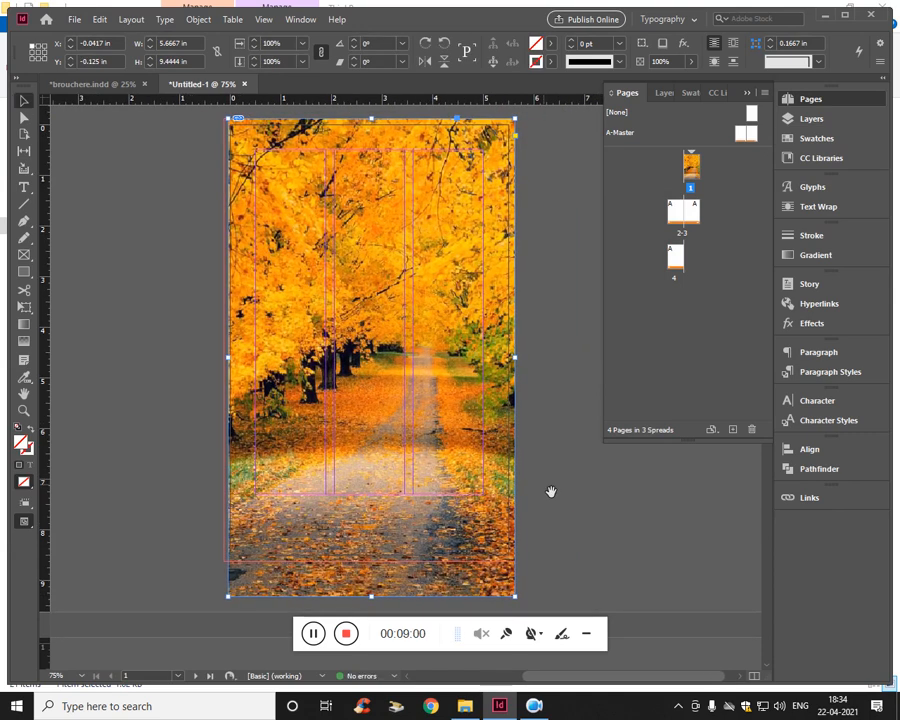
{"action": "left_click", "coordinate": [566, 486]}
{"action": "key", "text": "ctrl+equal"}
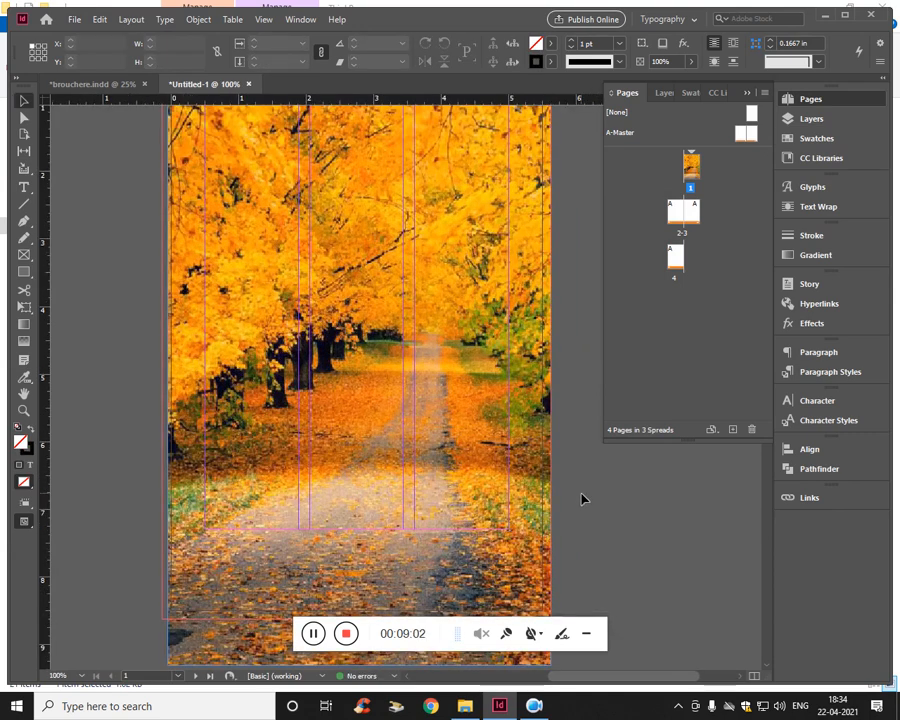
{"action": "key", "text": "ctrl+minus"}
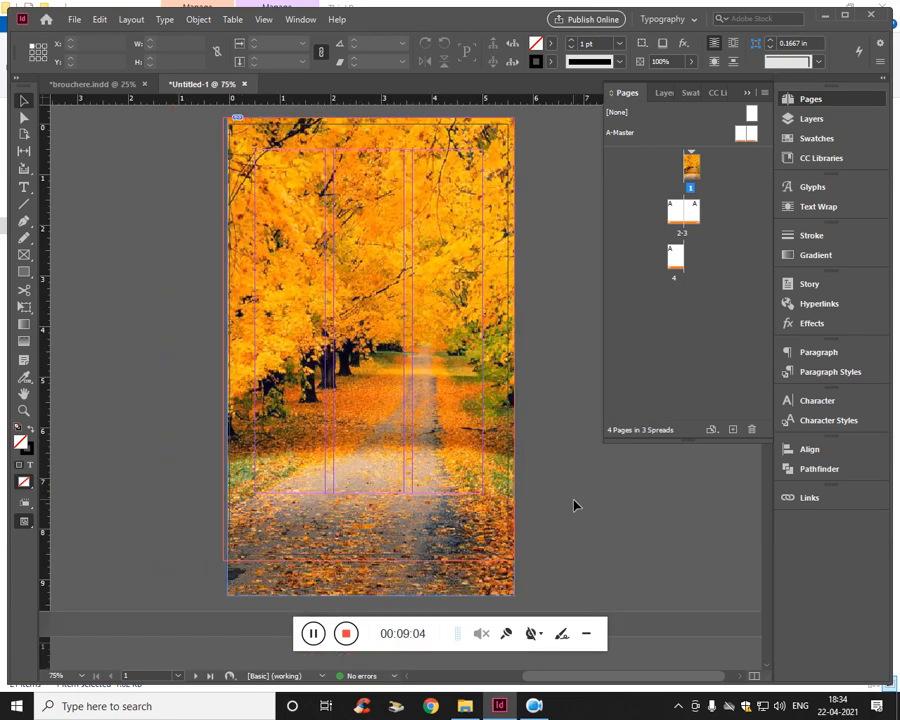
{"action": "left_click", "coordinate": [313, 634]}
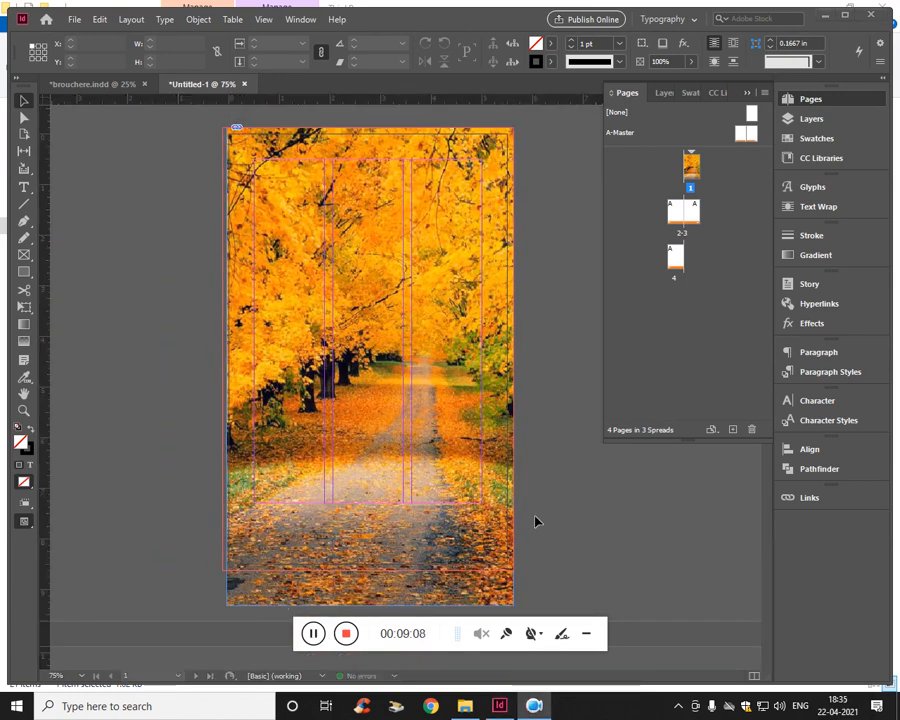
{"action": "left_click", "coordinate": [693, 171]}
{"action": "key", "text": "ctrl+b"}
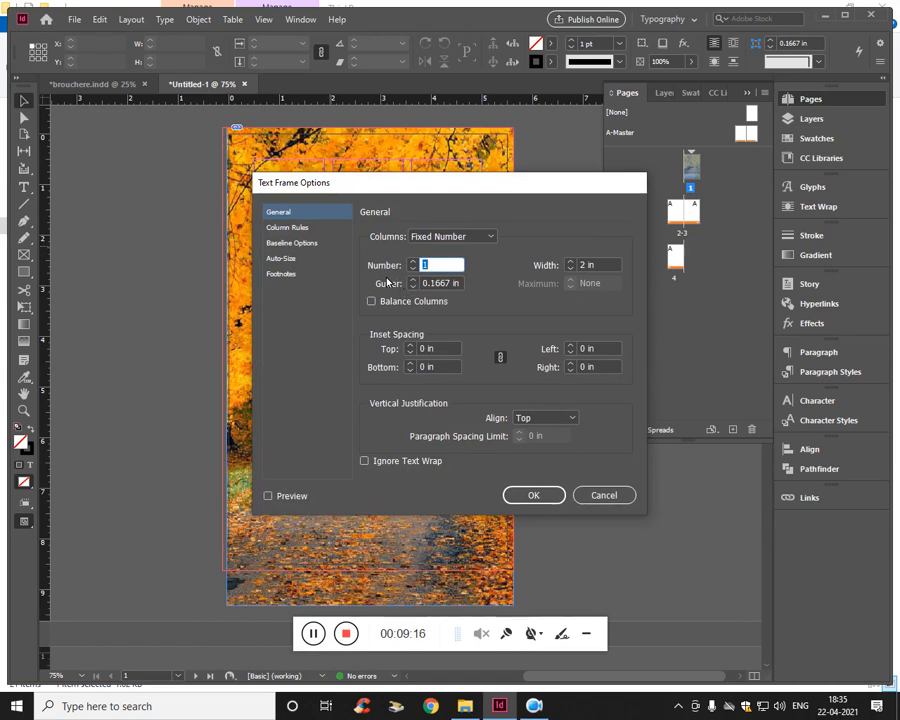
{"action": "left_click", "coordinate": [521, 495]}
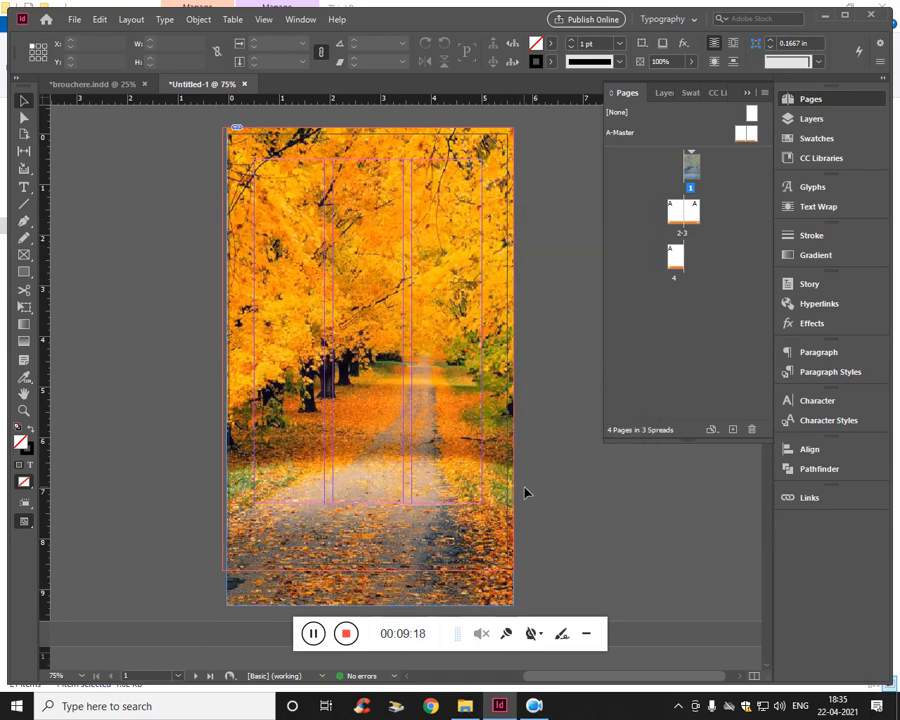
- Preview page 1 without guides and bleed to examine the placed image, and return to the normal view
{"action": "scroll", "coordinate": [505, 482], "scroll_direction": "up", "scroll_amount": 1}
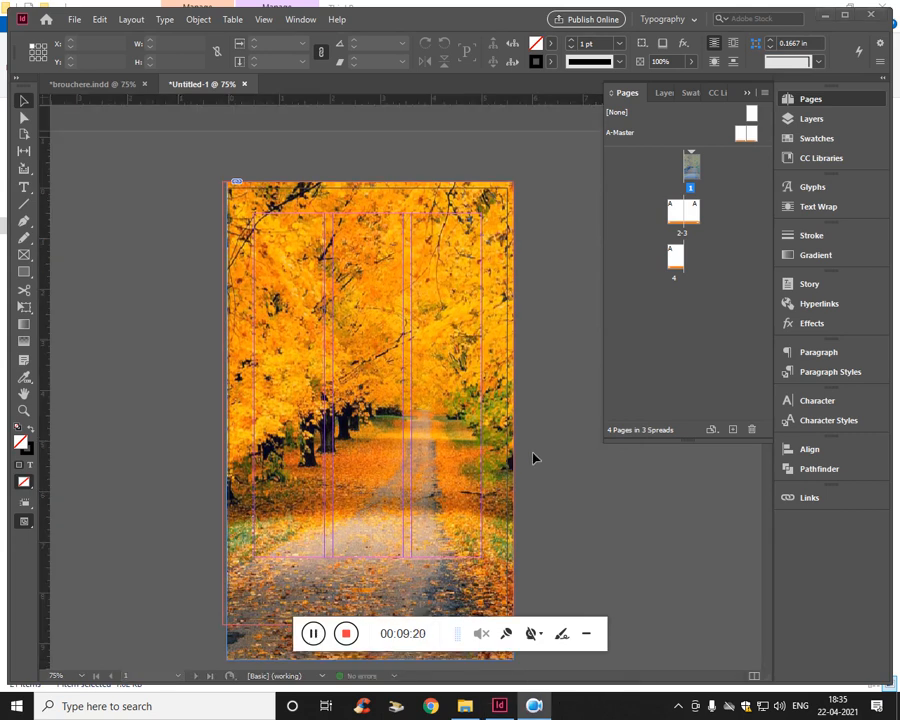
{"action": "scroll", "coordinate": [541, 381], "scroll_direction": "down", "scroll_amount": 1}
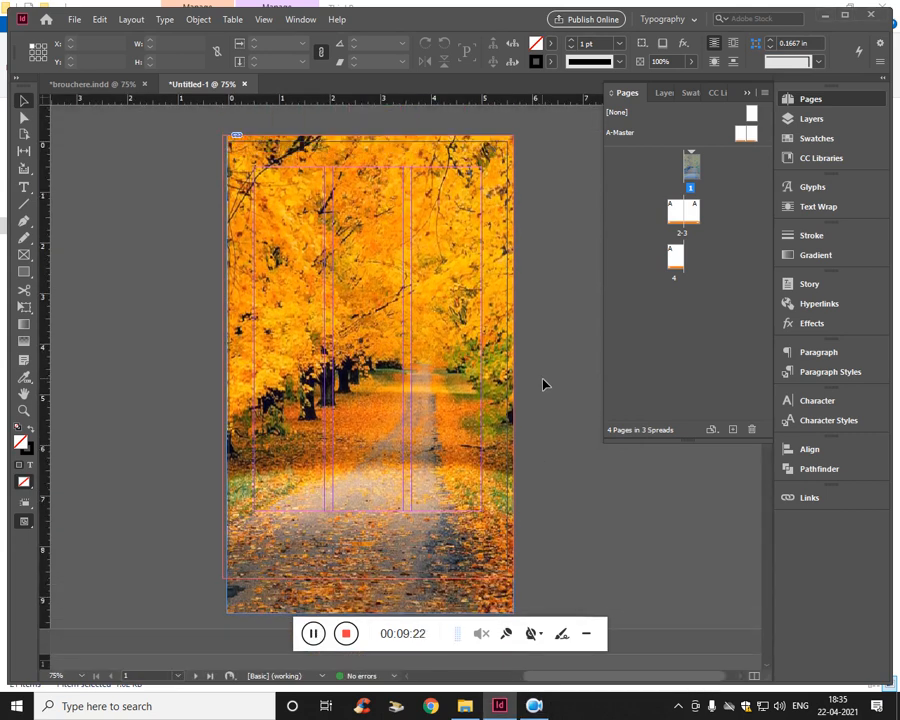
{"action": "key", "text": "w"}
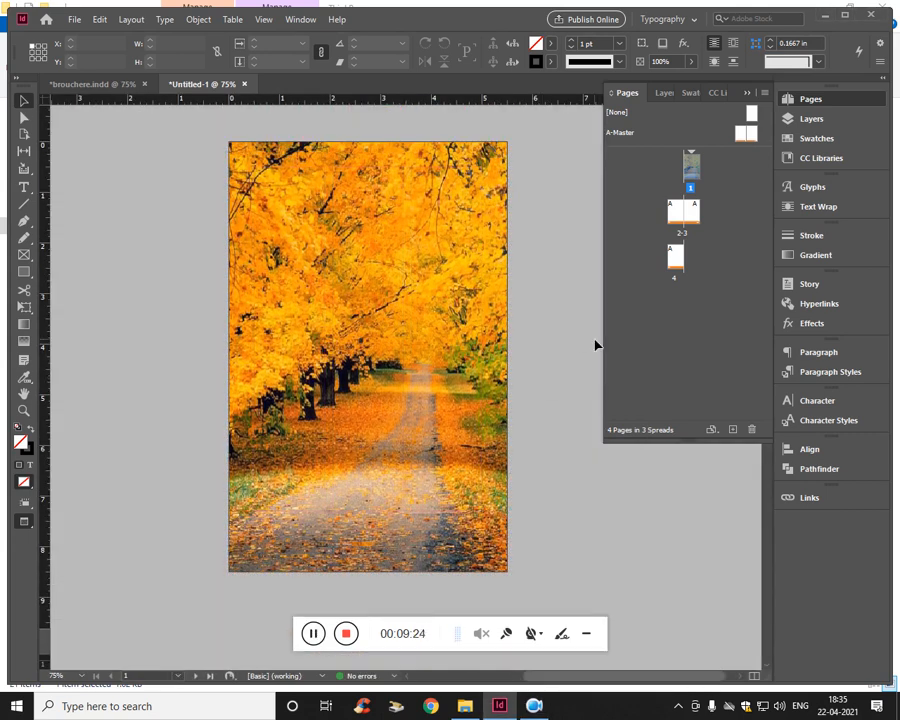
{"action": "key", "text": "w"}
{"action": "scroll", "coordinate": [566, 342], "scroll_direction": "up", "scroll_amount": 1}
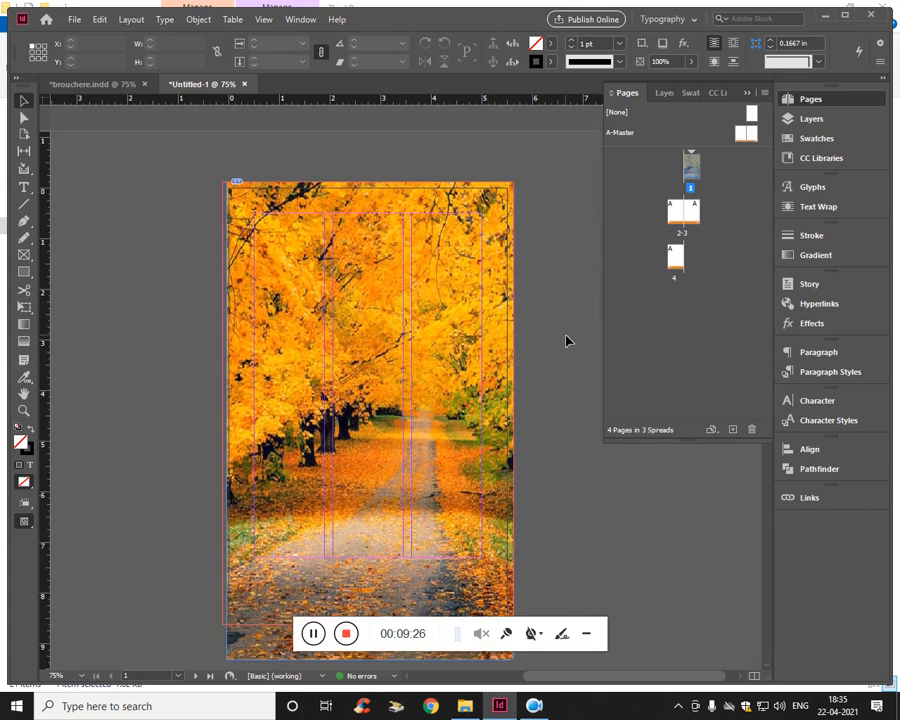
{"action": "scroll", "coordinate": [566, 342], "scroll_direction": "down", "scroll_amount": 1}
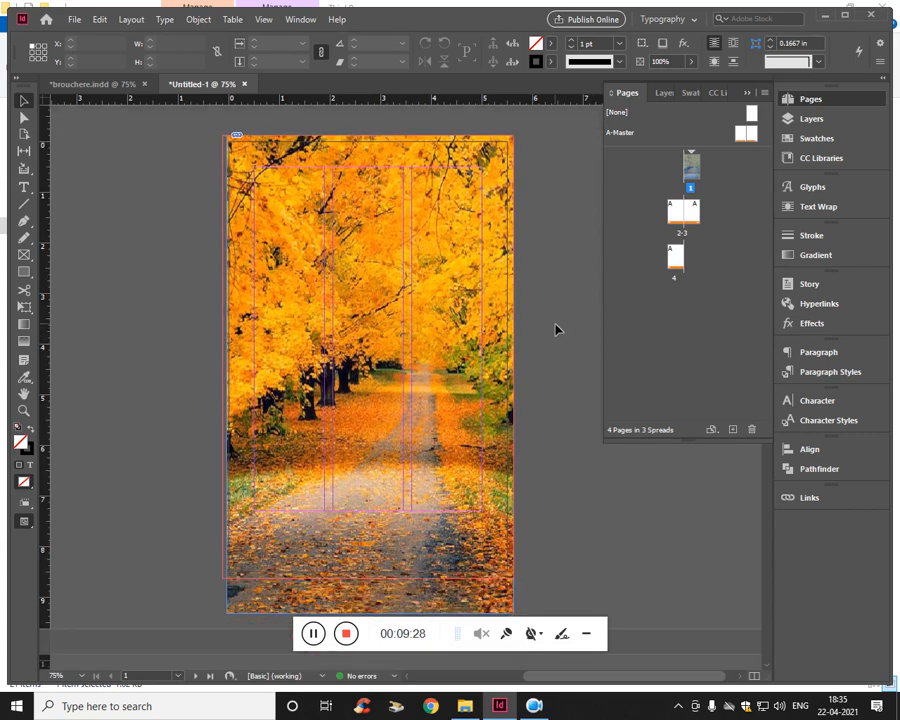
- Draw a rectangle about 4.56 by 6.98 in over the margin area of page 1, on the autumn image
{"action": "scroll", "coordinate": [556, 333], "scroll_direction": "up", "scroll_amount": 1}
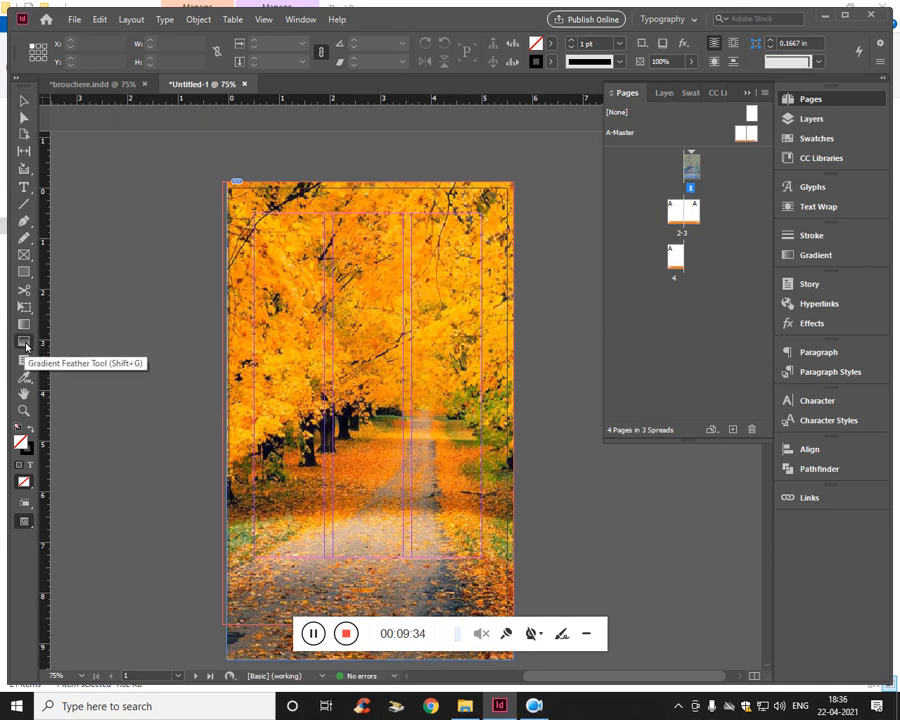
{"action": "left_click", "coordinate": [26, 274]}
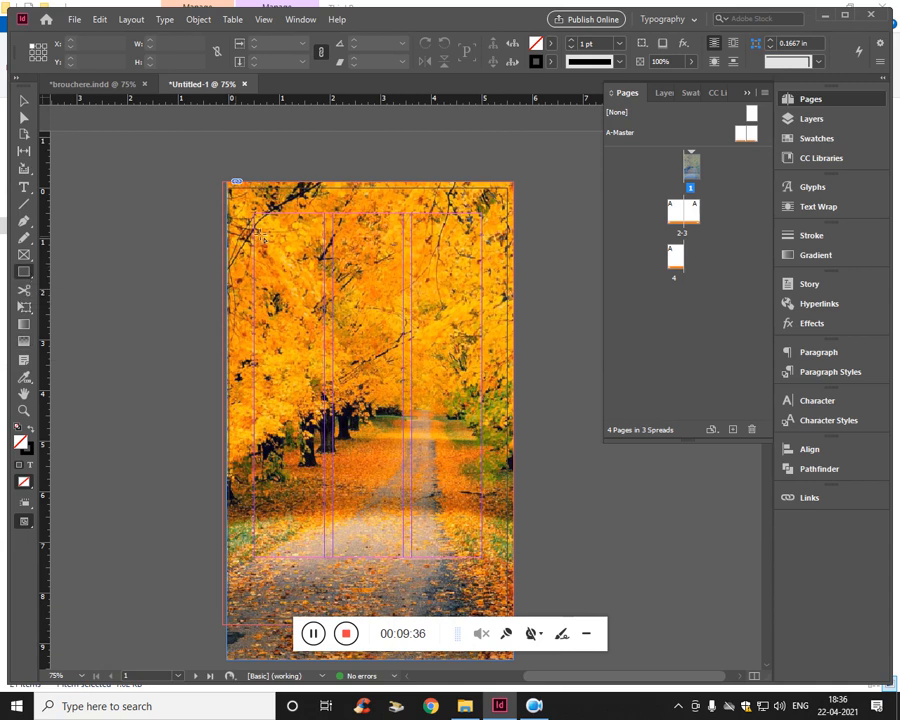
{"action": "left_click_drag", "start_coordinate": [254, 212], "coordinate": [491, 572]}
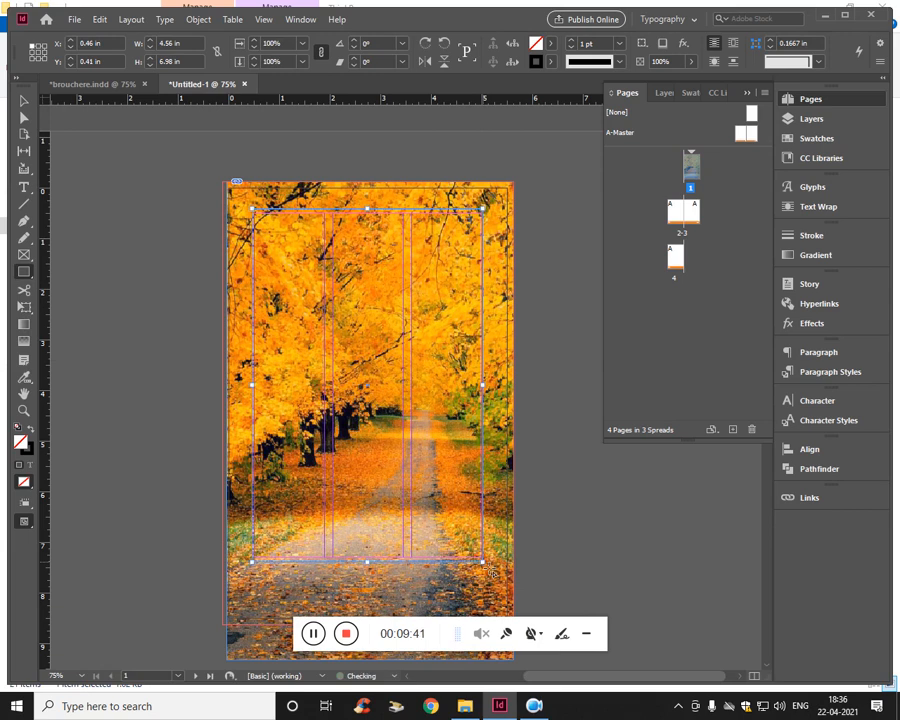
- Fill the new rectangle with the magenta swatch C=0 M=100 Y=0 K=0
{"action": "left_click", "coordinate": [549, 43]}
{"action": "left_click", "coordinate": [450, 163]}
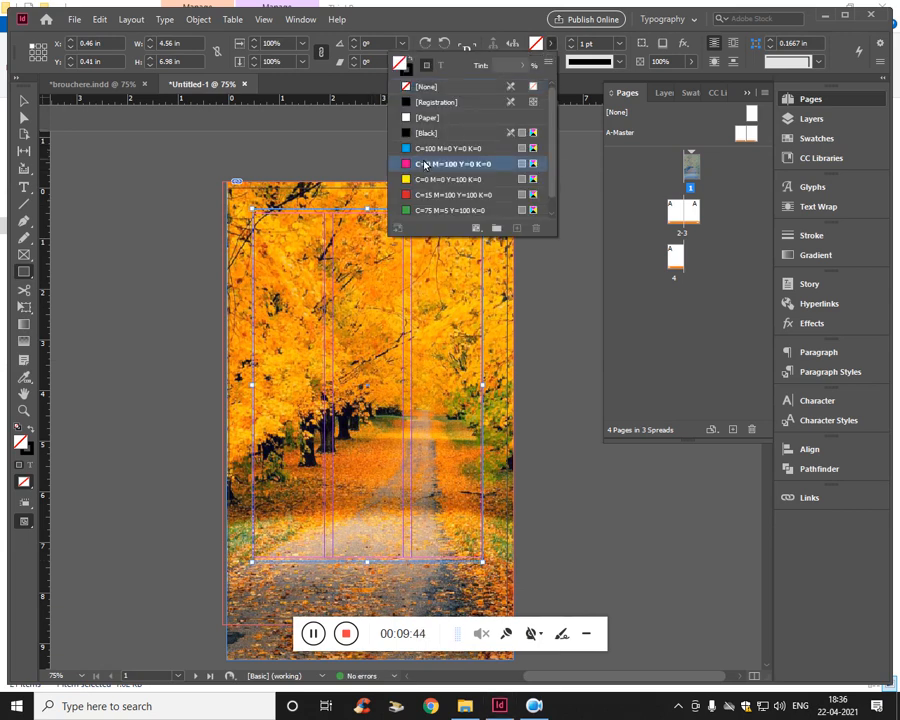
{"action": "left_click", "coordinate": [14, 454]}
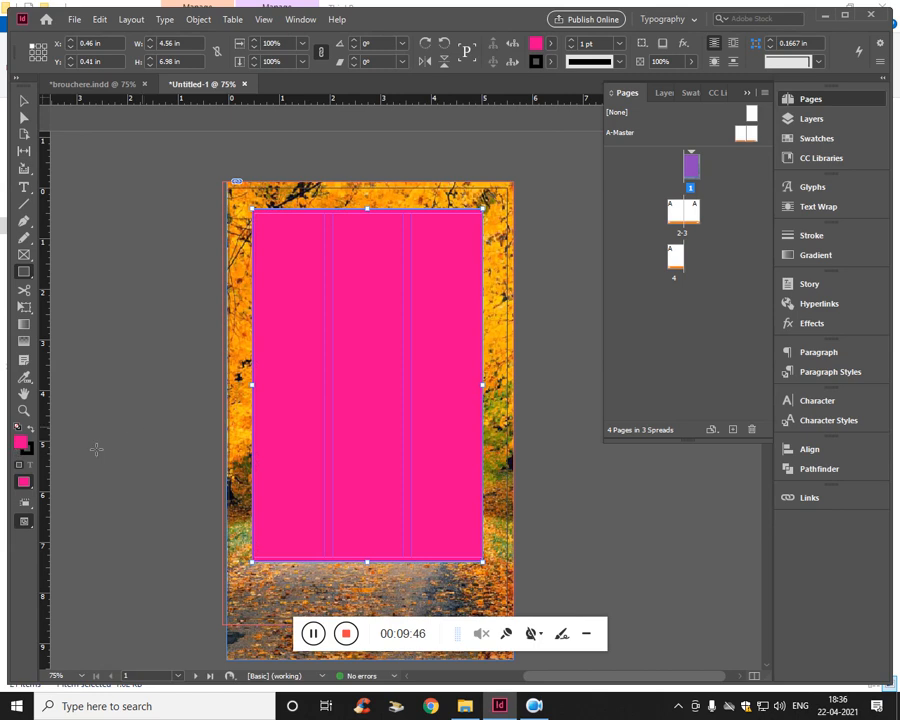
- Fill the rectangle with the yellow-orange ffb410 sampled from the leaves in the placed image
{"action": "double_click", "coordinate": [23, 447]}
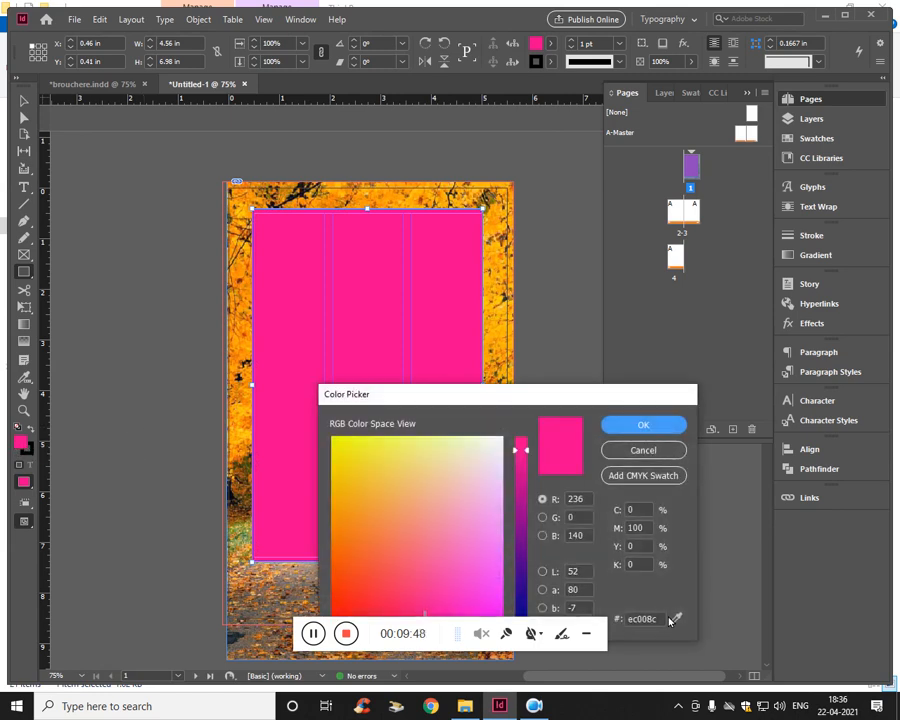
{"action": "left_click", "coordinate": [676, 619]}
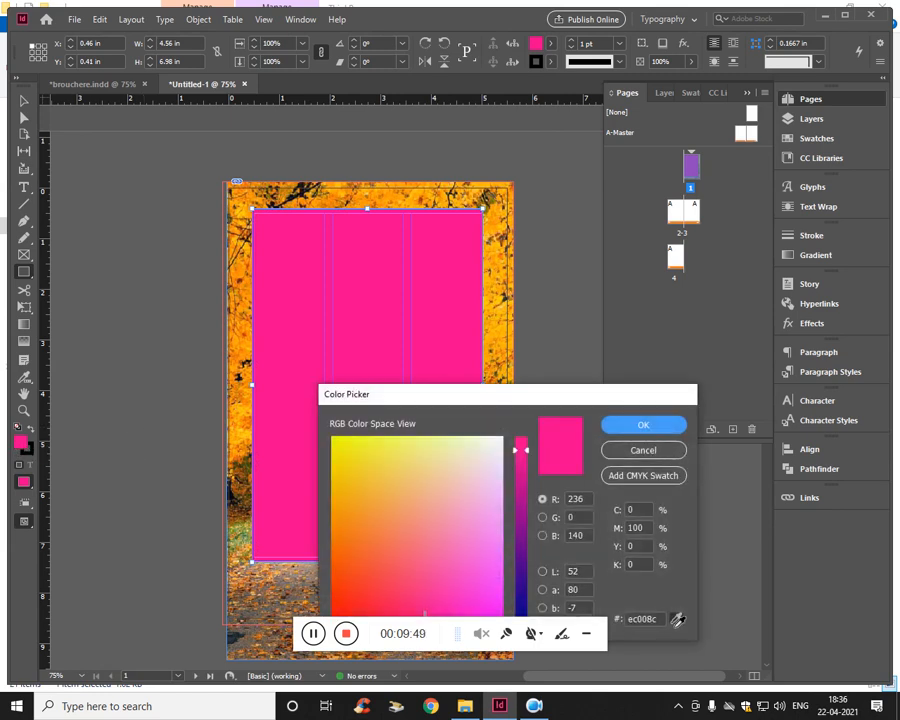
{"action": "left_click", "coordinate": [499, 254]}
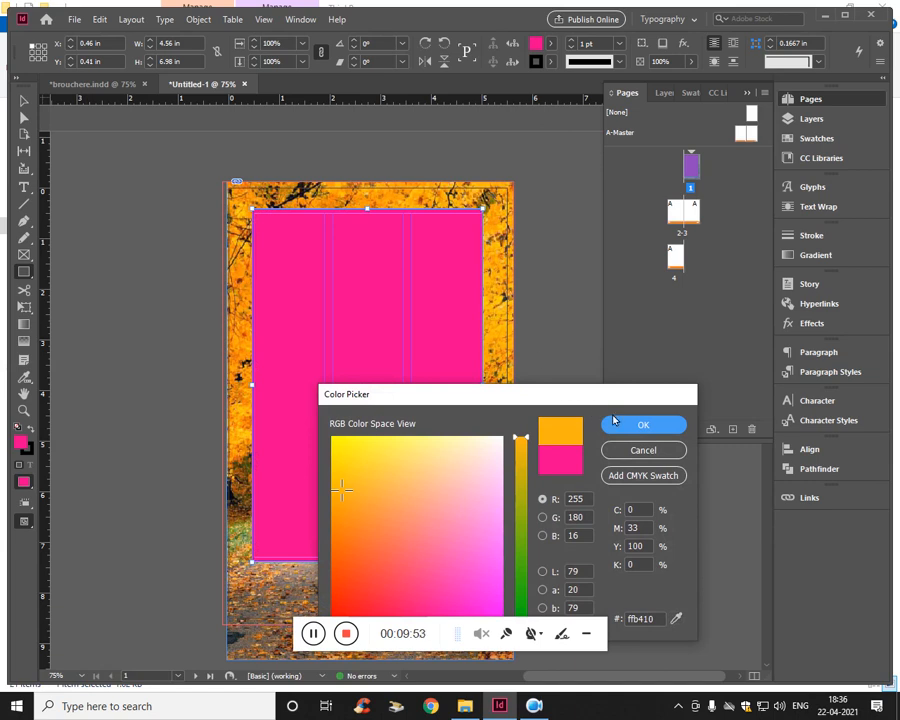
{"action": "key", "text": "Return"}
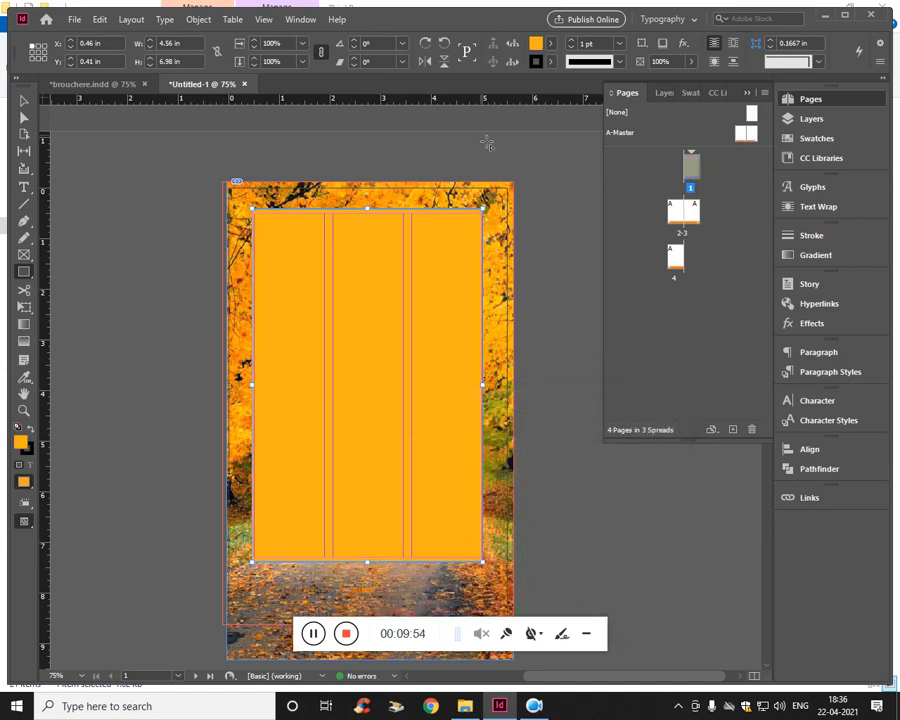
- Apply a linear Gradient Feather to the orange rectangle, fading it downward, with the gradient midpoint shifted toward the opaque stop
{"action": "right_click", "coordinate": [448, 268]}
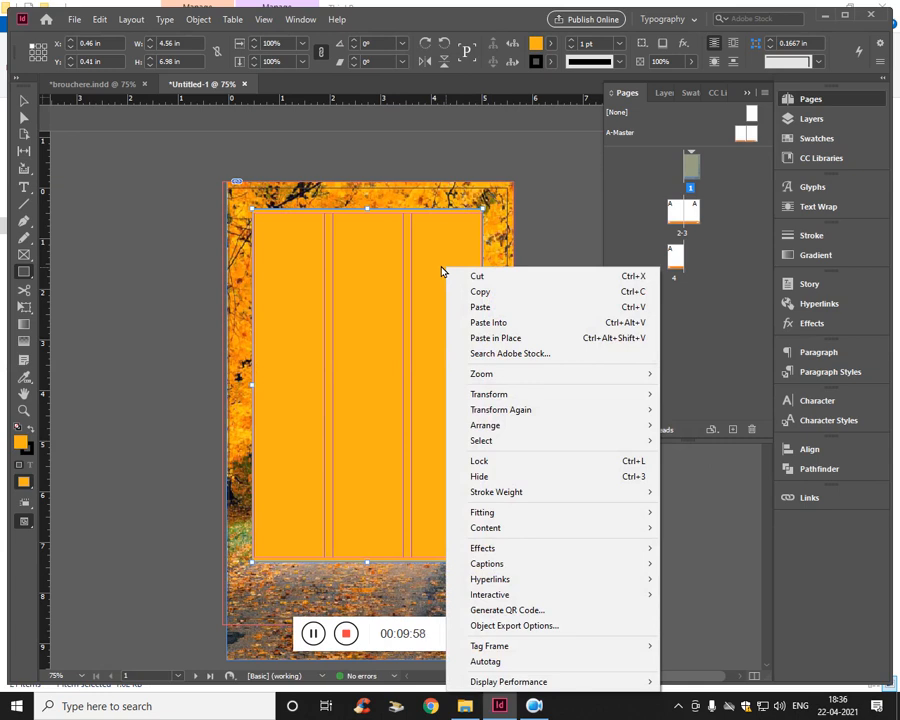
{"action": "left_click", "coordinate": [232, 19]}
{"action": "mouse_move", "coordinate": [197, 25]}
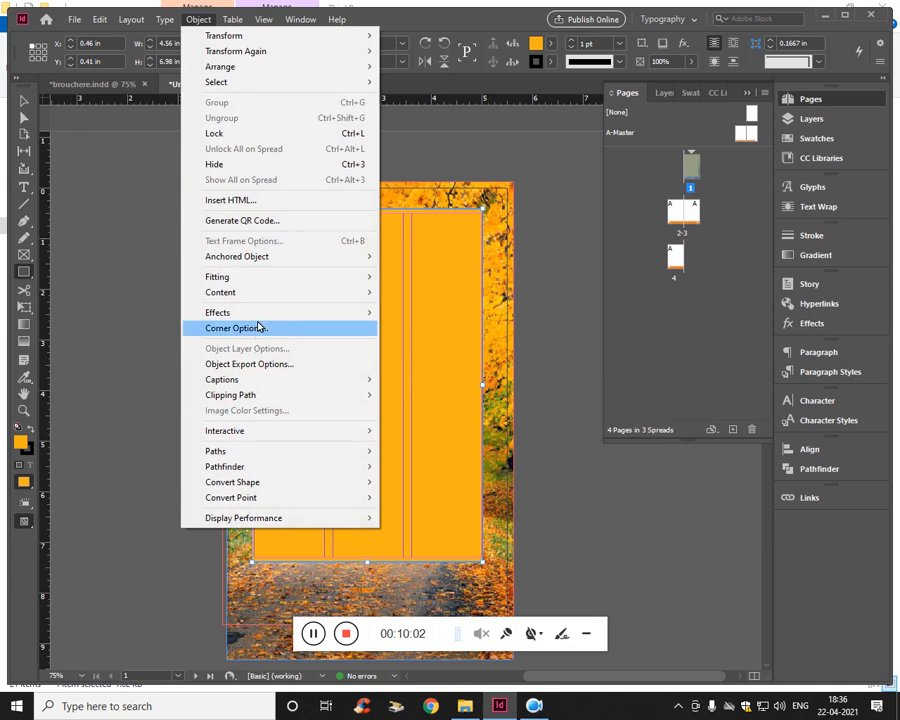
{"action": "mouse_move", "coordinate": [259, 314]}
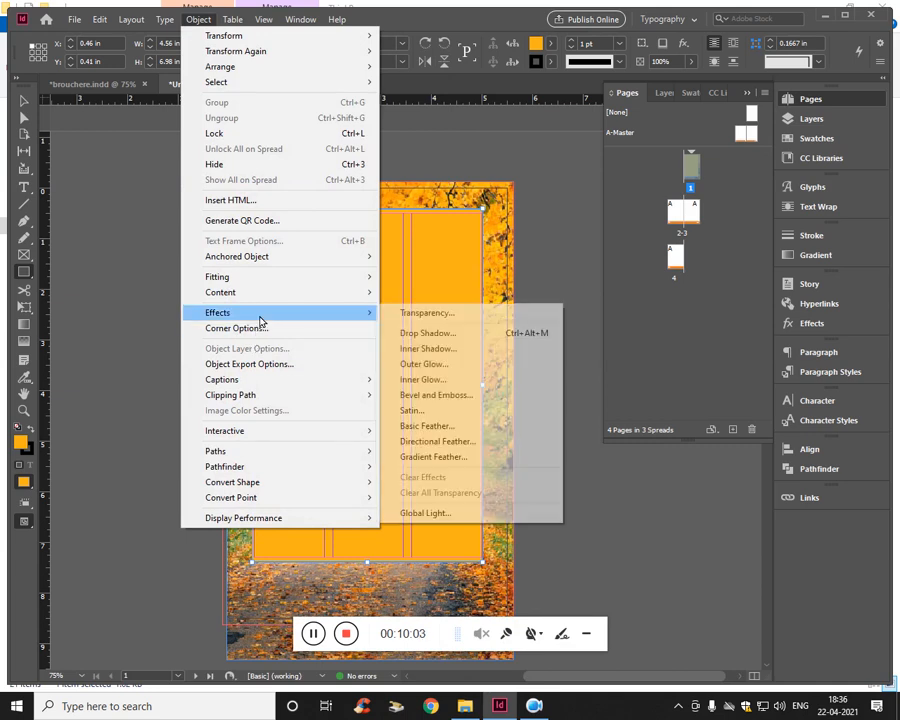
{"action": "left_click", "coordinate": [466, 463]}
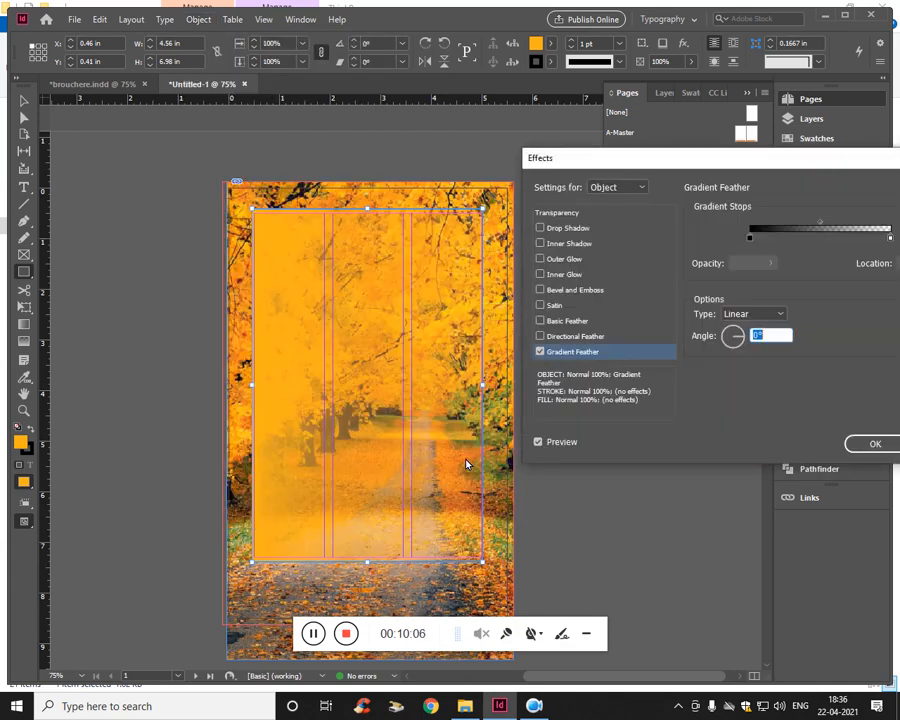
{"action": "left_click", "coordinate": [733, 346]}
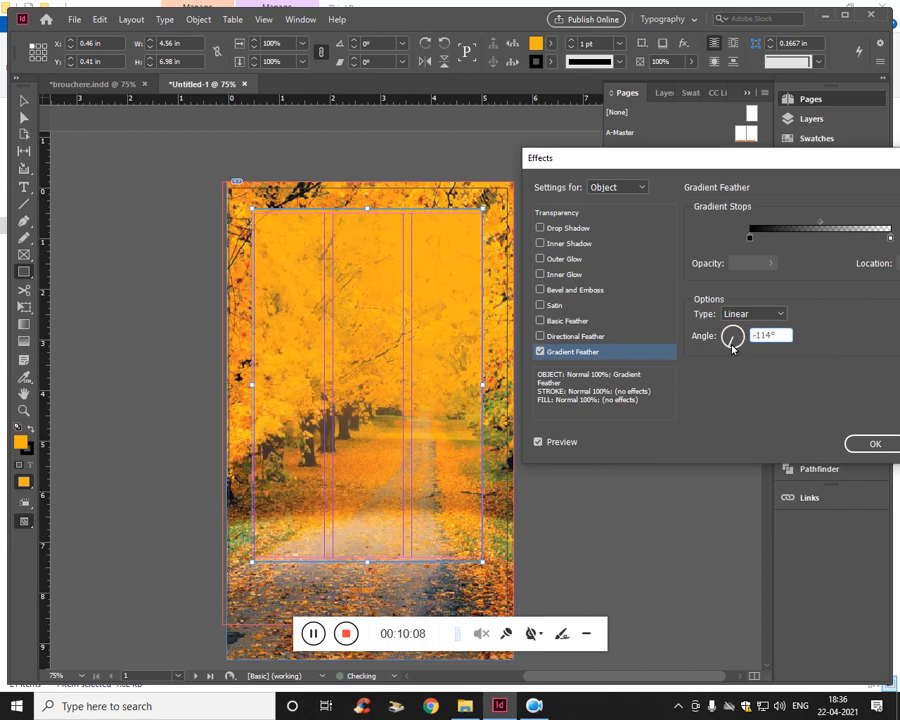
{"action": "left_click_drag", "start_coordinate": [733, 346], "coordinate": [735, 347]}
{"action": "left_click_drag", "start_coordinate": [735, 349], "coordinate": [735, 349]}
{"action": "left_click_drag", "start_coordinate": [820, 228], "coordinate": [796, 229]}
{"action": "left_click", "coordinate": [875, 445]}
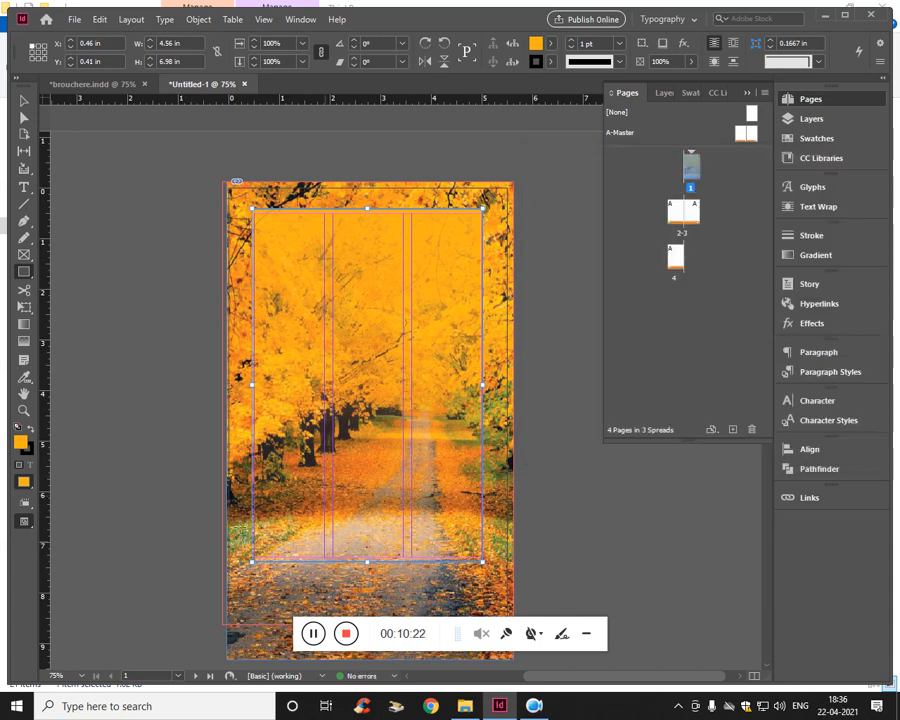
- Place the logo image as its own 2.7083 by 1.1875 in frame and position it at about X 1.39, Y 2.41 in on page 1
{"action": "left_click", "coordinate": [74, 19]}
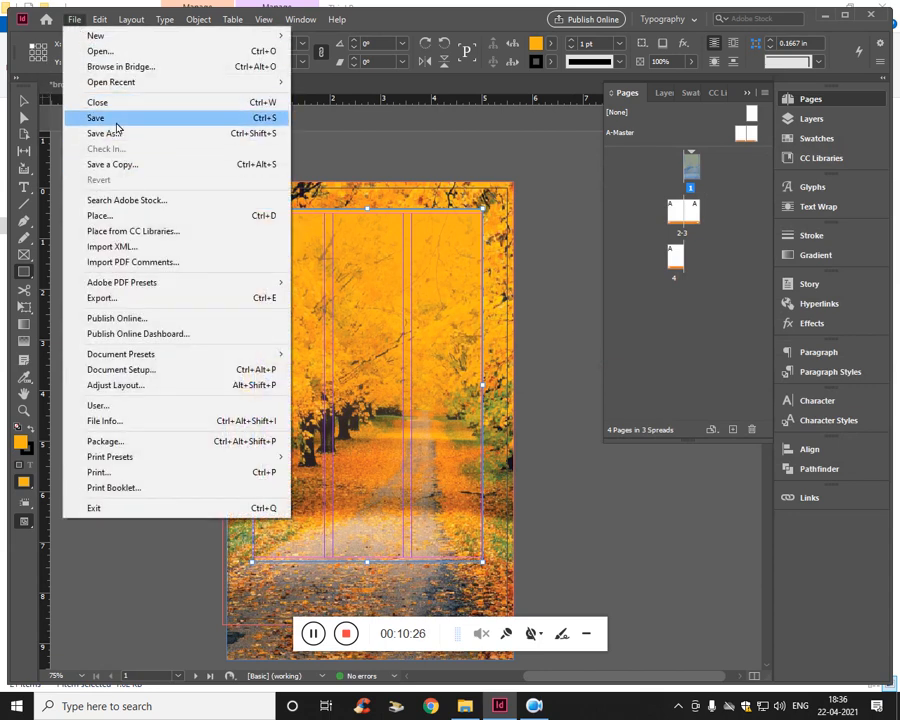
{"action": "left_click", "coordinate": [105, 216]}
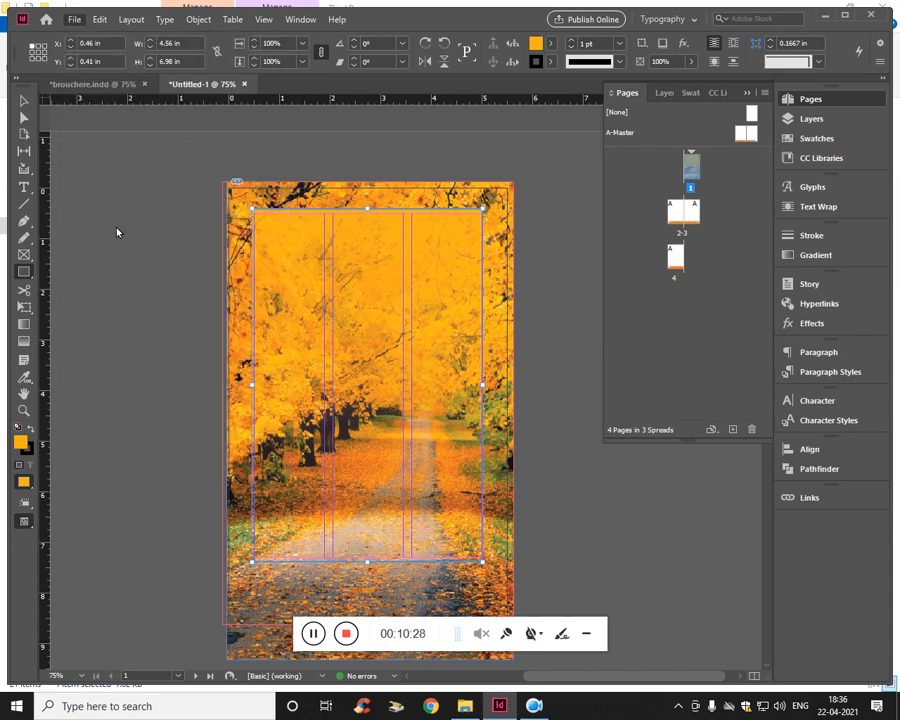
{"action": "left_click", "coordinate": [384, 396]}
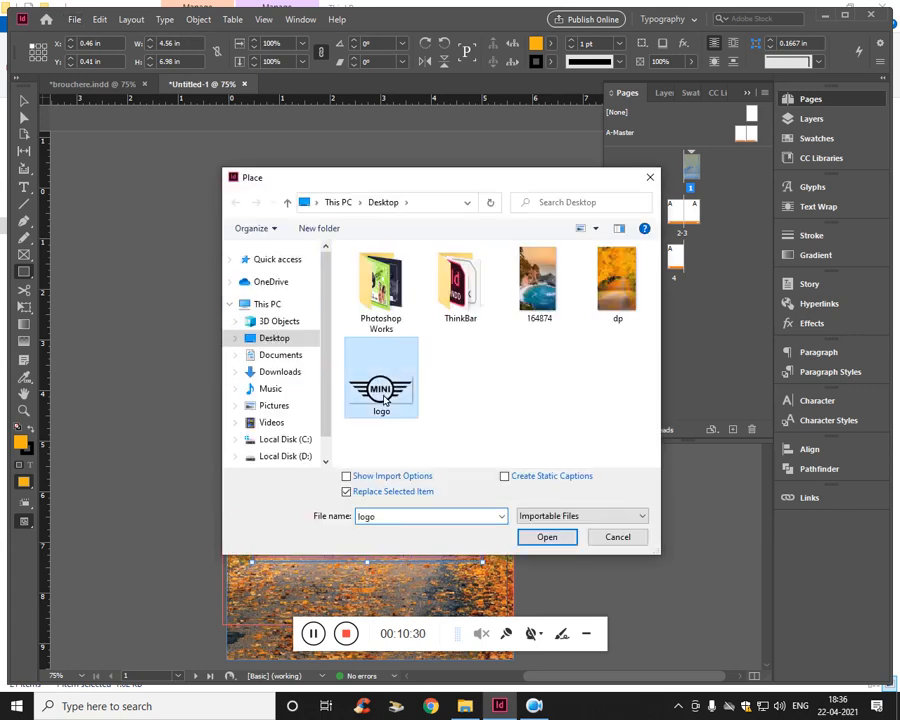
{"action": "left_click", "coordinate": [547, 537]}
{"action": "left_click_drag", "start_coordinate": [309, 324], "coordinate": [457, 500]}
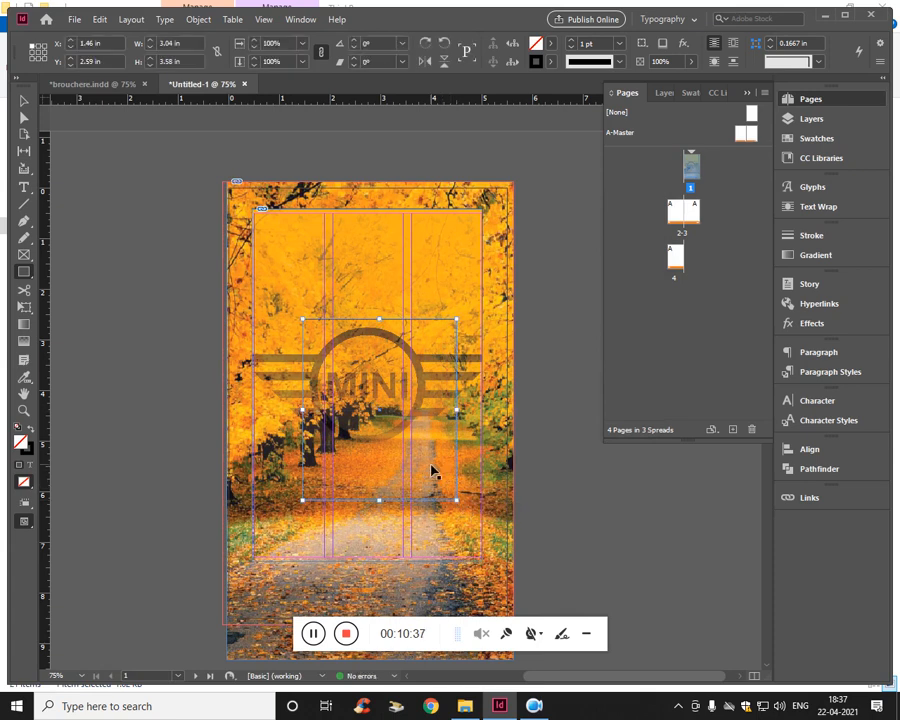
{"action": "key", "text": "ctrl+z"}
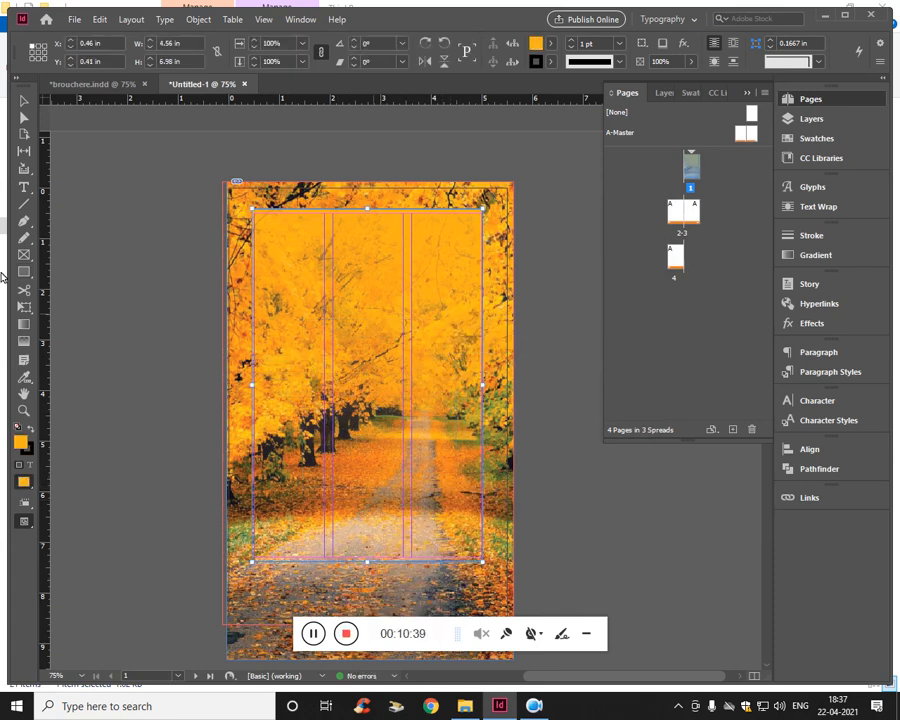
{"action": "left_click_drag", "start_coordinate": [72, 254], "coordinate": [214, 388]}
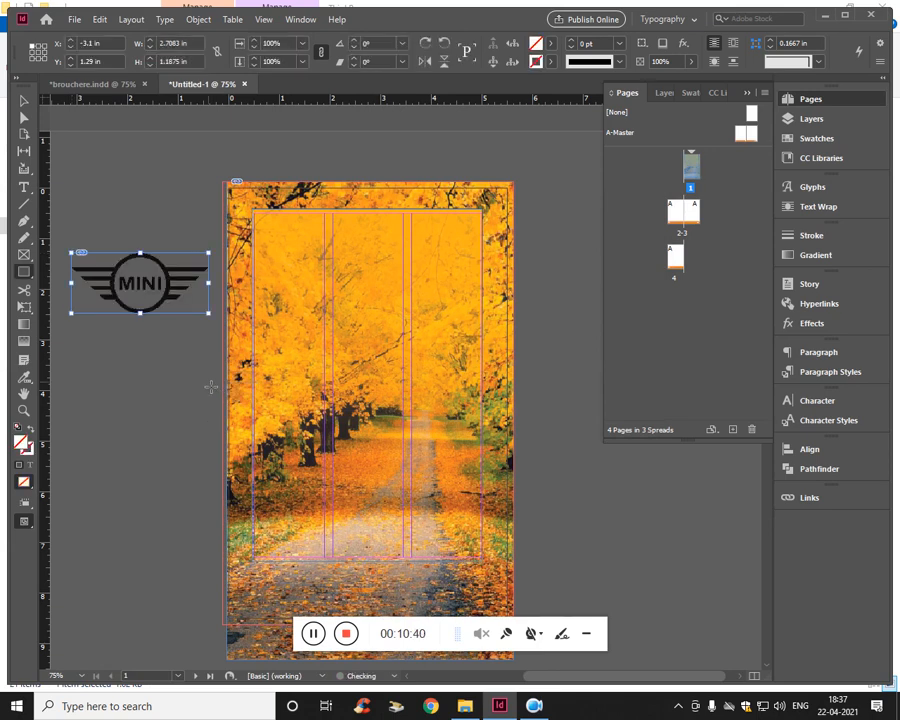
{"action": "key", "text": "v"}
{"action": "left_click_drag", "start_coordinate": [168, 291], "coordinate": [396, 338]}
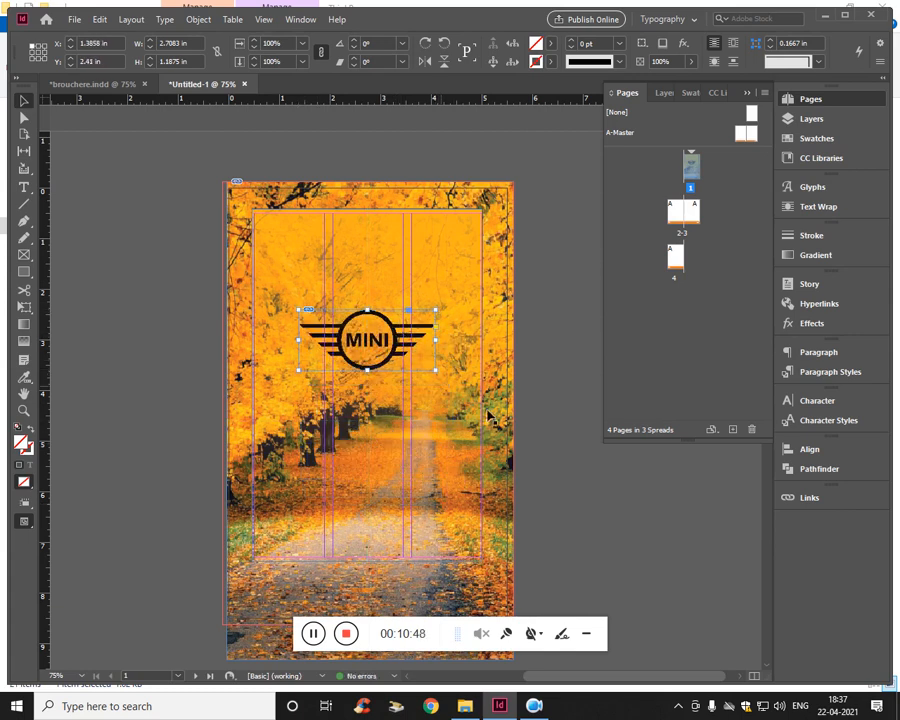
- Create a text frame about 3 by 1.19 in reading "UIMONK DESIGN BASICS" and place it above the logo on page 1
{"action": "key", "text": "t"}
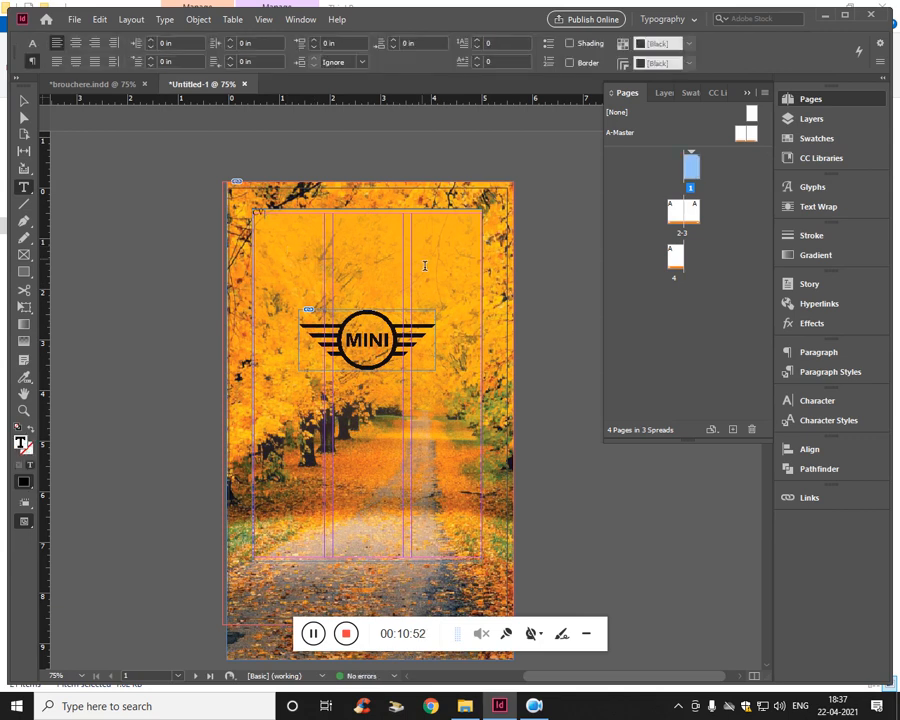
{"action": "left_click_drag", "start_coordinate": [62, 265], "coordinate": [213, 323]}
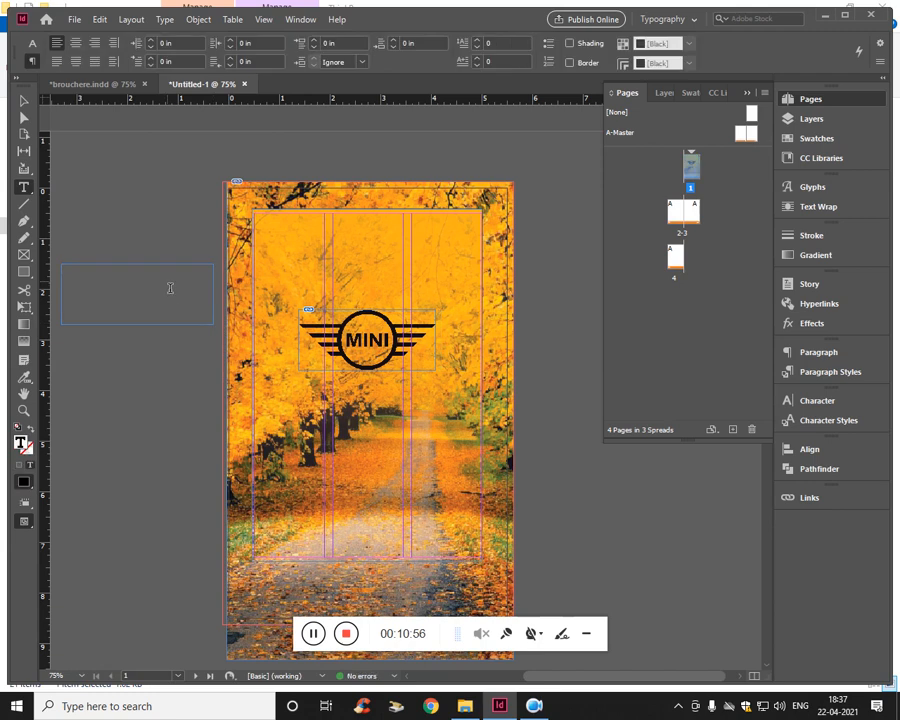
{"action": "type", "text": "MIN"}
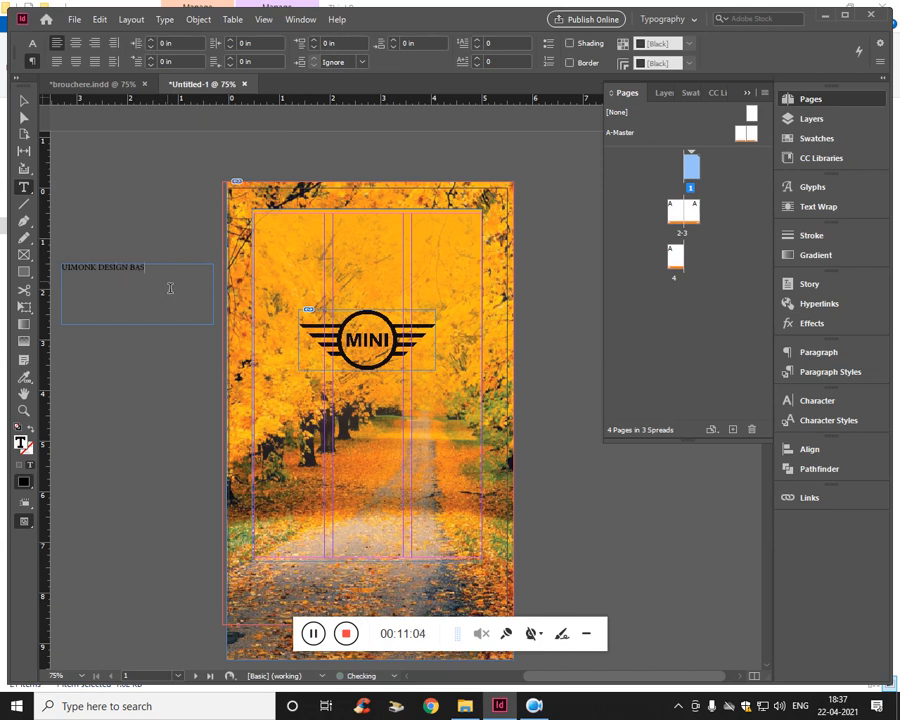
{"action": "left_click", "coordinate": [24, 100]}
{"action": "left_click_drag", "start_coordinate": [139, 283], "coordinate": [376, 267]}
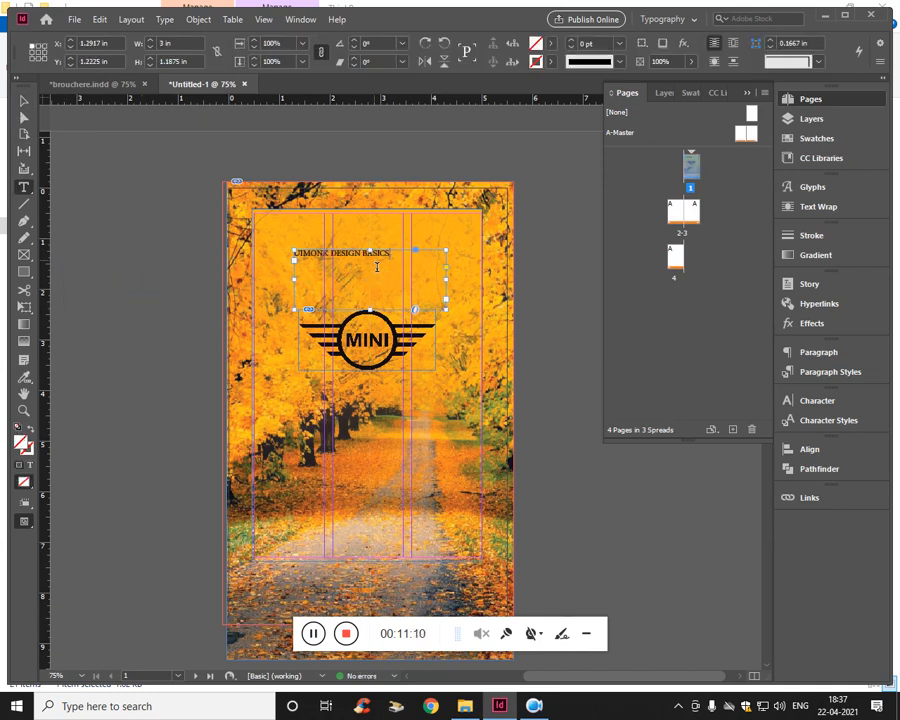
- Set the title text above the logo to Minion Variable Concept at 18 pt
{"action": "triple_click", "coordinate": [377, 266]}
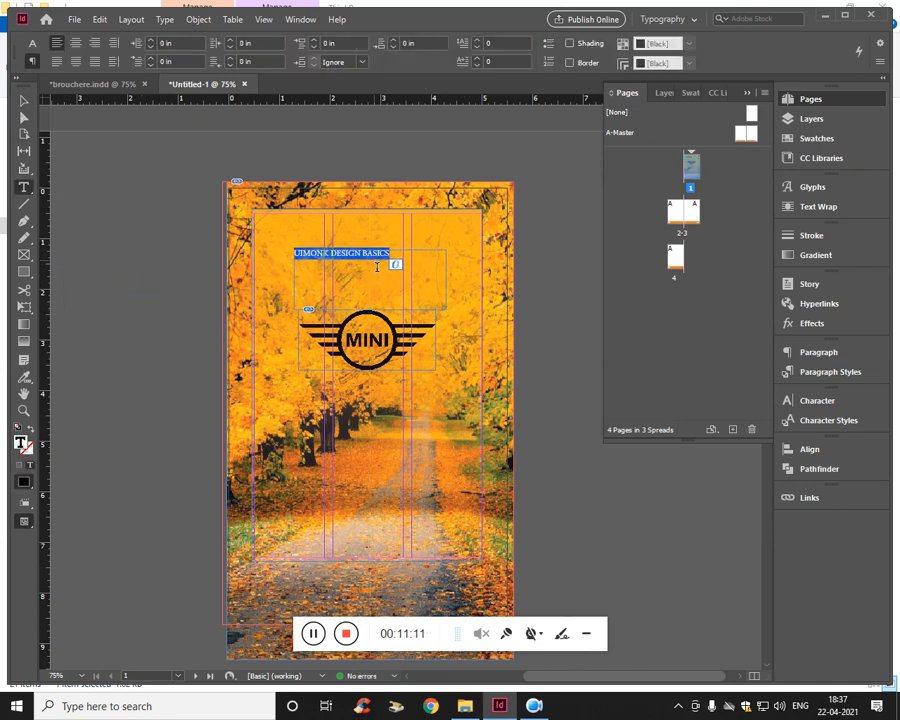
{"action": "left_click", "coordinate": [32, 43]}
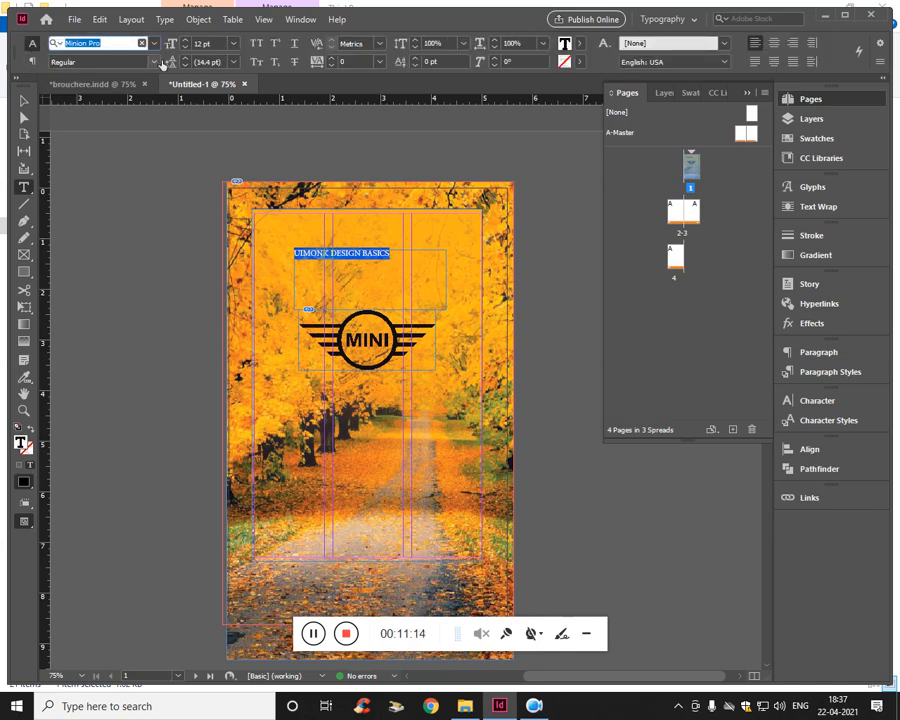
{"action": "key", "text": "Down"}
{"action": "key", "text": "Up"}
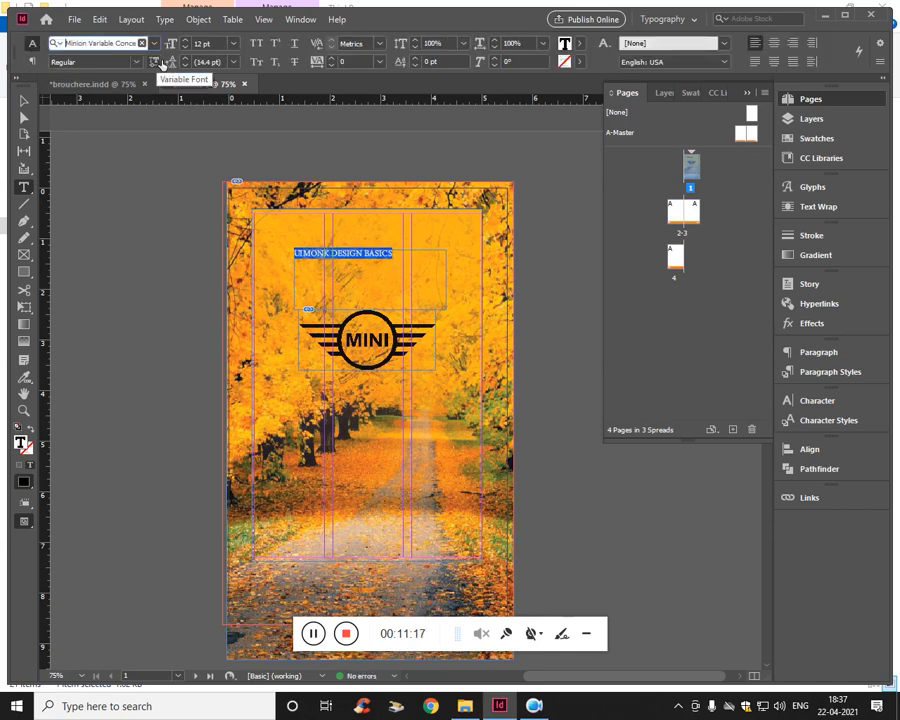
{"action": "left_click", "coordinate": [205, 43]}
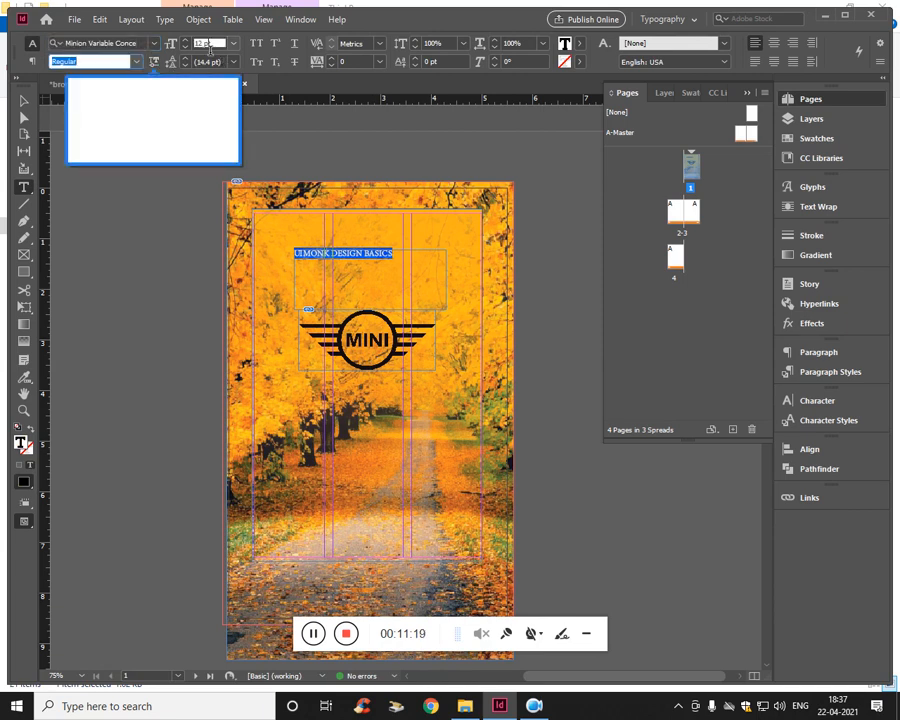
{"action": "key", "text": "Up"}
{"action": "key", "text": "Up"}
{"action": "key", "text": "Up"}
{"action": "key", "text": "Up"}
{"action": "key", "text": "Up"}
{"action": "key", "text": "Up"}
{"action": "key", "text": "Up"}
{"action": "key", "text": "Up"}
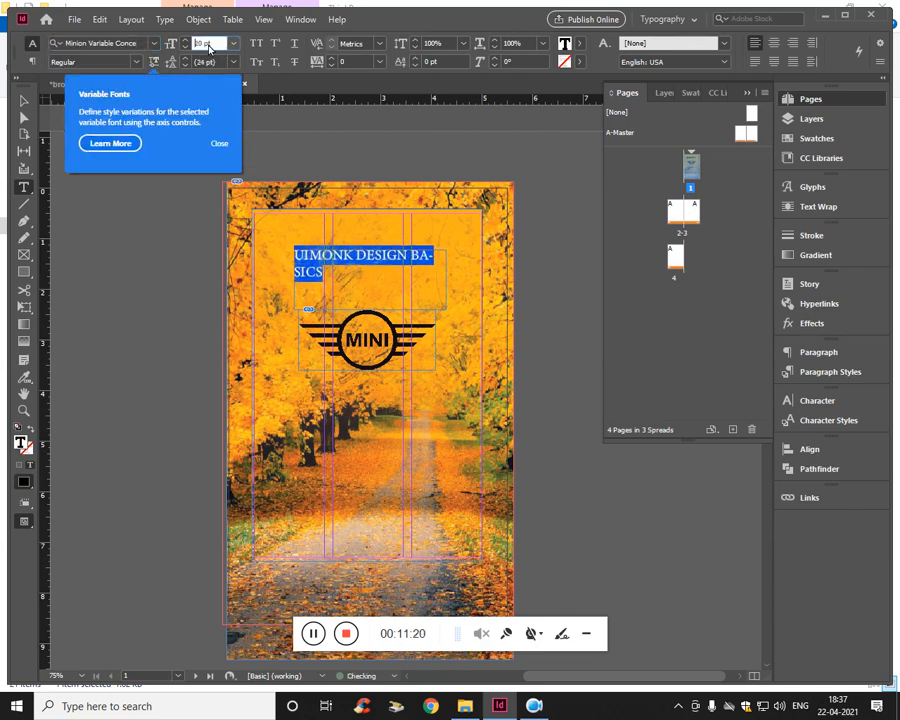
{"action": "key", "text": "Down"}
{"action": "key", "text": "Down"}
{"action": "key", "text": "Up"}
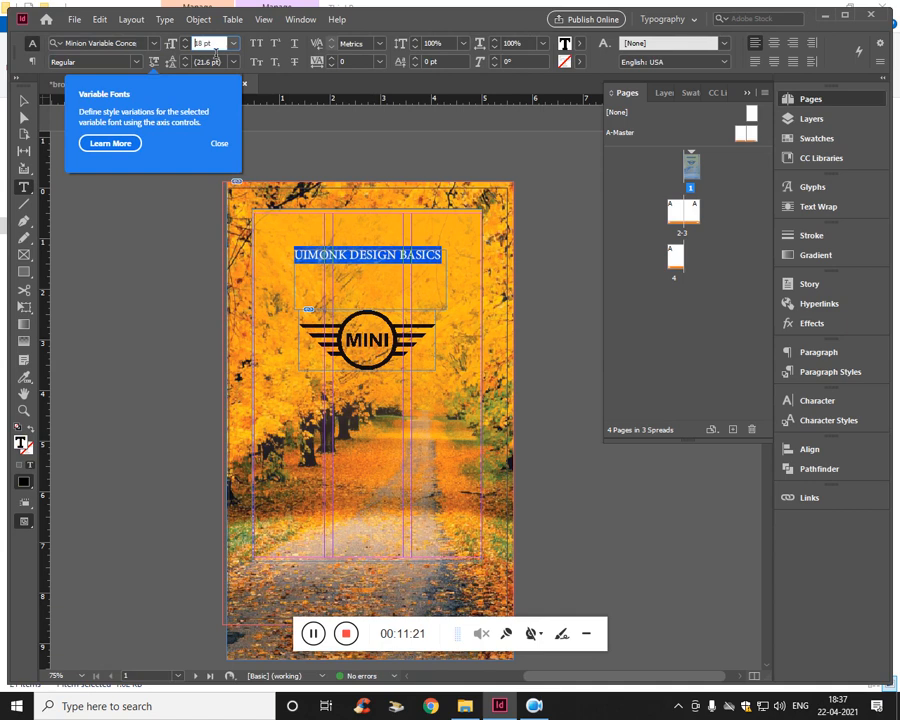
- Change the title text's font to Nexa Rust Sans Black
{"action": "left_click", "coordinate": [112, 43]}
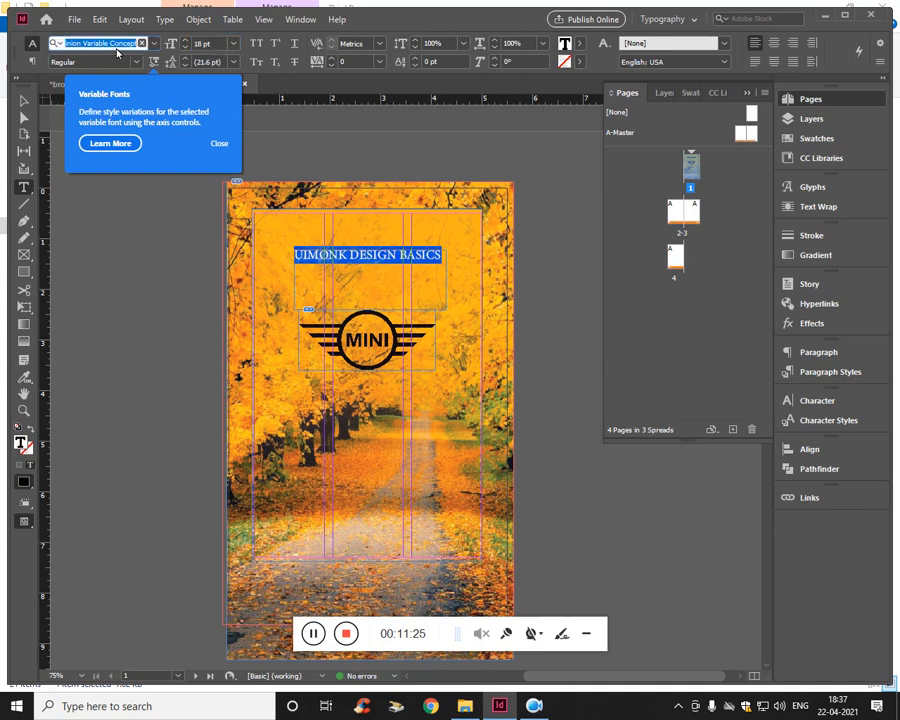
{"action": "left_click", "coordinate": [117, 50]}
{"action": "key", "text": "Down"}
{"action": "key", "text": "Down"}
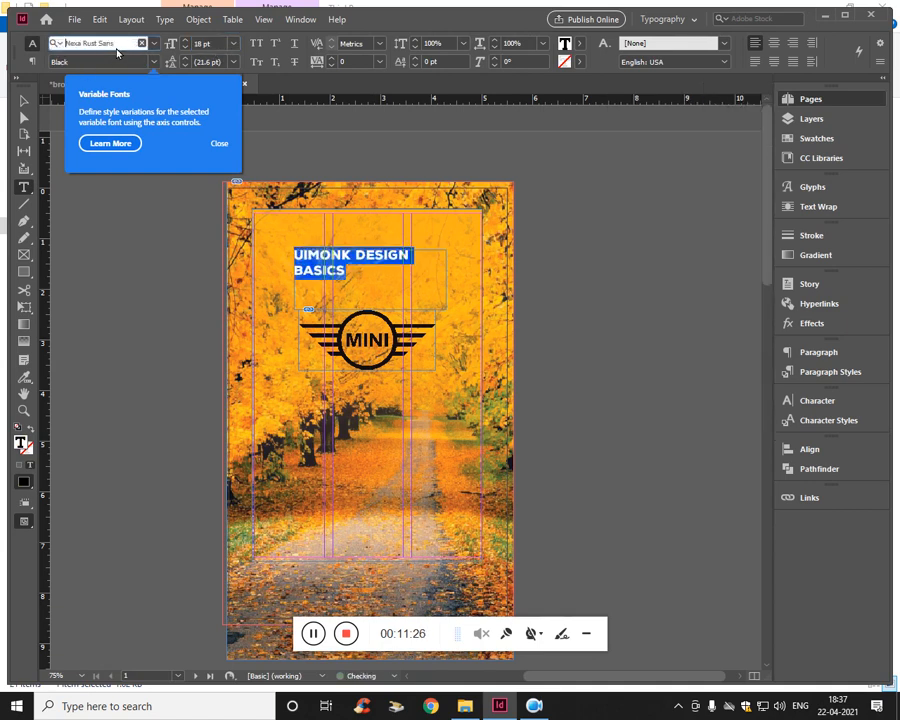
{"action": "key", "text": "Down"}
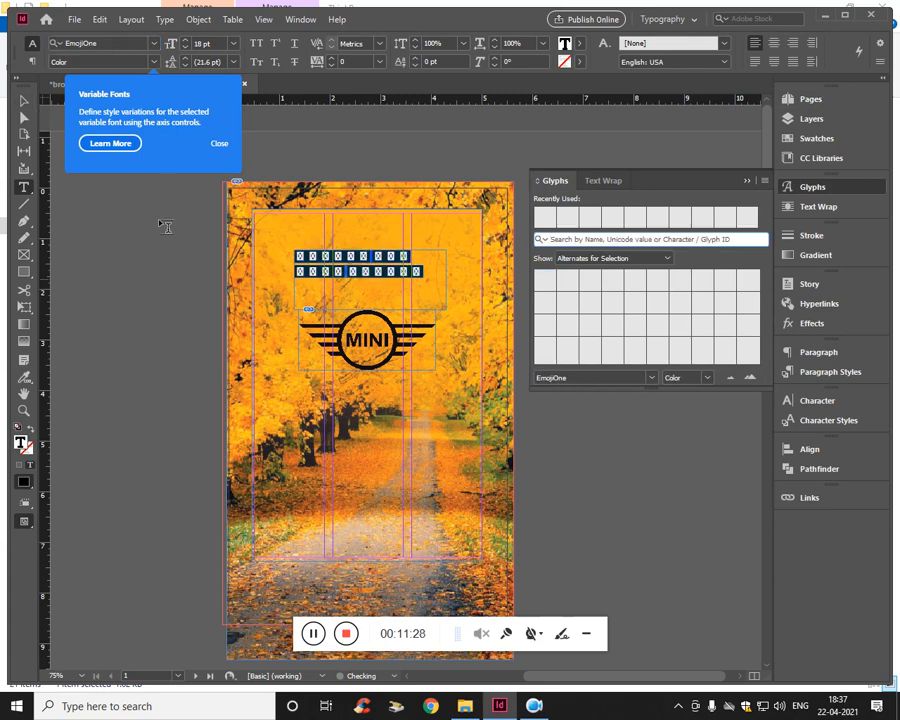
{"action": "left_click", "coordinate": [111, 49]}
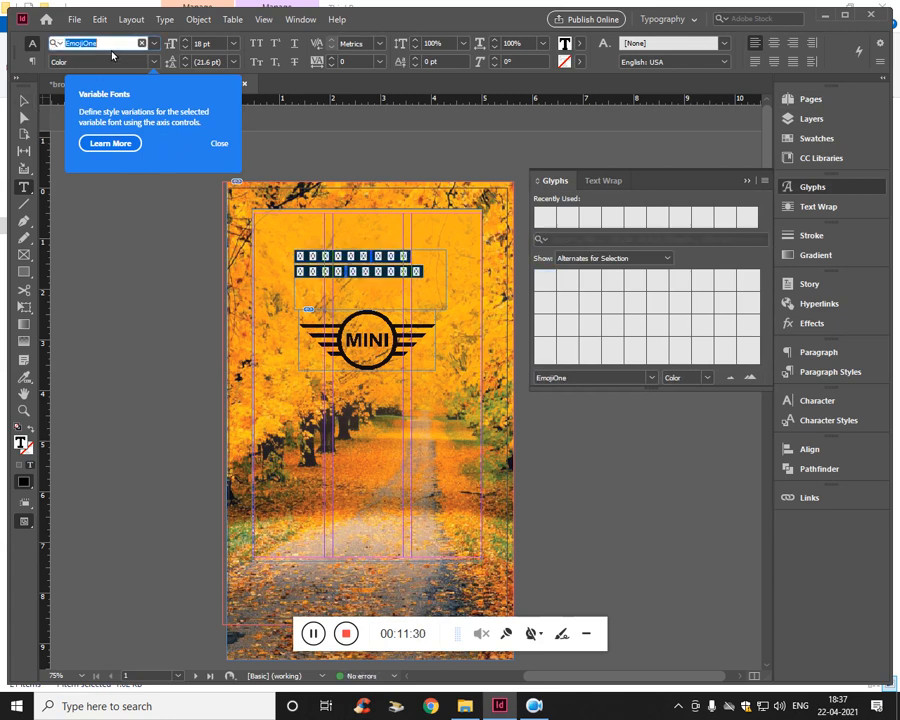
{"action": "key", "text": "Up"}
- Fit the title frame to one line, about 3.42 by 0.27 in, just above the logo at about X 1.06, Y 1.82 in
{"action": "left_click", "coordinate": [24, 100]}
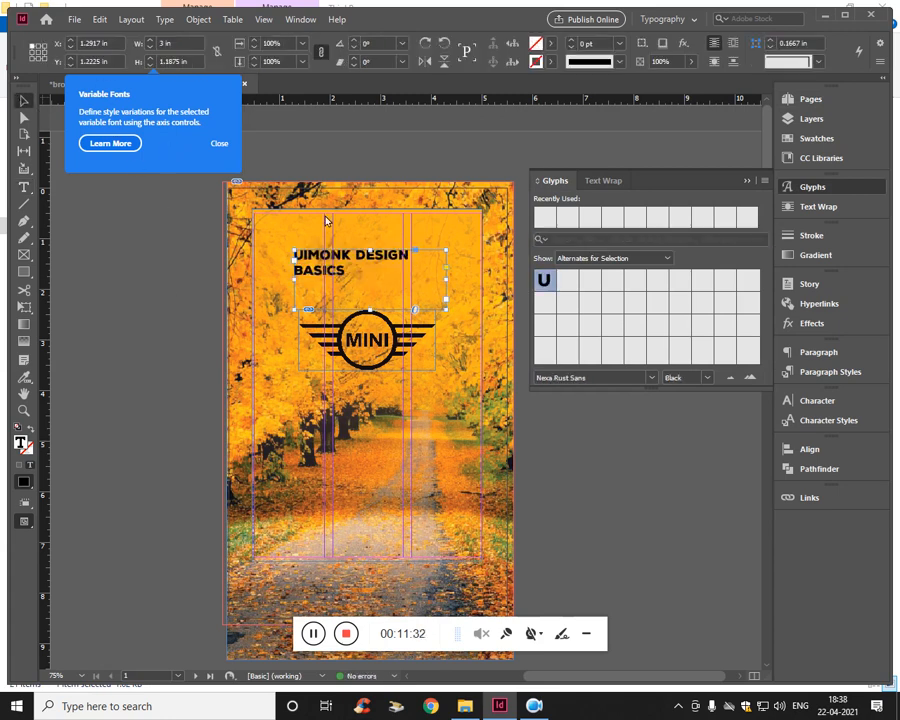
{"action": "left_click_drag", "start_coordinate": [454, 287], "coordinate": [508, 282]}
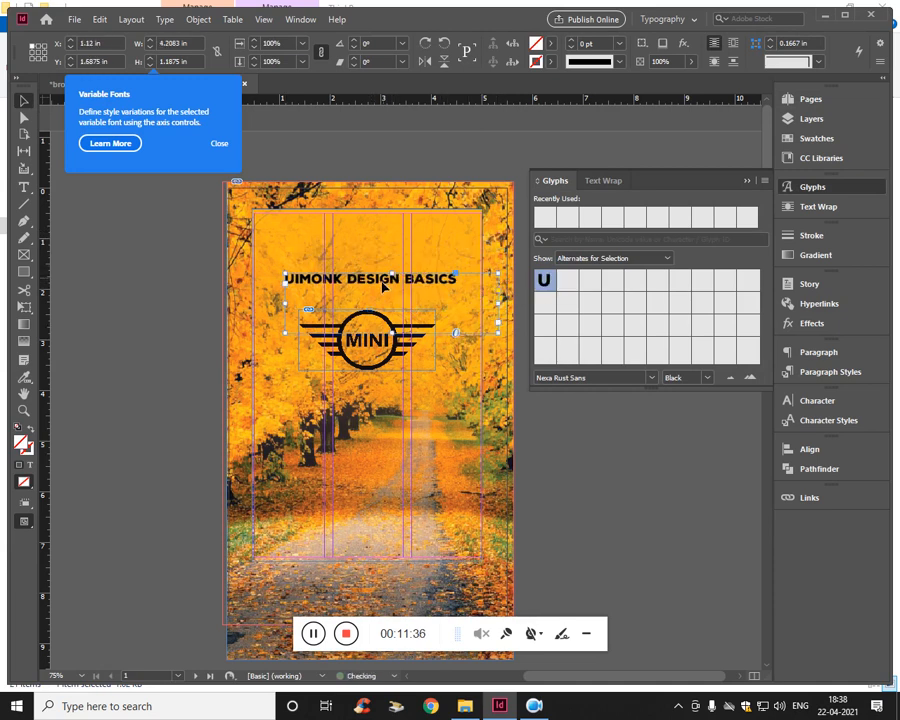
{"action": "left_click_drag", "start_coordinate": [397, 258], "coordinate": [385, 288]}
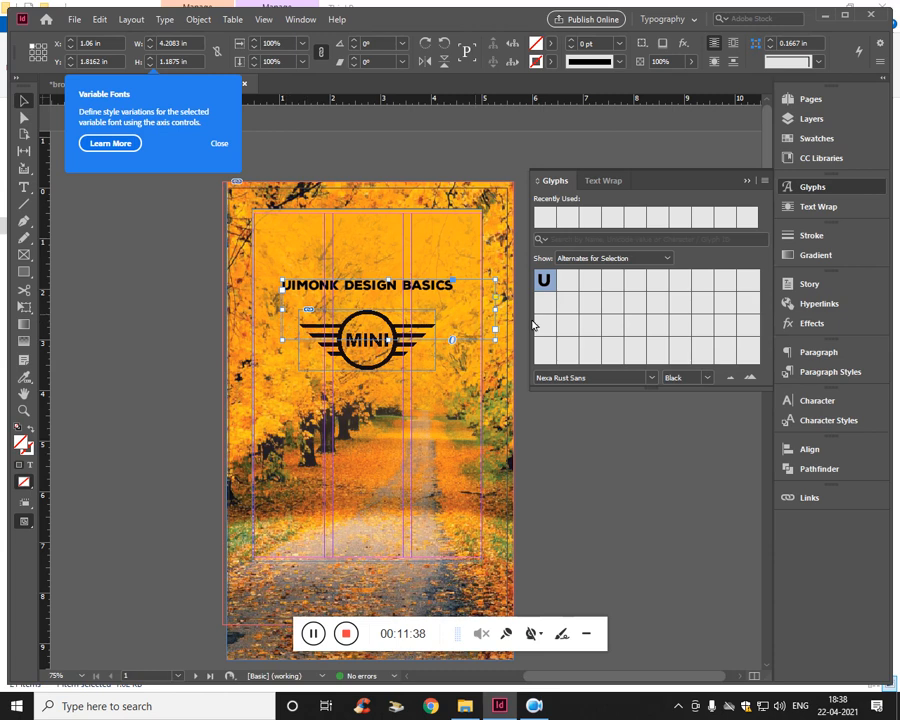
{"action": "left_click_drag", "start_coordinate": [502, 316], "coordinate": [456, 305]}
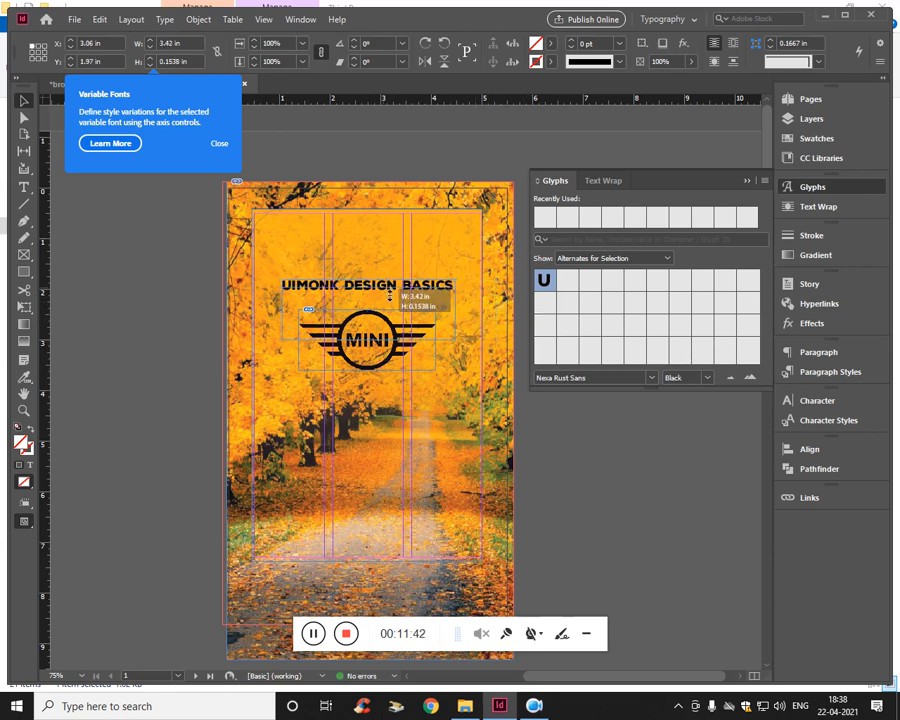
{"action": "left_click", "coordinate": [570, 408]}
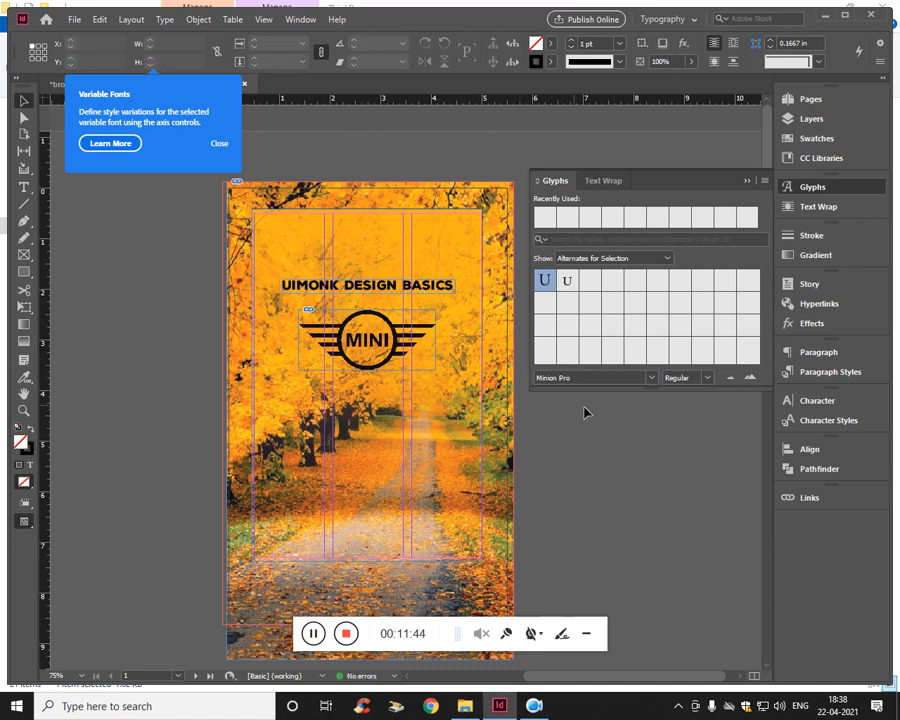
- Dismiss the Variable Fonts tip and the Glyphs panel, and select the title frame above the logo
{"action": "left_click", "coordinate": [219, 144]}
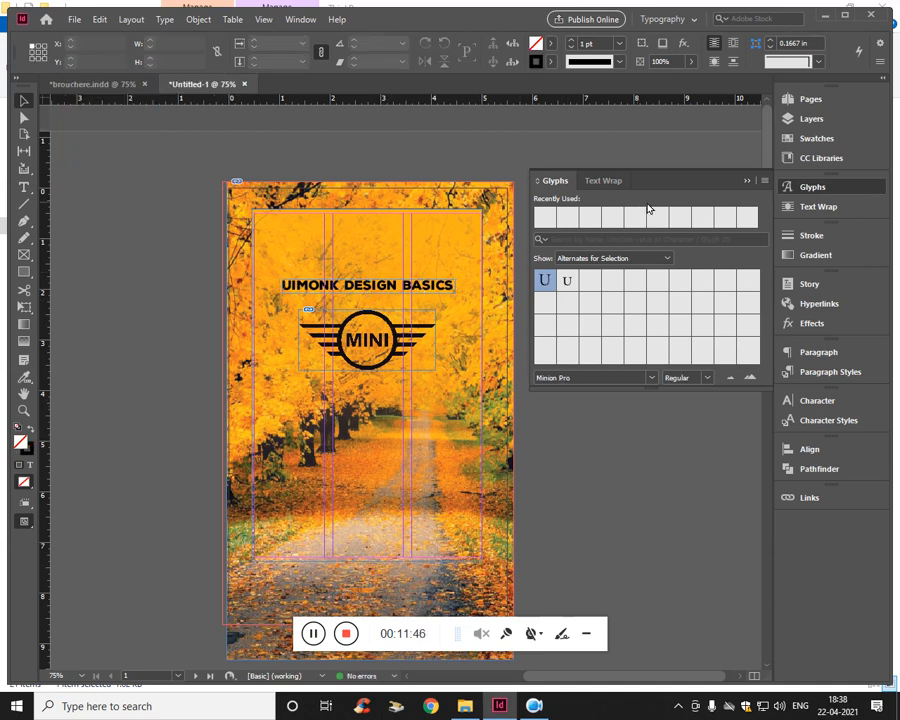
{"action": "left_click", "coordinate": [745, 183]}
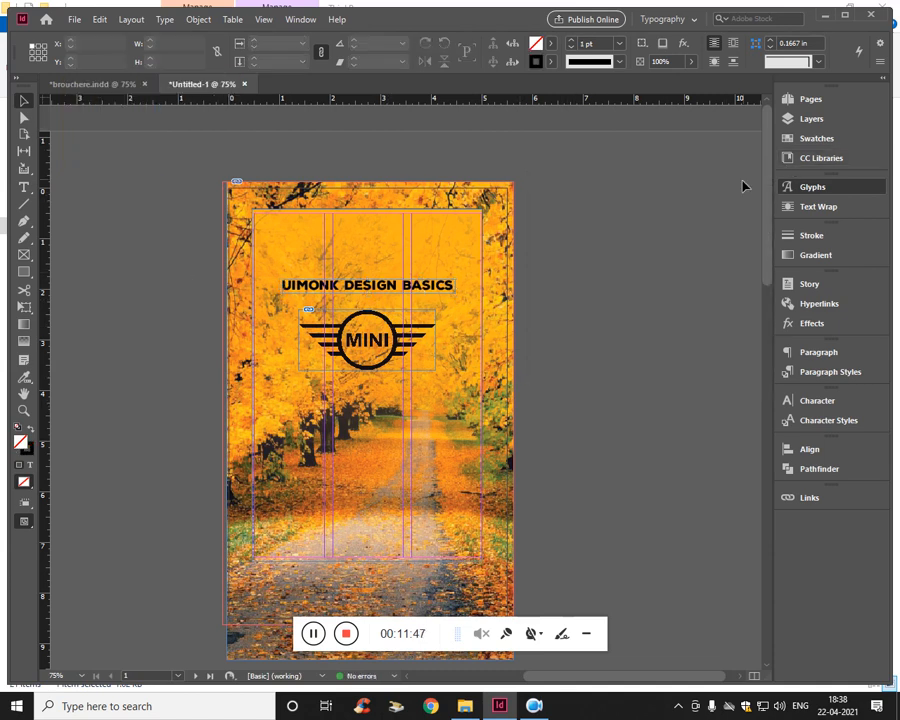
{"action": "left_click", "coordinate": [428, 289]}
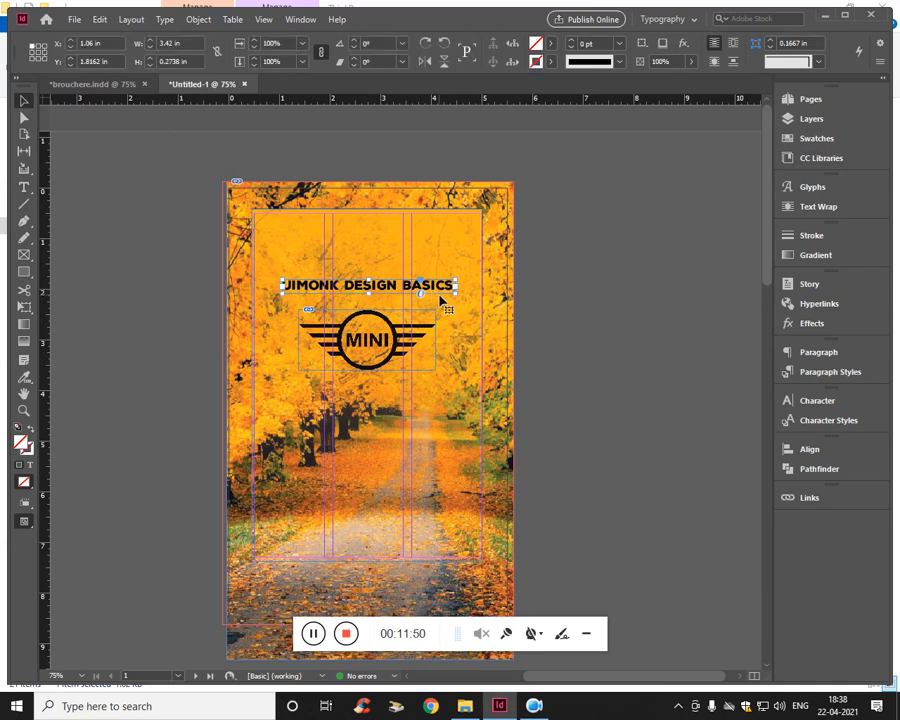
- Centre the title frame horizontally on the page, set the alignment reference back to the selection, and deselect the frame
{"action": "left_click", "coordinate": [806, 449]}
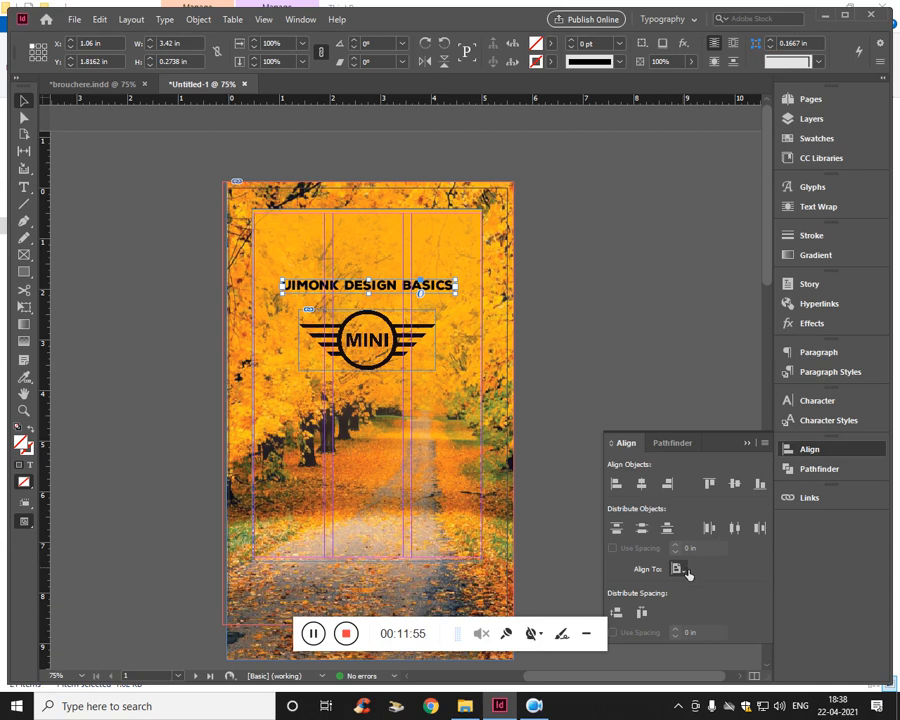
{"action": "left_click", "coordinate": [686, 571]}
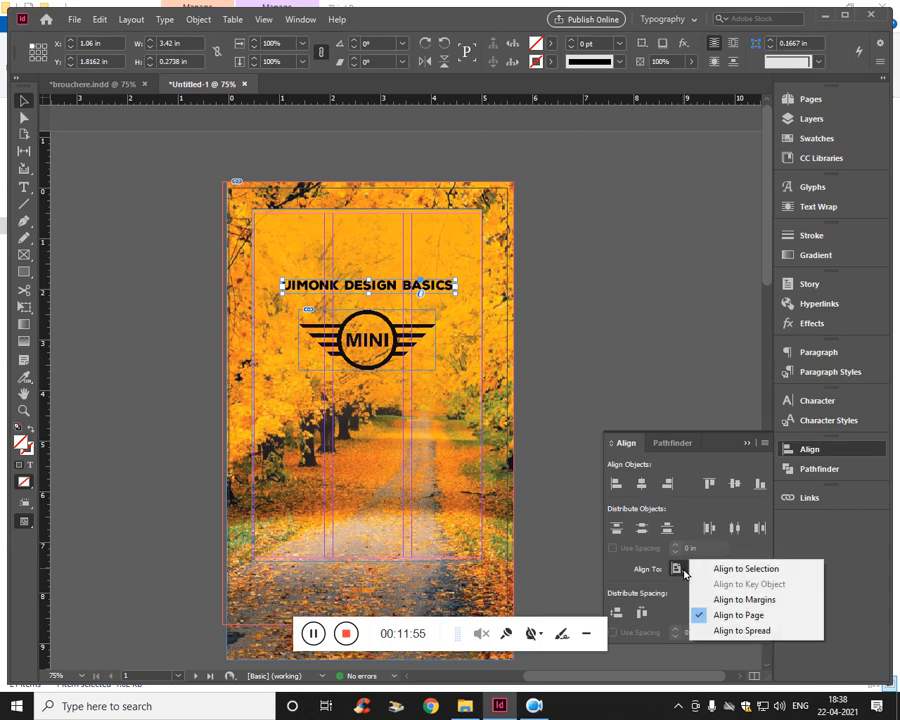
{"action": "left_click", "coordinate": [727, 616]}
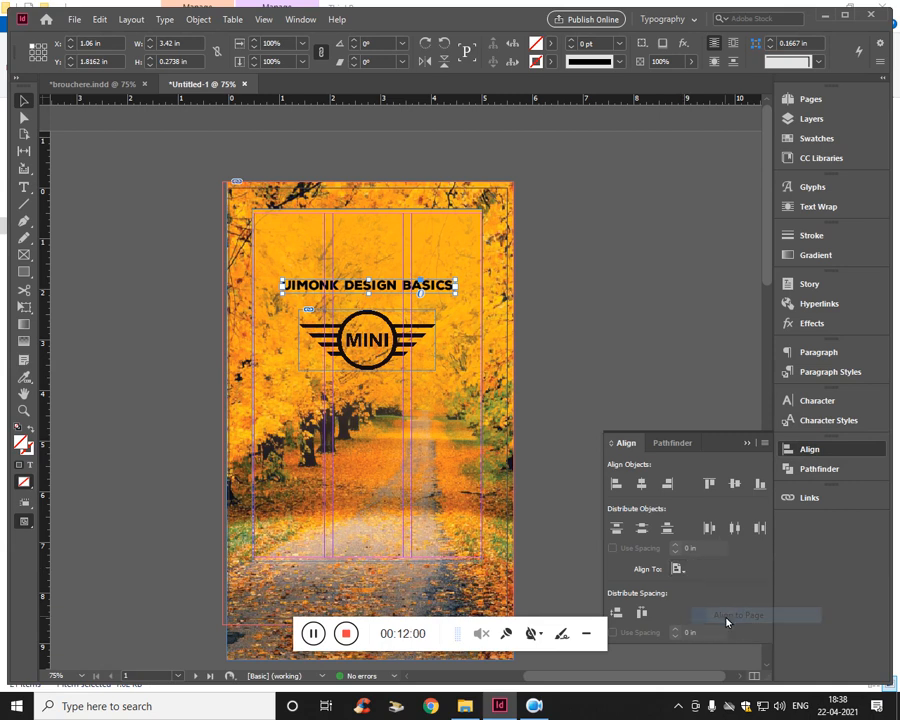
{"action": "left_click", "coordinate": [645, 484]}
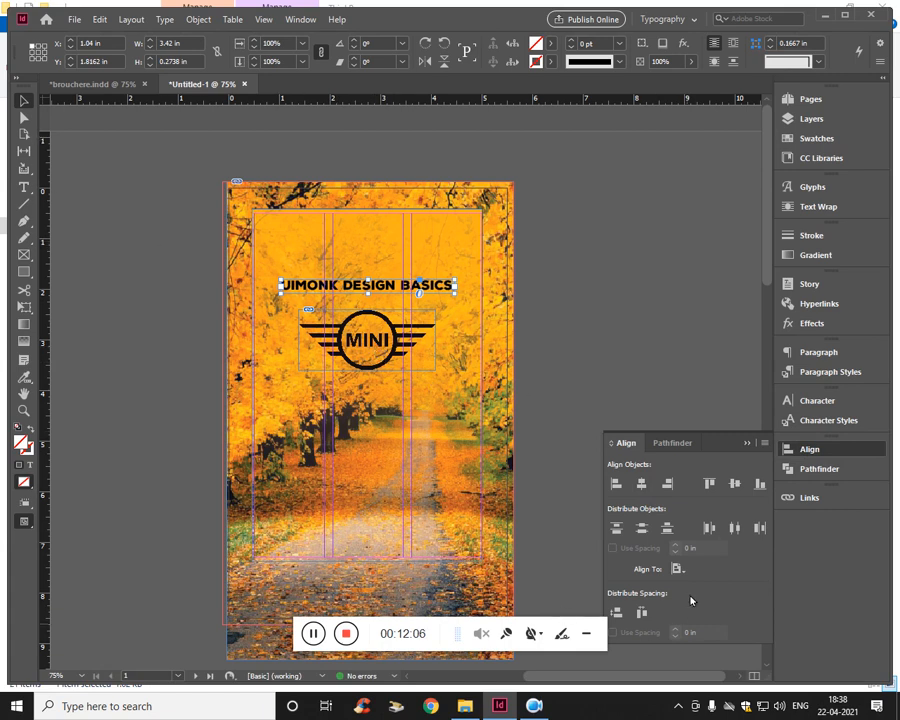
{"action": "left_click", "coordinate": [677, 568]}
{"action": "left_click", "coordinate": [700, 566]}
{"action": "left_click", "coordinate": [117, 209]}
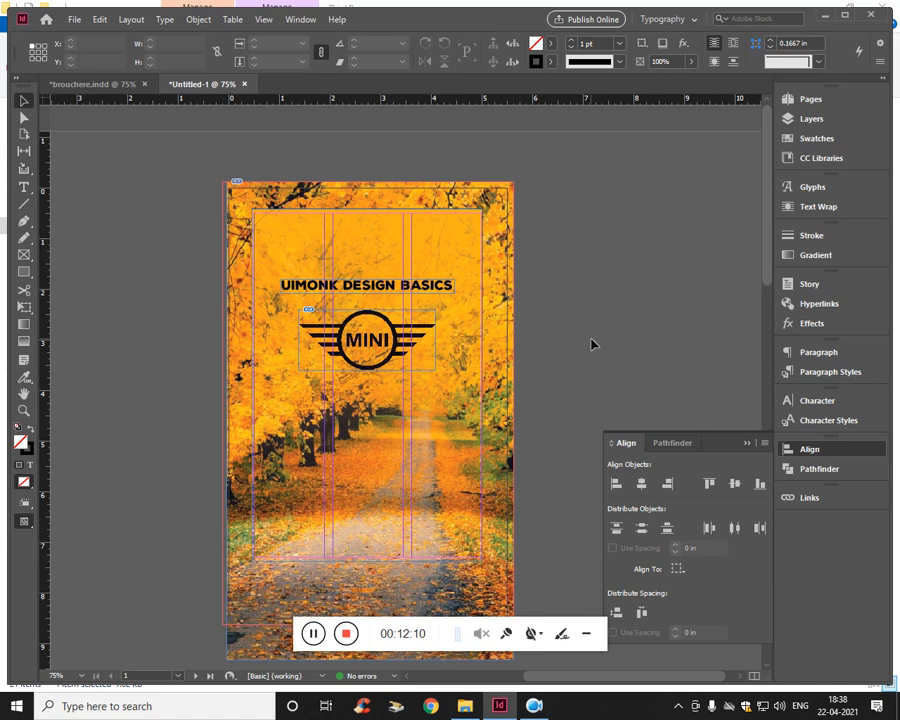
- Duplicate the title frame onto the lower part of the cover and replace the copy's text with CHAPTER 01
{"action": "left_click", "coordinate": [388, 289]}
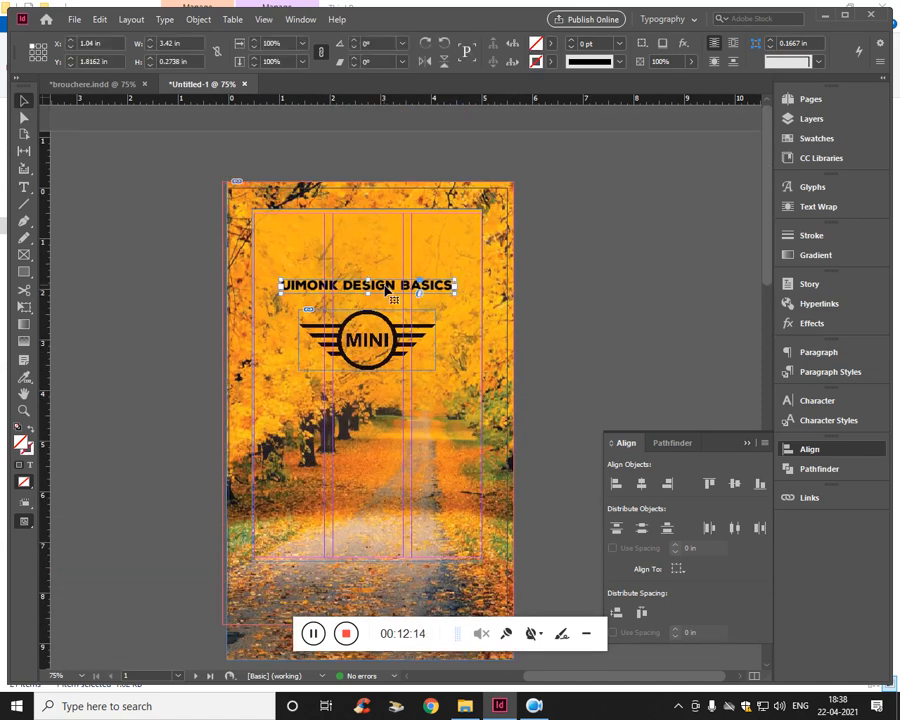
{"action": "key", "text": "ctrl+v"}
{"action": "left_click_drag", "start_coordinate": [428, 405], "coordinate": [393, 521]}
{"action": "double_click", "coordinate": [393, 521]}
{"action": "key", "text": "ctrl+a"}
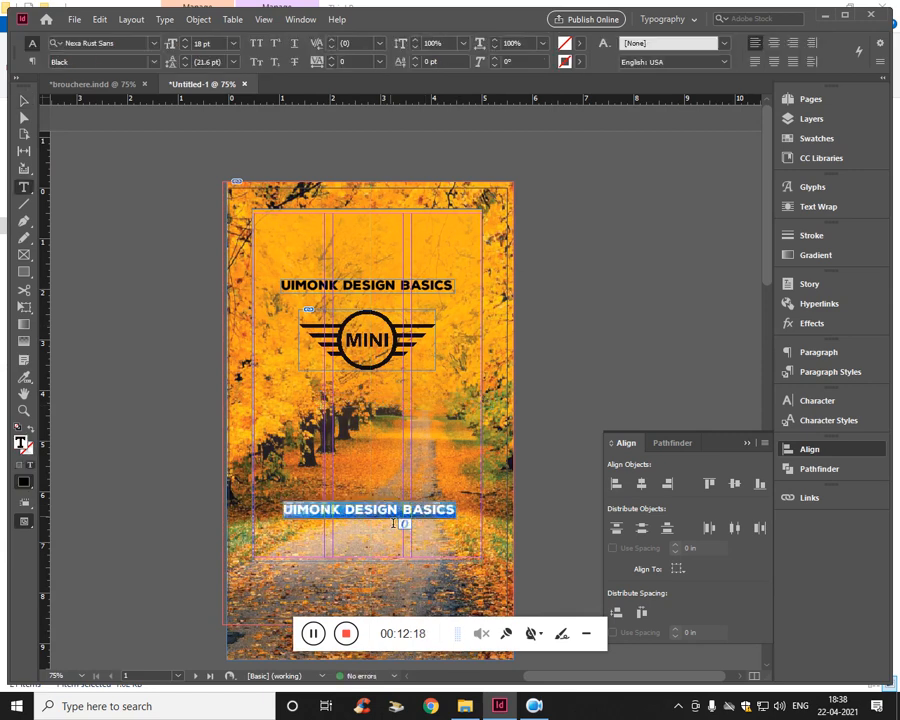
{"action": "type", "text": "CHAPTER 01"}
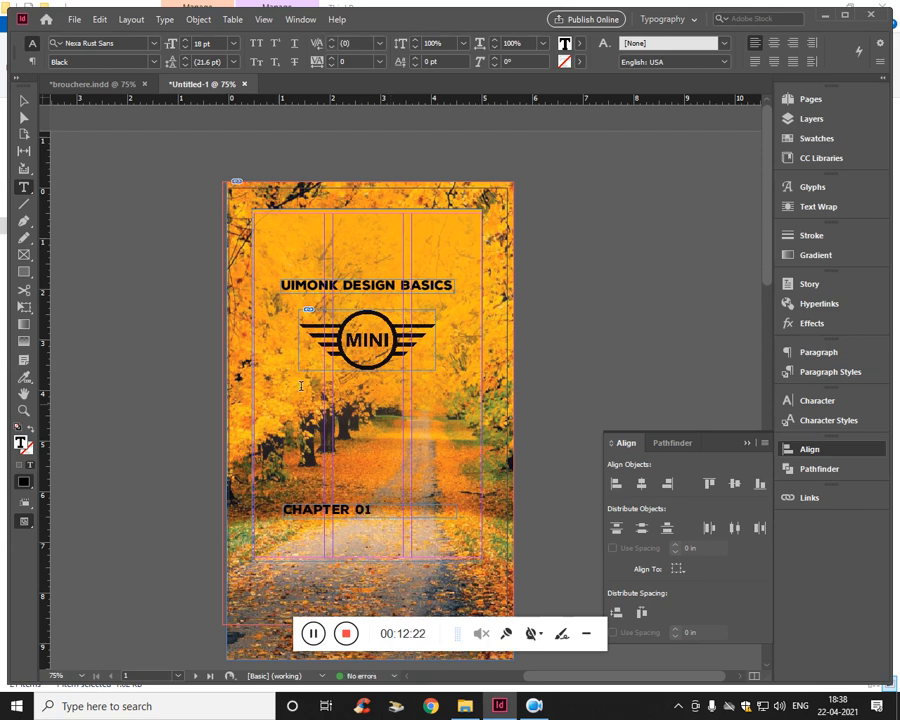
- Try the CHAPTER 01 text at 32 pt, and set it to 24 pt
{"action": "triple_click", "coordinate": [350, 521]}
{"action": "left_click", "coordinate": [222, 44]}
{"action": "key", "text": "Up"}
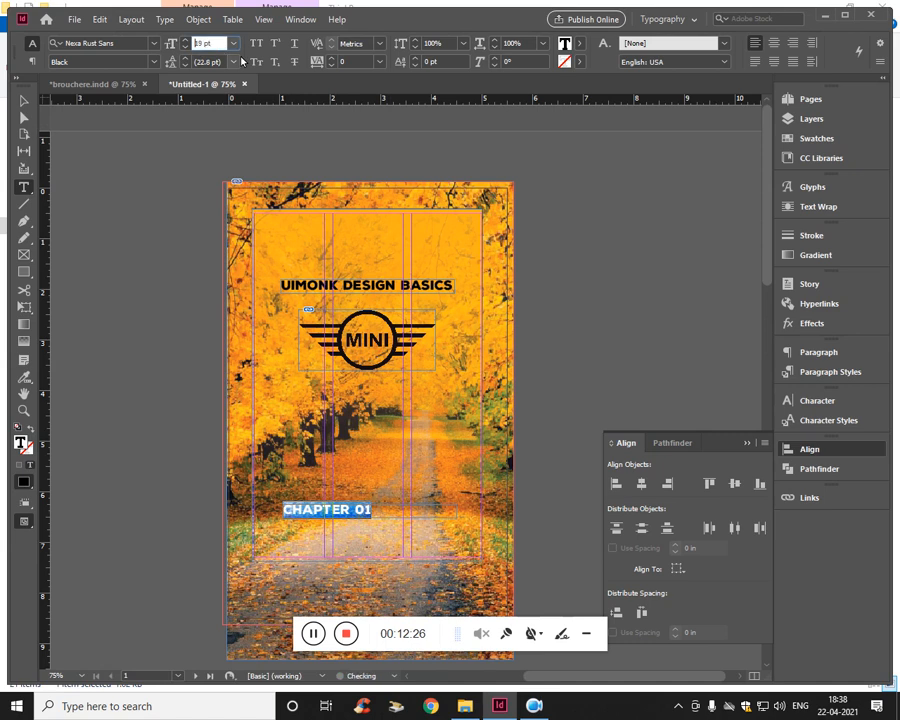
{"action": "type", "text": "32"}
{"action": "key", "text": "Return"}
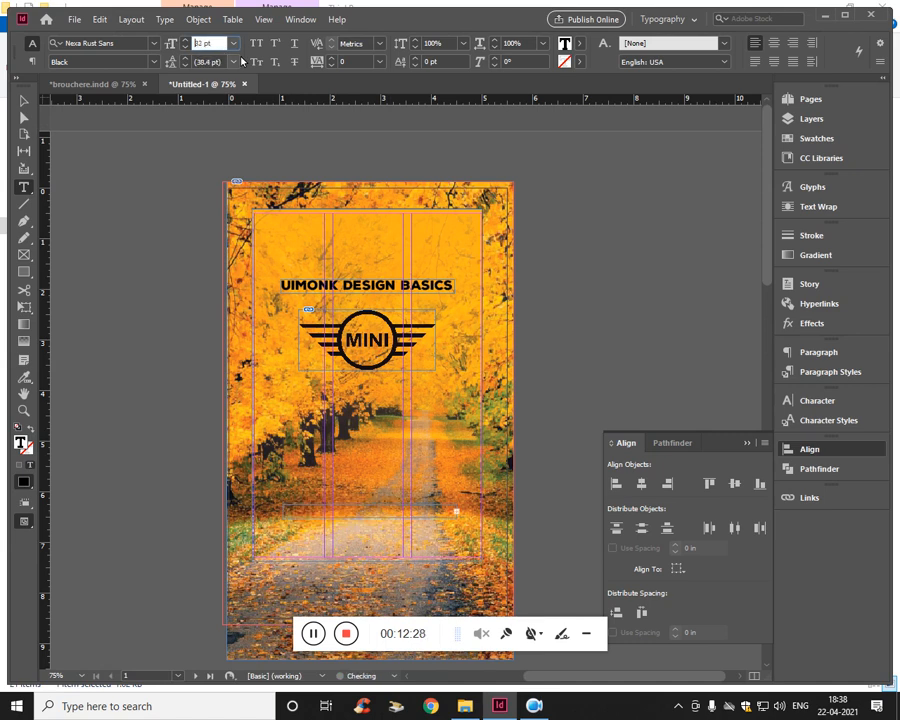
{"action": "type", "text": "24"}
{"action": "key", "text": "Return"}
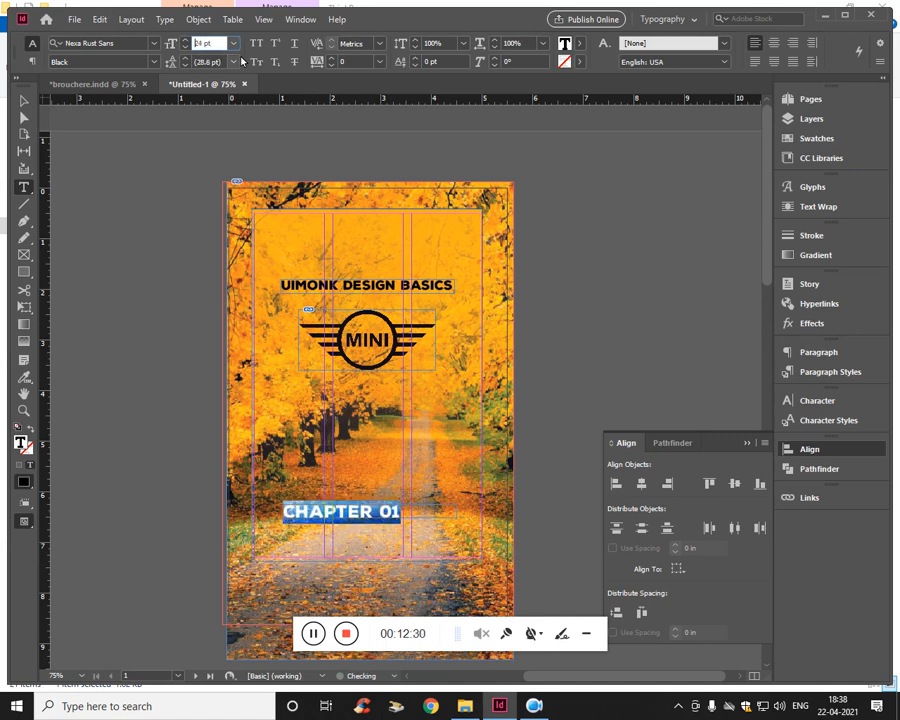
- Enlarge the CHAPTER 01 frame to about 4.96 by 1.52 in and set its text to 37 pt
{"action": "left_click", "coordinate": [24, 101]}
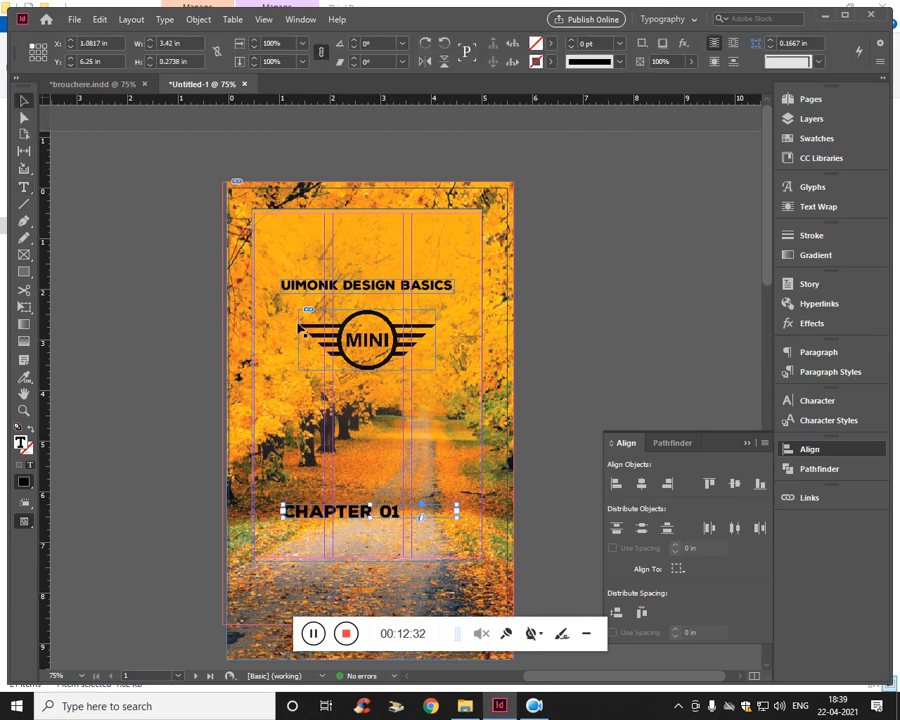
{"action": "left_click_drag", "start_coordinate": [376, 529], "coordinate": [372, 580]}
{"action": "left_click_drag", "start_coordinate": [463, 551], "coordinate": [534, 551]}
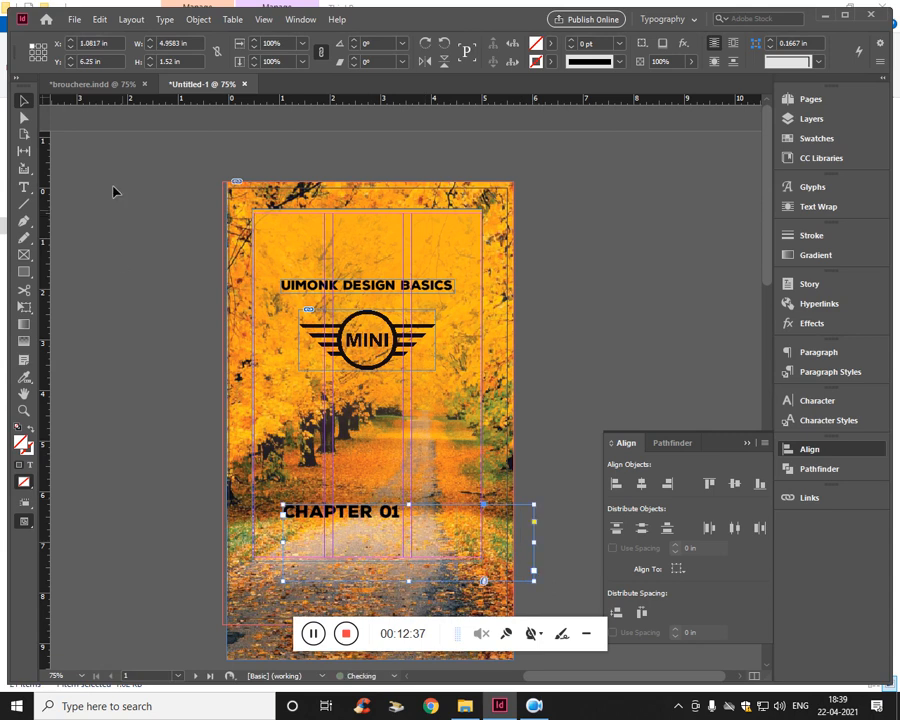
{"action": "triple_click", "coordinate": [330, 524]}
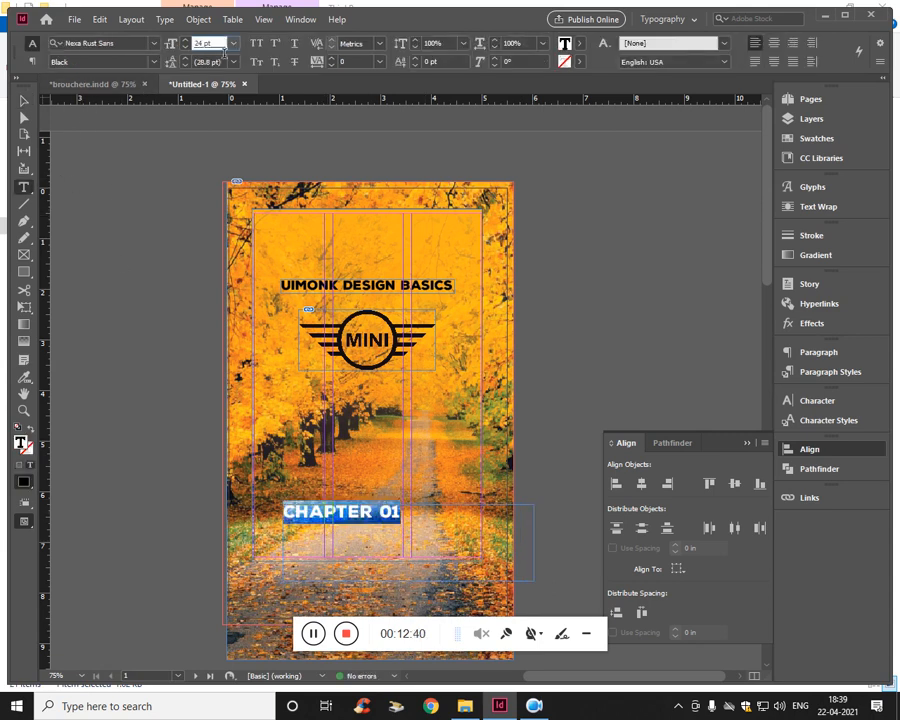
{"action": "key", "text": "Up"}
{"action": "key", "text": "Up"}
{"action": "key", "text": "Up"}
{"action": "key", "text": "Up"}
{"action": "key", "text": "Up"}
{"action": "key", "text": "Up"}
{"action": "key", "text": "Up"}
{"action": "key", "text": "Up"}
{"action": "key", "text": "Up"}
{"action": "key", "text": "Up"}
{"action": "key", "text": "Up"}
{"action": "key", "text": "Up"}
{"action": "key", "text": "Up"}
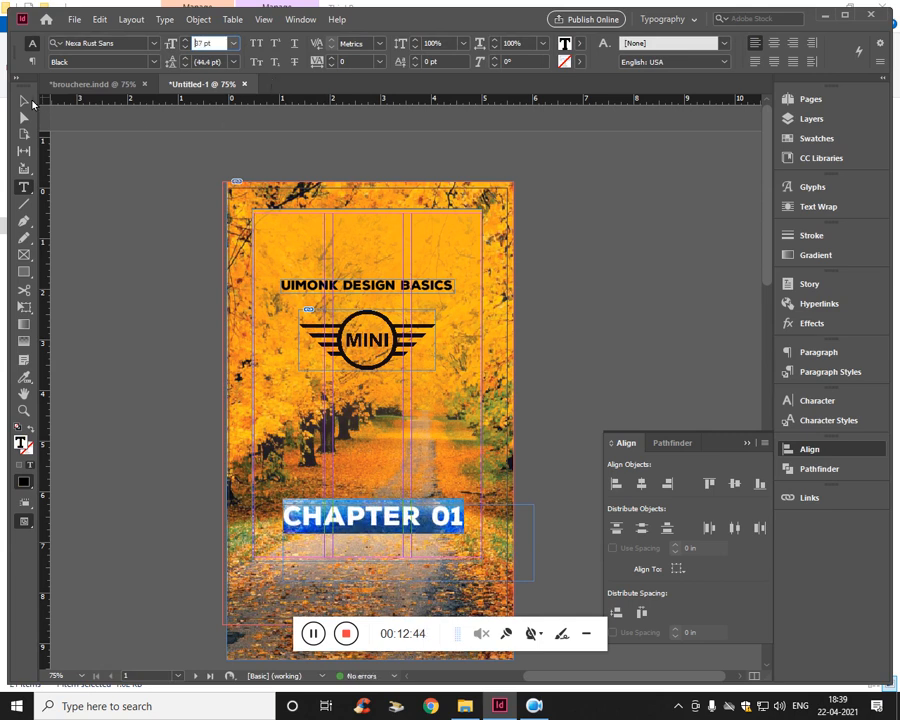
{"action": "key", "text": "Escape"}
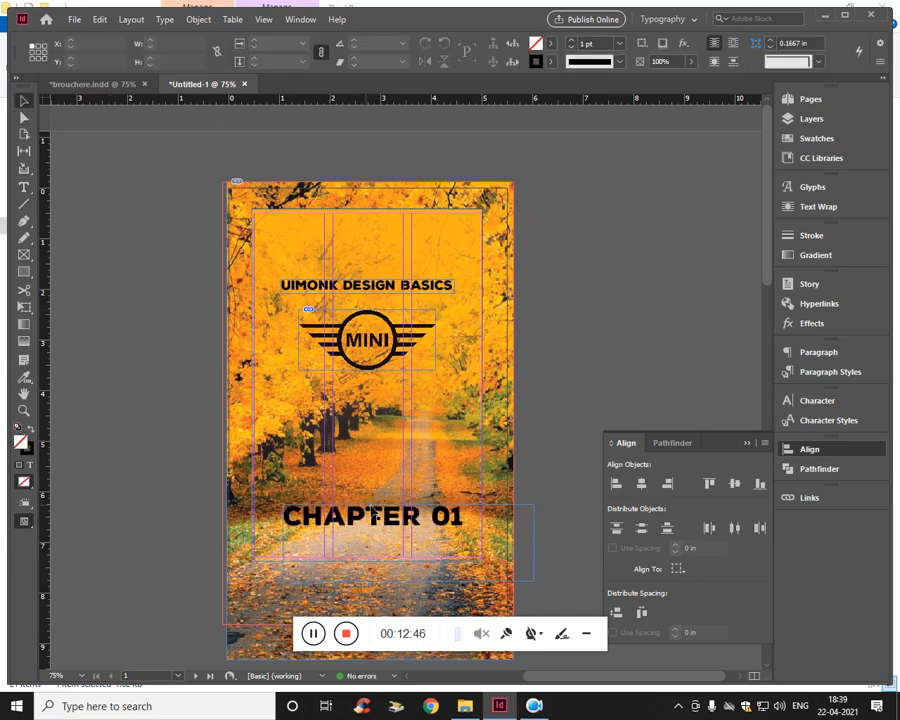
- Tighten the CHAPTER 01 frame around its text to about 3.58 by 0.52 in and centre it horizontally on the page
{"action": "left_click_drag", "start_coordinate": [397, 517], "coordinate": [409, 517]}
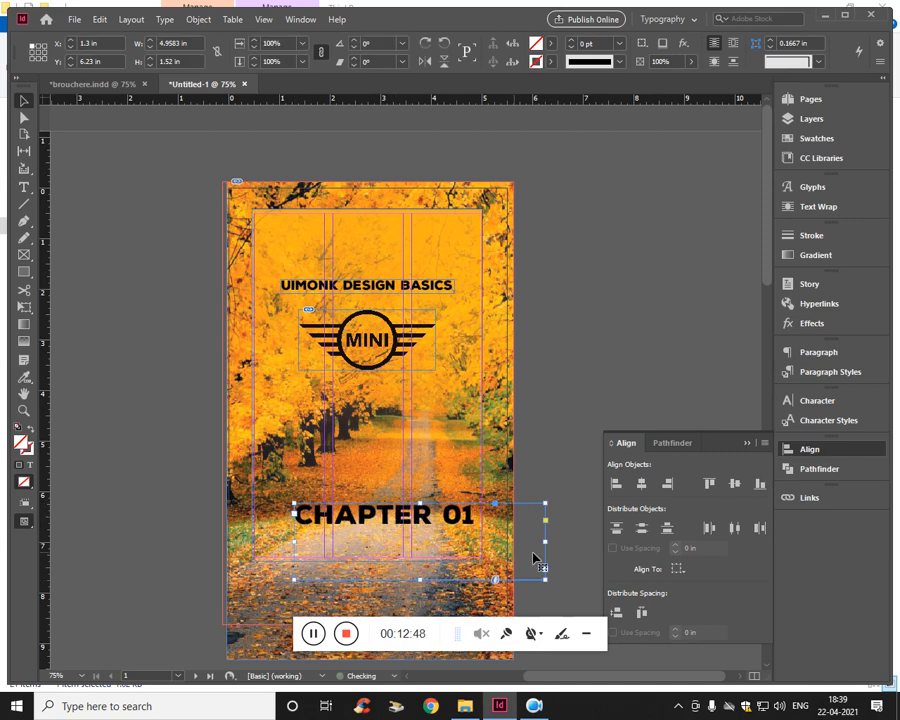
{"action": "left_click_drag", "start_coordinate": [541, 548], "coordinate": [476, 546]}
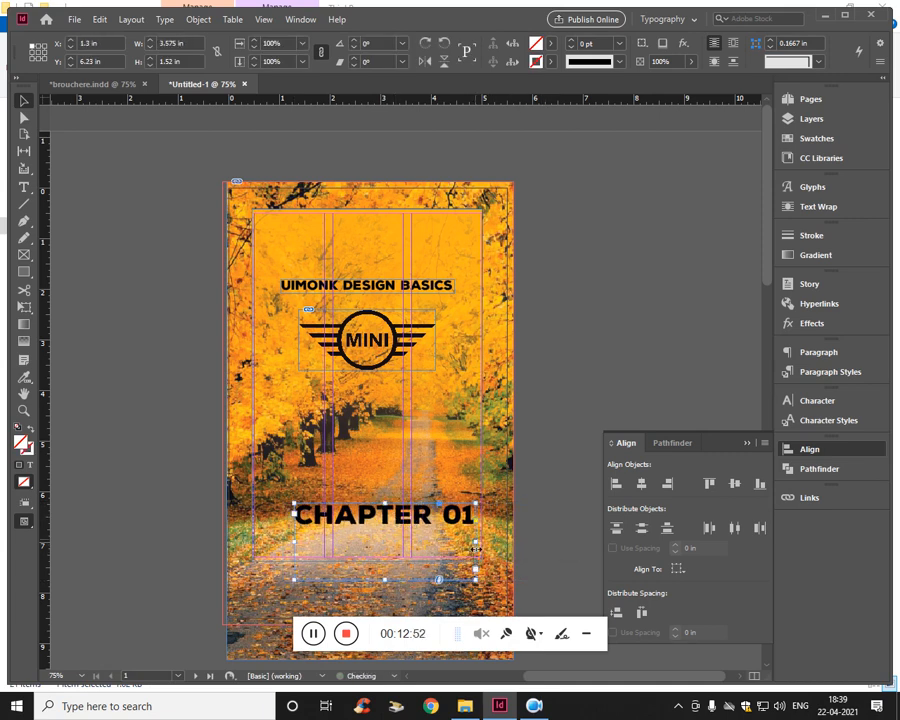
{"action": "left_click_drag", "start_coordinate": [391, 583], "coordinate": [391, 528]}
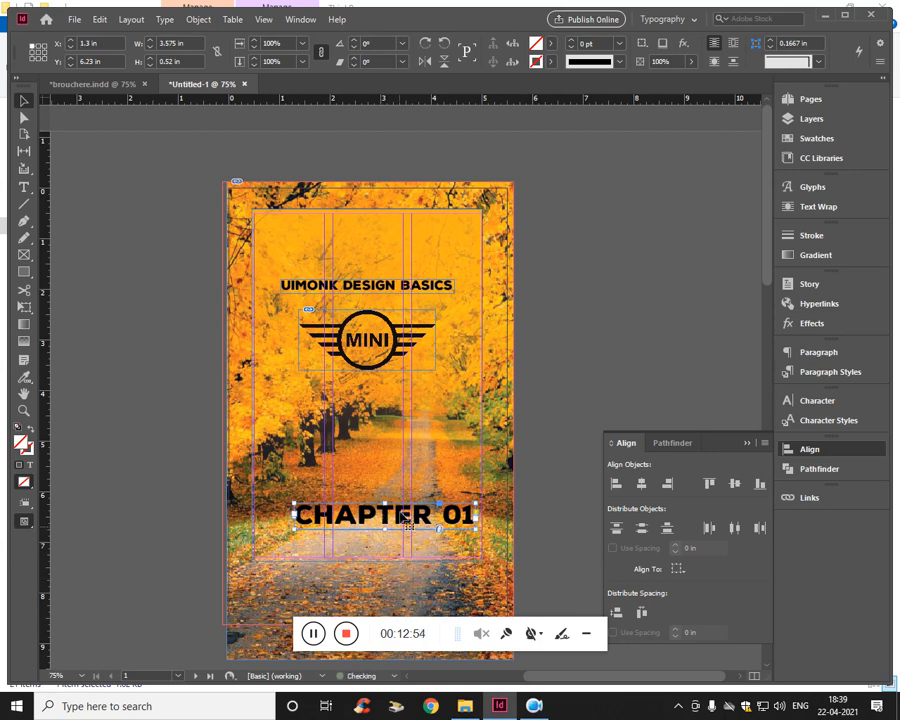
{"action": "left_click", "coordinate": [678, 569]}
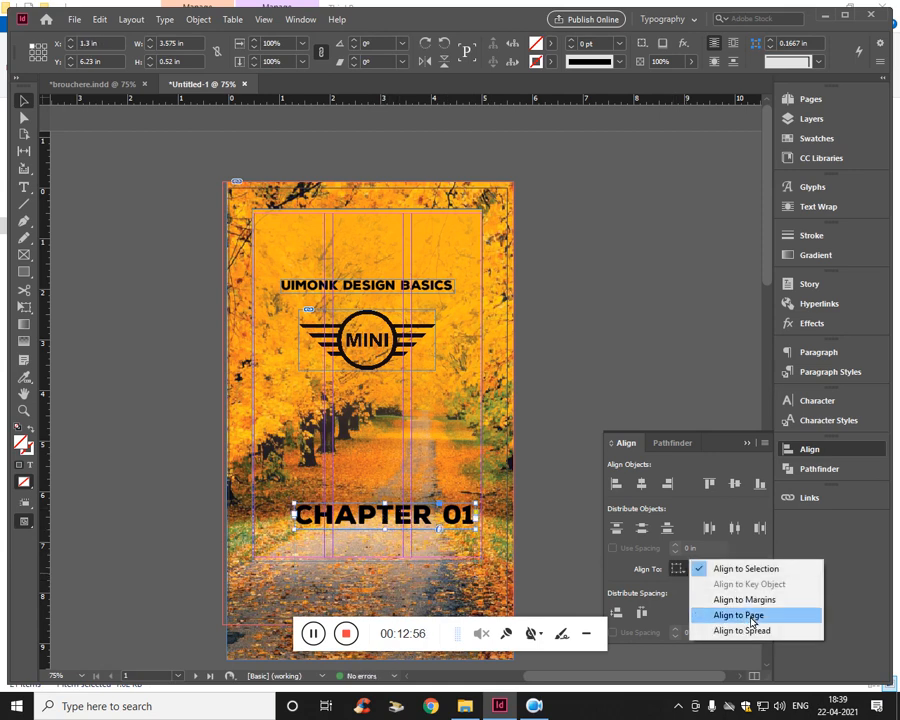
{"action": "left_click", "coordinate": [748, 616]}
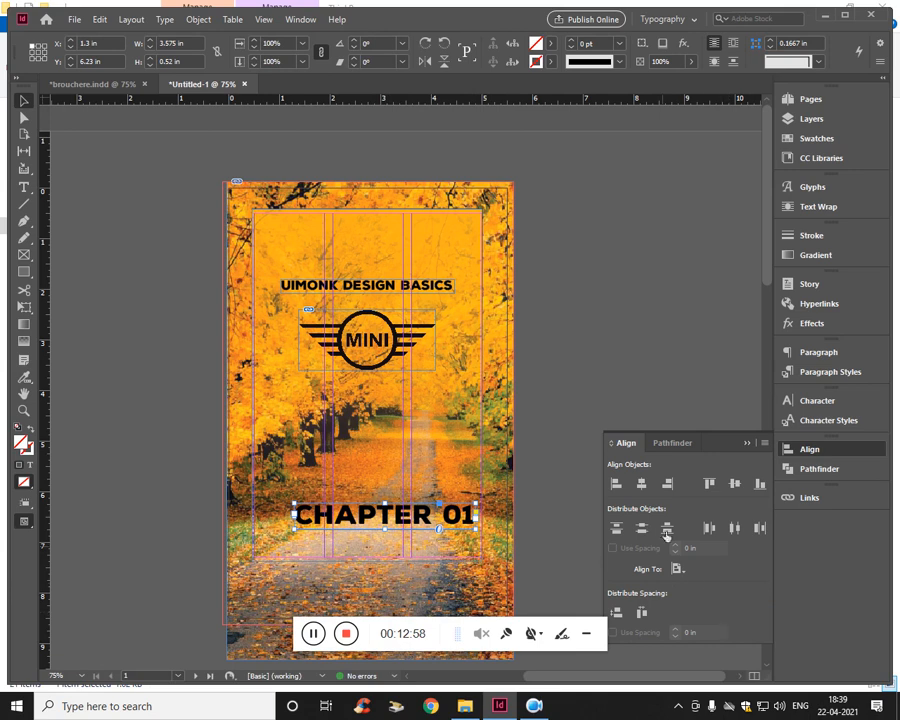
{"action": "left_click", "coordinate": [642, 484]}
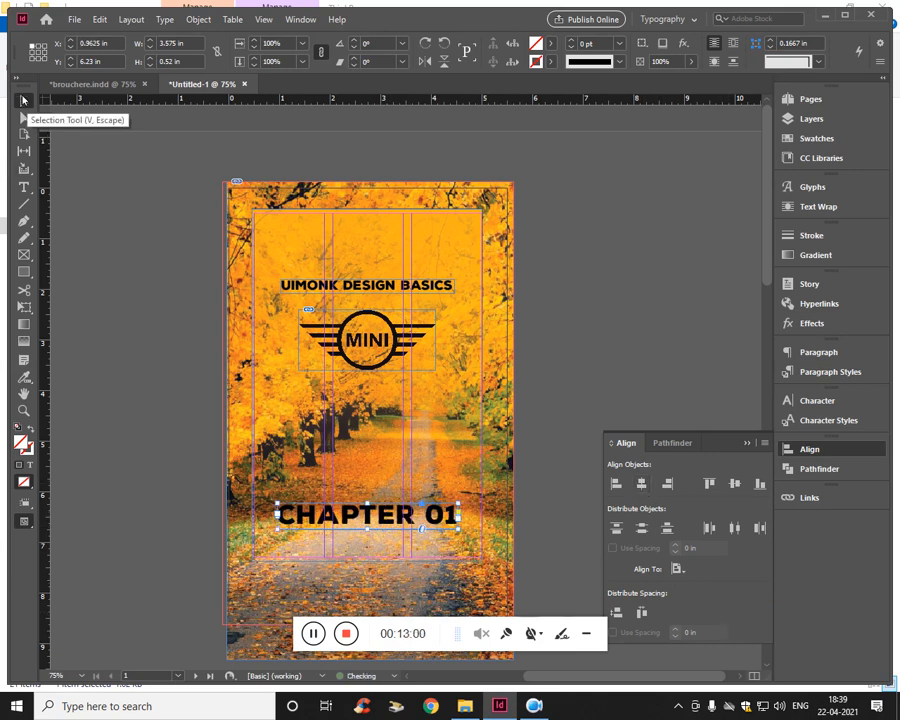
{"action": "left_click", "coordinate": [148, 389]}
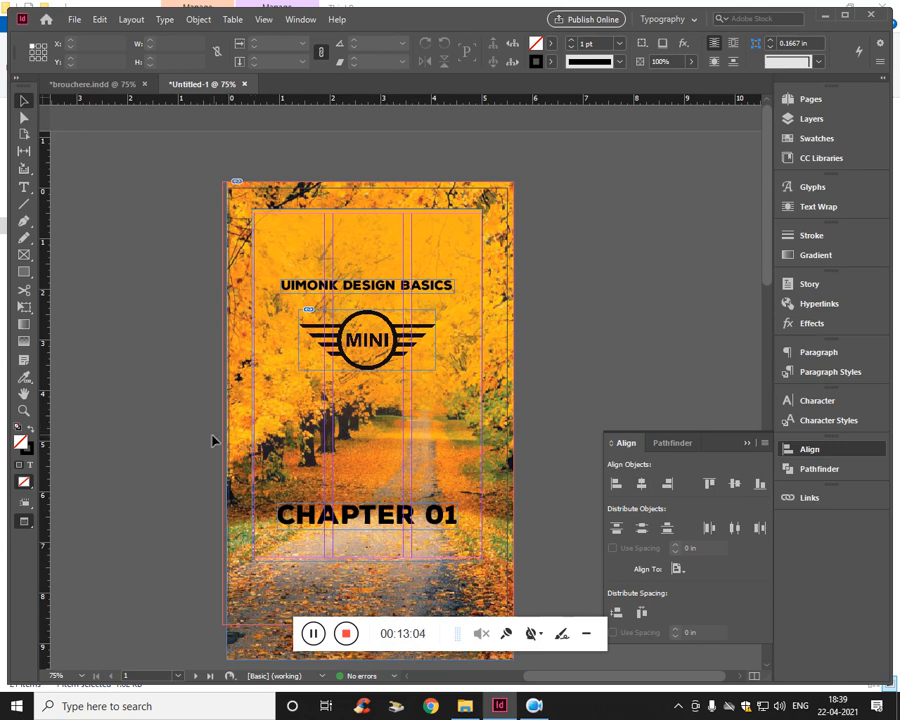
- In Preview mode, move the CHAPTER 01 frame up to about X 1.04, Y 5.71 in, and check the cover in Presentation mode
{"action": "key", "text": "w"}
{"action": "left_click_drag", "start_coordinate": [414, 526], "coordinate": [390, 492]}
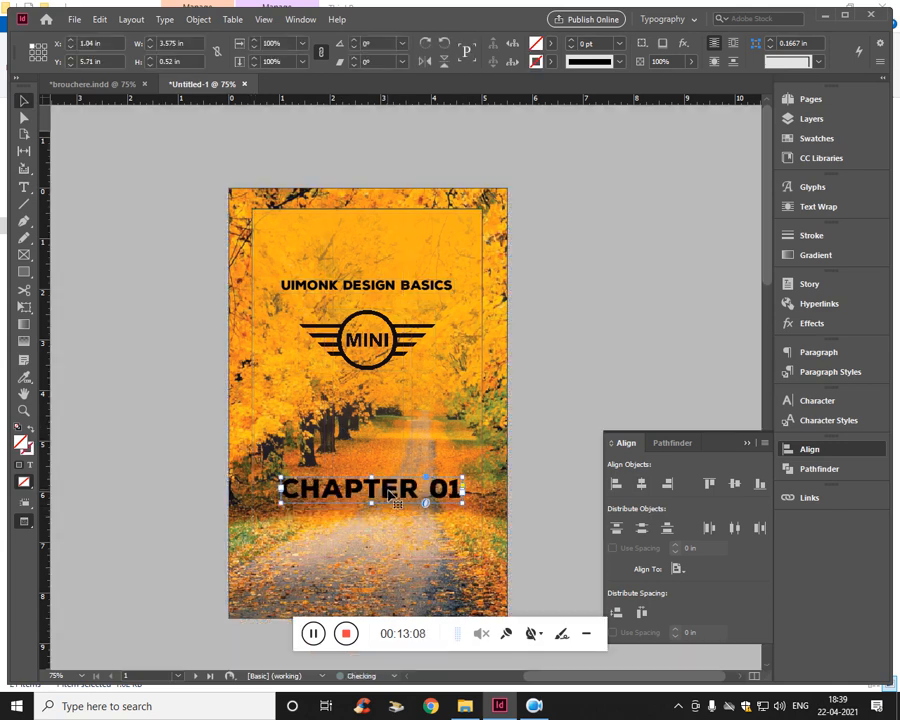
{"action": "left_click", "coordinate": [528, 366]}
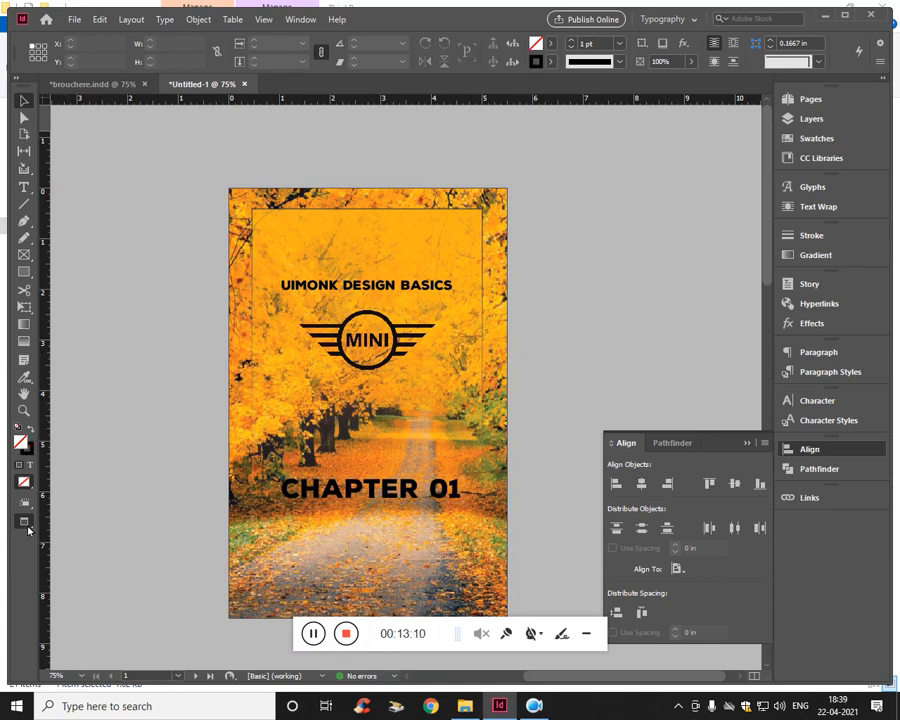
{"action": "right_click", "coordinate": [28, 530]}
{"action": "left_click", "coordinate": [66, 612]}
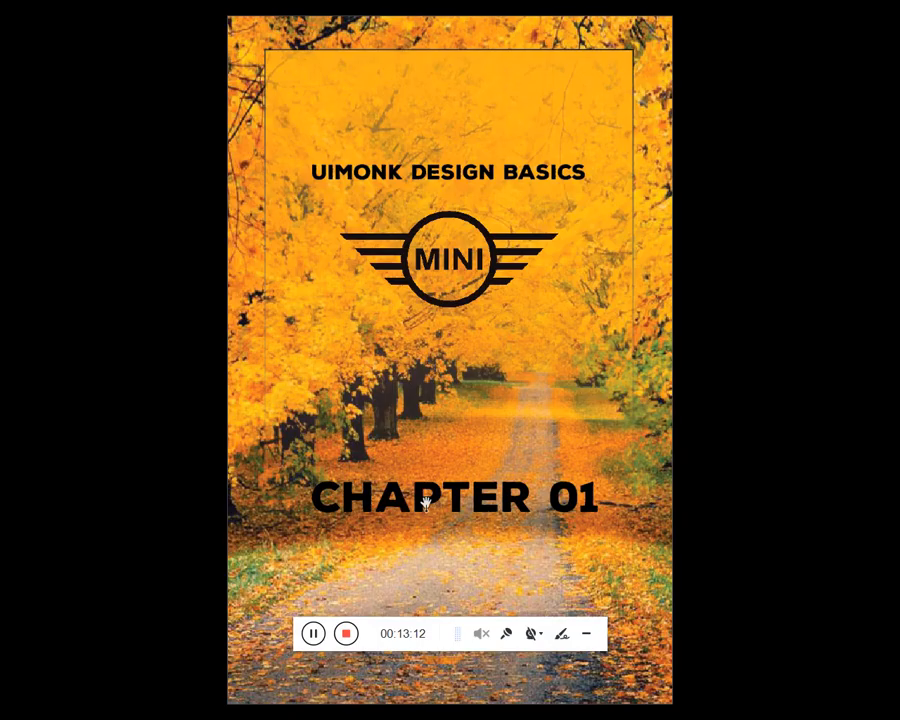
{"action": "key", "text": "Escape"}
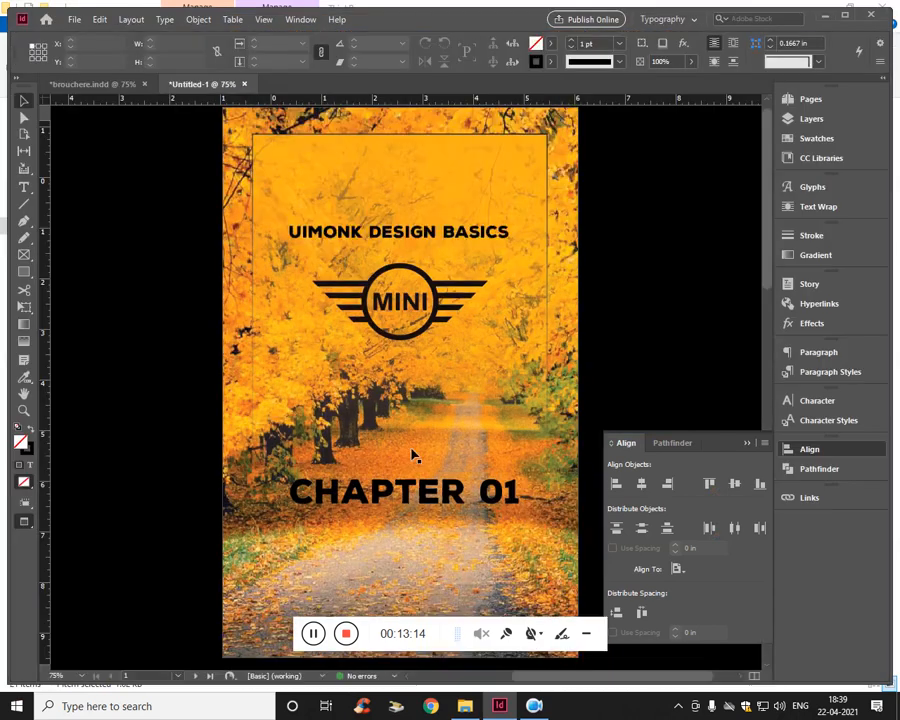
- Go to the page 2–3 spread and switch back to Normal screen mode to show its guides and bleed
{"action": "scroll", "coordinate": [590, 324], "scroll_direction": "down", "scroll_amount": 10}
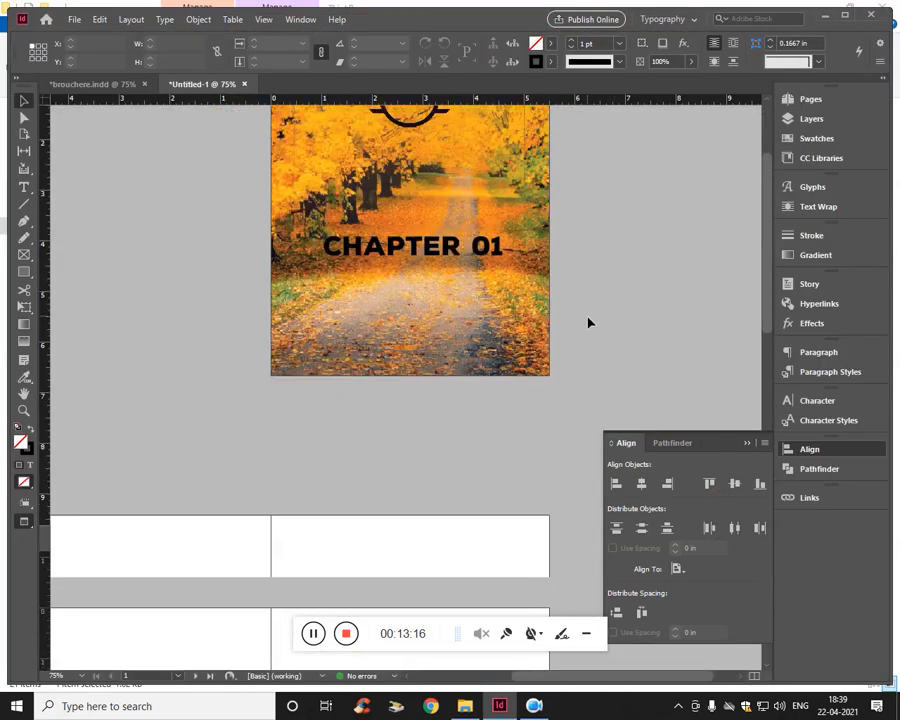
{"action": "left_click_drag", "start_coordinate": [338, 384], "coordinate": [503, 378]}
{"action": "left_click_drag", "start_coordinate": [385, 382], "coordinate": [393, 392]}
{"action": "scroll", "coordinate": [382, 386], "scroll_direction": "up", "scroll_amount": 2}
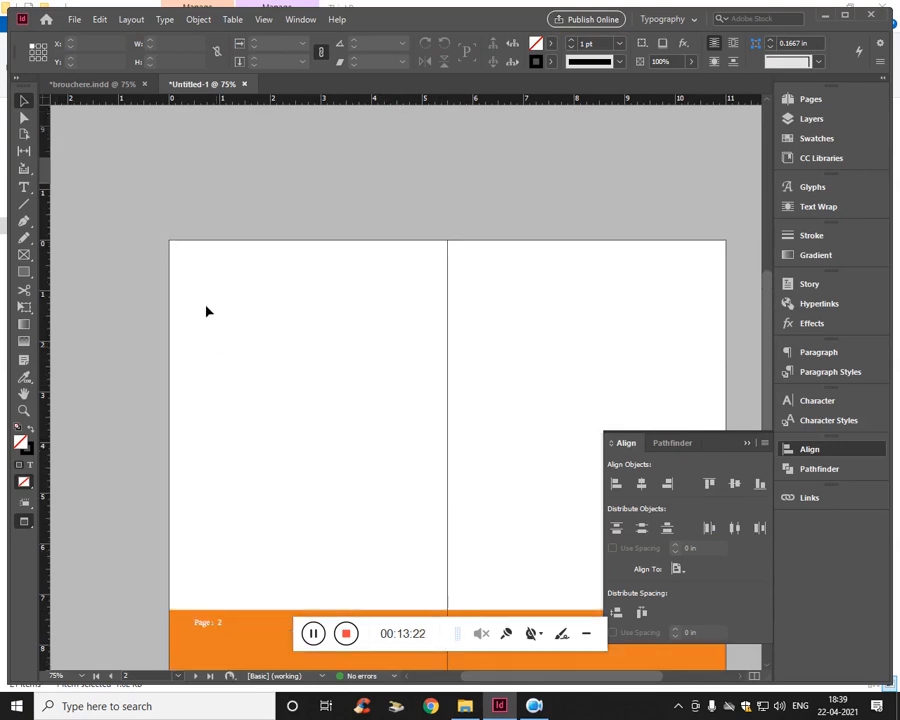
{"action": "key", "text": "w"}
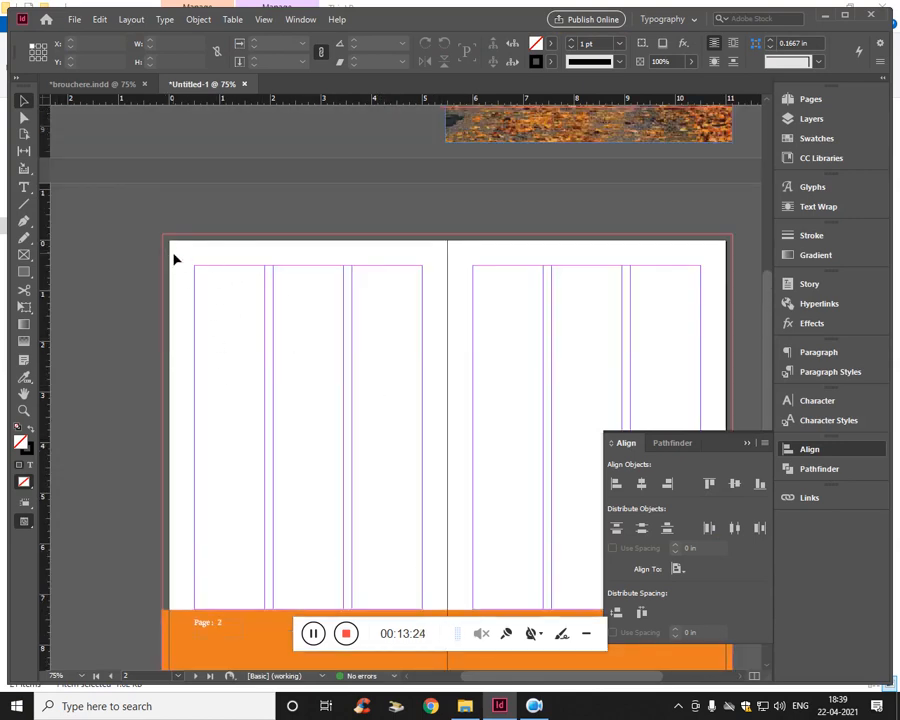
- Place the image 164874 on page 2 from the bleed corner at X -0.125, Y -0.125 in, about 5.4 by 9.6 in
{"action": "left_click", "coordinate": [76, 22]}
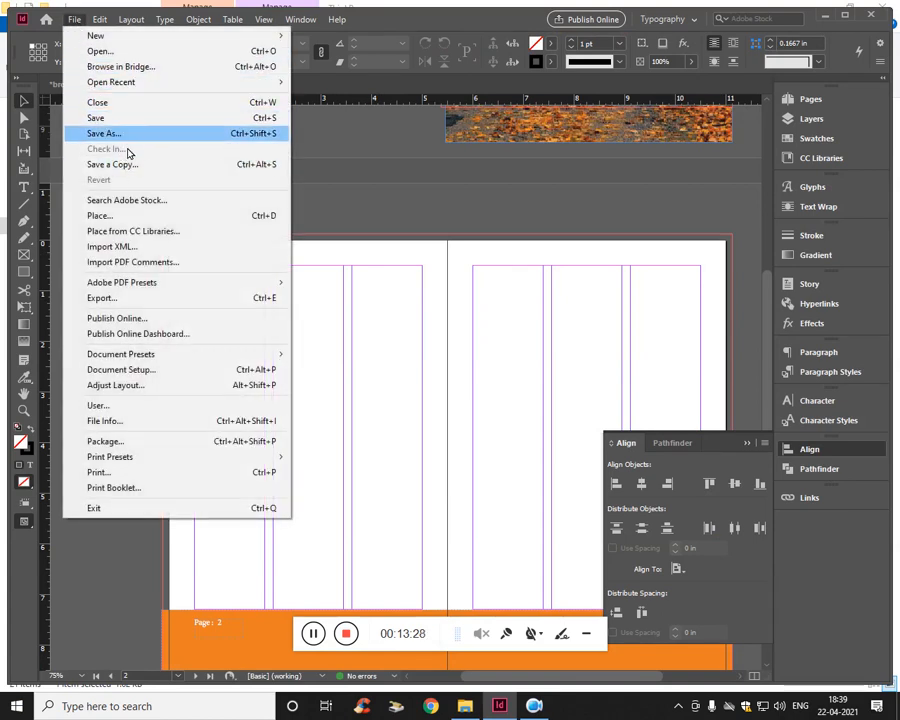
{"action": "left_click", "coordinate": [115, 222]}
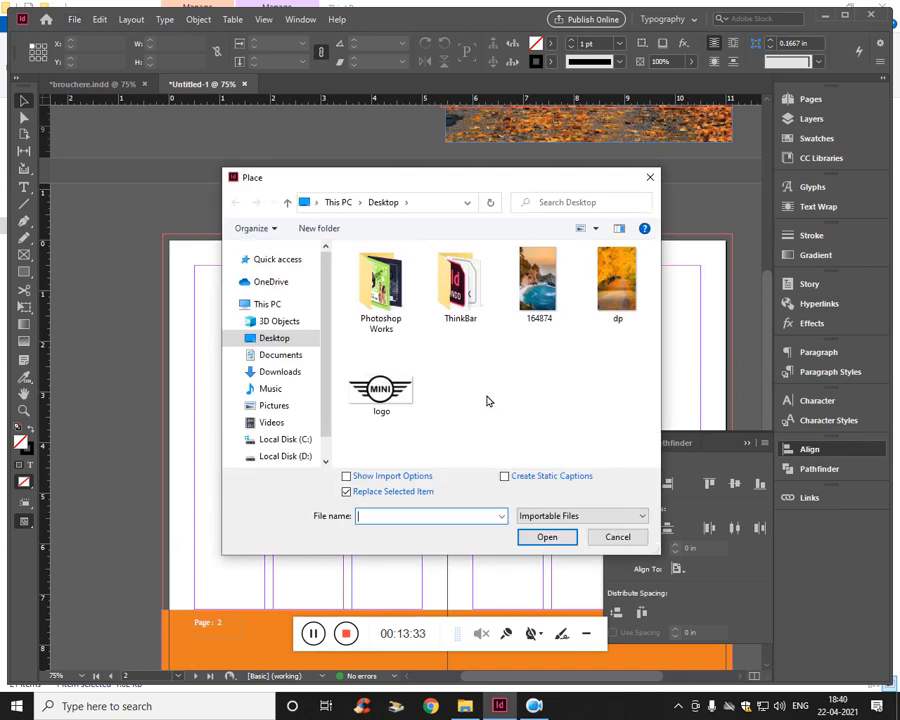
{"action": "left_click", "coordinate": [538, 282]}
{"action": "left_click", "coordinate": [549, 536]}
{"action": "left_click", "coordinate": [261, 331]}
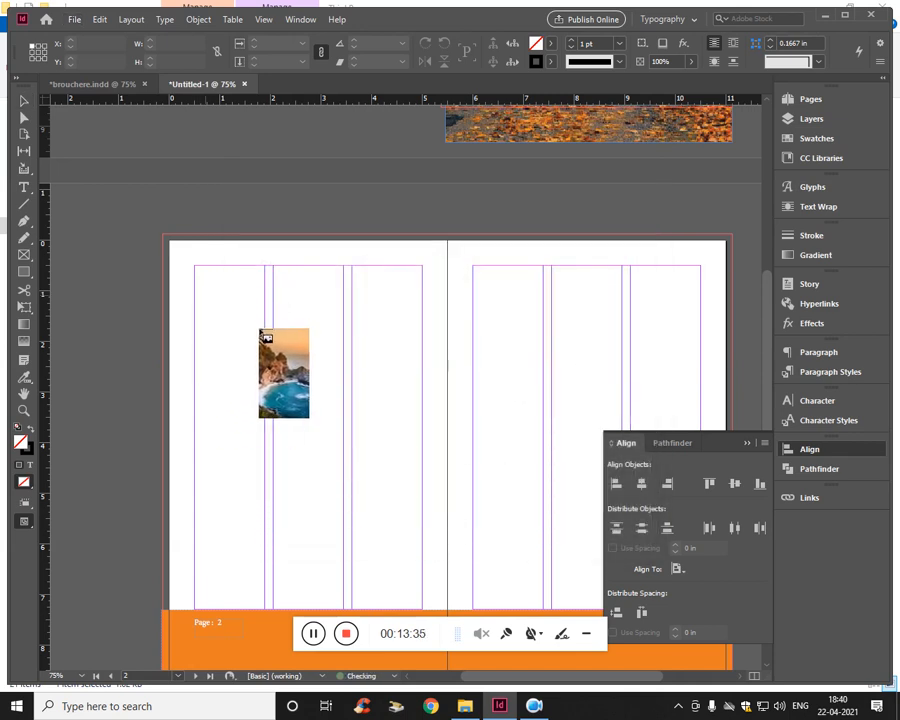
{"action": "left_click_drag", "start_coordinate": [265, 338], "coordinate": [171, 245]}
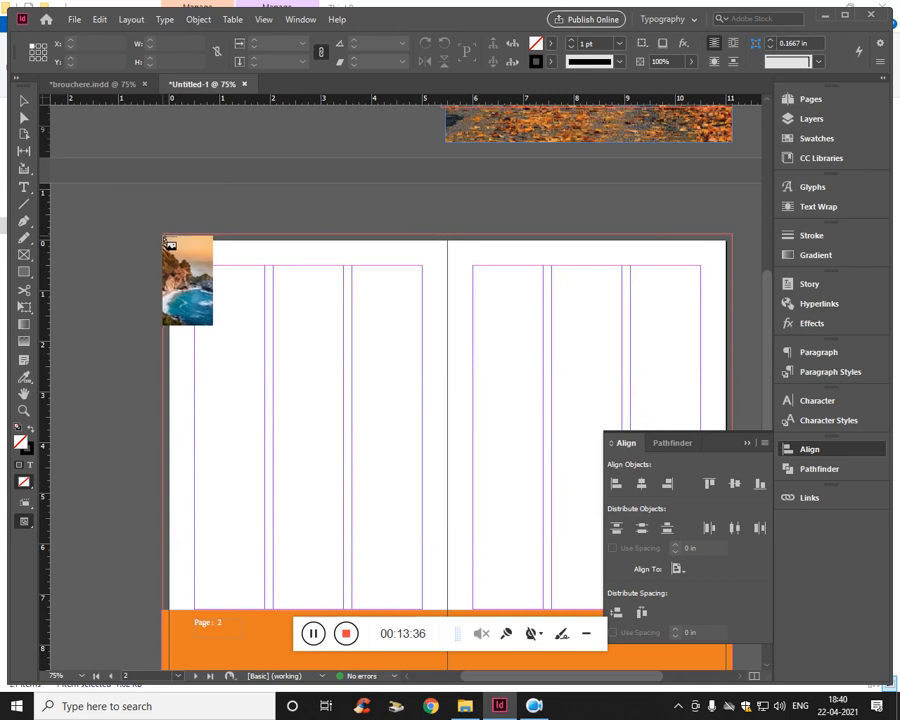
{"action": "left_click_drag", "start_coordinate": [213, 324], "coordinate": [412, 251]}
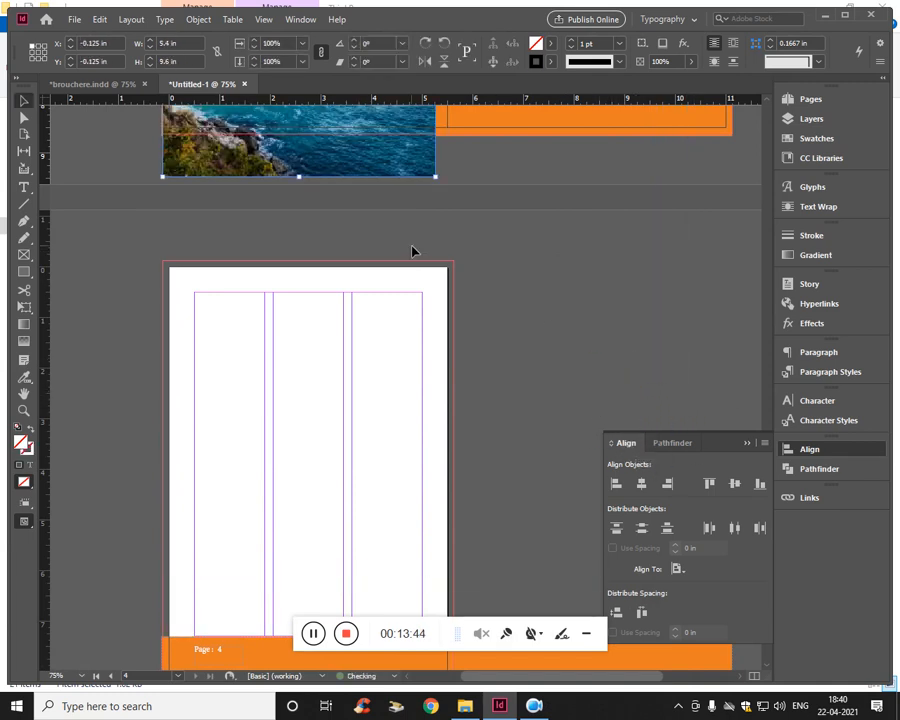
- Scale the page 2 image proportionally about its centre to reach the spine, about 5.75 by 10.22 in
{"action": "scroll", "coordinate": [412, 251], "scroll_direction": "up", "scroll_amount": 5}
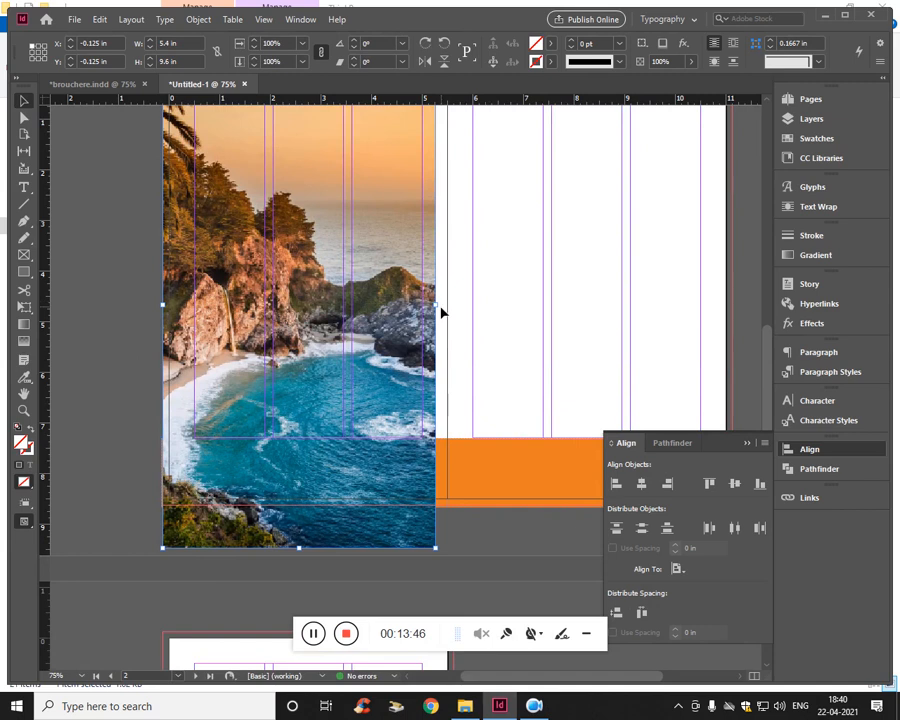
{"action": "left_click_drag", "start_coordinate": [445, 312], "coordinate": [454, 312]}
{"action": "key", "text": "ctrl+z"}
{"action": "mouse_move", "coordinate": [442, 310]}
{"action": "left_mouse_down"}
{"action": "mouse_move", "coordinate": [456, 318]}
{"action": "mouse_move", "coordinate": [448, 311]}
{"action": "left_mouse_up"}
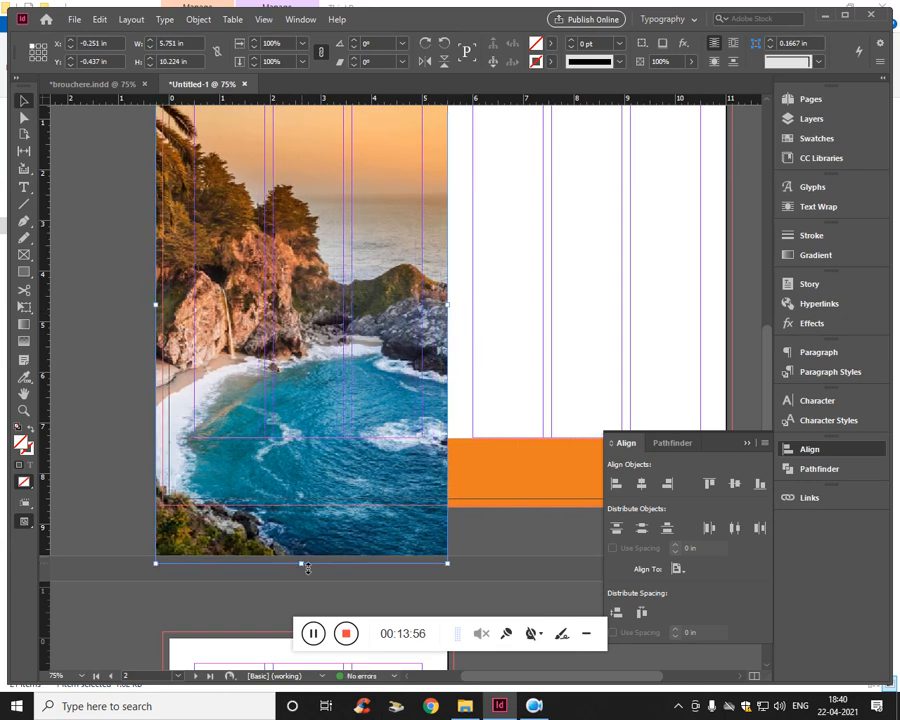
- Crop the page 2 image frame to the outer bleed edges and the orange footer, 5.625 by 7.5 in at X -0.125, Y -0.125 in
{"action": "left_click_drag", "start_coordinate": [307, 568], "coordinate": [302, 440]}
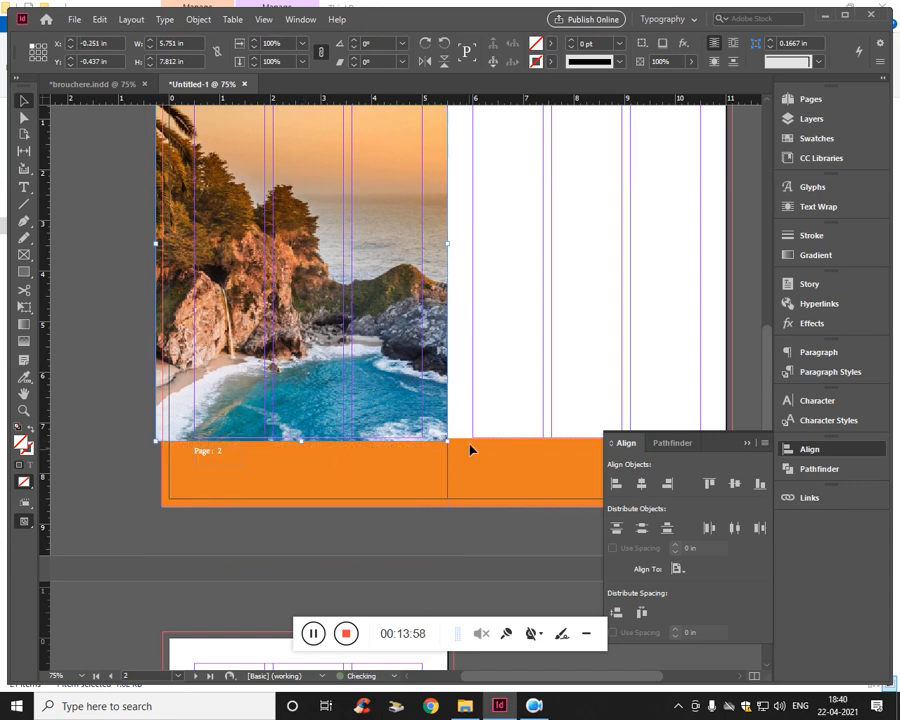
{"action": "scroll", "coordinate": [470, 445], "scroll_direction": "up", "scroll_amount": 5}
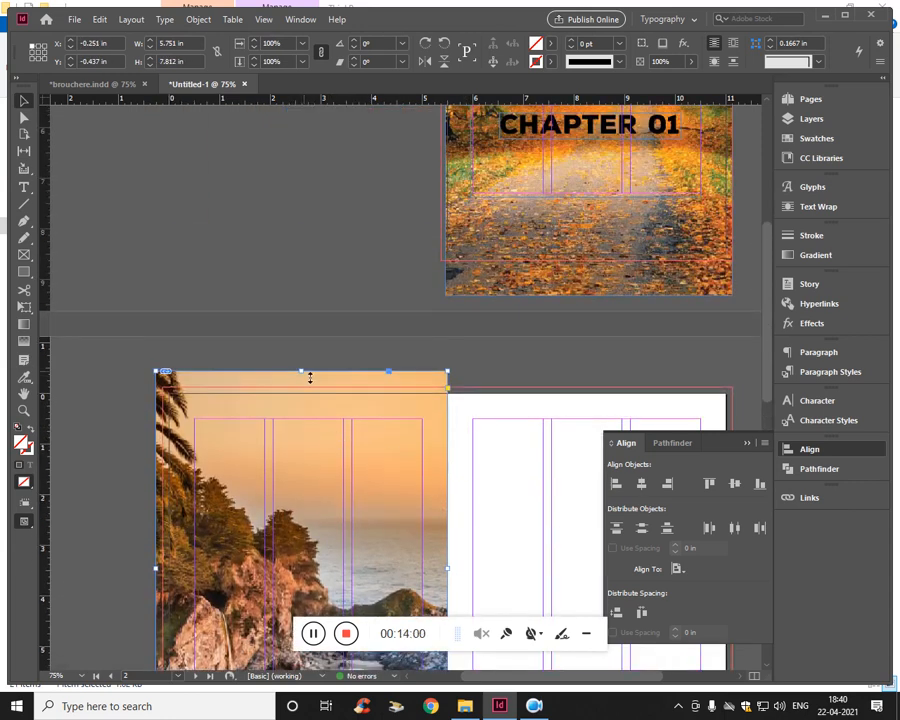
{"action": "left_click_drag", "start_coordinate": [310, 377], "coordinate": [306, 388]}
{"action": "scroll", "coordinate": [170, 465], "scroll_direction": "down", "scroll_amount": 2}
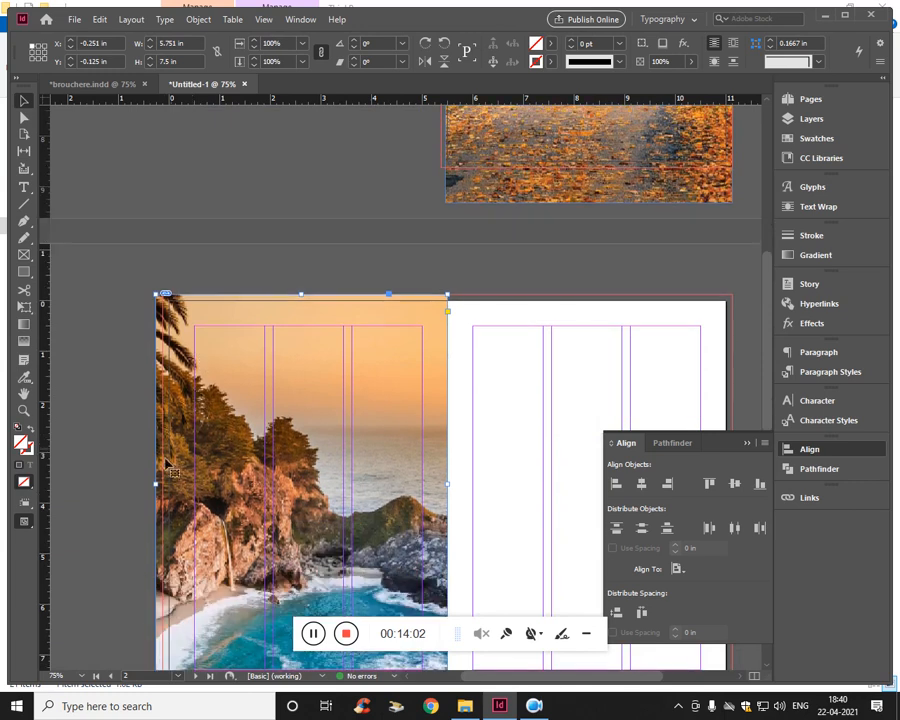
{"action": "left_click_drag", "start_coordinate": [163, 492], "coordinate": [169, 492]}
{"action": "scroll", "coordinate": [285, 390], "scroll_direction": "down", "scroll_amount": 5}
{"action": "scroll", "coordinate": [285, 390], "scroll_direction": "up", "scroll_amount": 2}
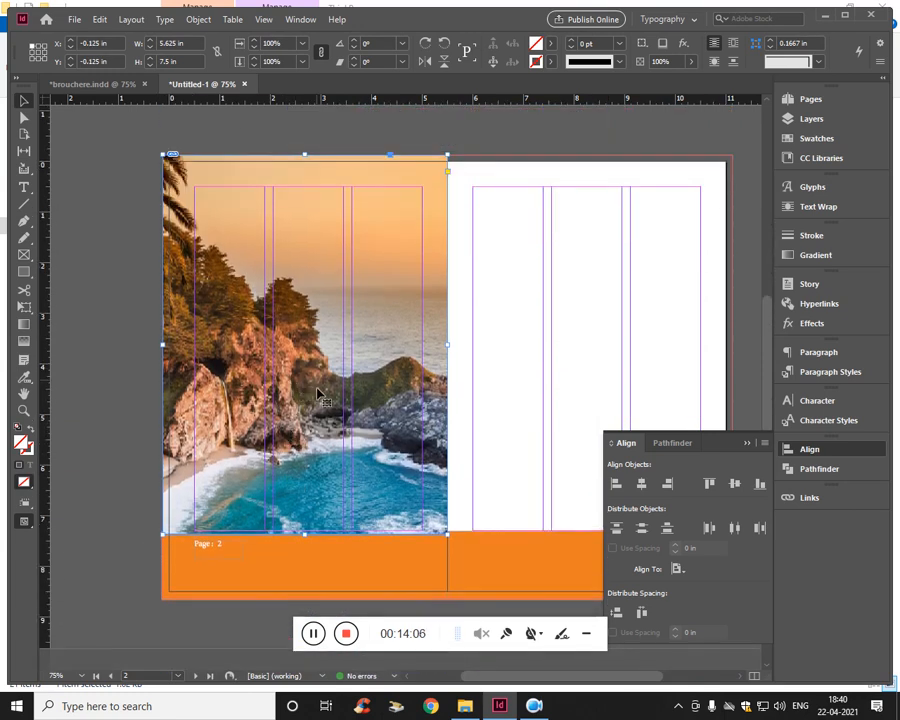
- Undo a trial move of the page 2 image frame and nudge it vertically to Y -0.1111 in
{"action": "left_click_drag", "start_coordinate": [316, 400], "coordinate": [322, 356]}
{"action": "key", "text": "ctrl+z"}
{"action": "key", "text": "Up"}
{"action": "key", "text": "Up"}
{"action": "key", "text": "Up"}
{"action": "key", "text": "Up"}
{"action": "key", "text": "Down"}
{"action": "key", "text": "Down"}
{"action": "key", "text": "Down"}
{"action": "key", "text": "Down"}
{"action": "key", "text": "Down"}
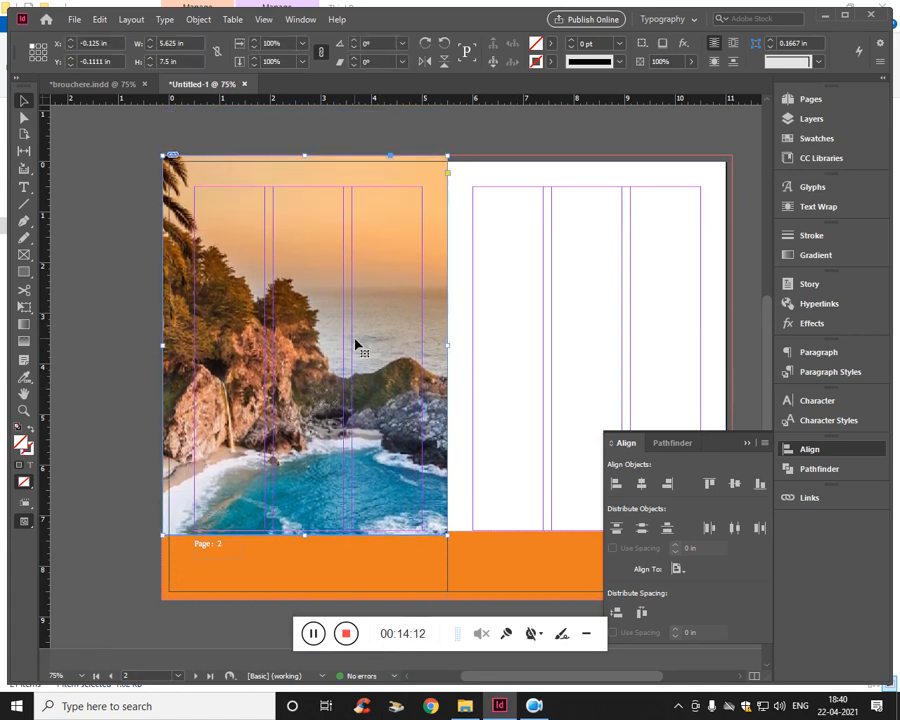
- Reposition the image content inside its page 2 frame to about X+ 0.125, Y+ 0.051 in
{"action": "double_click", "coordinate": [302, 412]}
{"action": "double_click", "coordinate": [302, 412]}
{"action": "double_click", "coordinate": [302, 412]}
{"action": "mouse_move", "coordinate": [310, 411]}
{"action": "left_mouse_down"}
{"action": "mouse_move", "coordinate": [333, 420]}
{"action": "mouse_move", "coordinate": [316, 418]}
{"action": "mouse_move", "coordinate": [312, 400]}
{"action": "mouse_move", "coordinate": [304, 408]}
{"action": "mouse_move", "coordinate": [308, 397]}
{"action": "mouse_move", "coordinate": [344, 396]}
{"action": "mouse_move", "coordinate": [331, 395]}
{"action": "mouse_move", "coordinate": [335, 420]}
{"action": "mouse_move", "coordinate": [321, 428]}
{"action": "mouse_move", "coordinate": [312, 394]}
{"action": "left_mouse_up"}
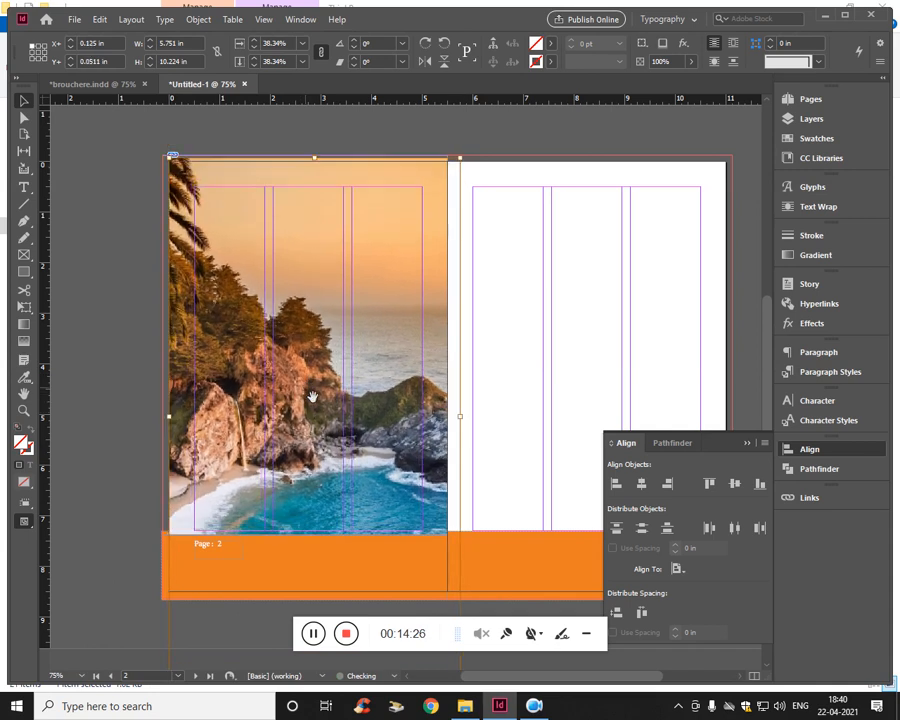
- Deselect the image and check the page 2–3 spread in Preview mode
{"action": "left_click", "coordinate": [58, 368]}
{"action": "key", "text": "w"}
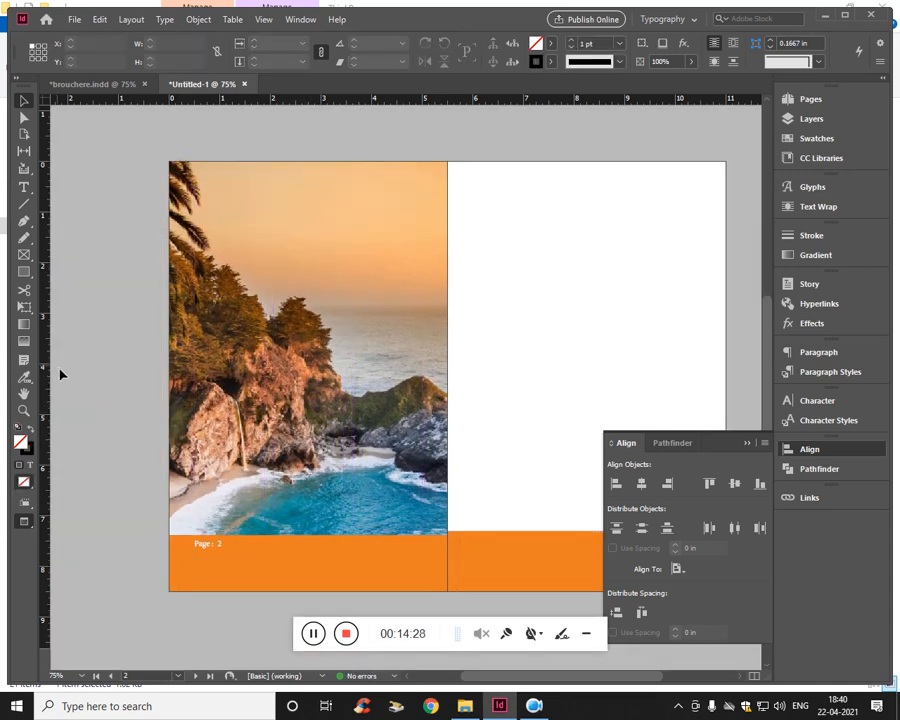
{"action": "key", "text": "w"}
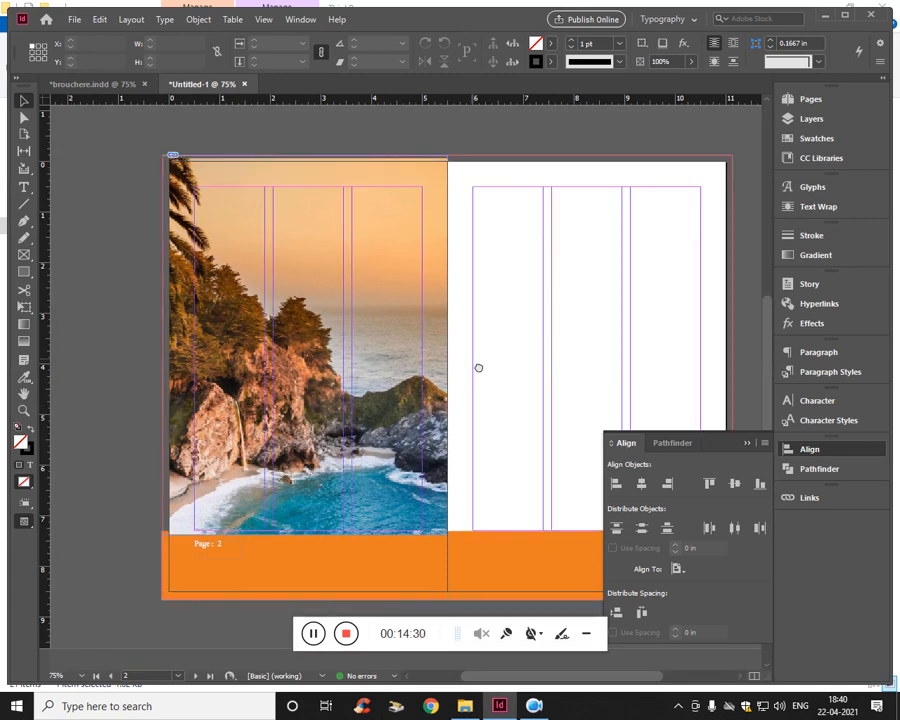
{"action": "left_click_drag", "start_coordinate": [478, 368], "coordinate": [397, 362]}
{"action": "scroll", "coordinate": [410, 326], "scroll_direction": "up", "scroll_amount": 4}
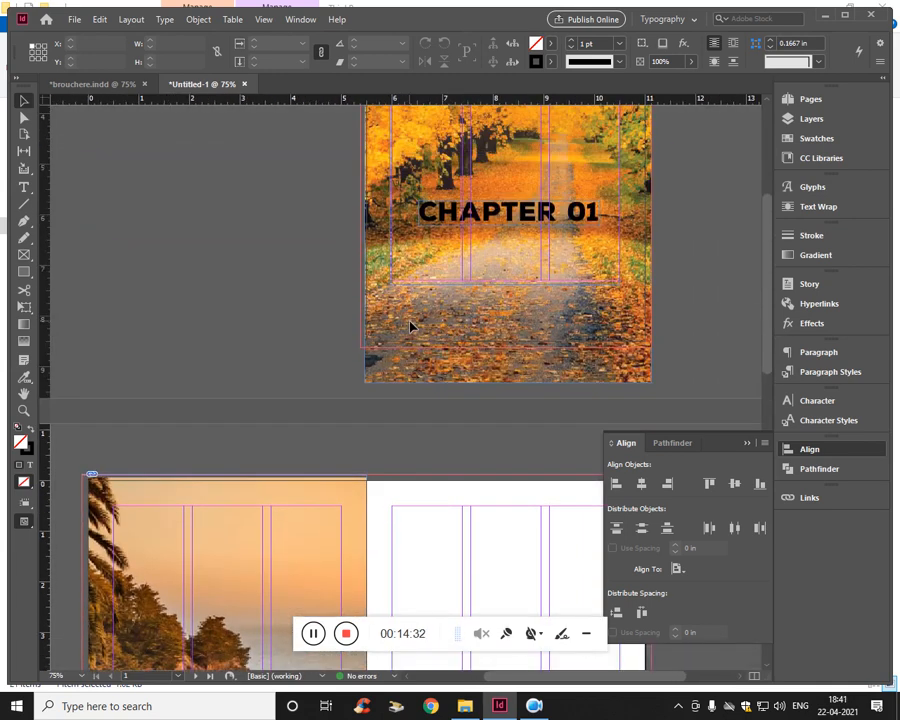
{"action": "scroll", "coordinate": [408, 320], "scroll_direction": "down", "scroll_amount": 5}
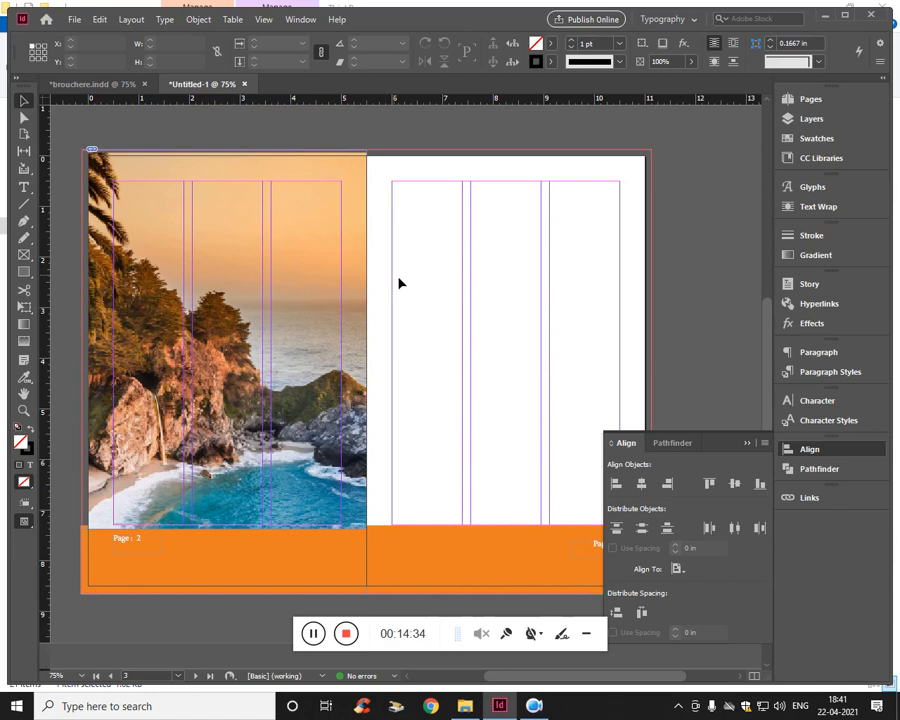
{"action": "key", "text": "w"}
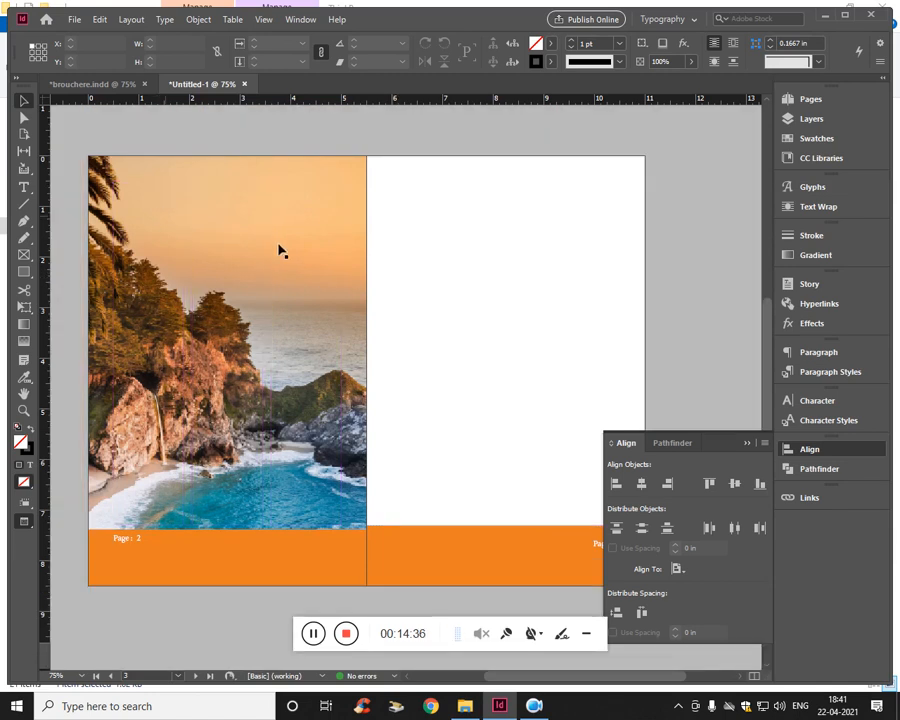
- Activate the Type tool for adding text on page 3
{"action": "key", "text": "t"}
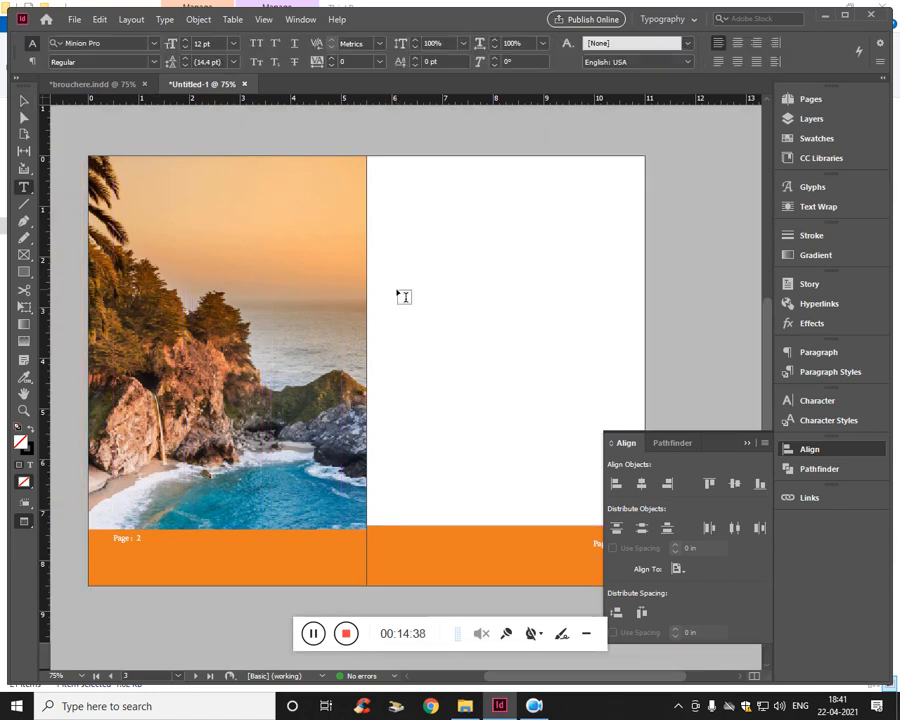
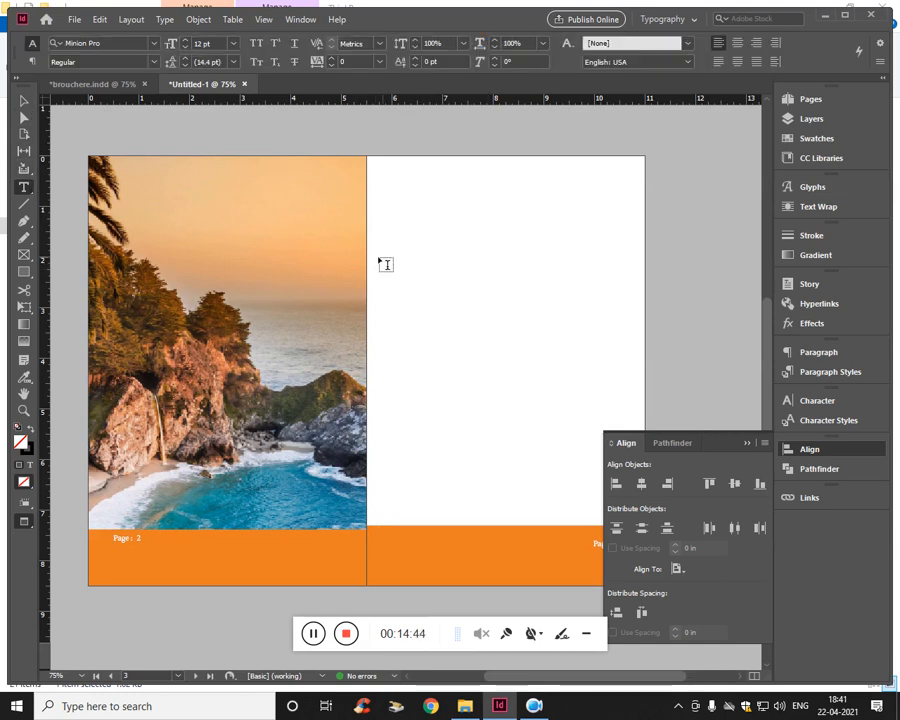
- Add the heading "Healing Wave" in a new text frame in the upper part of page 3 and set its font to MimixLight
{"action": "left_click_drag", "start_coordinate": [376, 255], "coordinate": [565, 293]}
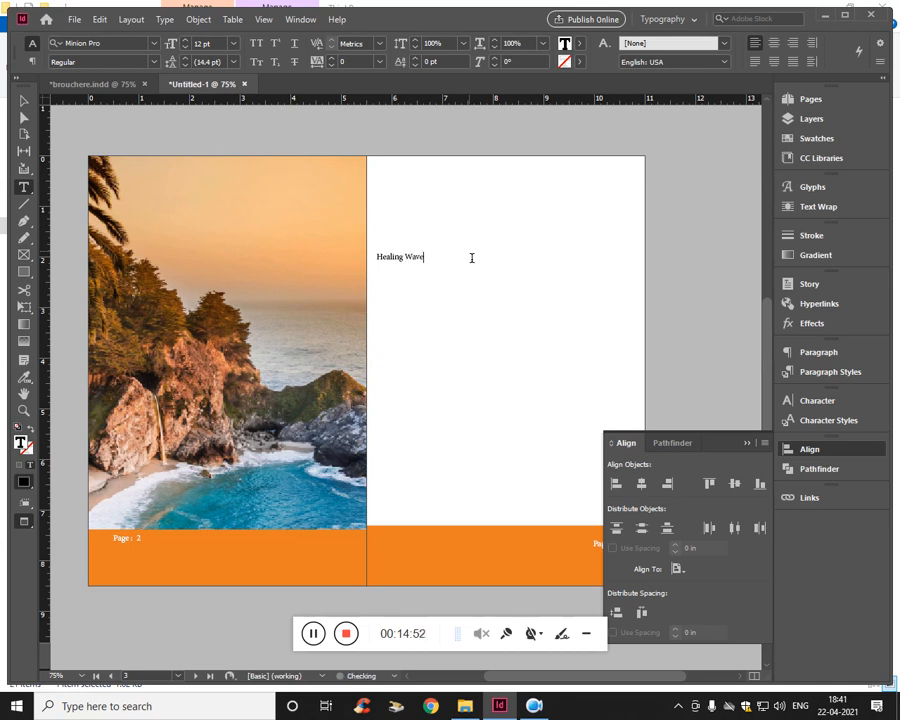
{"action": "key", "text": "ctrl+a"}
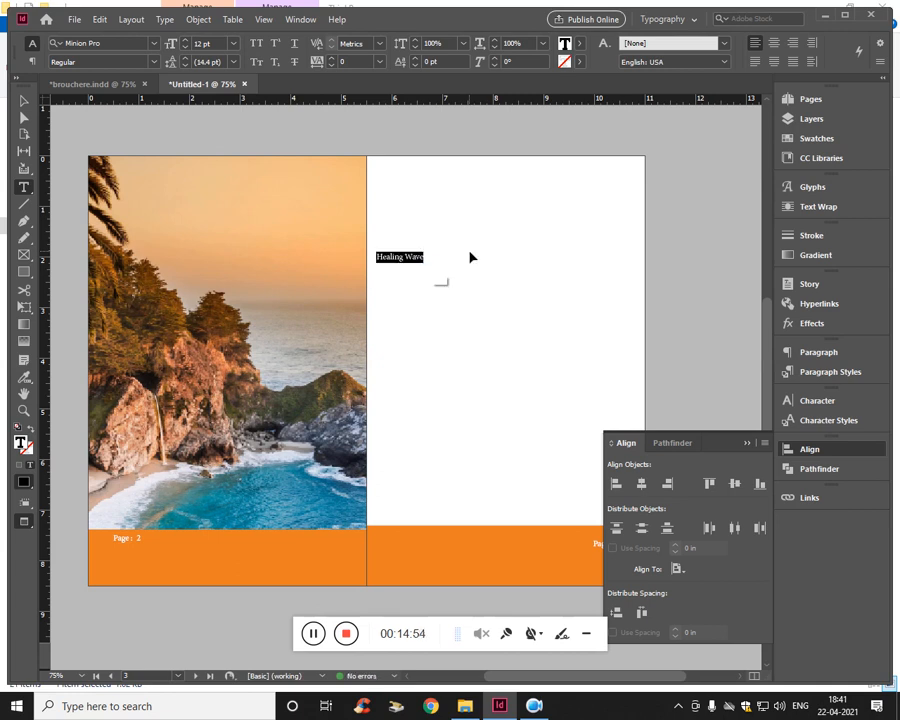
{"action": "left_click", "coordinate": [121, 46]}
{"action": "key", "text": "Down"}
{"action": "key", "text": "Down"}
{"action": "key", "text": "Down"}
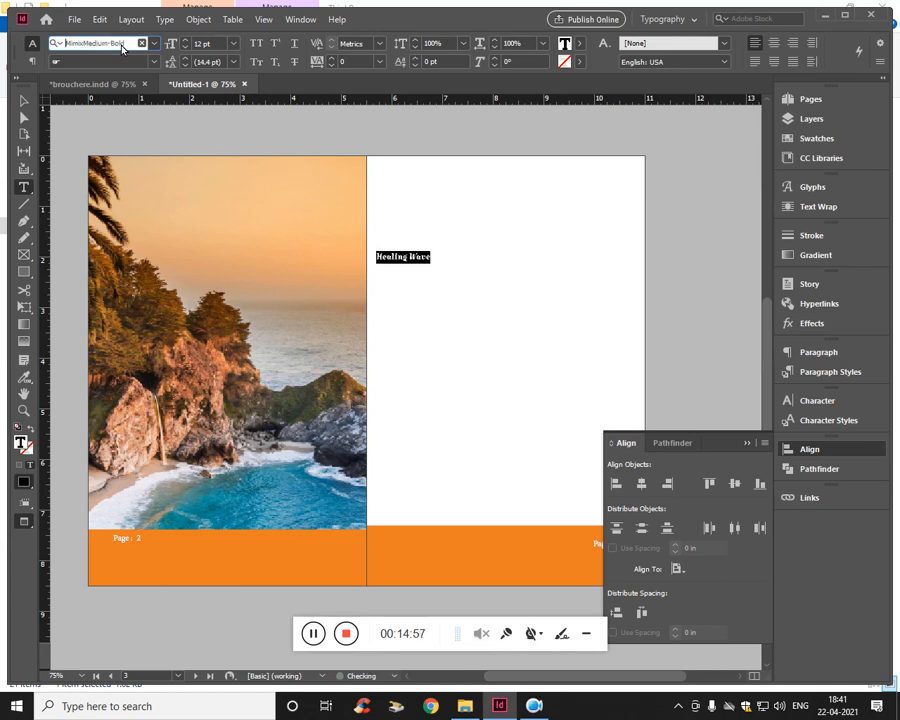
{"action": "key", "text": "Down"}
{"action": "key", "text": "Down"}
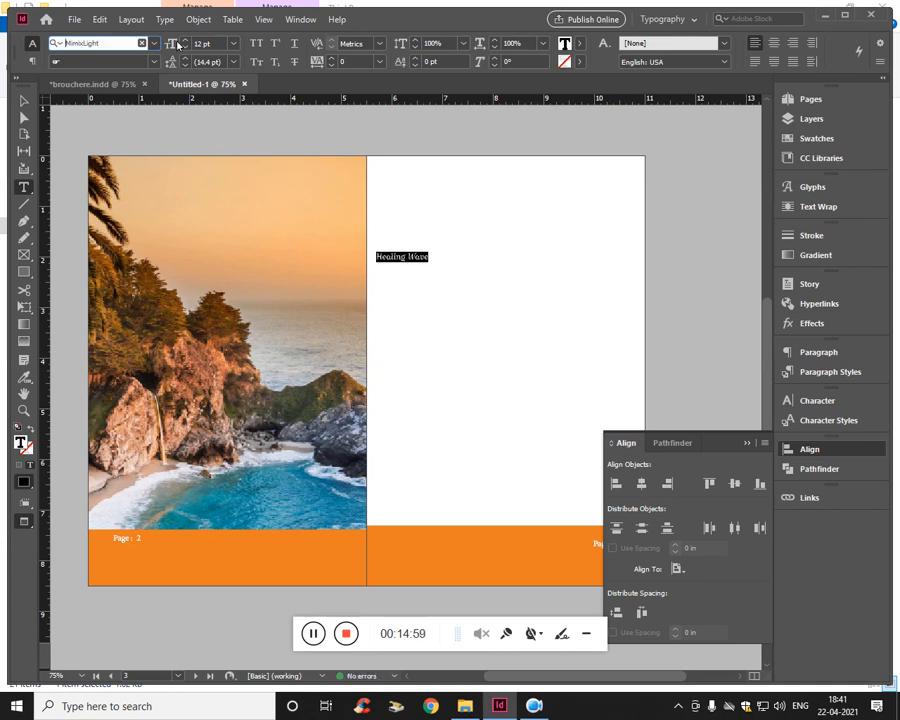
- Increase the Healing Wave heading's font size to 35 pt
{"action": "left_click", "coordinate": [187, 42]}
{"action": "key", "text": "Up"}
{"action": "key", "text": "Up"}
{"action": "key", "text": "Up"}
{"action": "key", "text": "Up"}
{"action": "key", "text": "Up"}
{"action": "key", "text": "Up"}
{"action": "key", "text": "Up"}
{"action": "key", "text": "Up"}
{"action": "key", "text": "Up"}
{"action": "key", "text": "Up"}
{"action": "key", "text": "Up"}
{"action": "key", "text": "Up"}
{"action": "key", "text": "Up"}
{"action": "key", "text": "Up"}
{"action": "key", "text": "Up"}
{"action": "key", "text": "Up"}
{"action": "key", "text": "Up"}
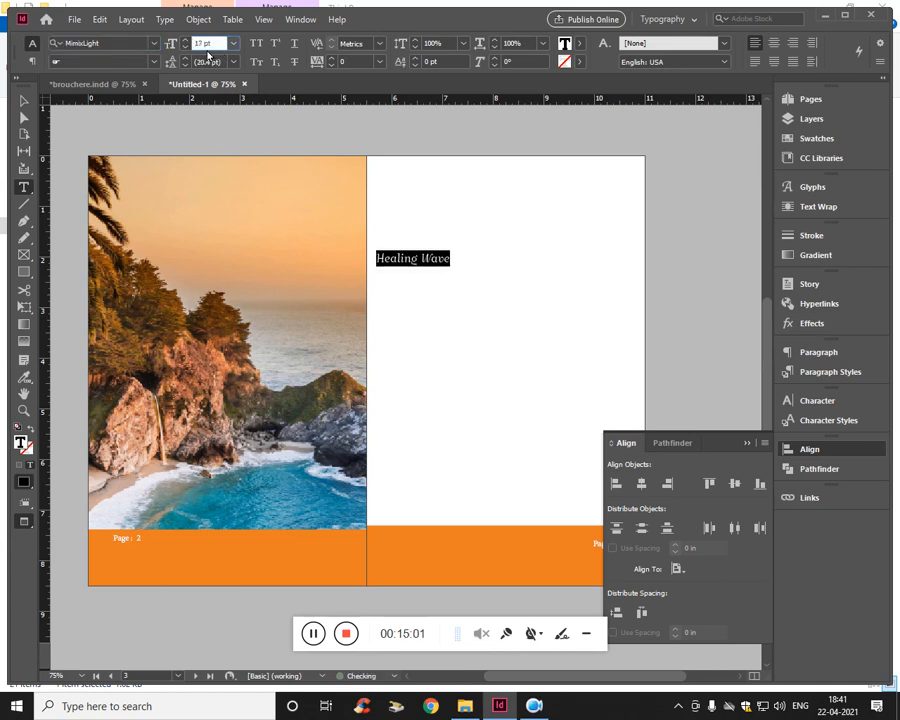
{"action": "key", "text": "Up"}
{"action": "key", "text": "Up"}
{"action": "key", "text": "Up"}
{"action": "key", "text": "Up"}
{"action": "key", "text": "Up"}
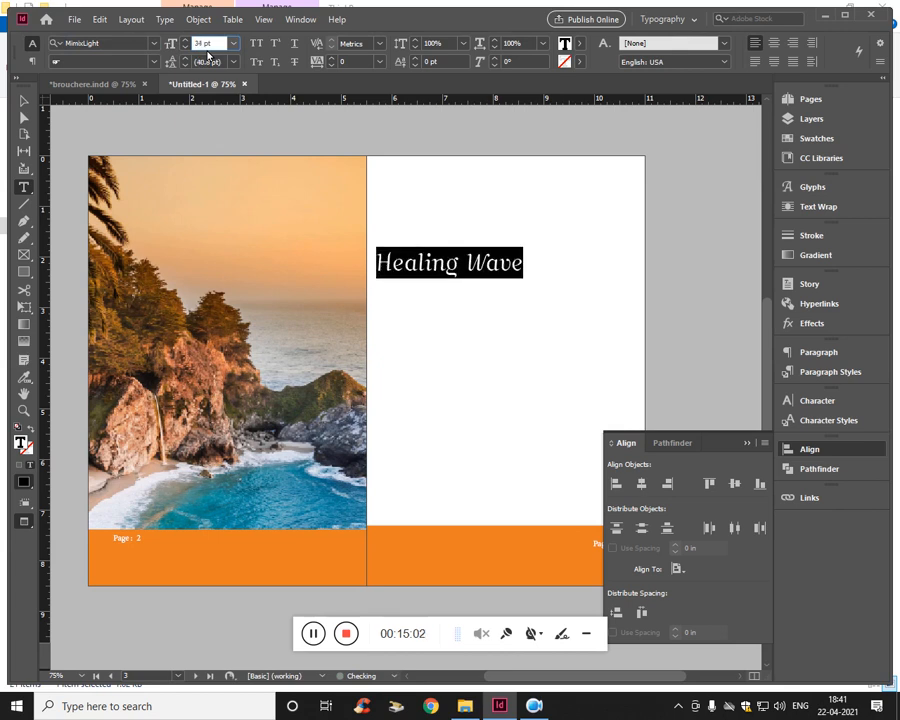
- Select the heading's initial H and look at its Character settings
{"action": "left_click", "coordinate": [409, 276]}
{"action": "left_click", "coordinate": [399, 273]}
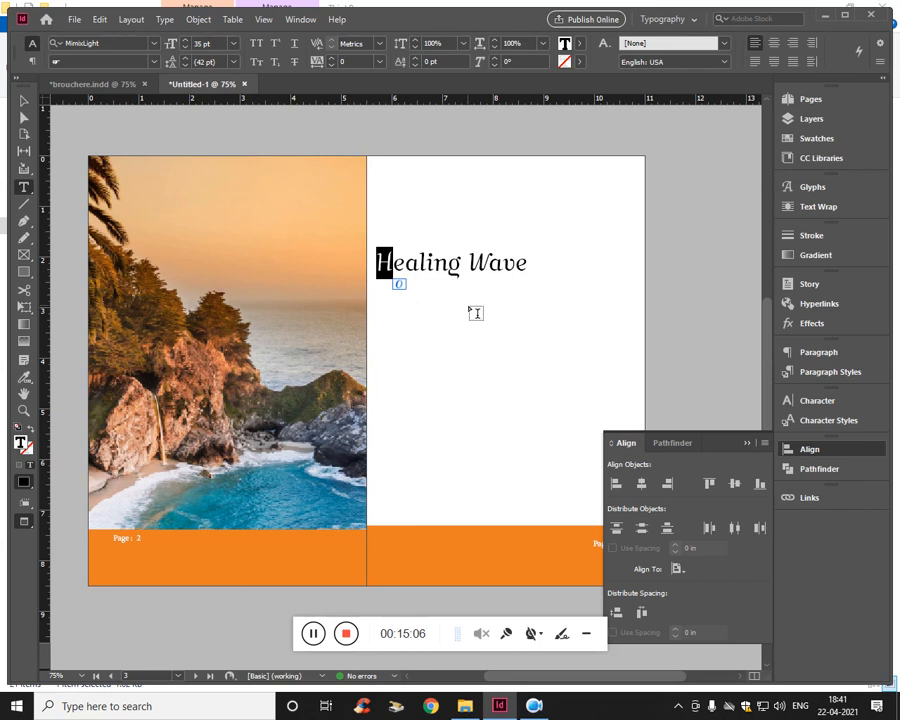
{"action": "left_click", "coordinate": [828, 407]}
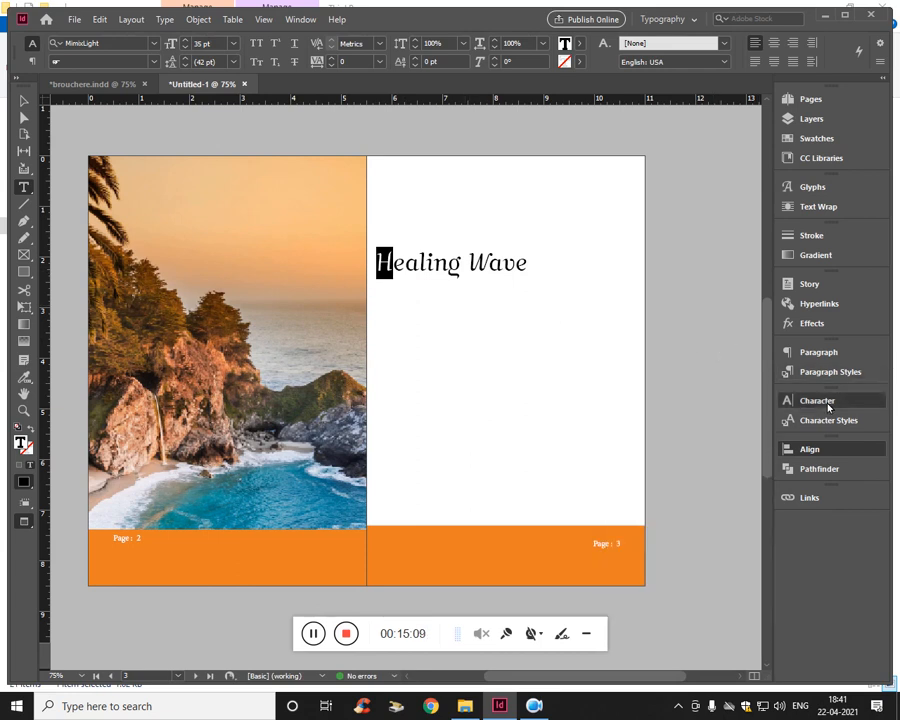
{"action": "left_click", "coordinate": [828, 407]}
{"action": "left_click", "coordinate": [828, 407]}
{"action": "left_click", "coordinate": [828, 407]}
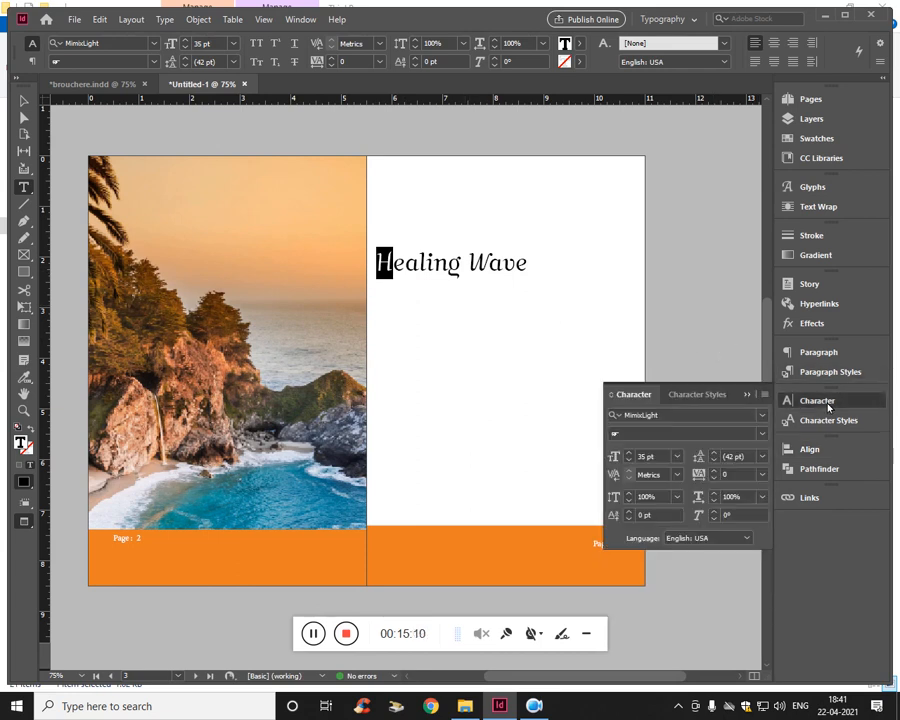
{"action": "left_click", "coordinate": [828, 407]}
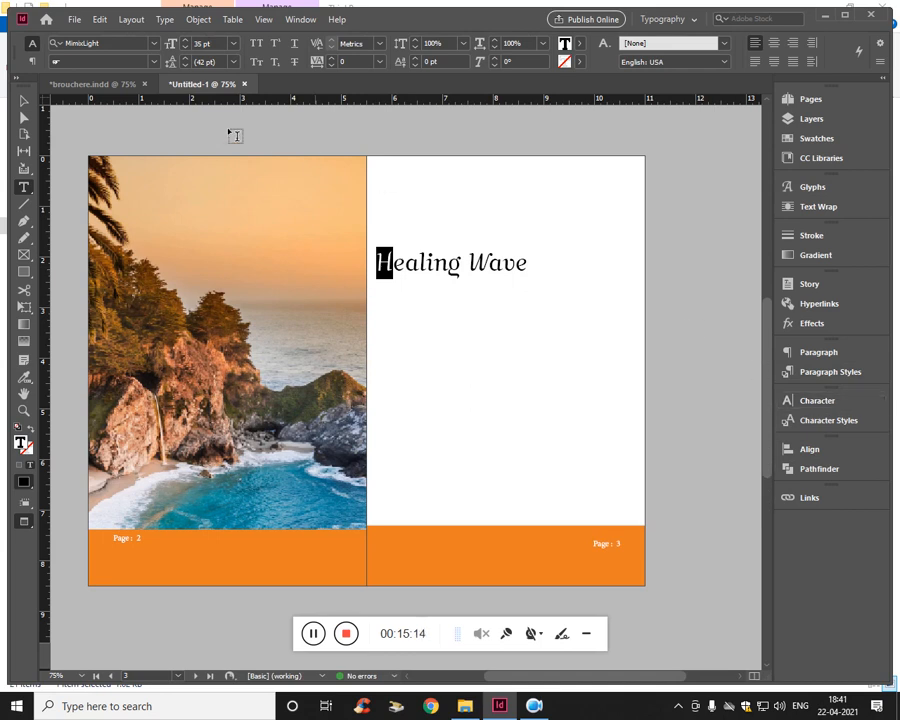
{"action": "left_click", "coordinate": [134, 23]}
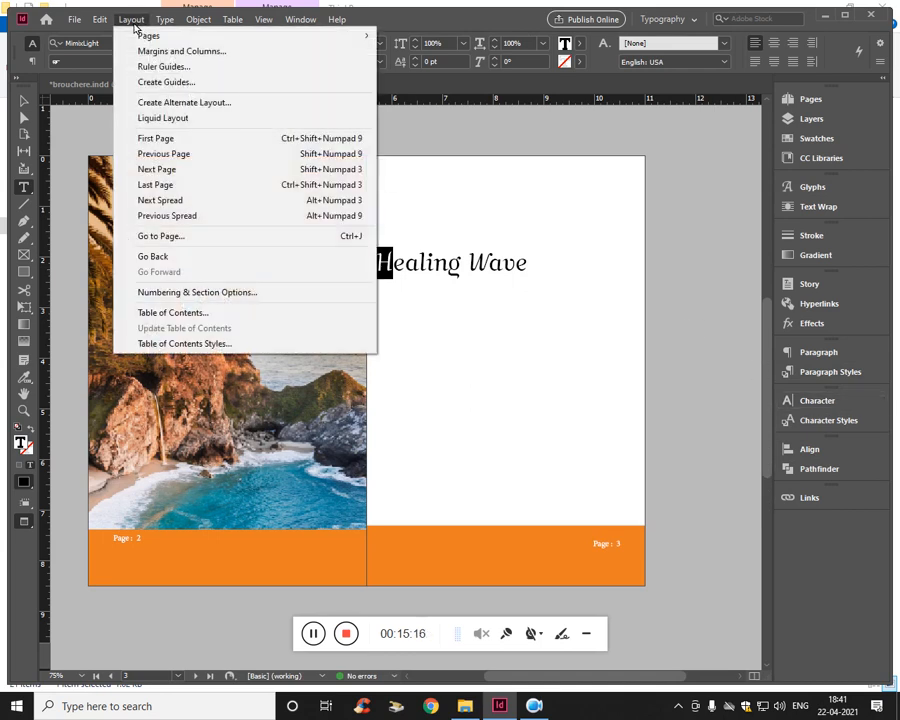
{"action": "mouse_move", "coordinate": [103, 21]}
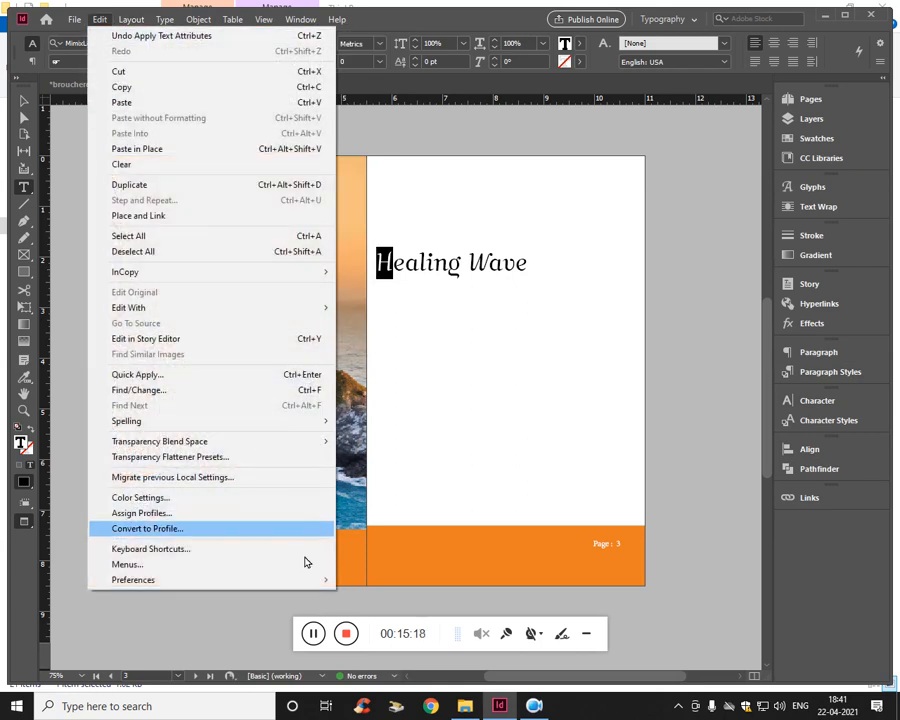
{"action": "left_click", "coordinate": [315, 634]}
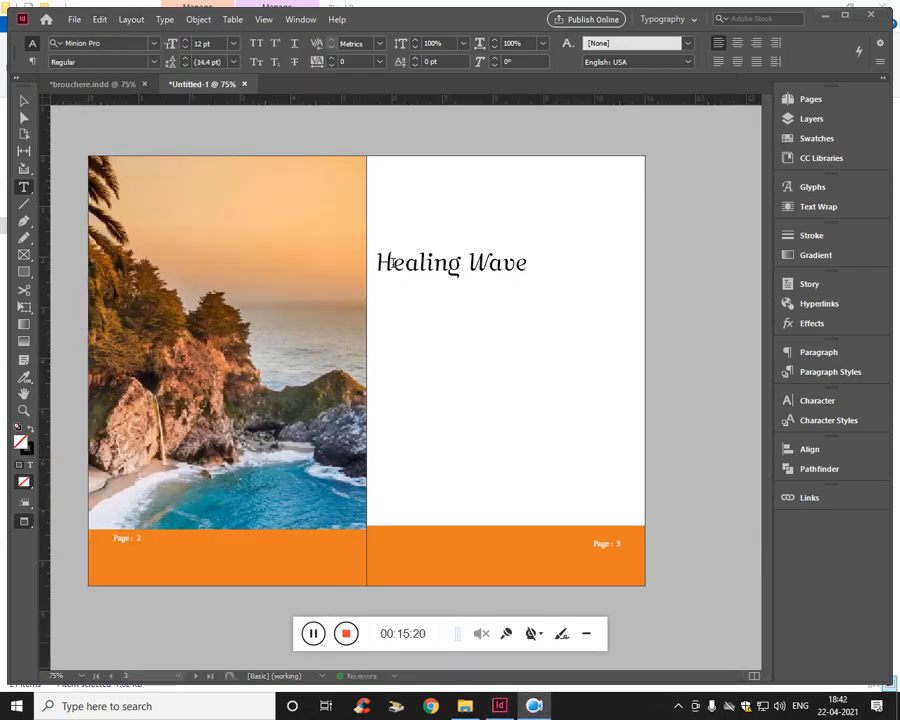
- Try a copyright symbol in place of the heading's initial H and retype the letter
{"action": "left_click_drag", "start_coordinate": [393, 263], "coordinate": [378, 264]}
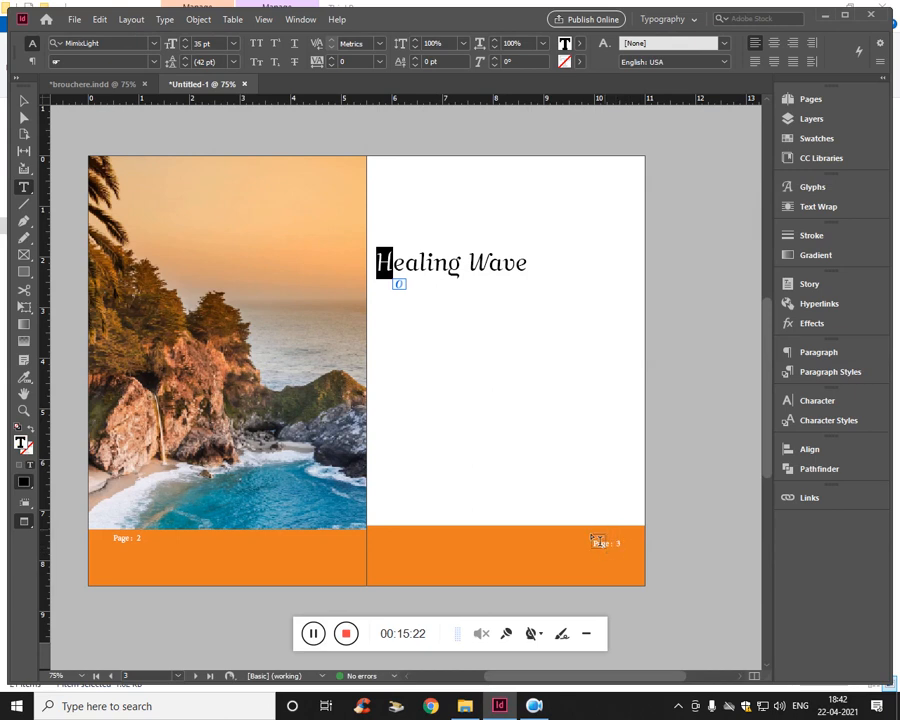
{"action": "left_click", "coordinate": [164, 20]}
{"action": "mouse_move", "coordinate": [222, 437]}
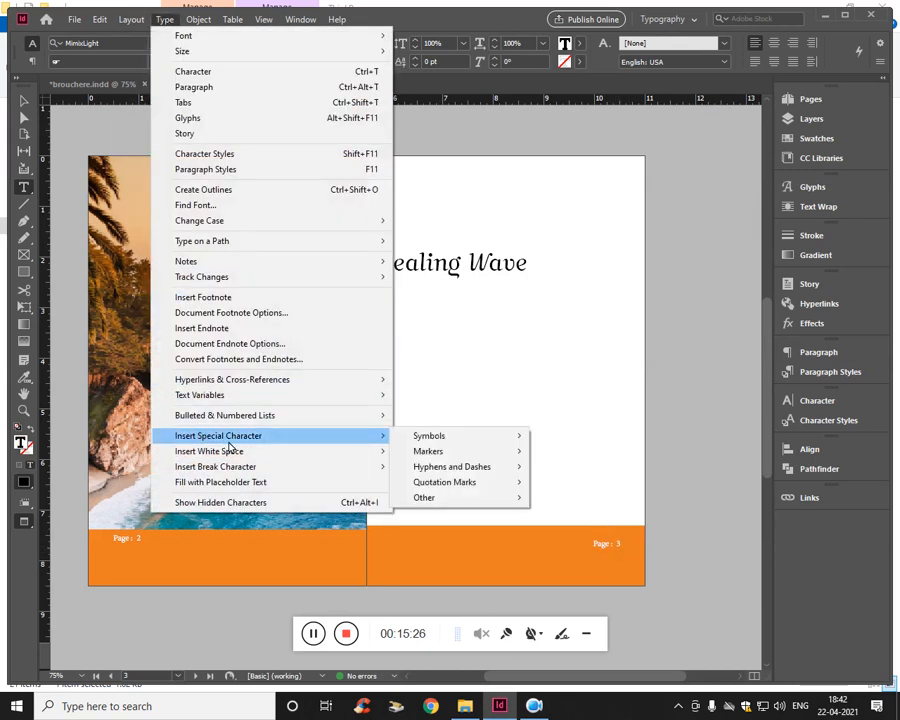
{"action": "mouse_move", "coordinate": [470, 442]}
{"action": "left_click", "coordinate": [574, 453]}
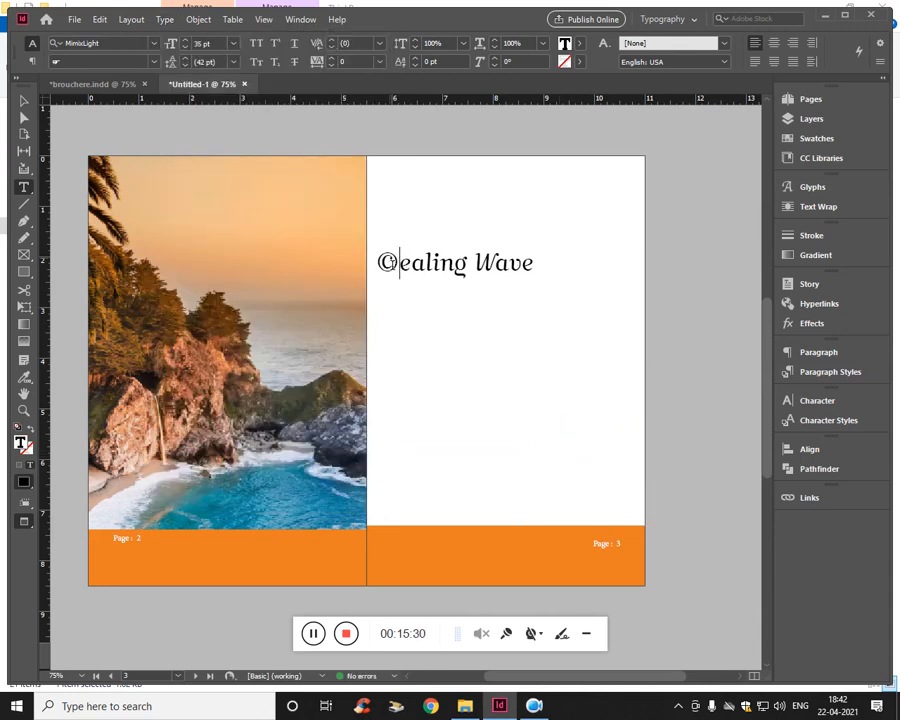
{"action": "key", "text": "BackSpace"}
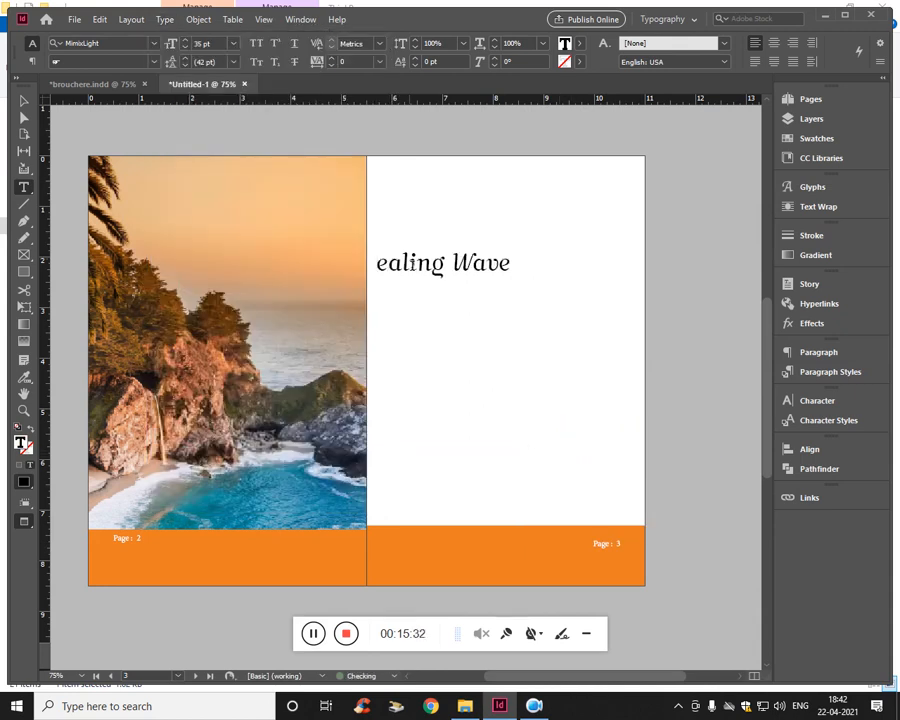
{"action": "type", "text": "H"}
- Select the heading's initial H and look at its alternate glyphs in MimixLight
{"action": "key", "text": "shift+Left"}
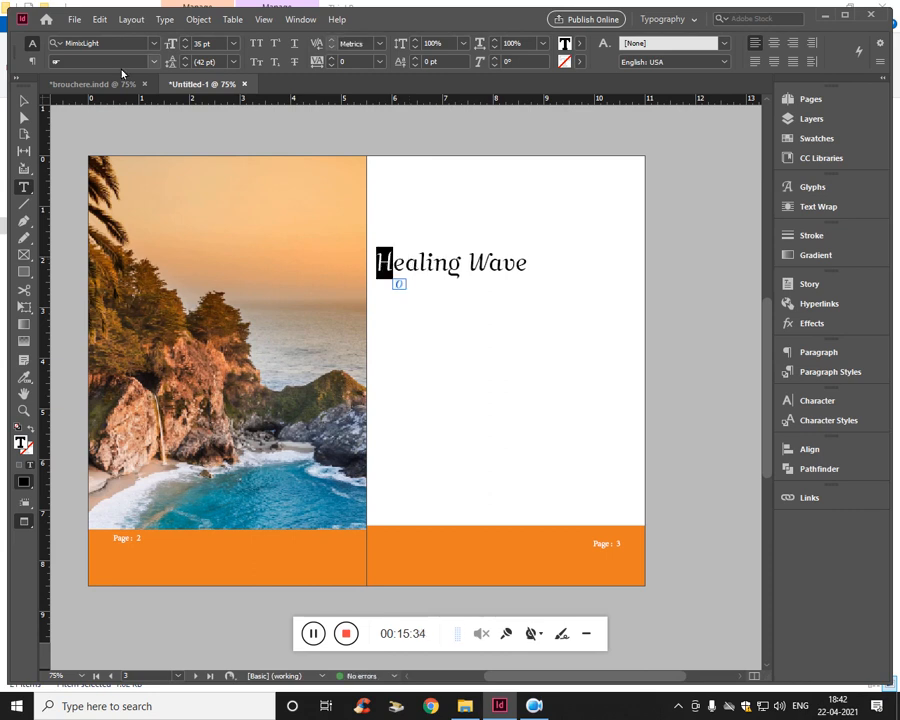
{"action": "key", "text": "alt+shift+F11"}
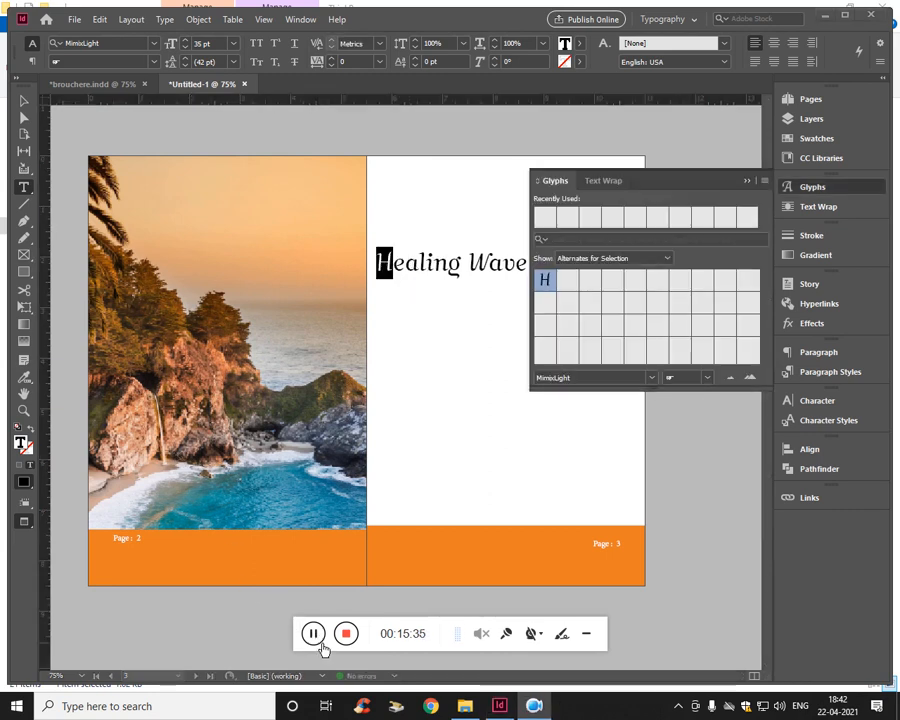
{"action": "left_click", "coordinate": [131, 19]}
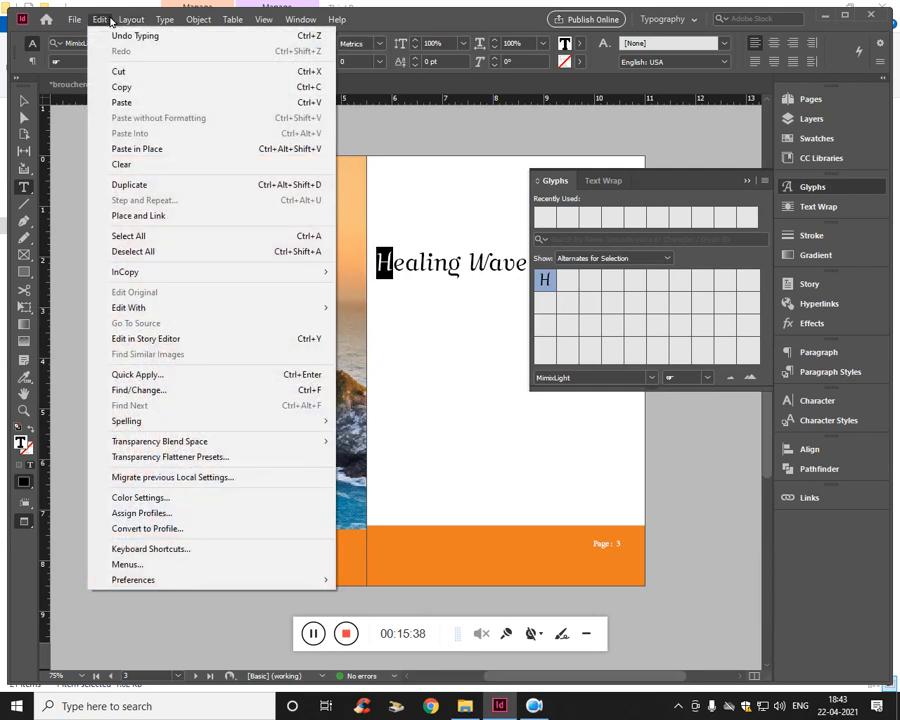
{"action": "mouse_move", "coordinate": [164, 19]}
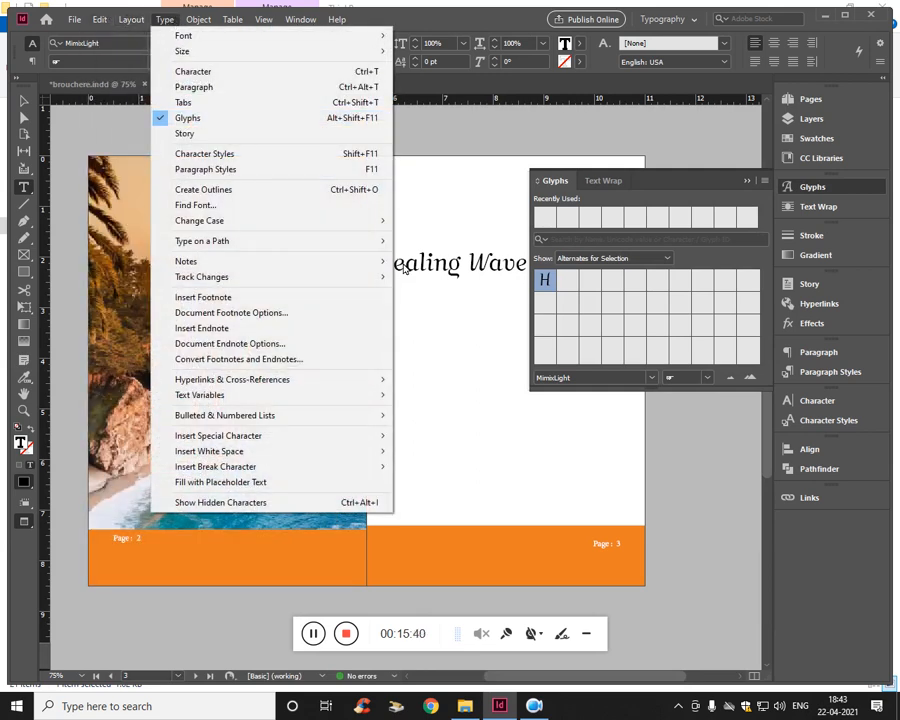
{"action": "left_click_drag", "start_coordinate": [395, 269], "coordinate": [364, 268]}
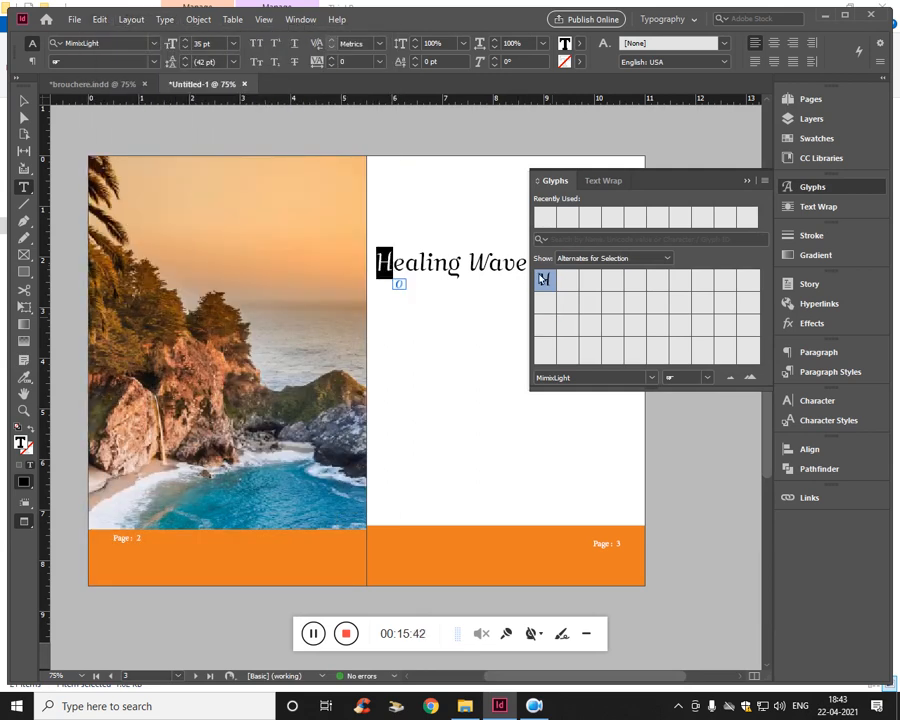
- Try successive fonts on the heading's initial H and set it to Mouley Regular
{"action": "left_click", "coordinate": [118, 45]}
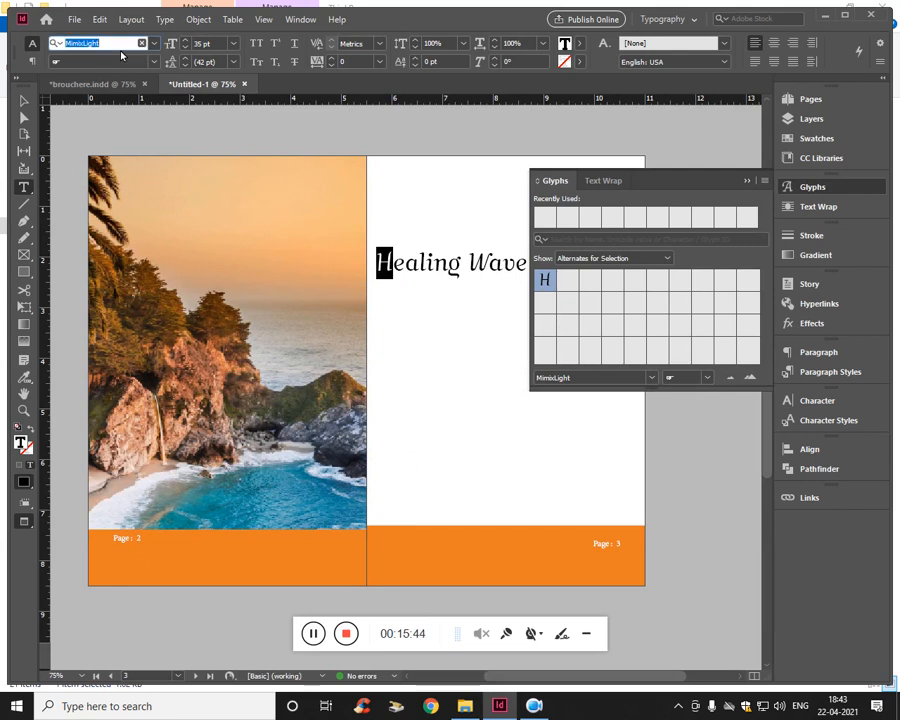
{"action": "key", "text": "Down"}
{"action": "key", "text": "Down"}
{"action": "key", "text": "Down"}
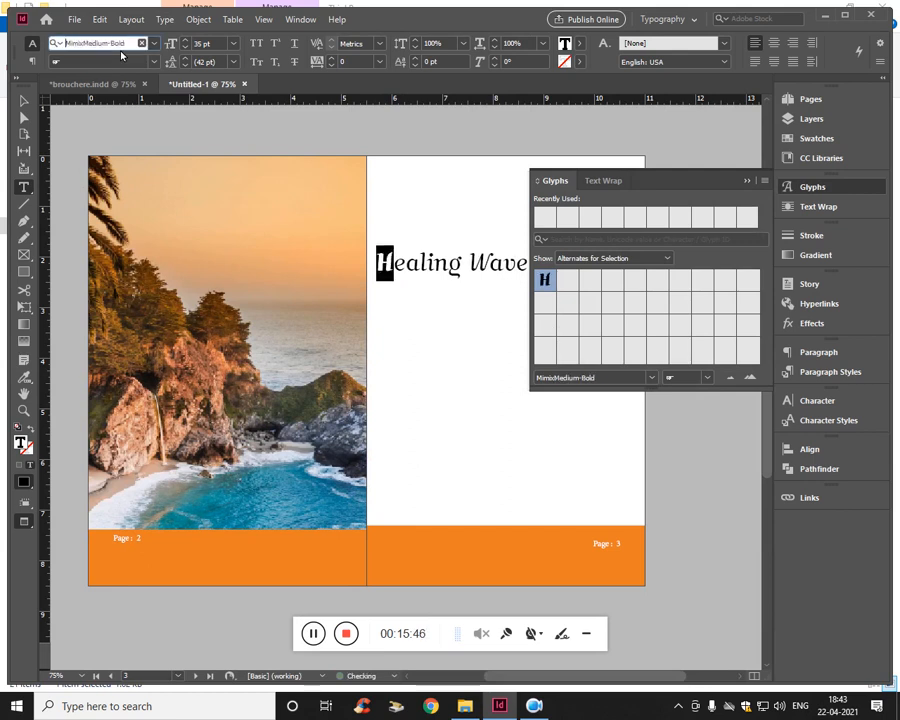
{"action": "key", "text": "Down"}
{"action": "key", "text": "Down"}
{"action": "key", "text": "Down"}
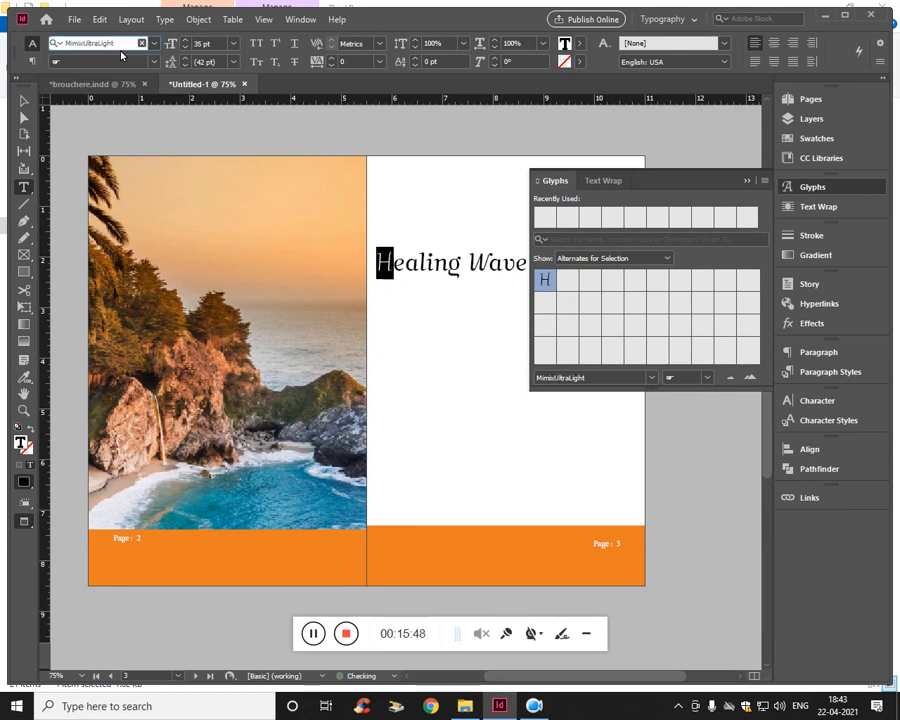
{"action": "key", "text": "Down"}
{"action": "key", "text": "Down"}
{"action": "key", "text": "Down"}
{"action": "key", "text": "Down"}
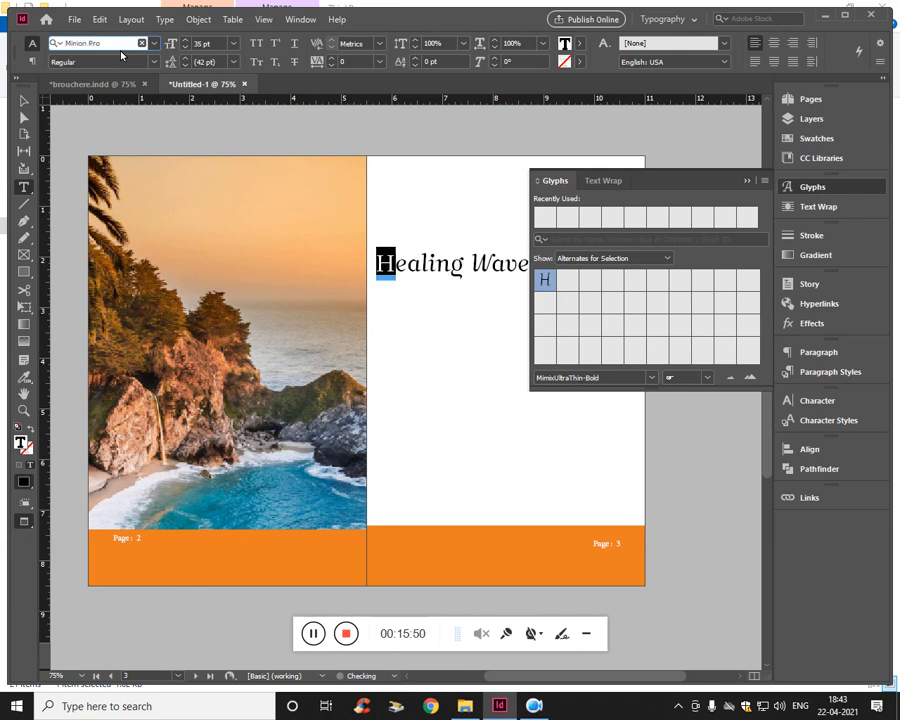
{"action": "key", "text": "Down"}
{"action": "key", "text": "Down"}
{"action": "key", "text": "Down"}
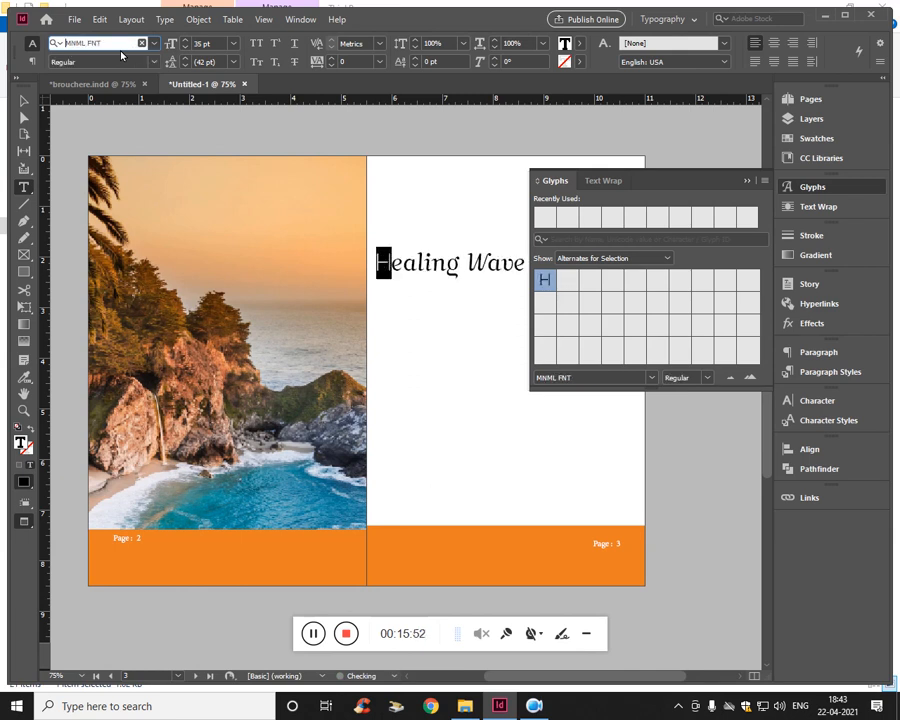
{"action": "key", "text": "Down"}
{"action": "key", "text": "Down"}
{"action": "key", "text": "Down"}
{"action": "key", "text": "Down"}
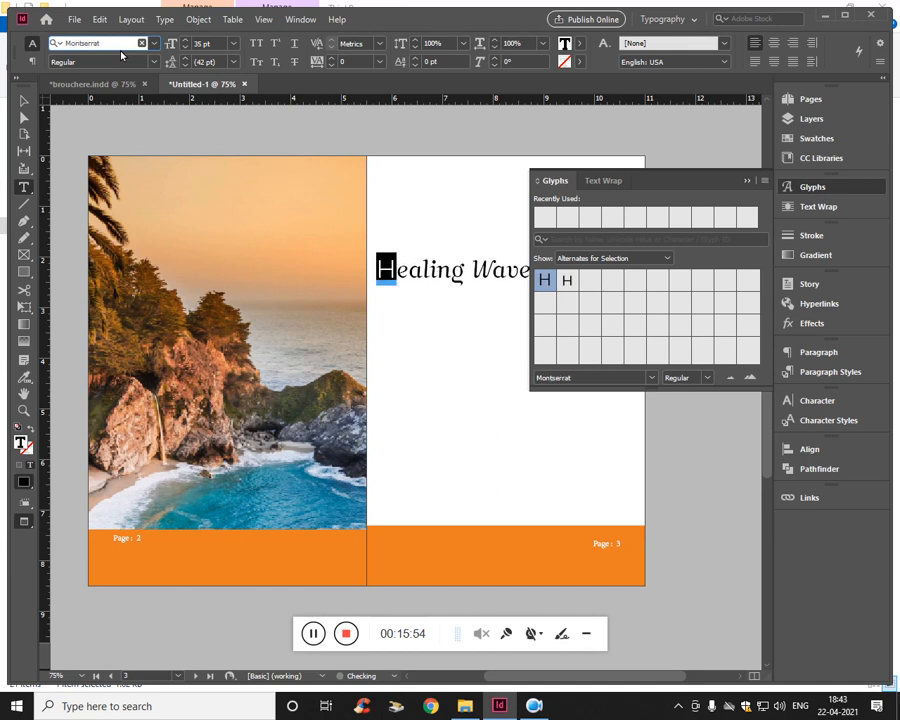
{"action": "key", "text": "Down"}
{"action": "key", "text": "Down"}
{"action": "key", "text": "Down"}
{"action": "key", "text": "Down"}
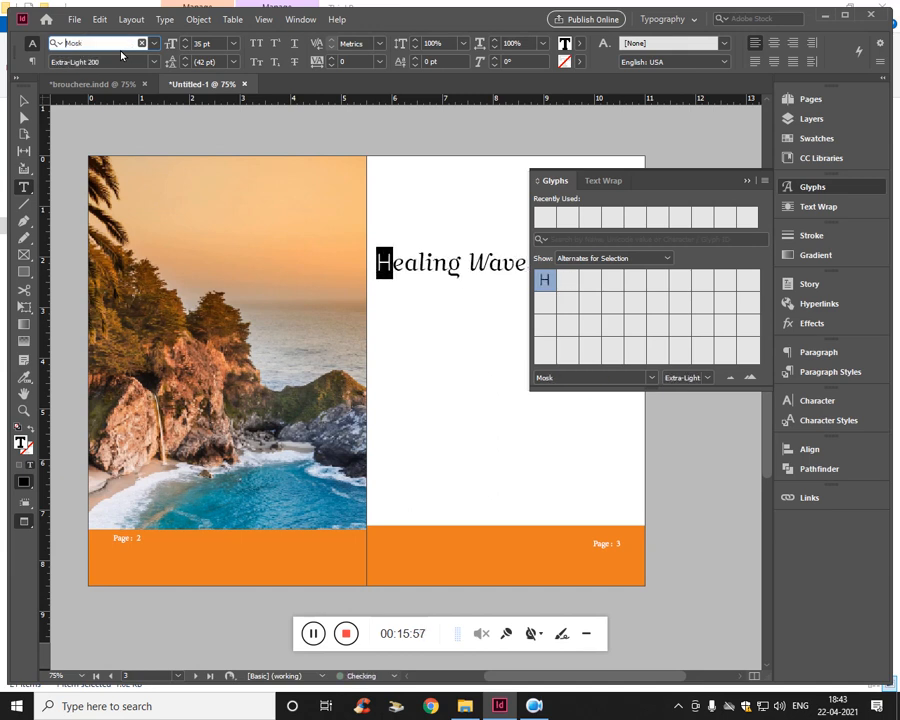
{"action": "key", "text": "Down"}
{"action": "key", "text": "Down"}
{"action": "key", "text": "Down"}
{"action": "key", "text": "Down"}
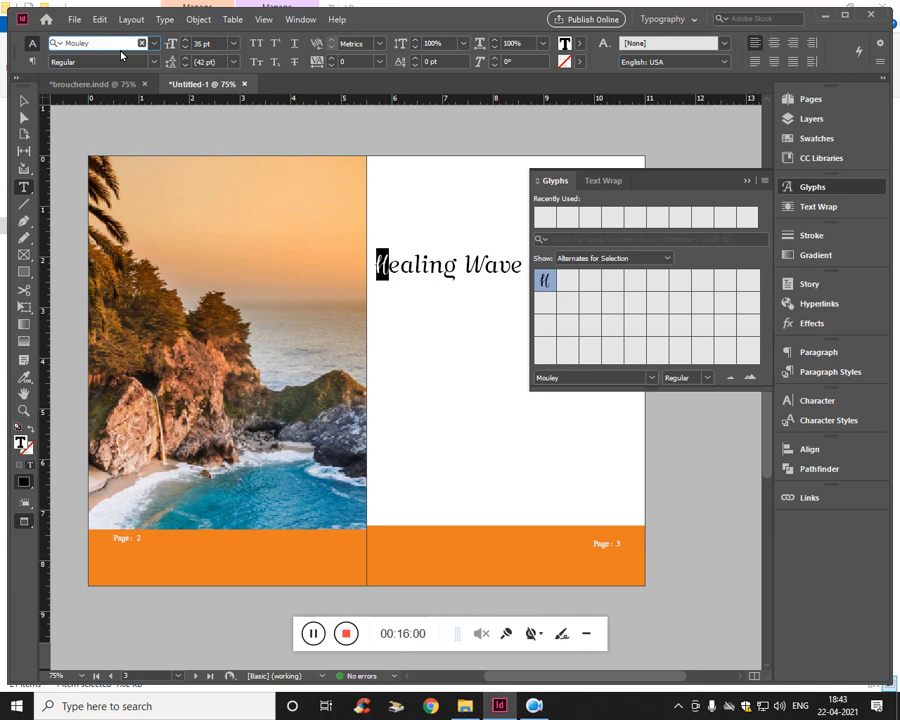
- Enlarge the heading's initial H to 59 pt
{"action": "left_click", "coordinate": [221, 46]}
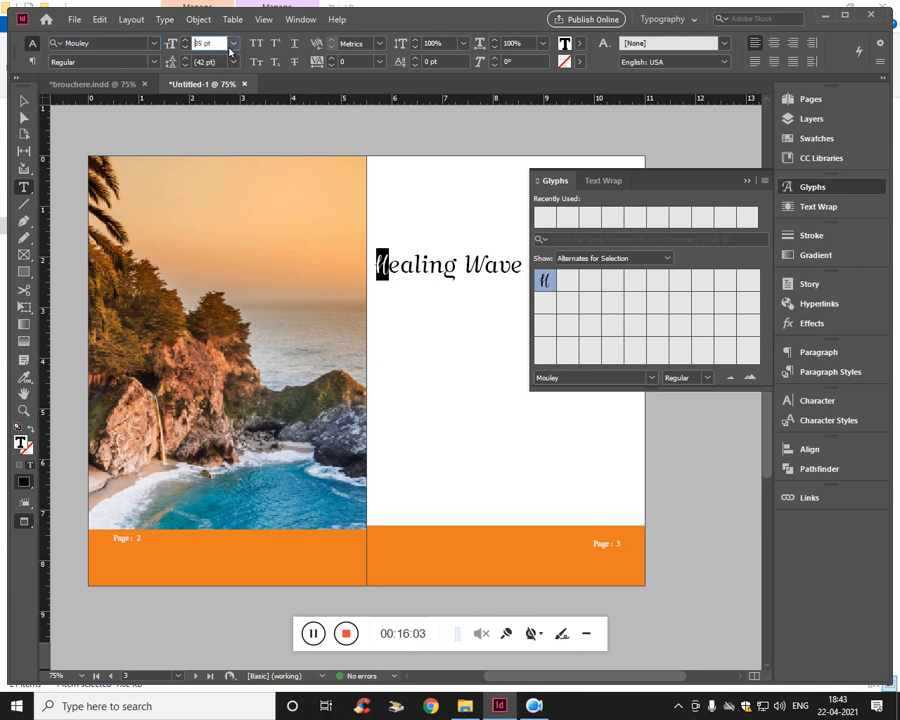
{"action": "key", "text": "Up"}
{"action": "key", "text": "Up"}
{"action": "key", "text": "Up"}
{"action": "key", "text": "Up"}
{"action": "key", "text": "Up"}
{"action": "key", "text": "Up"}
{"action": "key", "text": "Up"}
{"action": "key", "text": "Up"}
{"action": "key", "text": "Up"}
{"action": "key", "text": "Up"}
{"action": "key", "text": "Up"}
{"action": "key", "text": "Up"}
{"action": "key", "text": "Up"}
{"action": "key", "text": "Up"}
{"action": "key", "text": "Up"}
{"action": "key", "text": "Up"}
{"action": "key", "text": "Up"}
{"action": "key", "text": "Up"}
{"action": "key", "text": "Up"}
{"action": "key", "text": "Up"}
{"action": "key", "text": "Up"}
{"action": "key", "text": "Up"}
{"action": "key", "text": "Up"}
{"action": "key", "text": "Up"}
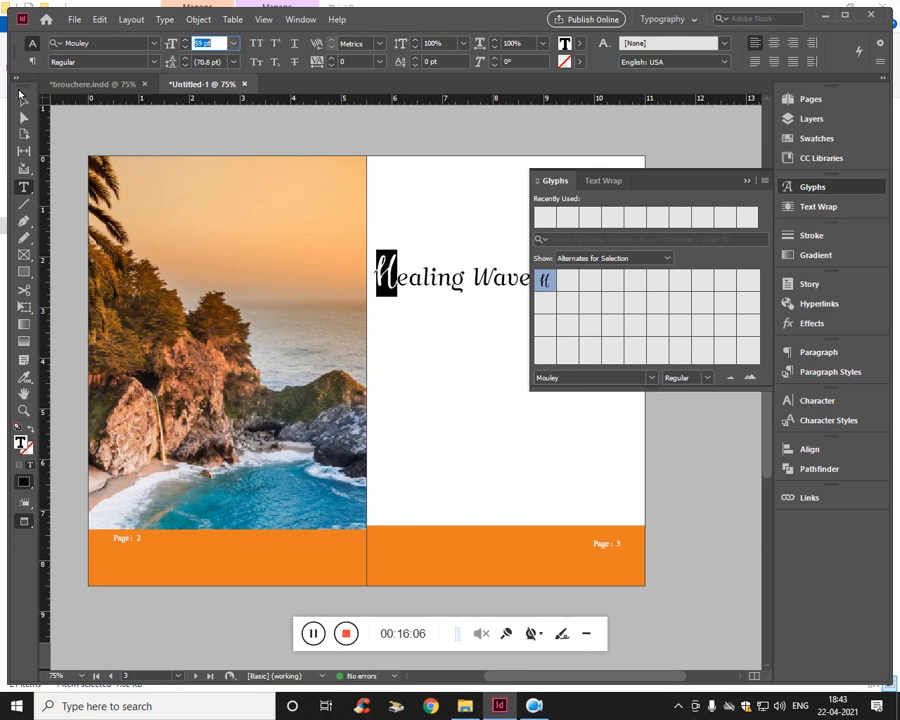
- Close the Glyphs panel and narrow the heading's text frame to fit closely around the text
{"action": "key", "text": "Escape"}
{"action": "left_click", "coordinate": [746, 182]}
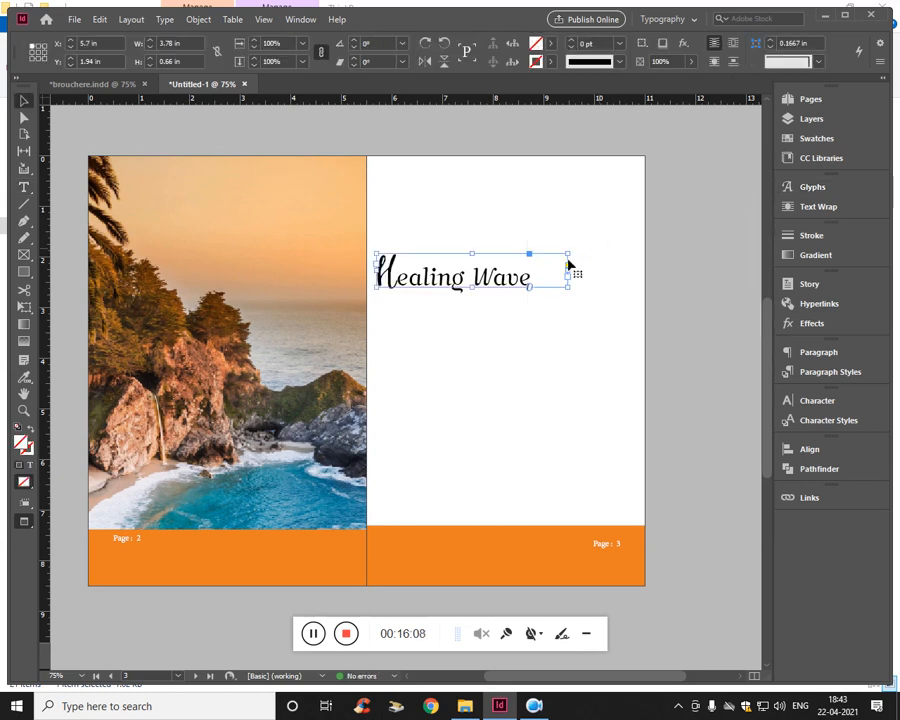
{"action": "left_click_drag", "start_coordinate": [570, 275], "coordinate": [537, 278]}
- Recolor the whole Healing Wave heading with the footer's orange, eb7f23, sampled with the Color Picker's eyedropper
{"action": "triple_click", "coordinate": [499, 281]}
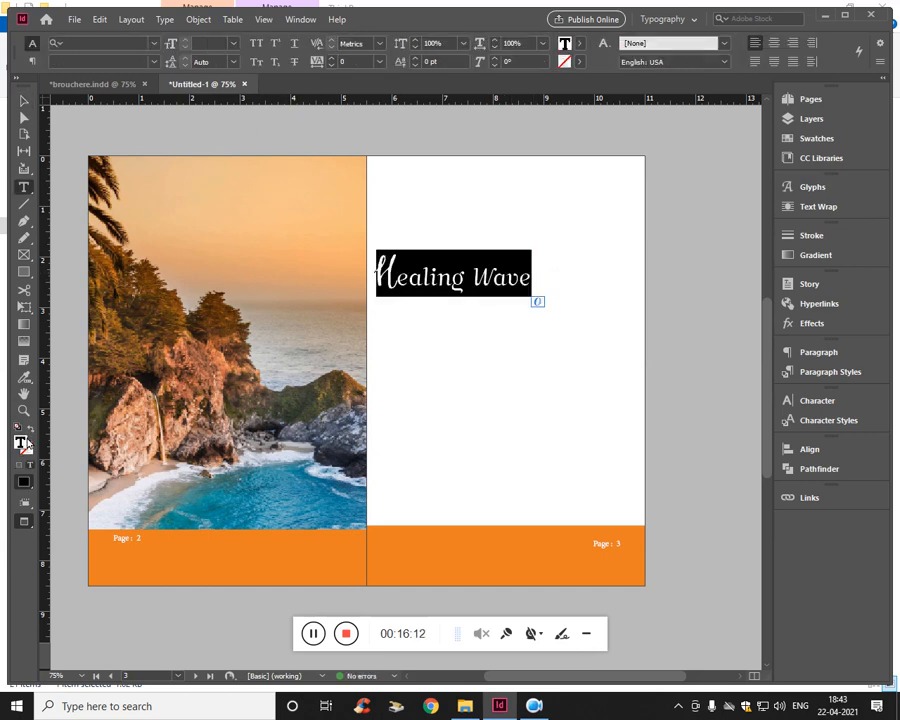
{"action": "double_click", "coordinate": [22, 443]}
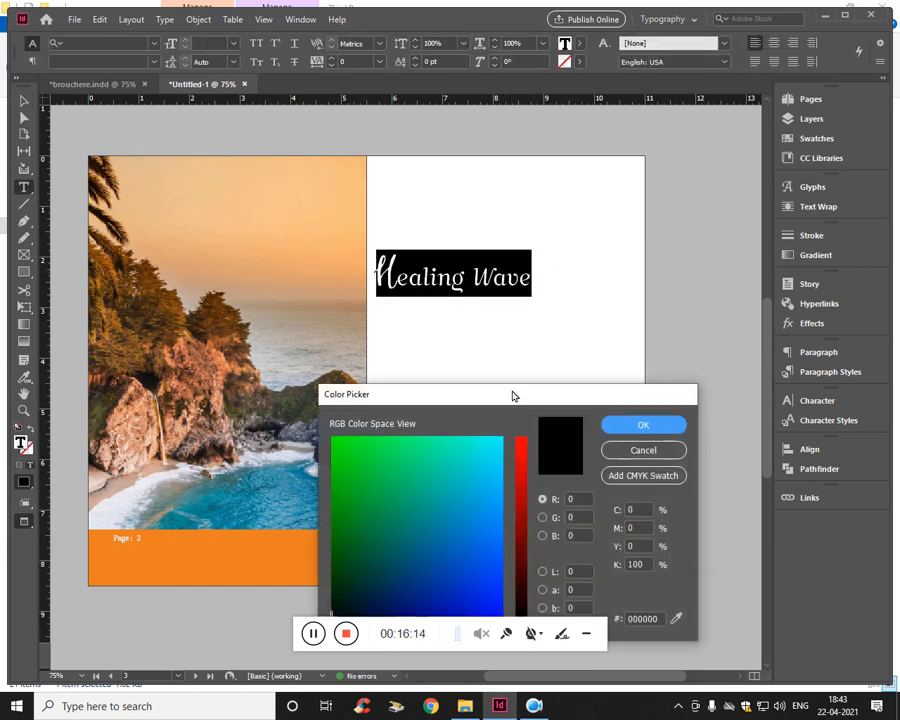
{"action": "left_click_drag", "start_coordinate": [512, 396], "coordinate": [595, 233]}
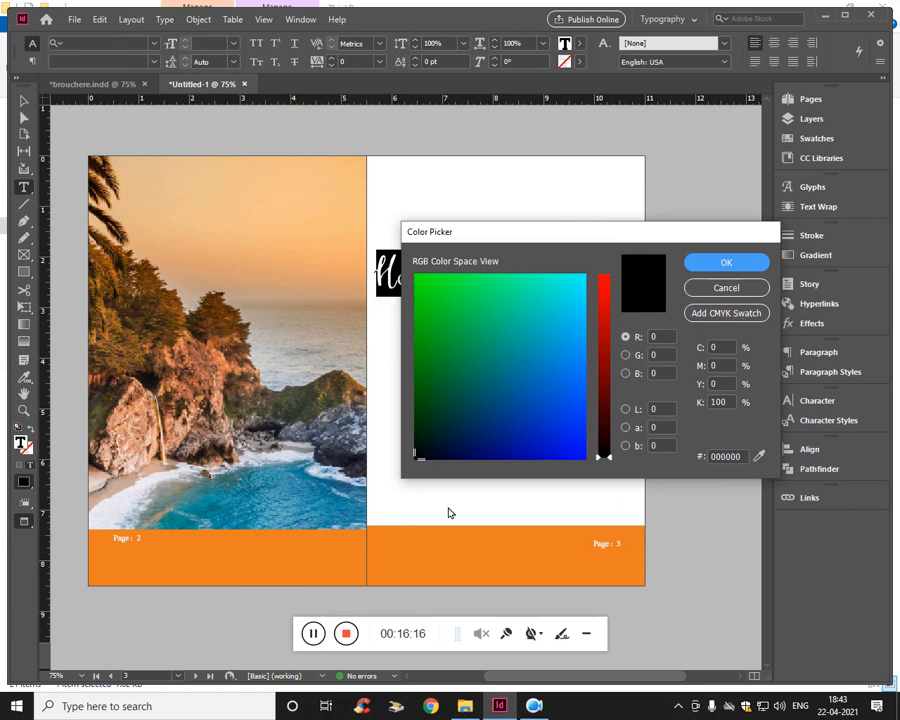
{"action": "left_click", "coordinate": [761, 456]}
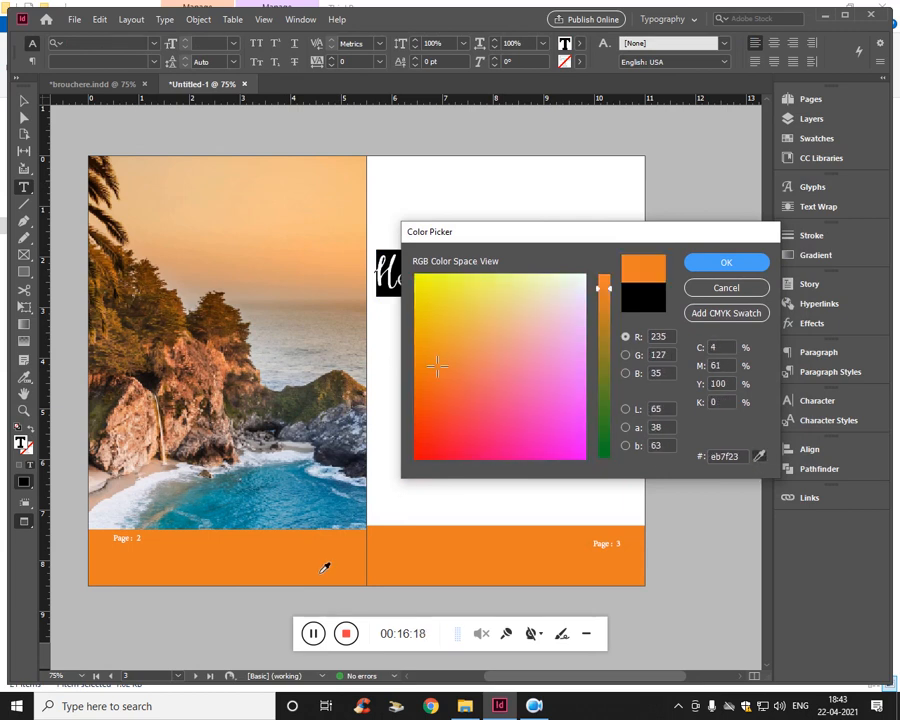
{"action": "left_click", "coordinate": [722, 262]}
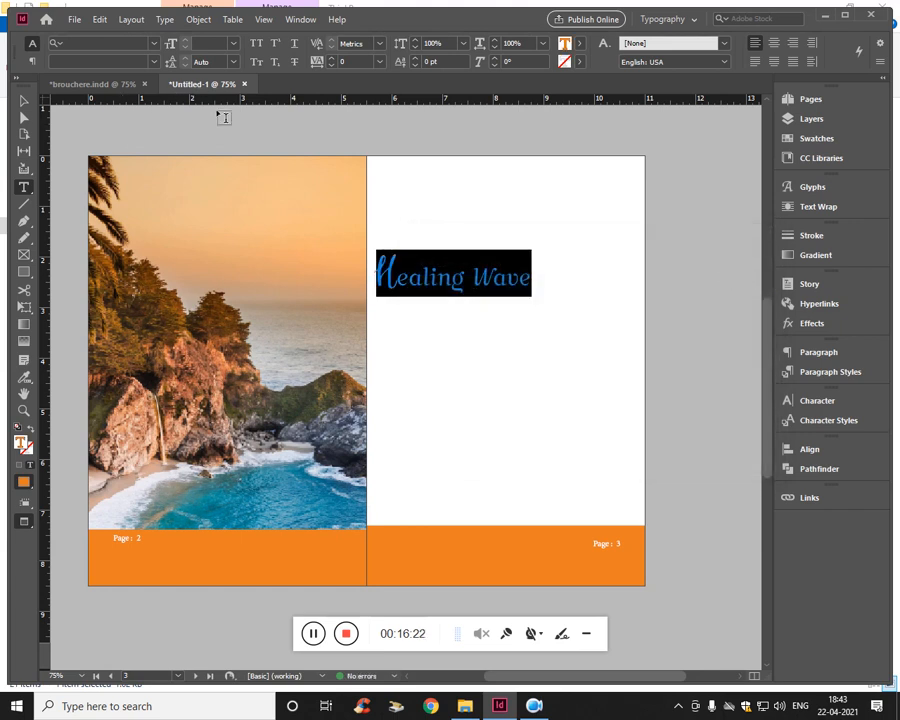
- Try 8 pt leading on the heading, return it to Auto and deselect the text
{"action": "left_click", "coordinate": [236, 63]}
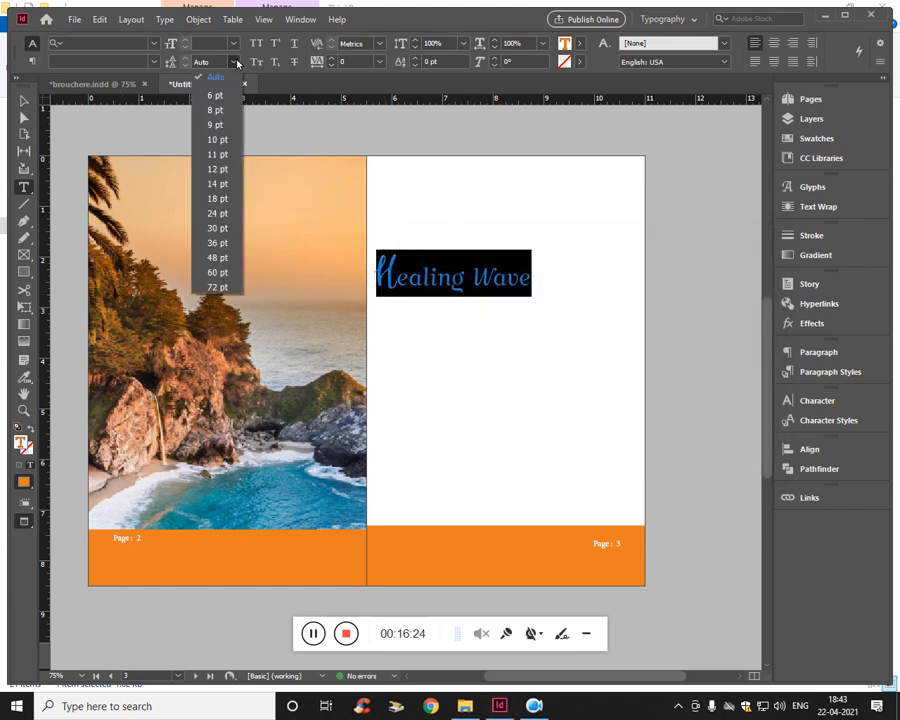
{"action": "left_click", "coordinate": [216, 110]}
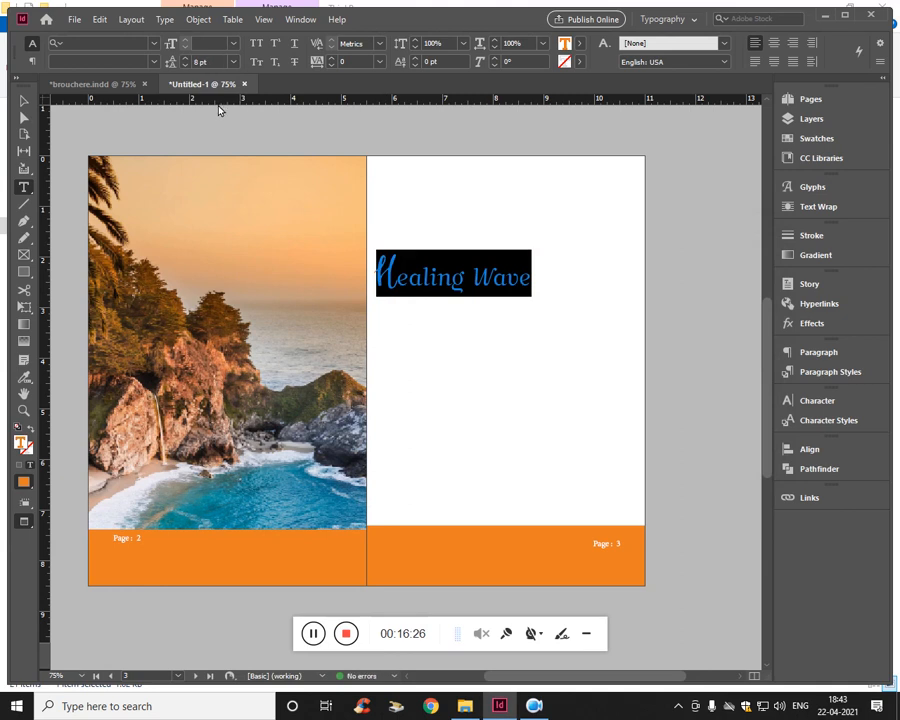
{"action": "left_click", "coordinate": [236, 63]}
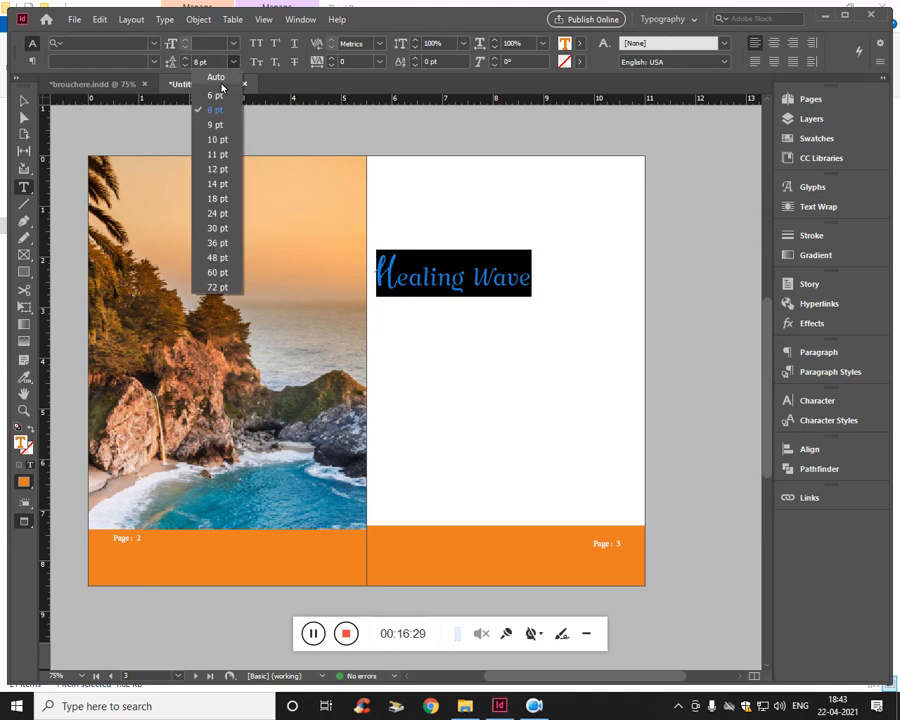
{"action": "left_click", "coordinate": [218, 80]}
{"action": "key", "text": "Escape"}
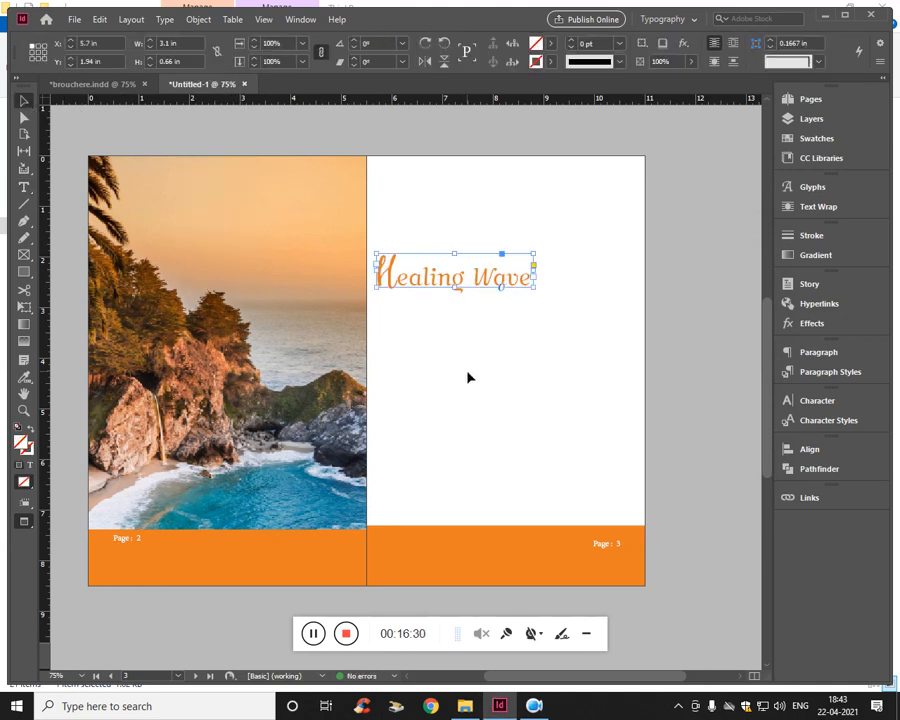
{"action": "left_click", "coordinate": [468, 376]}
{"action": "left_click", "coordinate": [461, 287]}
{"action": "left_click", "coordinate": [460, 380]}
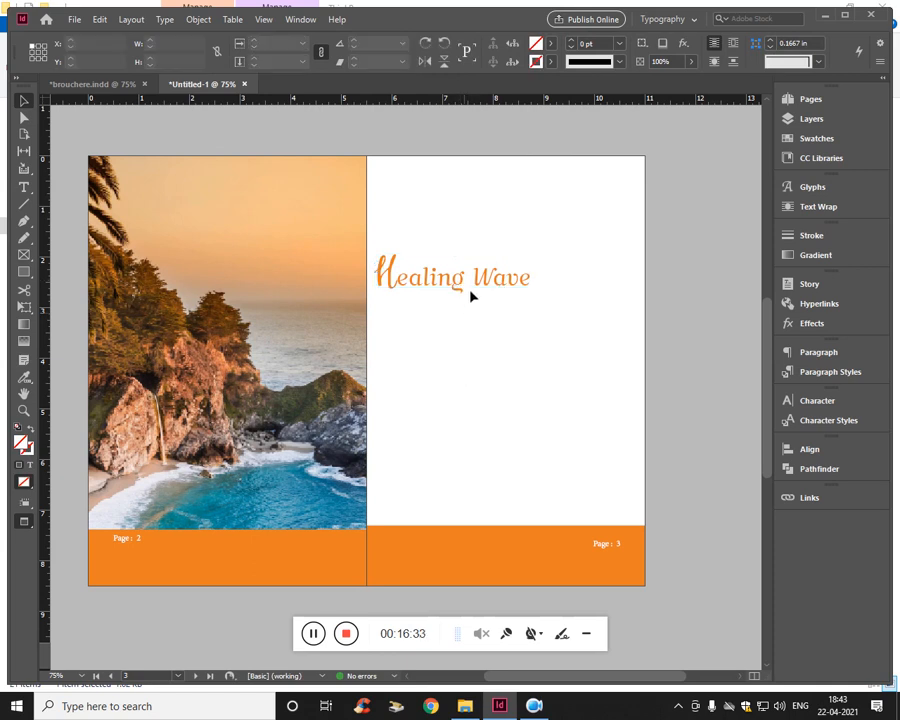
- Select the whole heading text and create a new paragraph style from it
{"action": "left_click", "coordinate": [468, 288]}
{"action": "double_click", "coordinate": [456, 292]}
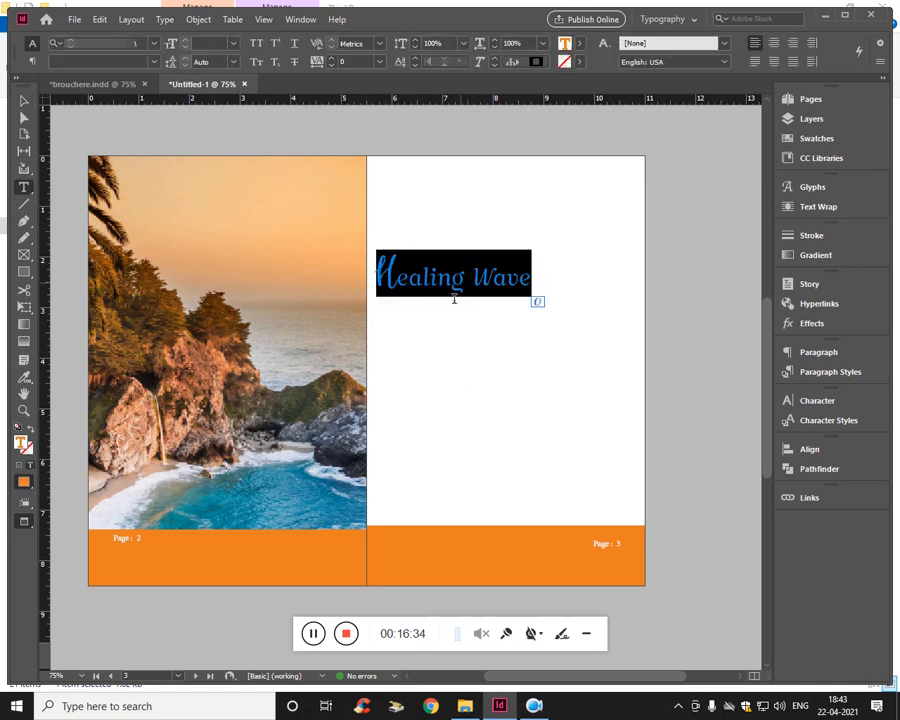
{"action": "scroll", "coordinate": [430, 360], "scroll_direction": "down", "scroll_amount": 10}
{"action": "scroll", "coordinate": [336, 371], "scroll_direction": "up", "scroll_amount": 10}
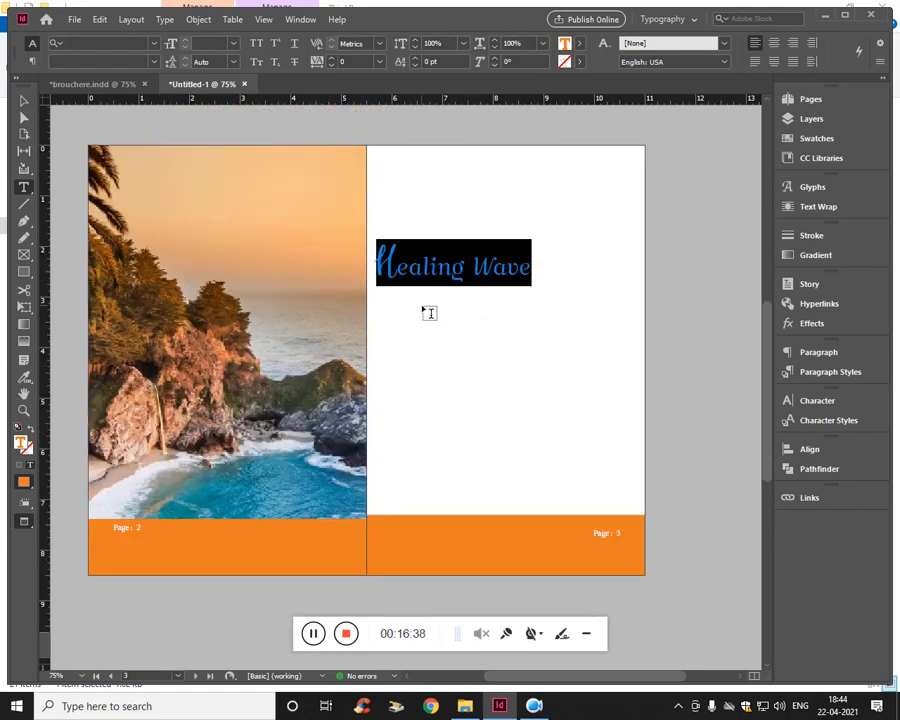
{"action": "left_click", "coordinate": [830, 372]}
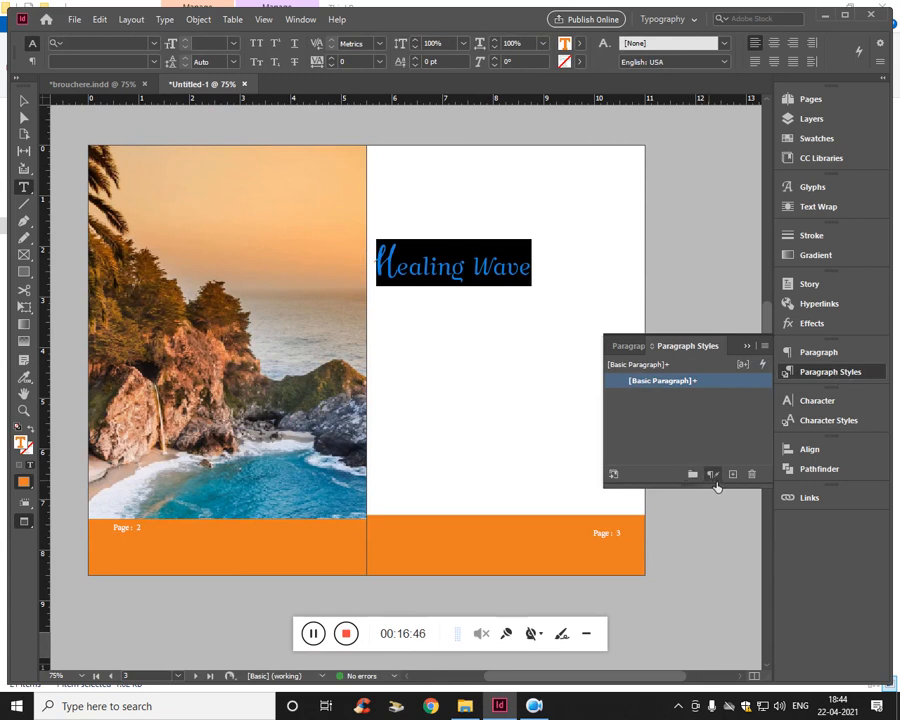
{"action": "left_click", "coordinate": [733, 476]}
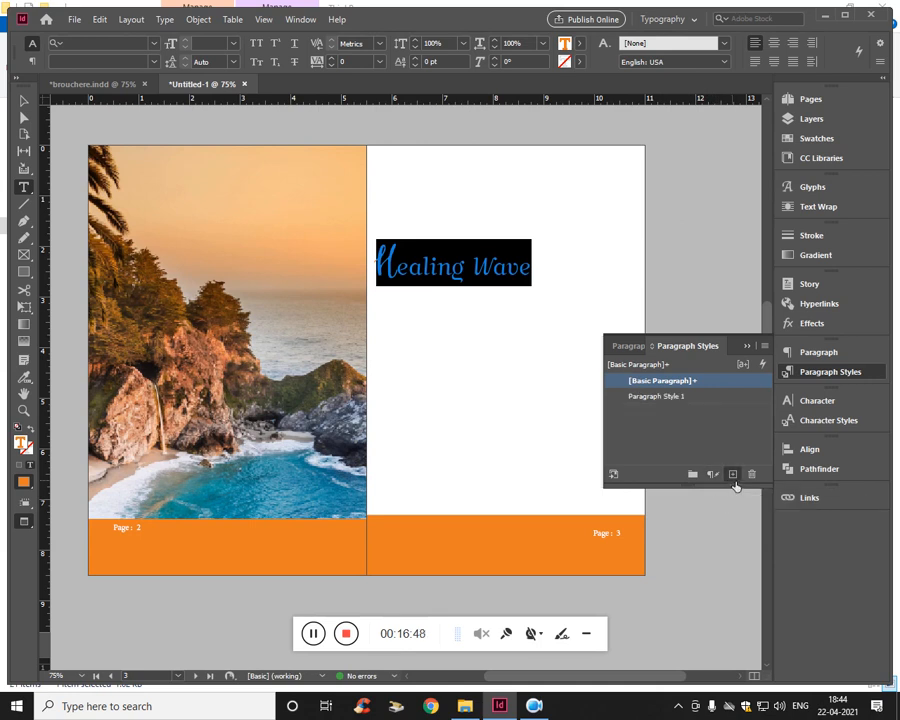
{"action": "left_click", "coordinate": [663, 397]}
- Rename the new paragraph style as "UDS - MainHeadin"
{"action": "double_click", "coordinate": [664, 398]}
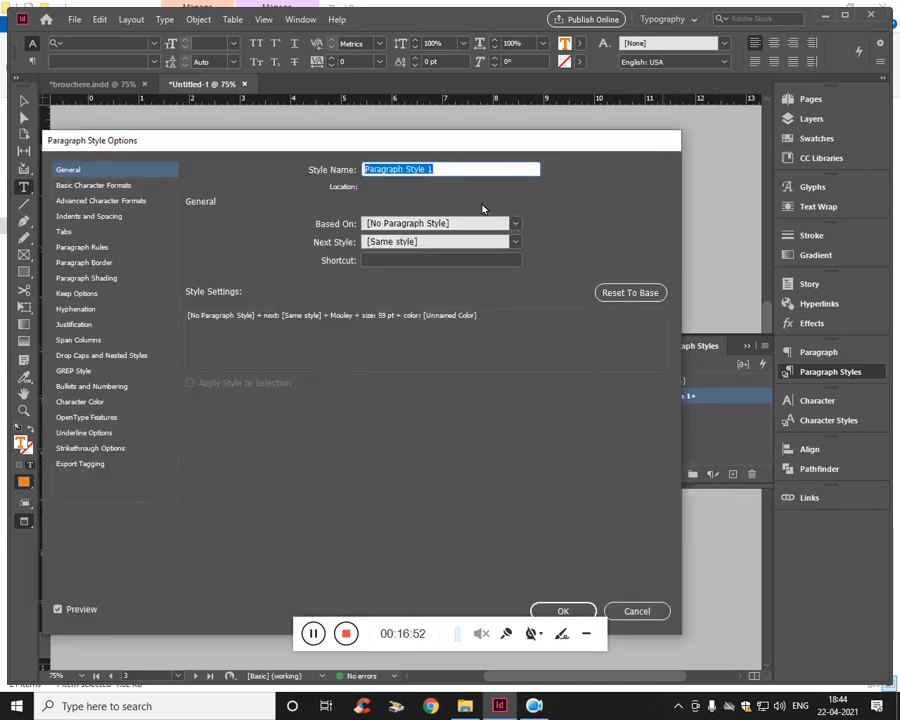
{"action": "type", "text": "Ma"}
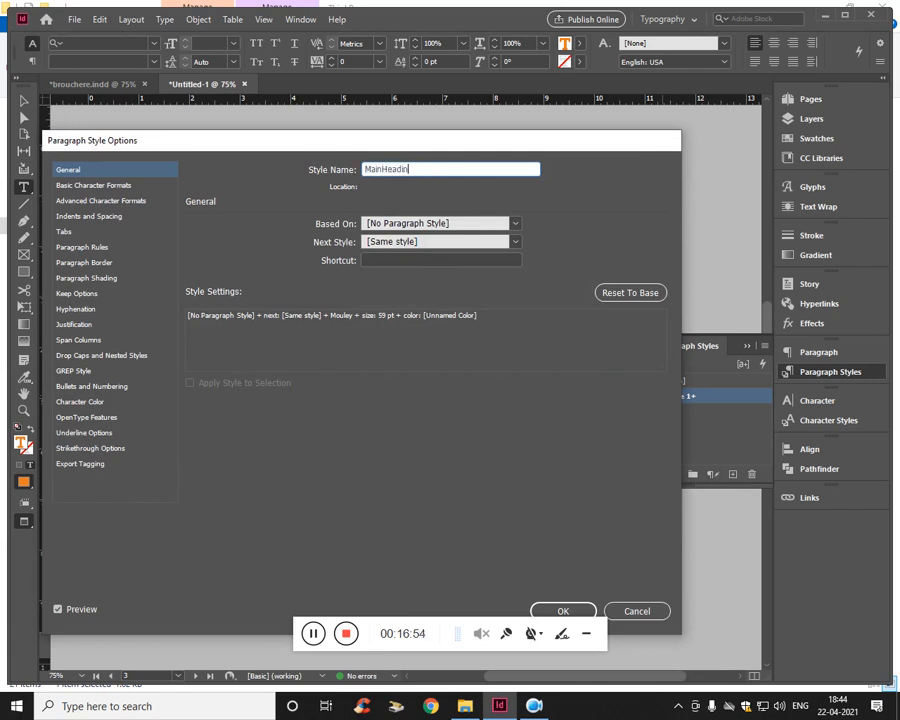
{"action": "type", "text": "inHeadin"}
{"action": "key", "text": "Home"}
{"action": "type", "text": "UDS -"}
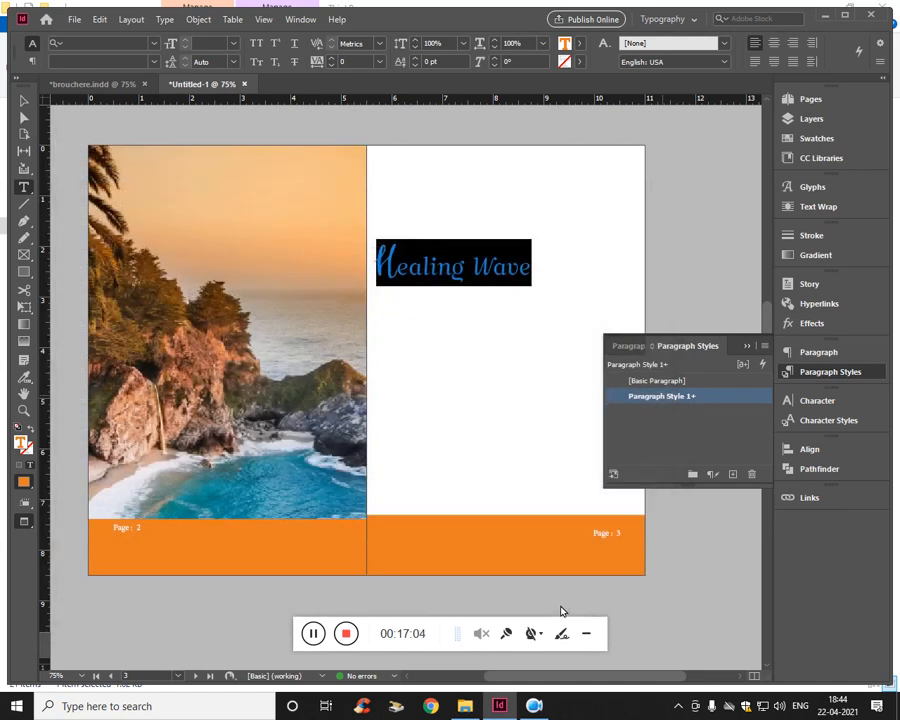
{"action": "left_click", "coordinate": [564, 610]}
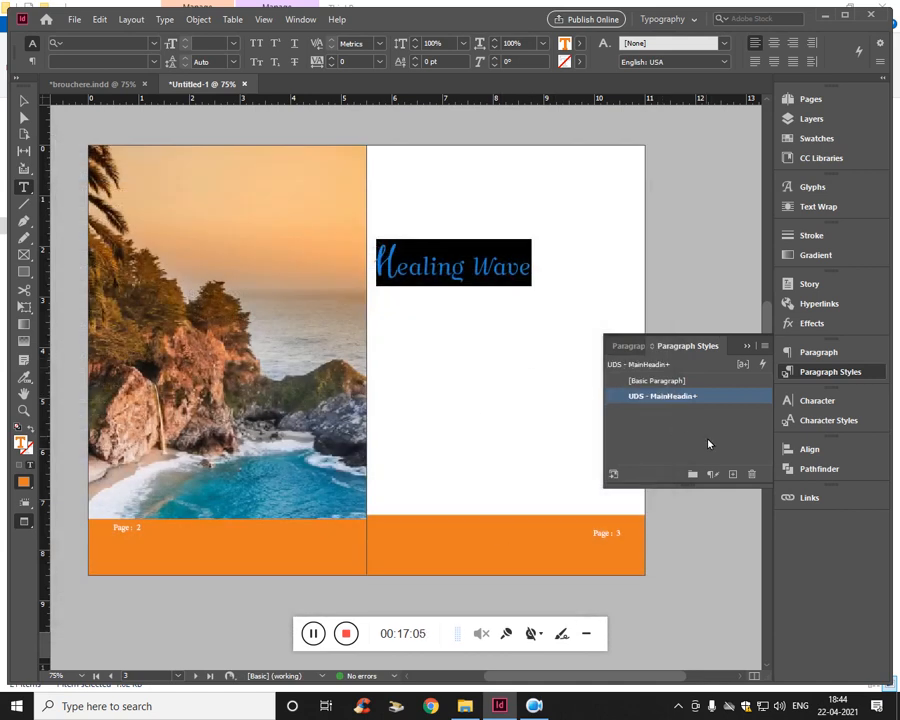
- Move the heading's text frame up on page 3 to about X 5.65 in, Y 1.625 in
{"action": "left_click", "coordinate": [434, 303]}
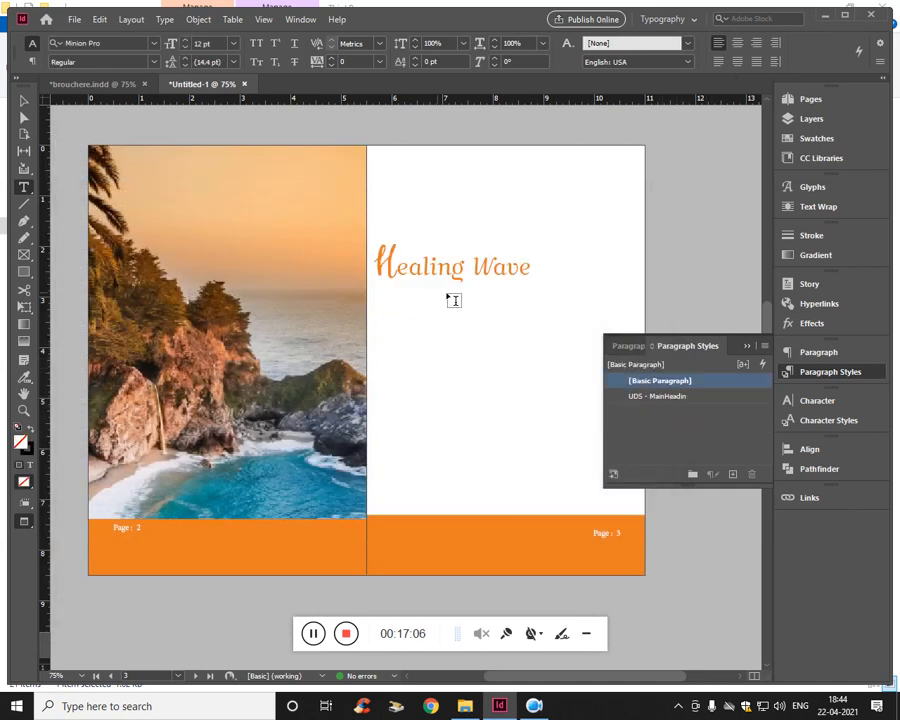
{"action": "key", "text": "Escape"}
{"action": "left_click", "coordinate": [447, 257]}
{"action": "left_click_drag", "start_coordinate": [447, 257], "coordinate": [447, 256]}
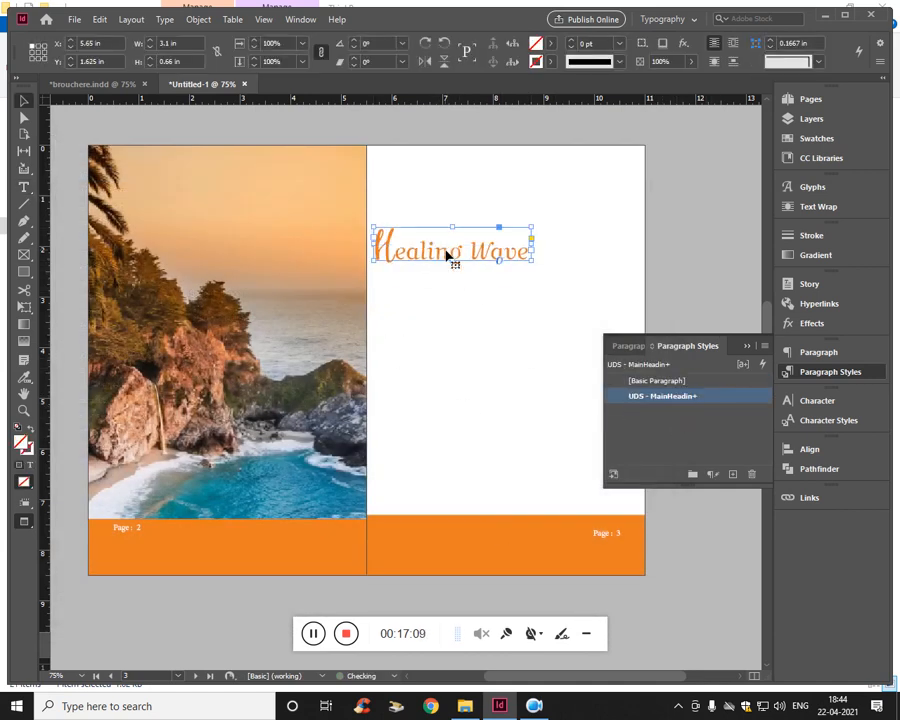
{"action": "left_click", "coordinate": [465, 706]}
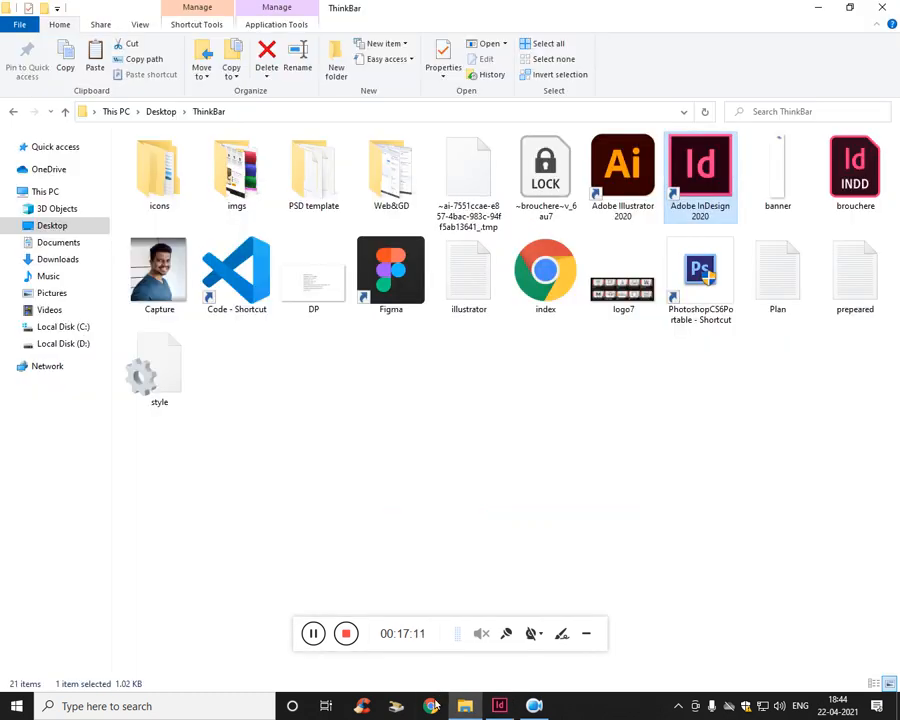
{"action": "left_click", "coordinate": [311, 633]}
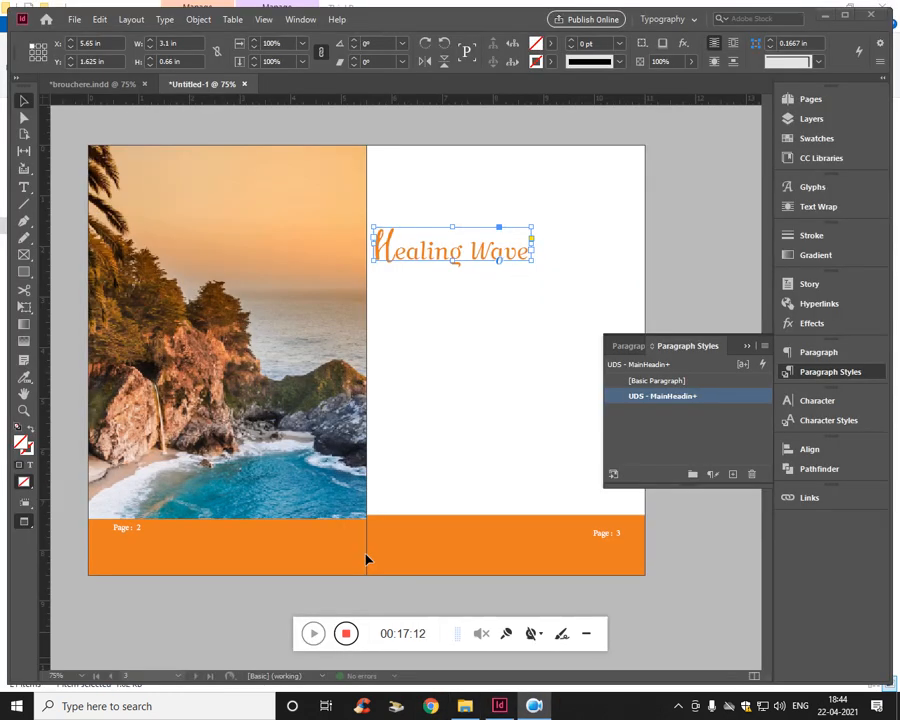
- Show the guides, nudge the heading right to about X 5.96 in near page 3's inner margin, and return to preview
{"action": "left_click", "coordinate": [432, 464]}
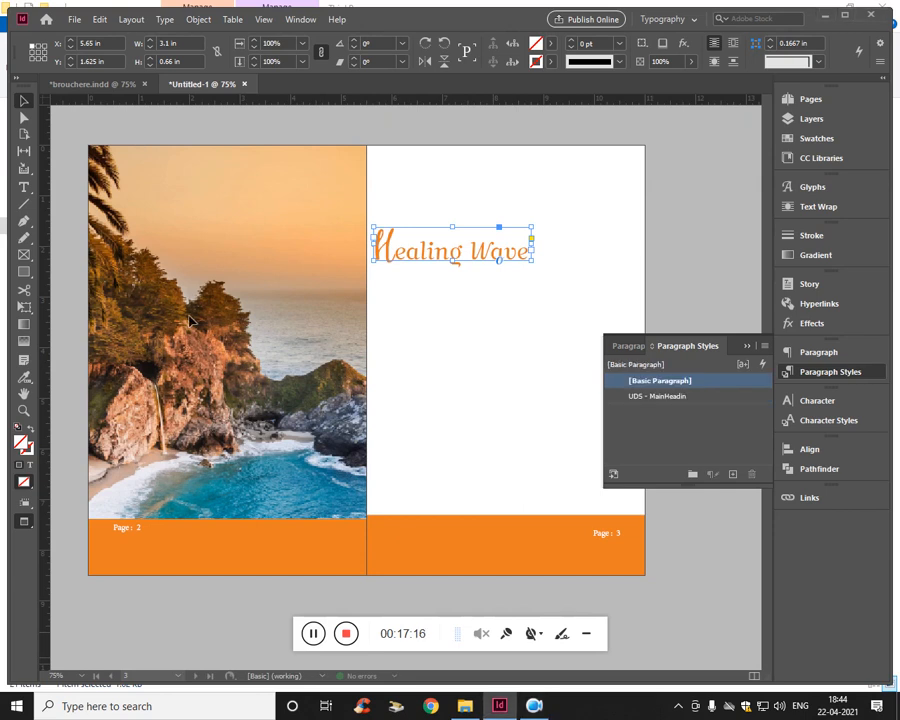
{"action": "key", "text": "w"}
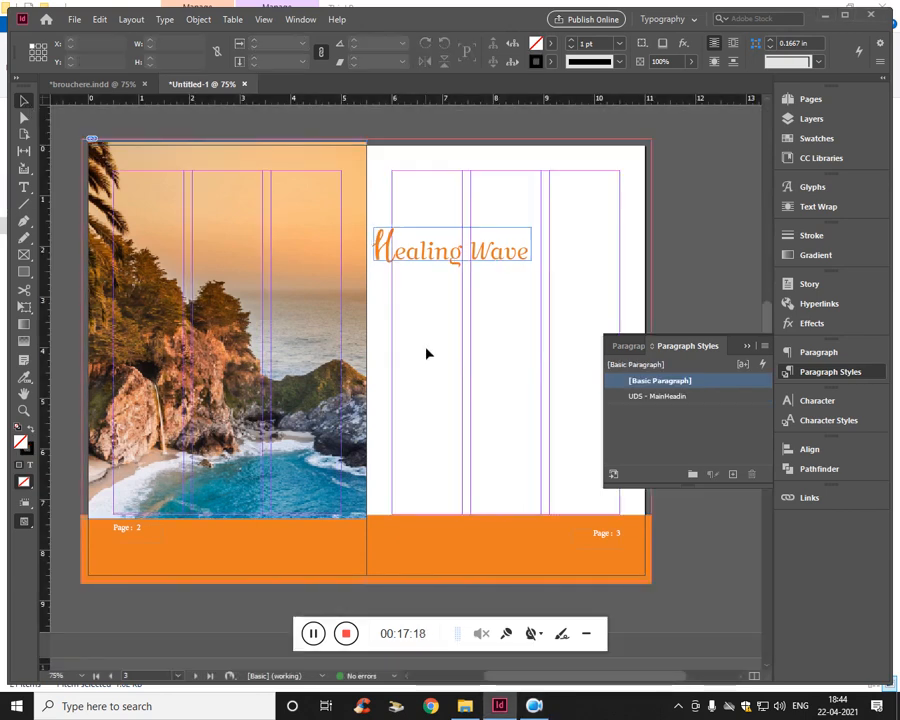
{"action": "left_click", "coordinate": [432, 257]}
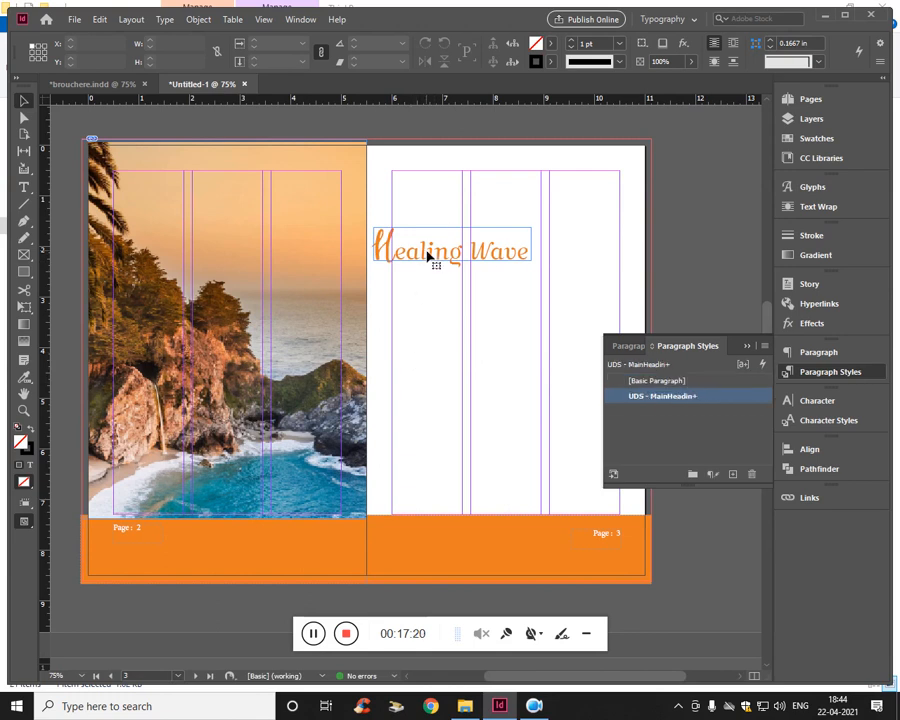
{"action": "key", "text": "shift+Right"}
{"action": "key", "text": "shift+Right"}
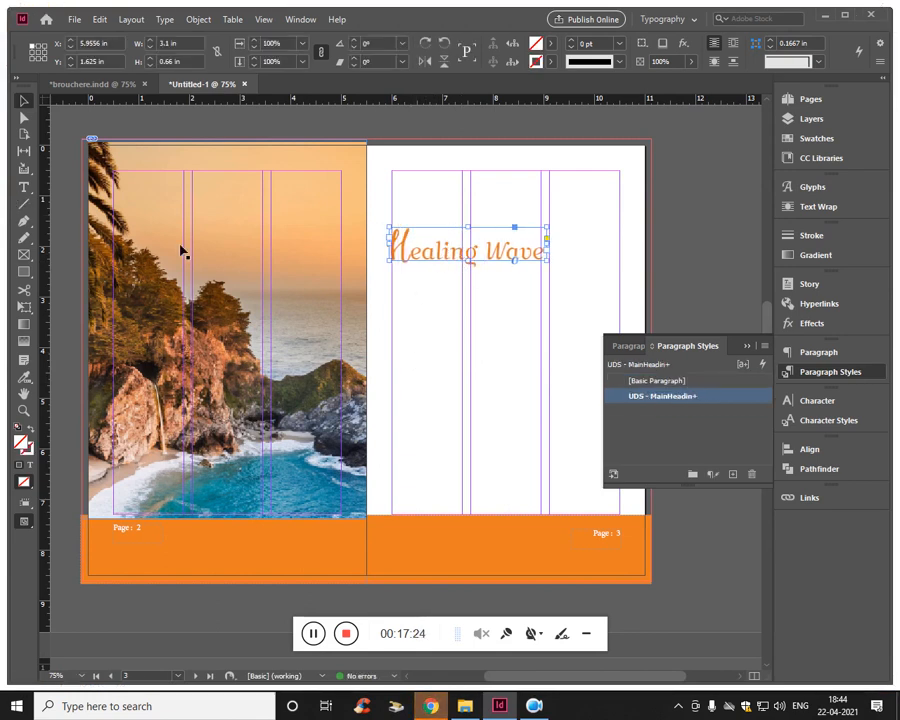
{"action": "left_click", "coordinate": [524, 387]}
{"action": "key", "text": "w"}
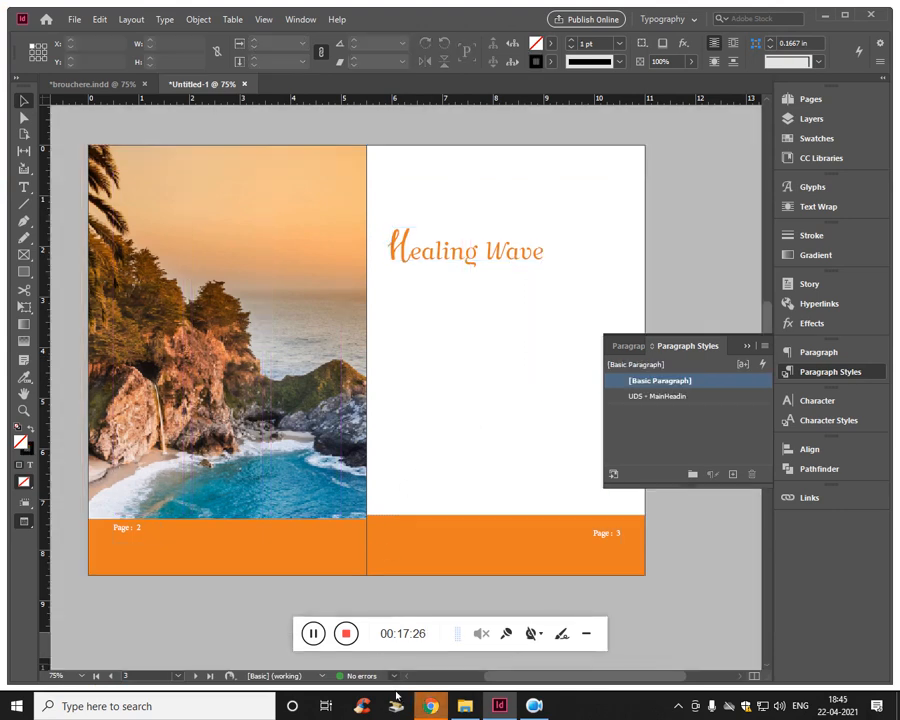
- Copy the italic redirect note from Wikipedia's COVID-19 article in Chrome and paste it into a new InDesign text frame below the heading
{"action": "left_click", "coordinate": [430, 706]}
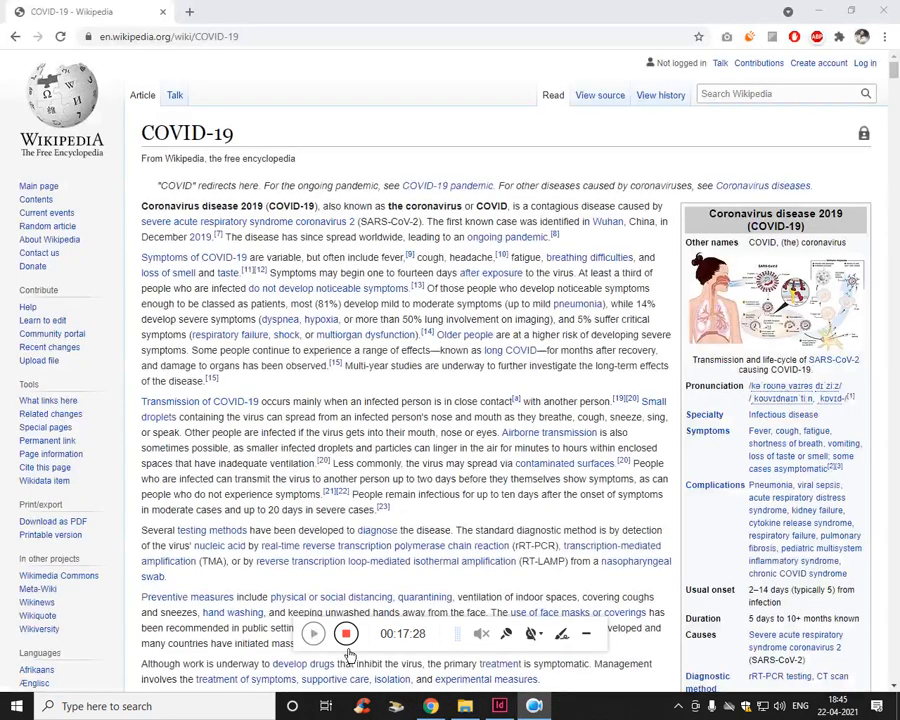
{"action": "triple_click", "coordinate": [376, 187]}
{"action": "key", "text": "ctrl+c"}
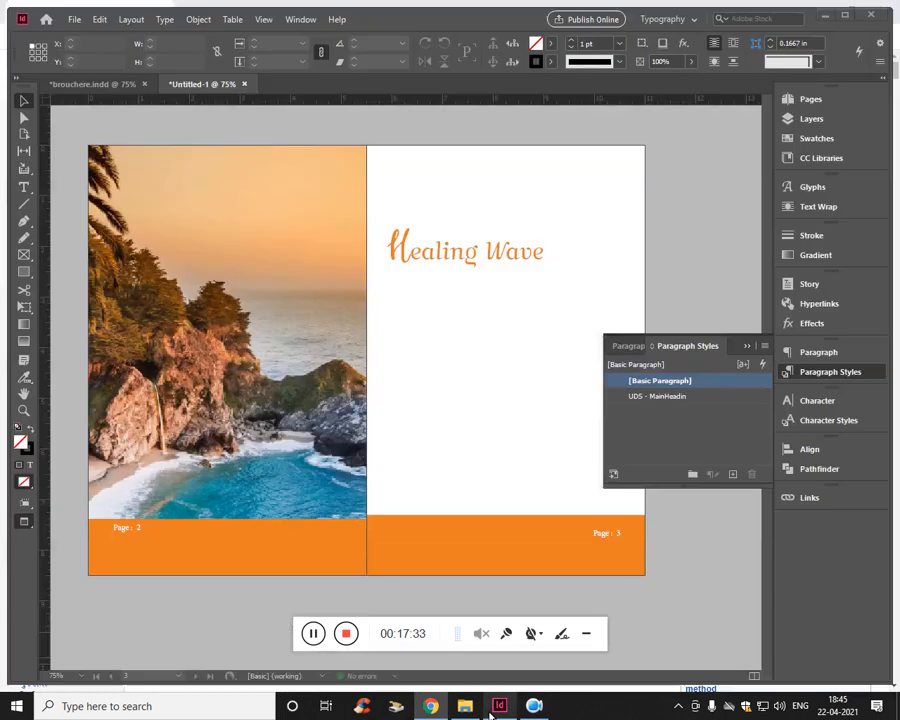
{"action": "left_click", "coordinate": [499, 706]}
{"action": "key", "text": "t"}
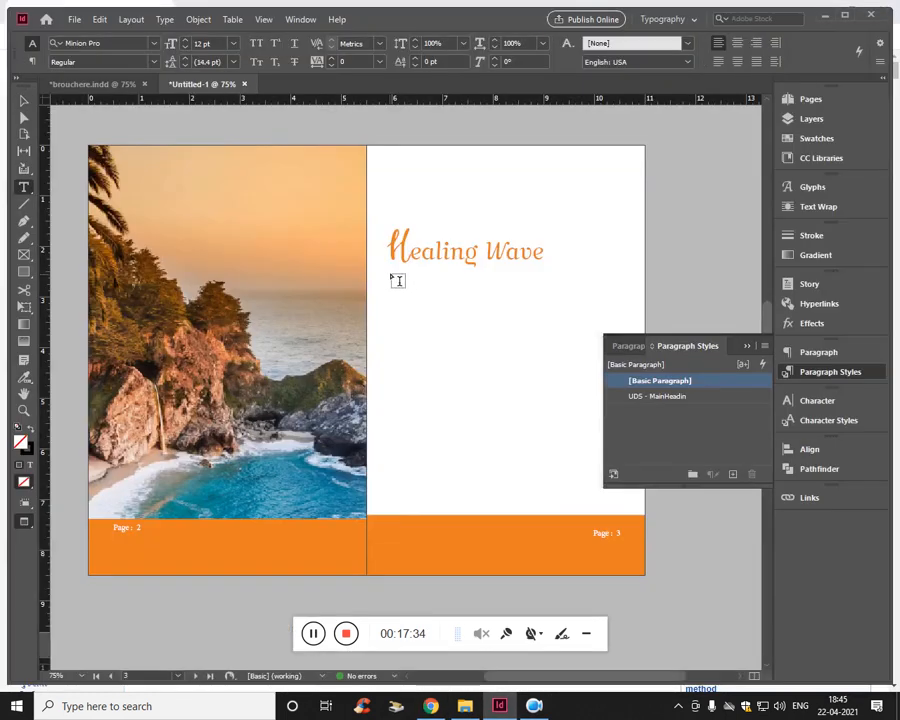
{"action": "left_click_drag", "start_coordinate": [392, 273], "coordinate": [621, 306]}
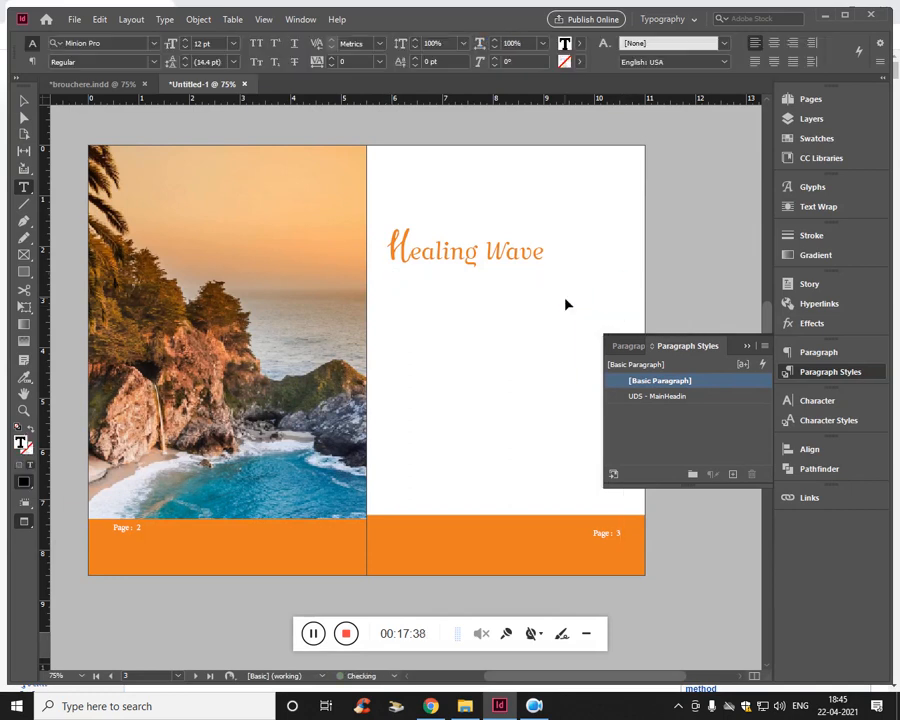
{"action": "key", "text": "ctrl+v"}
- Try to change the font of the redirect note below the heading to Roboto Italic
{"action": "key", "text": "ctrl+a"}
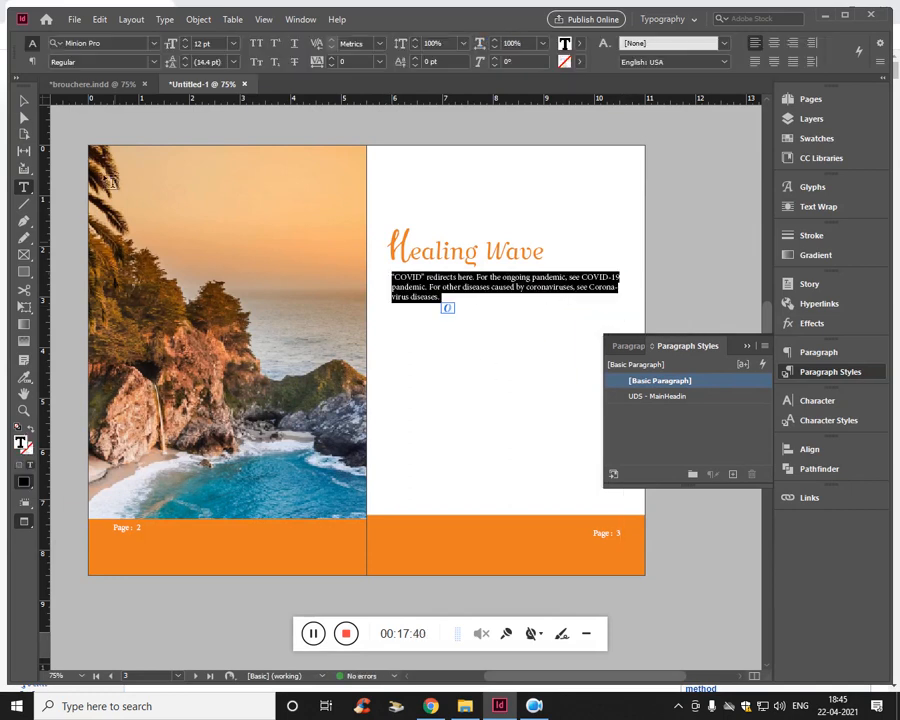
{"action": "left_click", "coordinate": [143, 45]}
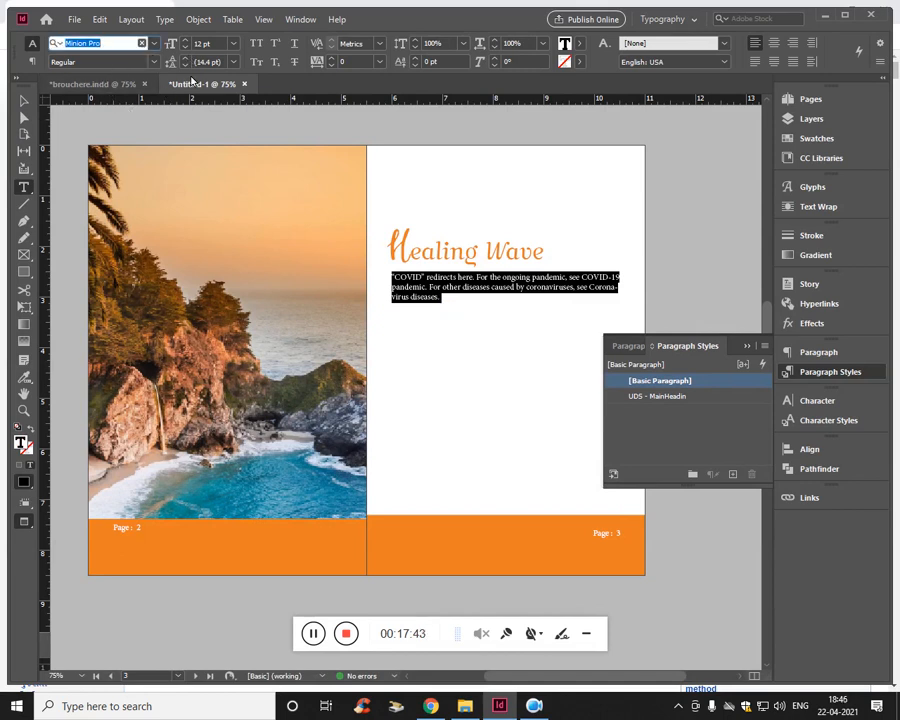
{"action": "type", "text": "ro"}
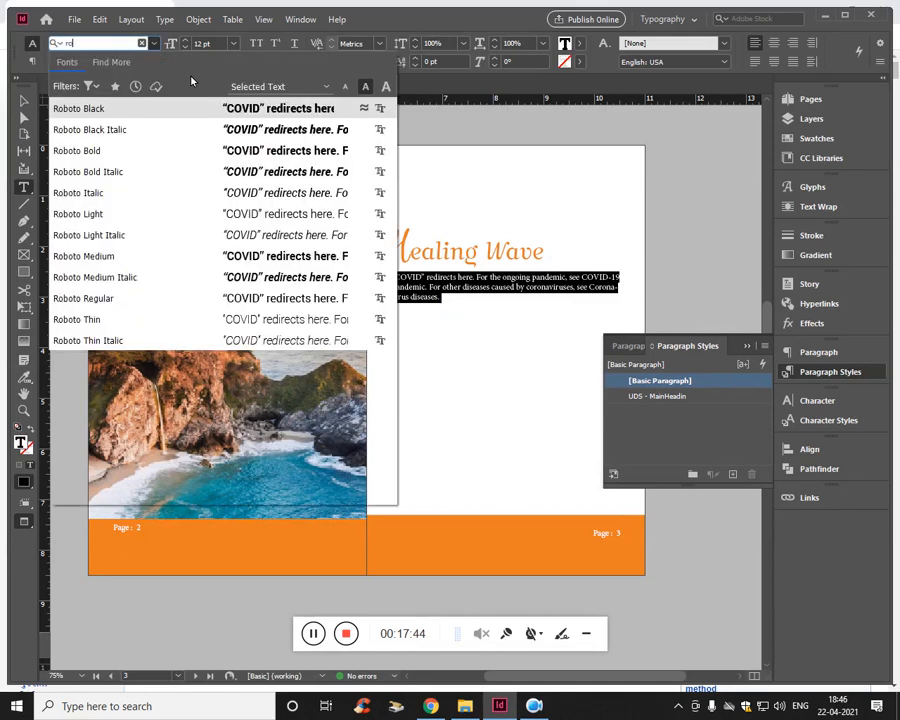
{"action": "type", "text": "o"}
{"action": "key", "text": "BackSpace"}
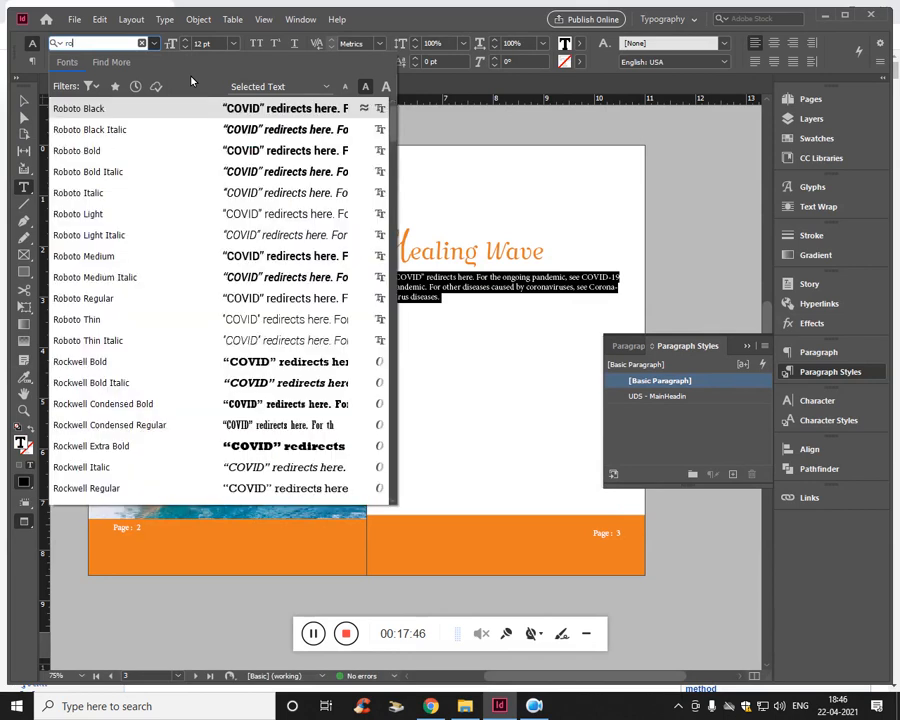
{"action": "key", "text": "Down"}
{"action": "key", "text": "Down"}
{"action": "key", "text": "Down"}
{"action": "key", "text": "Down"}
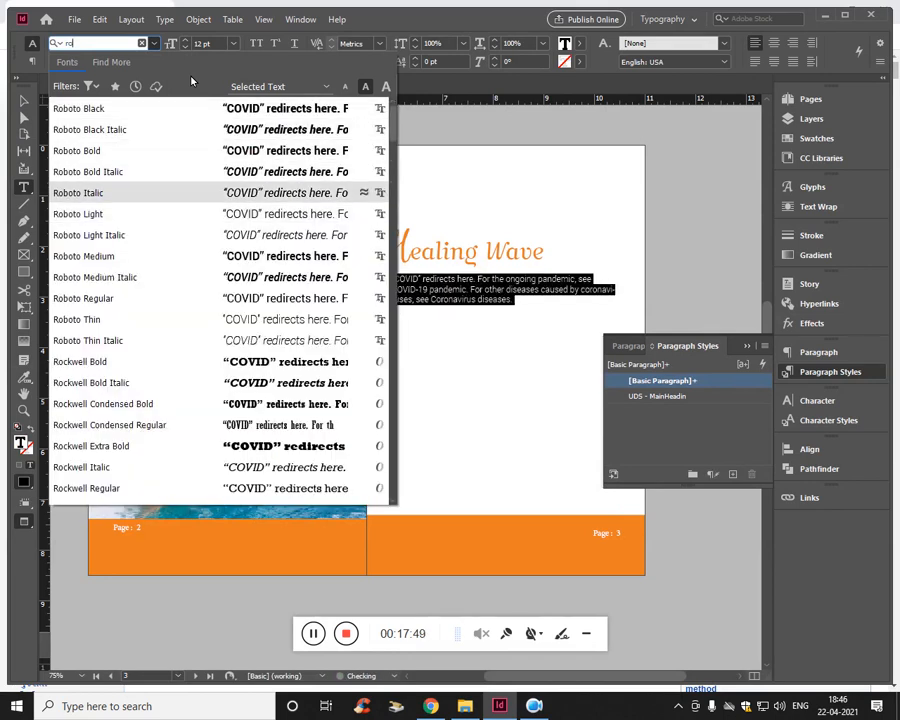
{"action": "key", "text": "Up"}
{"action": "key", "text": "Up"}
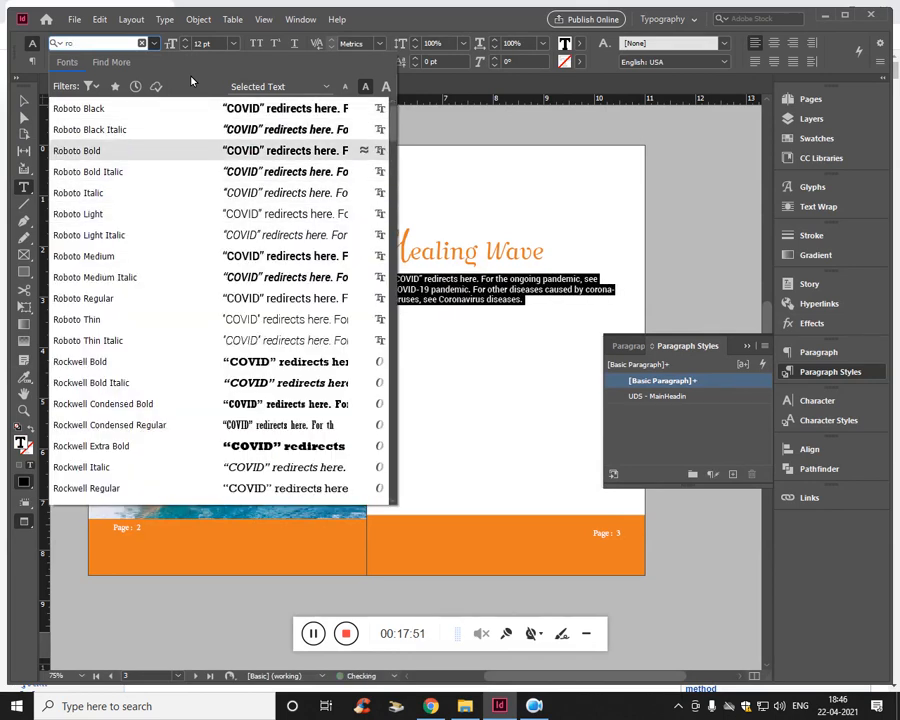
{"action": "key", "text": "Down"}
{"action": "key", "text": "Down"}
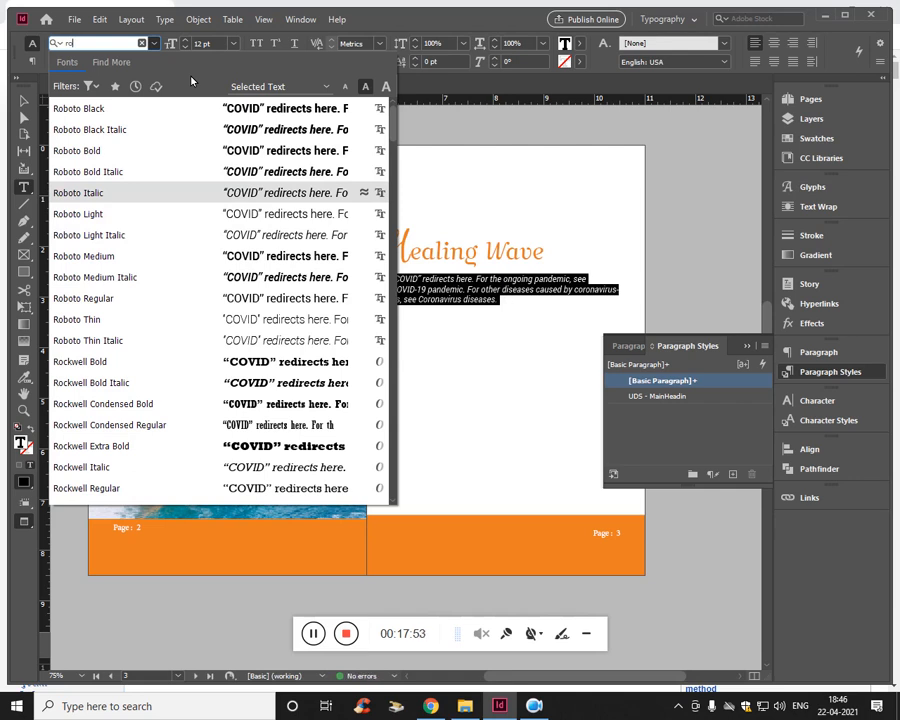
{"action": "key", "text": "Return"}
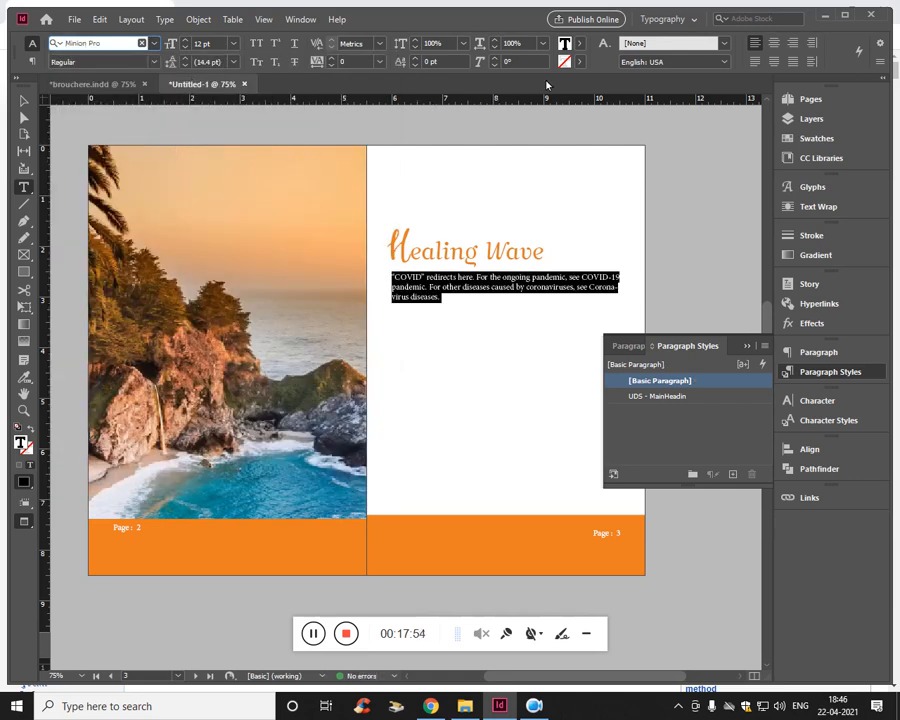
- Colour the redirect note with the orange sampled from page 2's footer, adjusted to #eb7924
{"action": "left_click", "coordinate": [578, 46]}
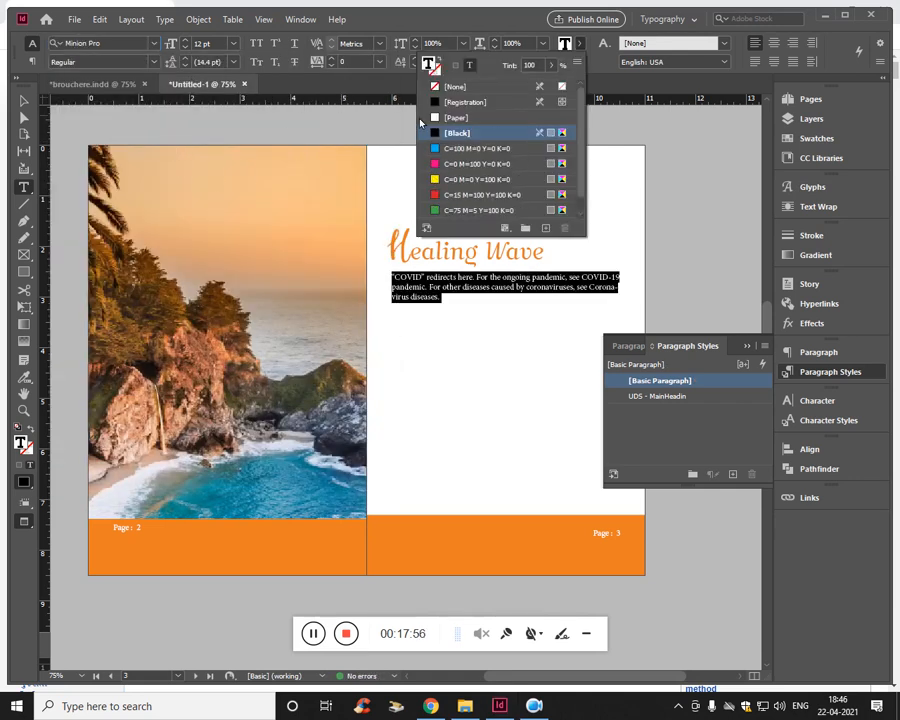
{"action": "left_click", "coordinate": [20, 443]}
{"action": "double_click", "coordinate": [20, 443]}
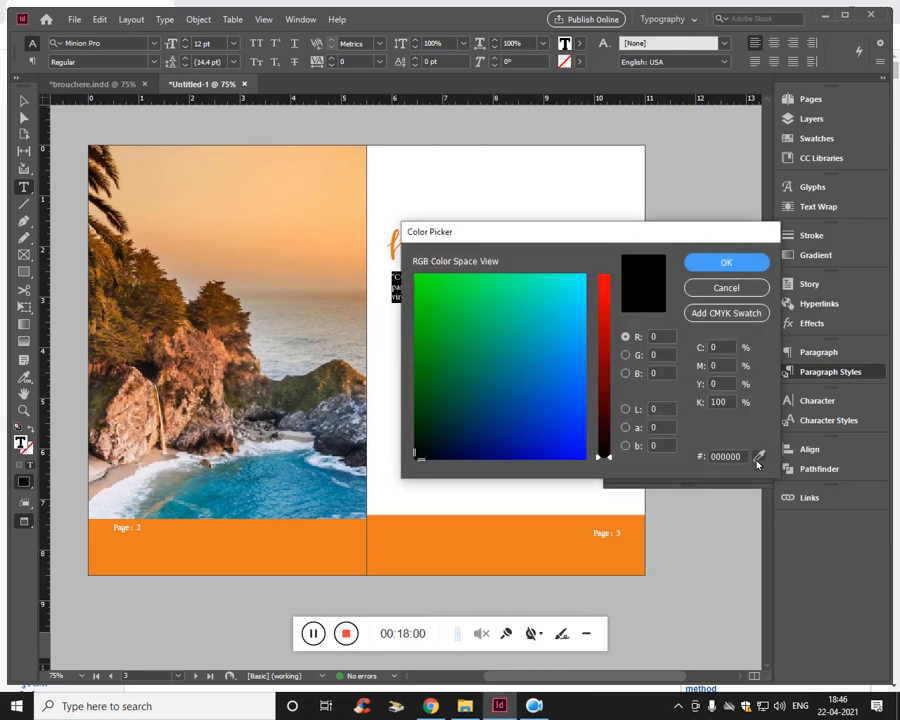
{"action": "left_click", "coordinate": [536, 326]}
{"action": "left_click", "coordinate": [262, 557]}
{"action": "left_click_drag", "start_coordinate": [264, 555], "coordinate": [246, 547]}
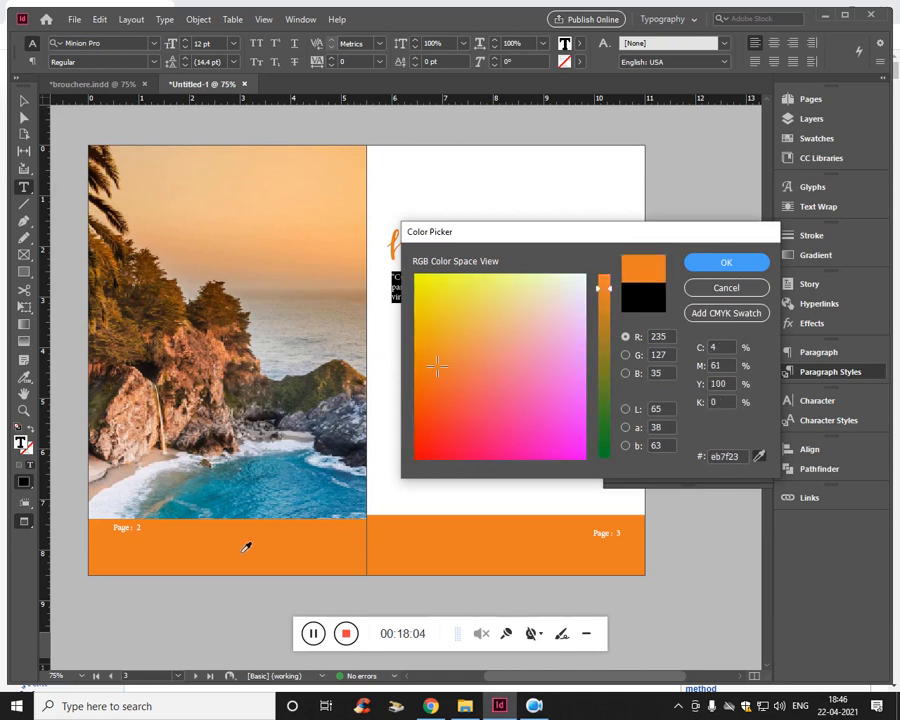
{"action": "left_click_drag", "start_coordinate": [437, 373], "coordinate": [420, 371]}
{"action": "left_click", "coordinate": [736, 263]}
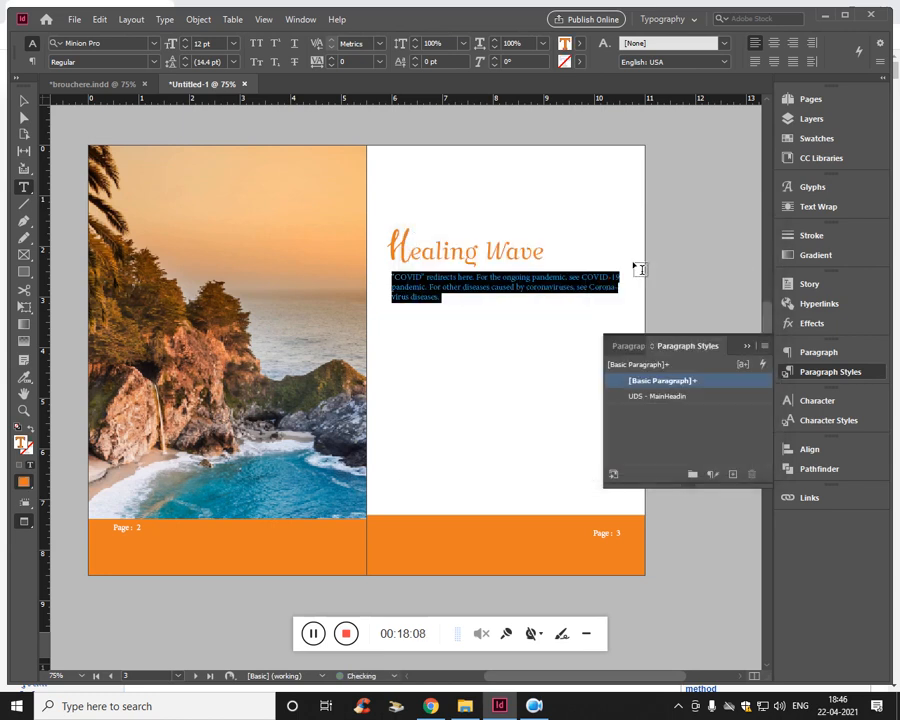
{"action": "key", "text": "Escape"}
{"action": "left_click", "coordinate": [500, 355]}
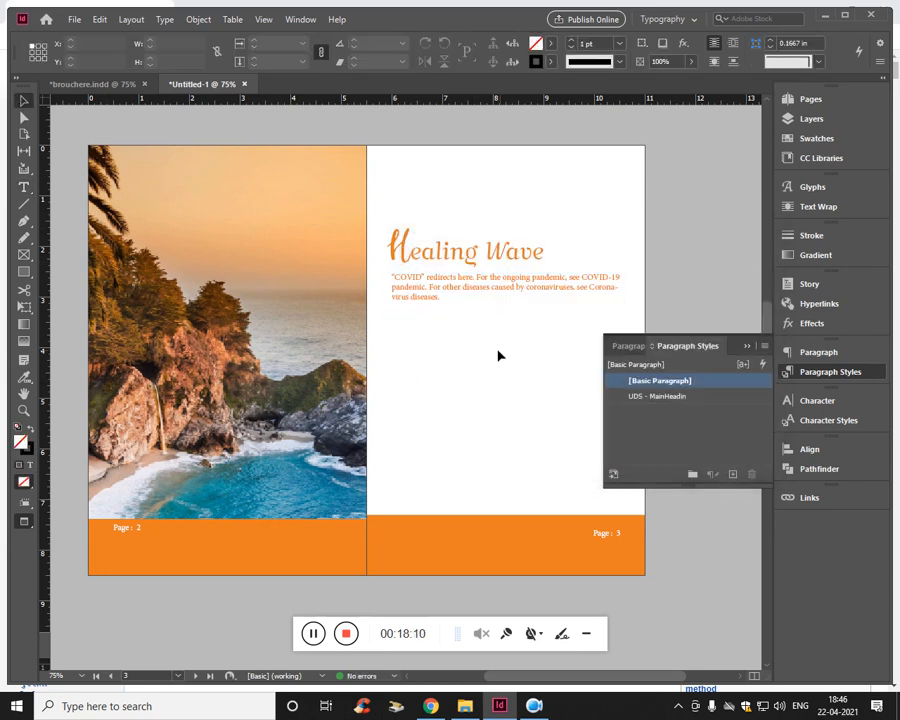
- Set the redirect note's text colour to the deeper red-orange #ea4f11
{"action": "double_click", "coordinate": [432, 298]}
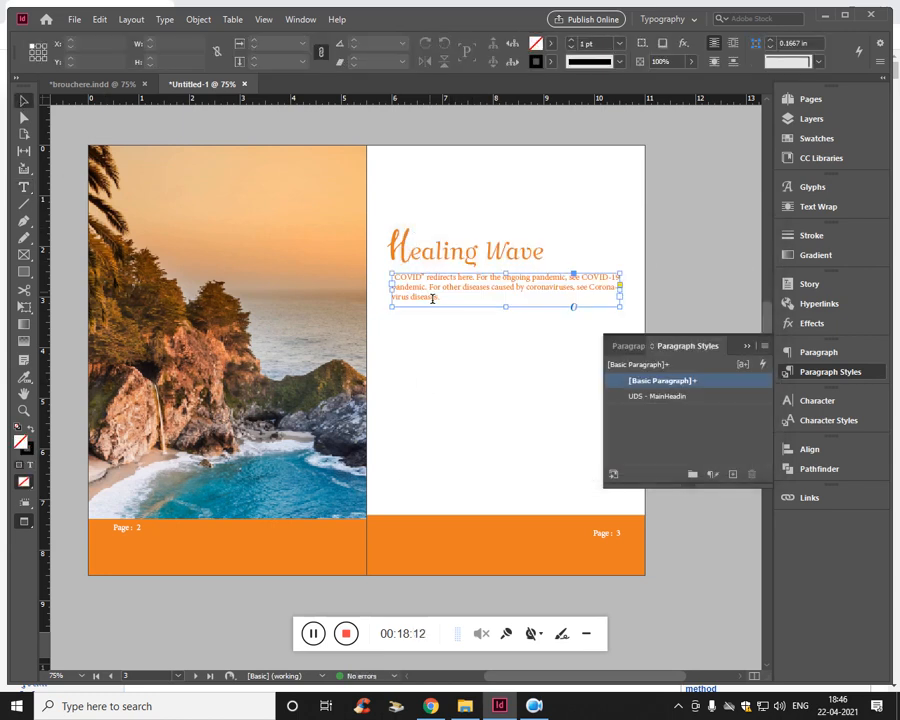
{"action": "key", "text": "ctrl+a"}
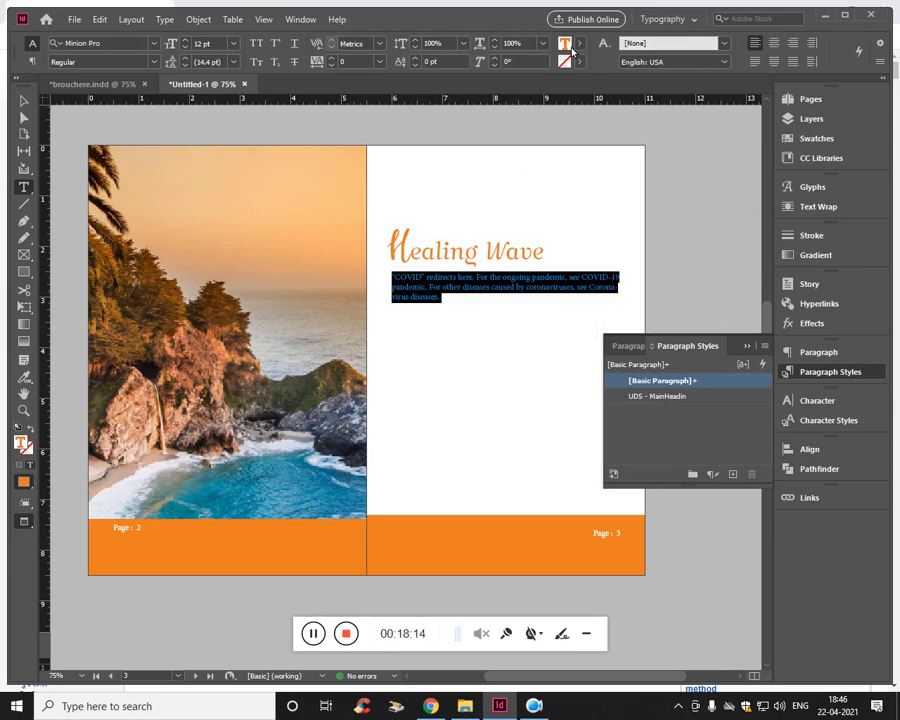
{"action": "double_click", "coordinate": [571, 46]}
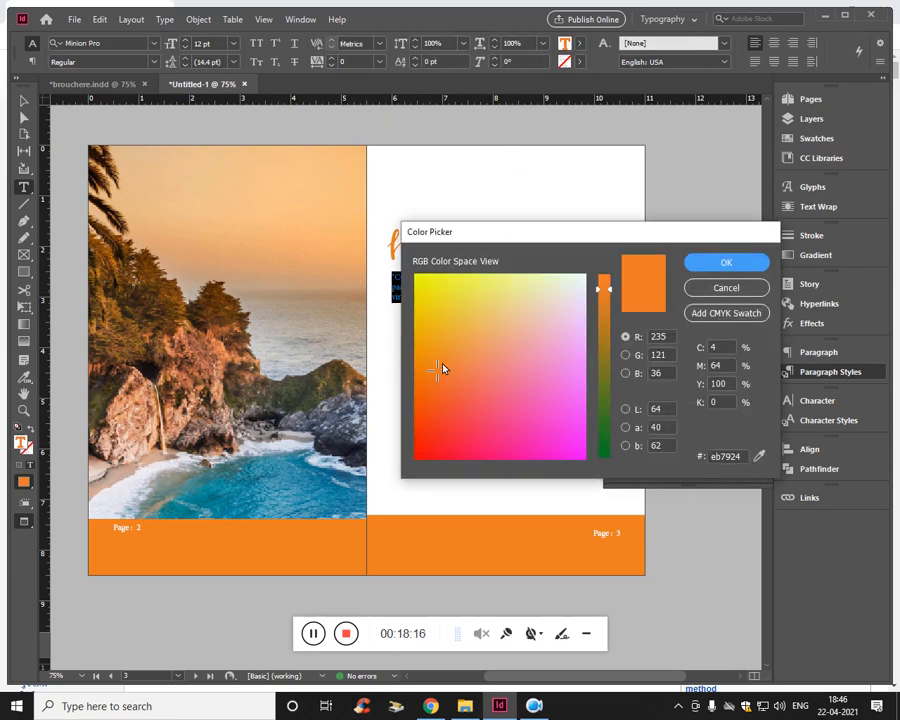
{"action": "left_click_drag", "start_coordinate": [440, 370], "coordinate": [425, 401]}
{"action": "left_click", "coordinate": [739, 264]}
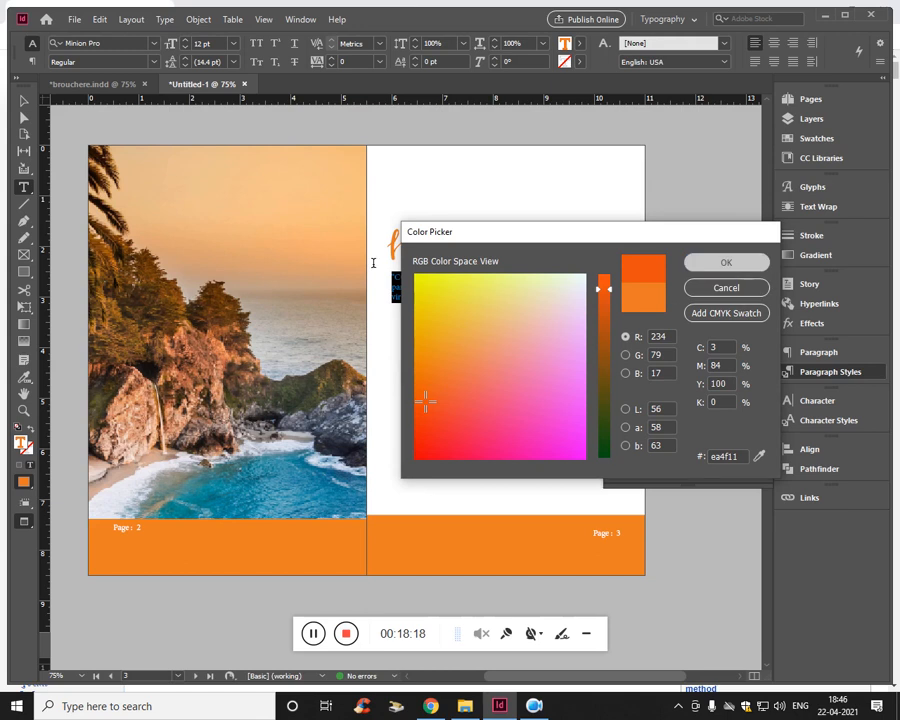
{"action": "left_click", "coordinate": [25, 102]}
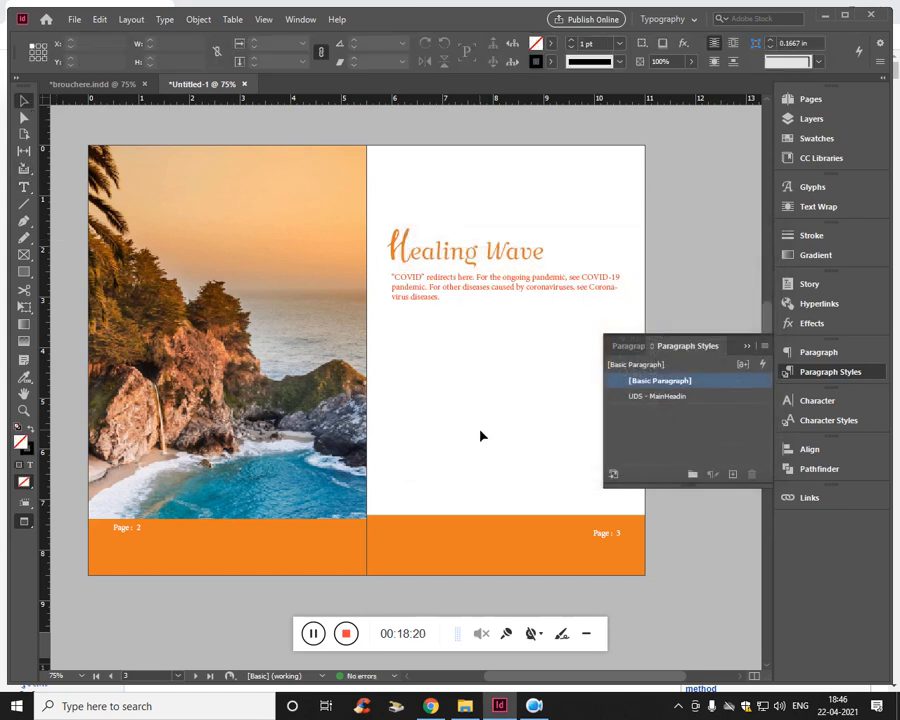
- Switch to Chrome and copy the introductory paragraphs of Wikipedia's COVID-19 article, from "Coronavirus disease 2019" through "experimental measures."
{"action": "key", "text": "ctrl+equal"}
{"action": "left_click_drag", "start_coordinate": [475, 380], "coordinate": [403, 389]}
{"action": "key", "text": "alt+Tab"}
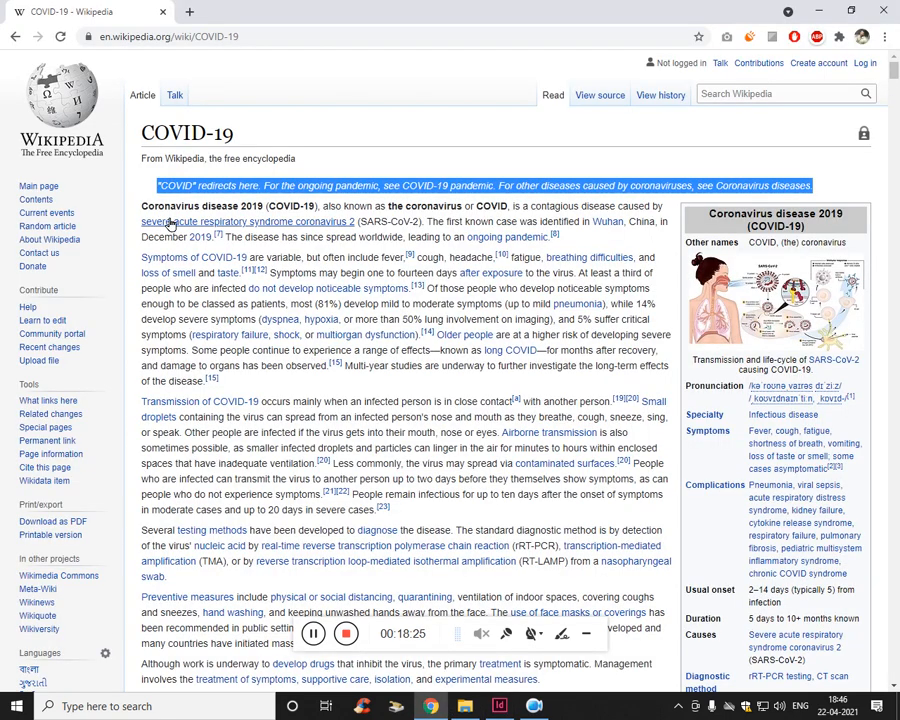
{"action": "left_click", "coordinate": [205, 250]}
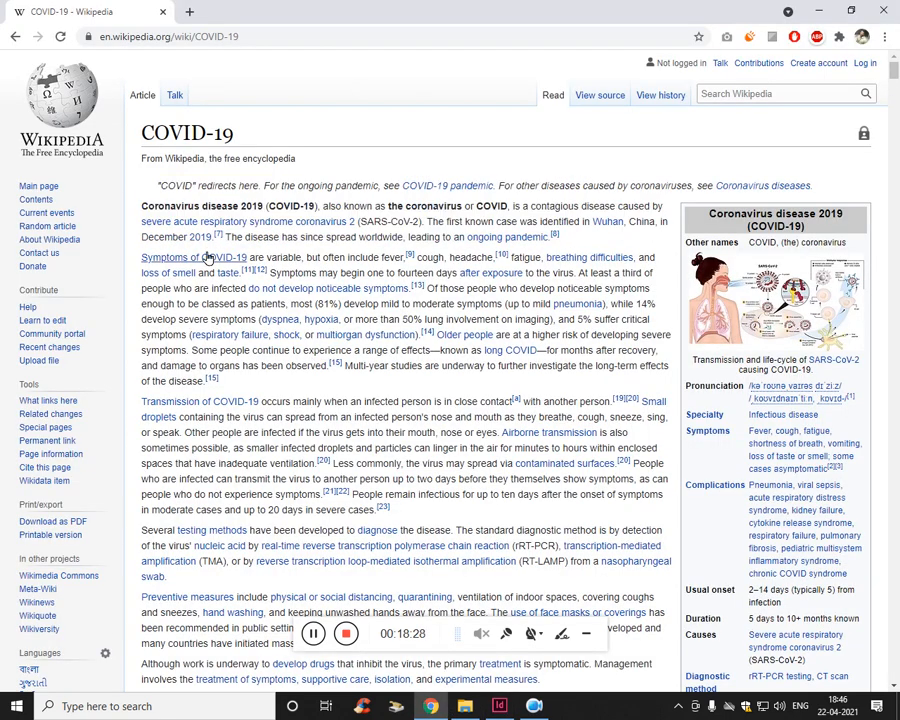
{"action": "double_click", "coordinate": [178, 206]}
{"action": "scroll", "coordinate": [253, 259], "scroll_direction": "down", "scroll_amount": 2}
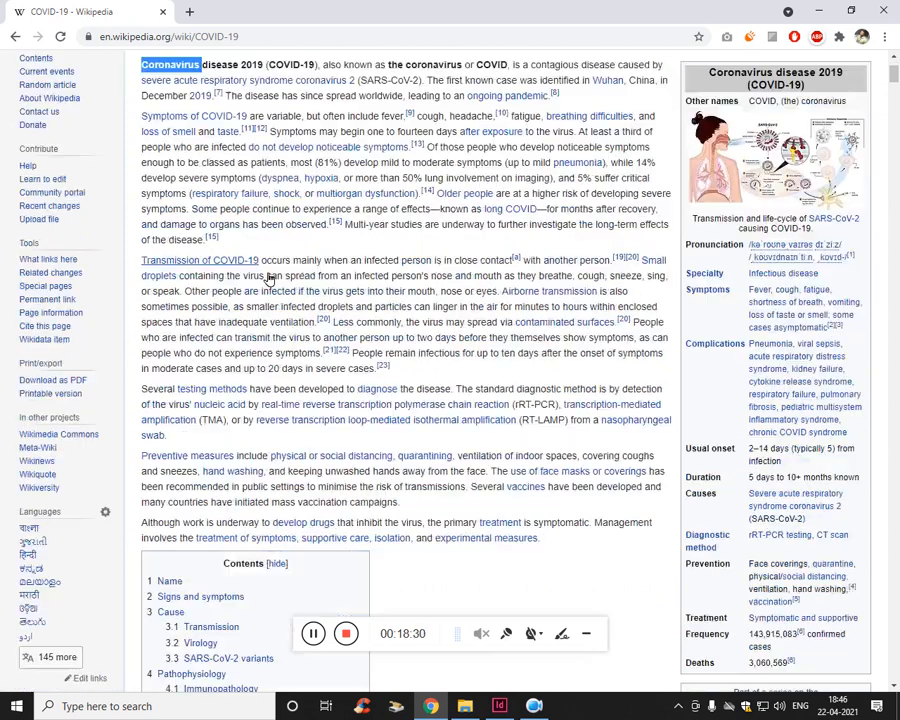
{"action": "scroll", "coordinate": [268, 280], "scroll_direction": "down", "scroll_amount": 1}
{"action": "left_click", "coordinate": [524, 468], "text": "shift"}
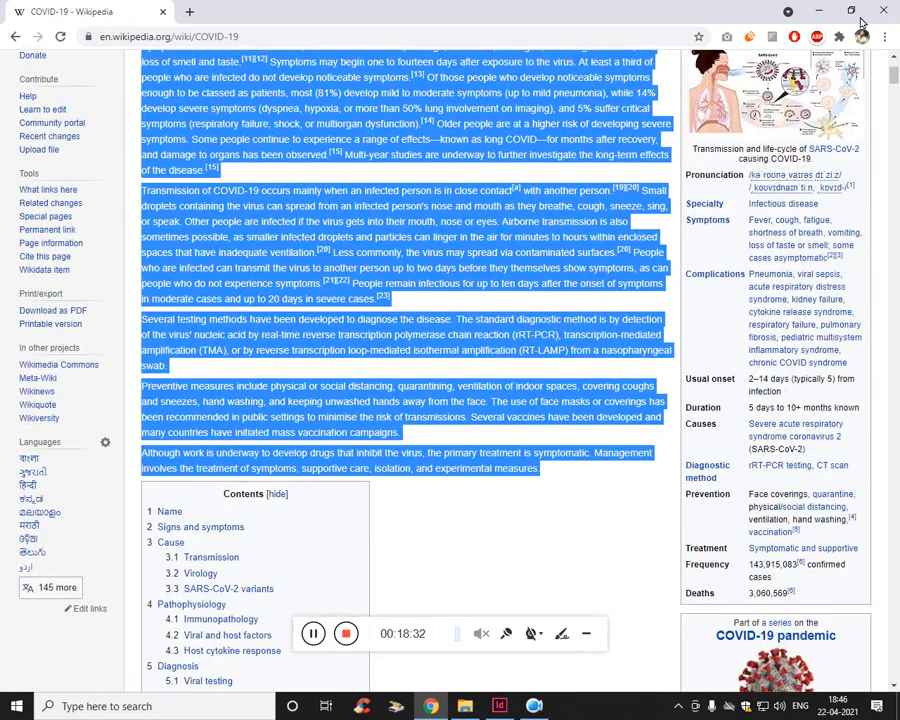
- Back in InDesign, paste the copied paragraphs into a new text frame about 4.52 in wide between the note and page 3's footer
{"action": "left_click", "coordinate": [500, 706]}
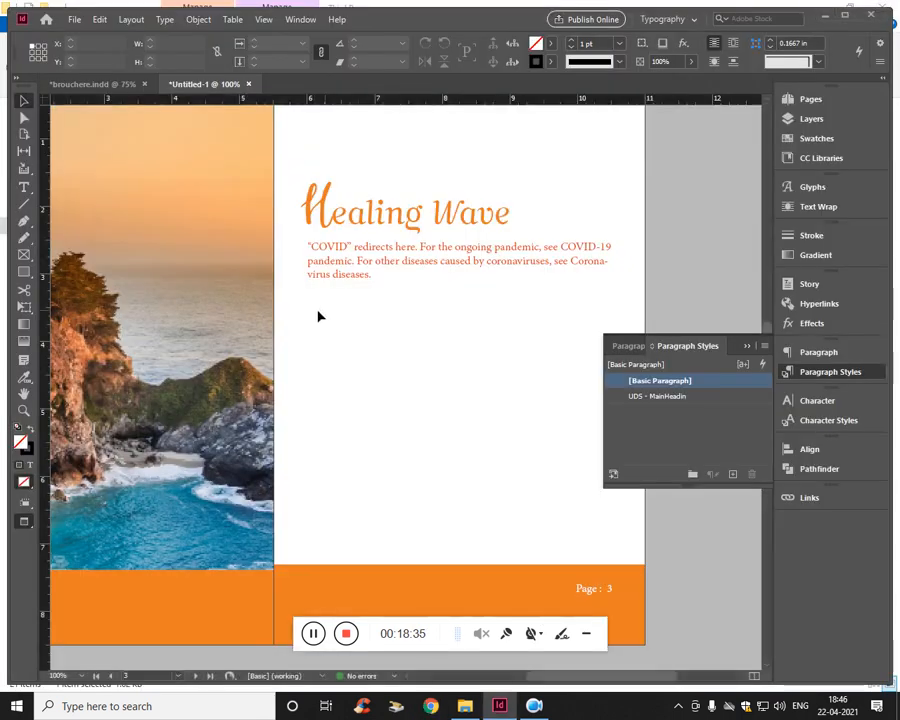
{"action": "key", "text": "t"}
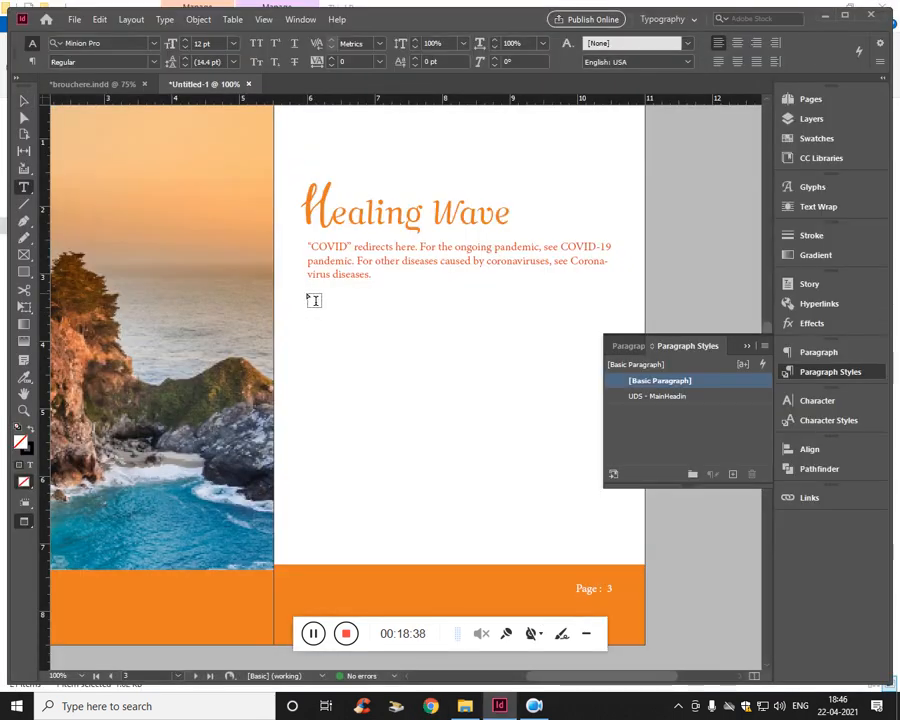
{"action": "left_click_drag", "start_coordinate": [308, 293], "coordinate": [625, 569]}
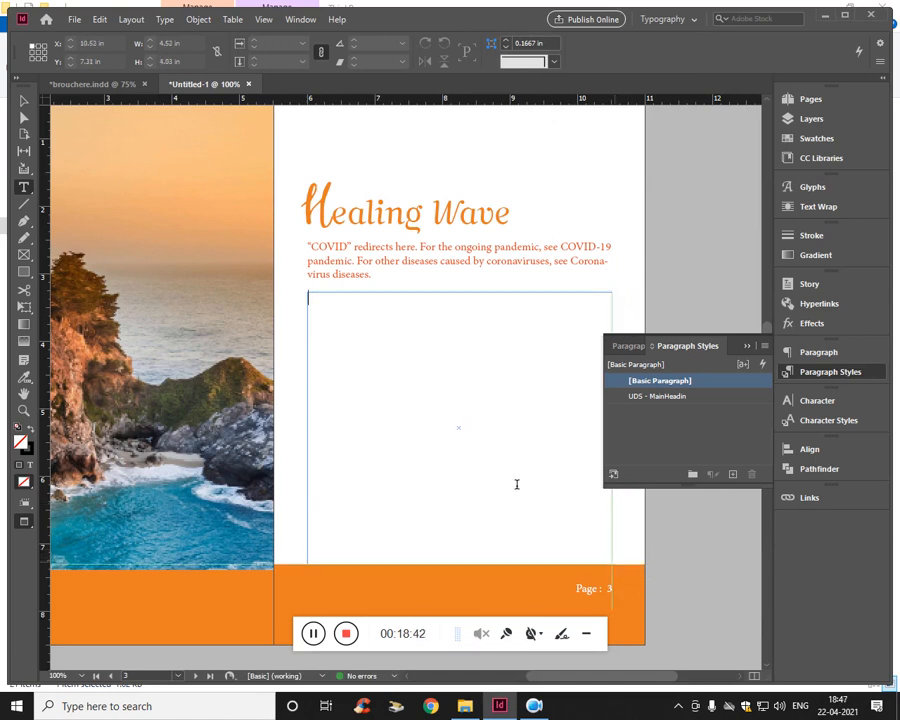
{"action": "key", "text": "ctrl+v"}
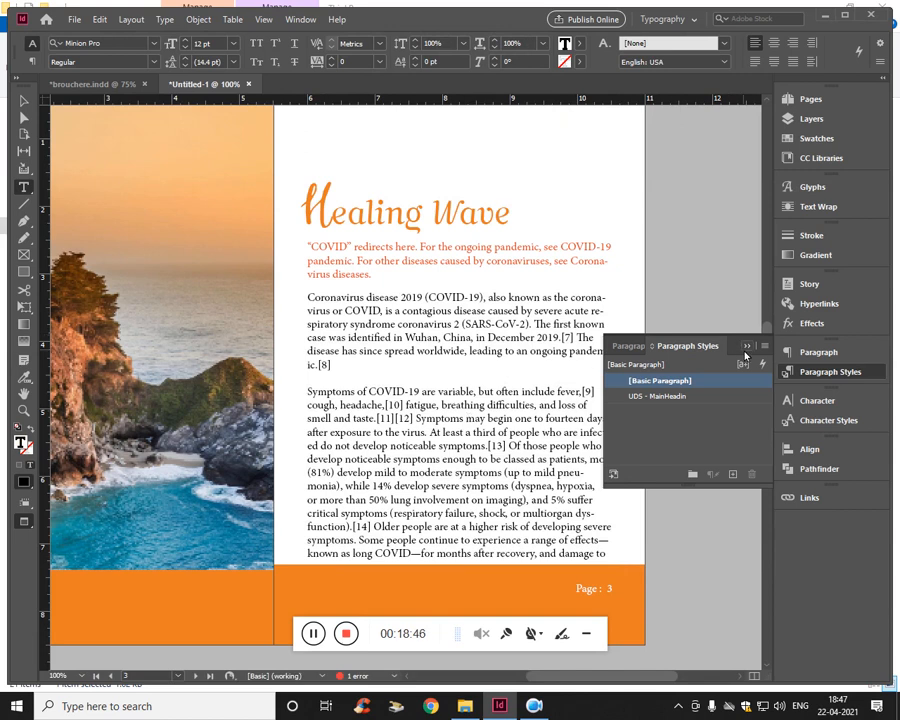
- Divide the pasted body text's frame into 3 columns
{"action": "double_click", "coordinate": [464, 372]}
{"action": "key", "text": "ctrl+a"}
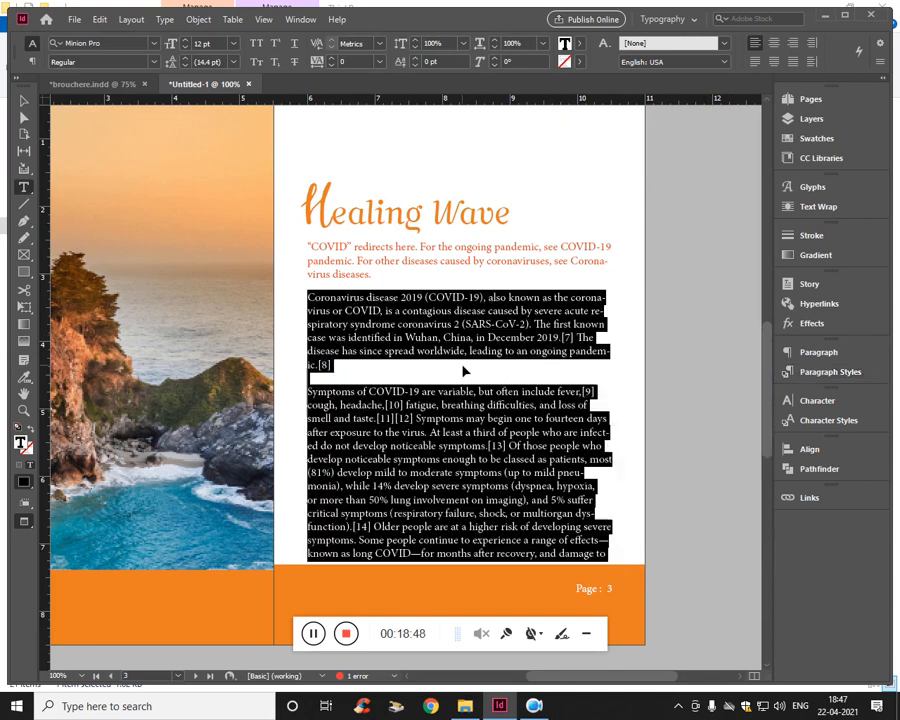
{"action": "key", "text": "ctrl+b"}
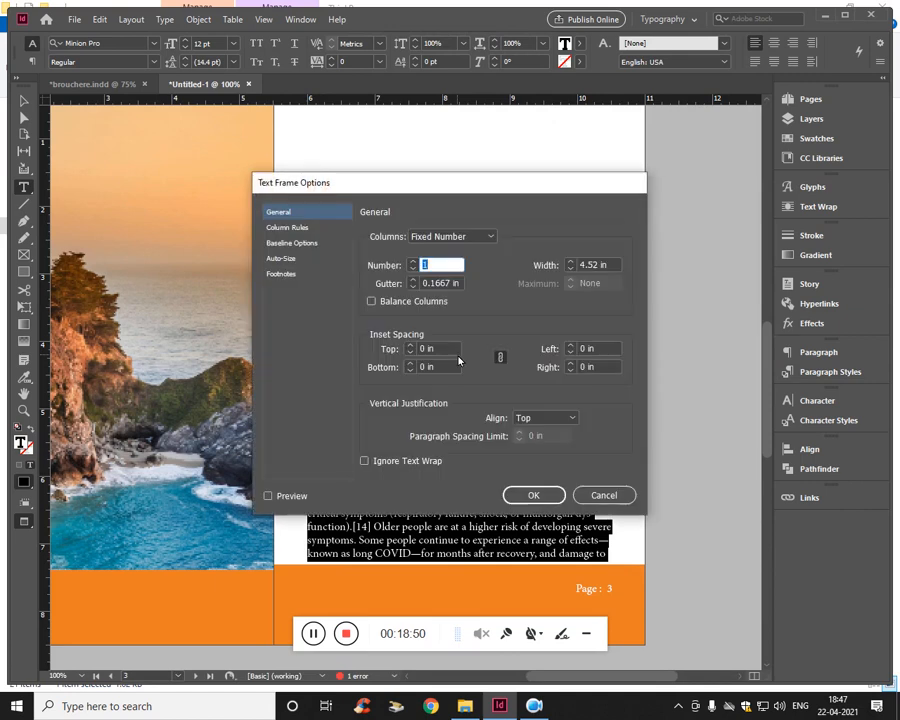
{"action": "type", "text": "3"}
{"action": "left_click", "coordinate": [534, 494]}
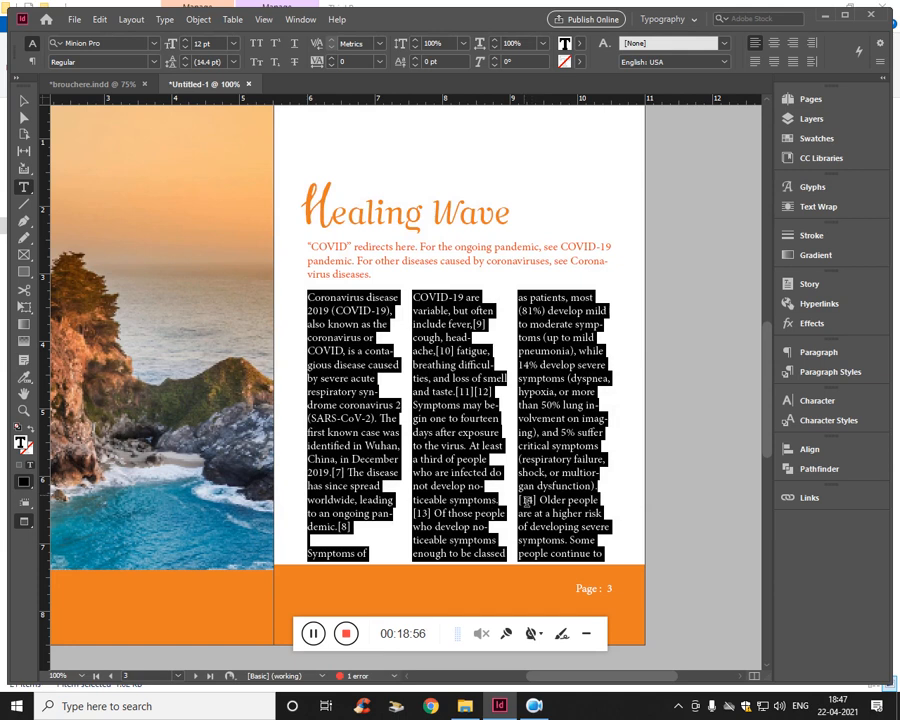
- Reduce the three-column body text's font size to 7 pt
{"action": "left_click", "coordinate": [218, 44]}
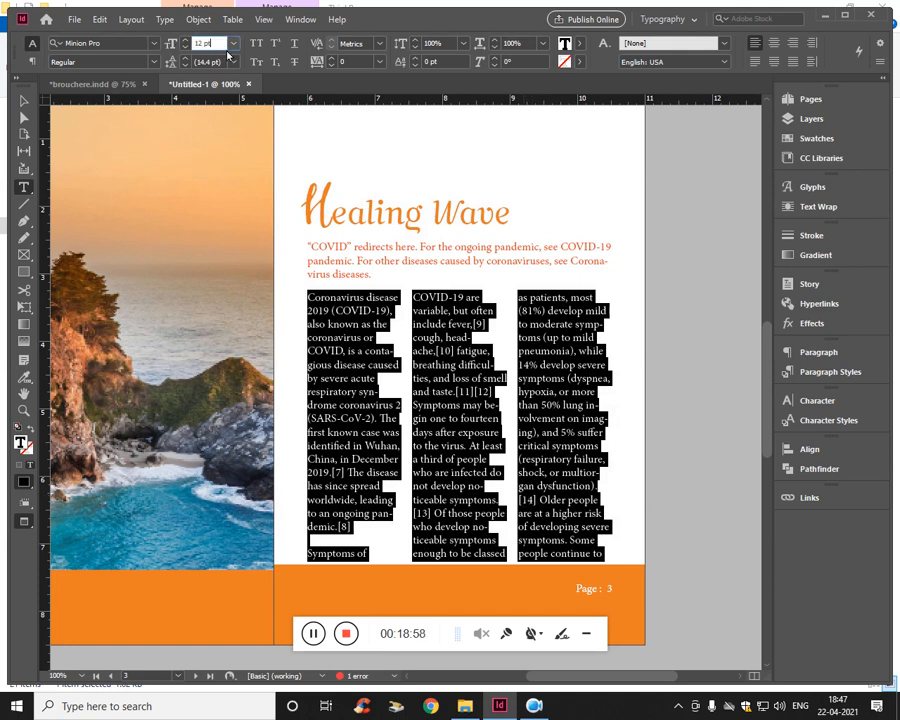
{"action": "key", "text": "Down"}
{"action": "key", "text": "Down"}
{"action": "key", "text": "Down"}
{"action": "key", "text": "Down"}
{"action": "key", "text": "Down"}
{"action": "key", "text": "Down"}
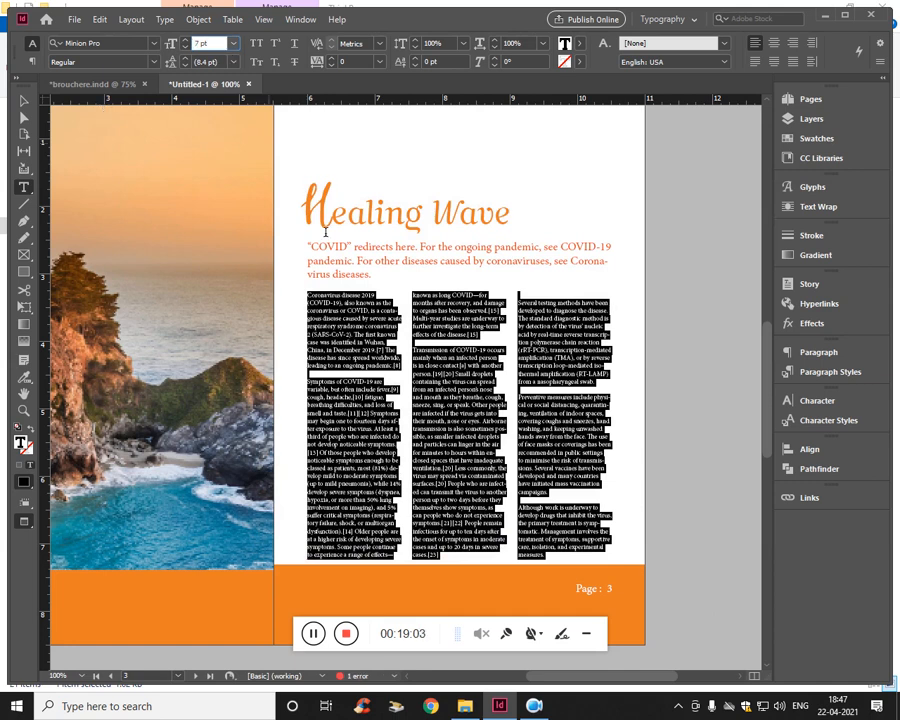
{"action": "left_click", "coordinate": [418, 311]}
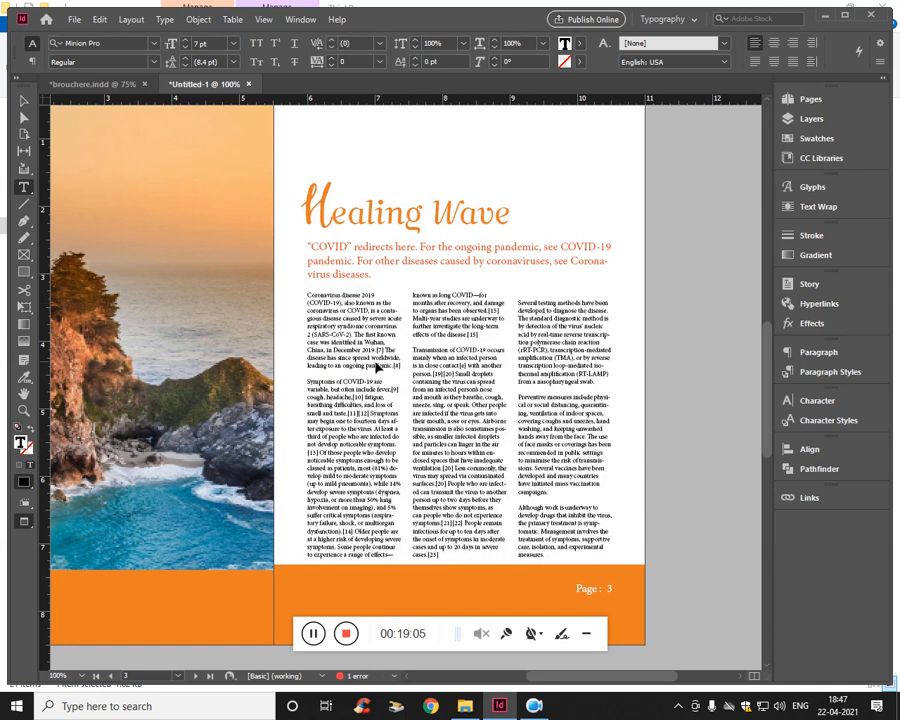
- Recolor all the three-column body text on page 3 dark navy blue, #142a3e
{"action": "key", "text": "ctrl+a"}
{"action": "double_click", "coordinate": [566, 44]}
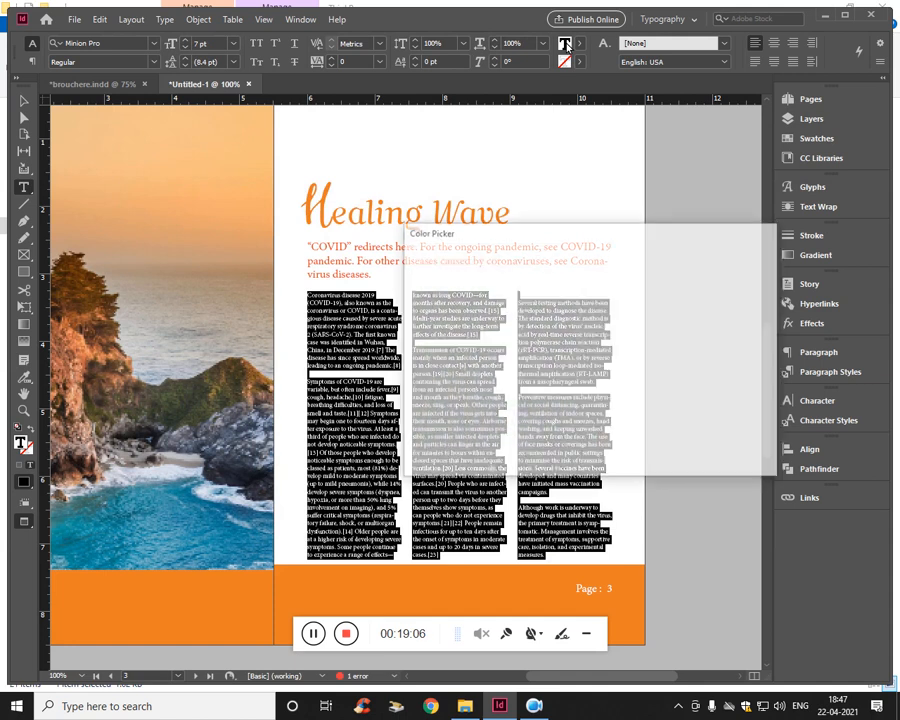
{"action": "mouse_move", "coordinate": [417, 450]}
{"action": "left_mouse_down"}
{"action": "mouse_move", "coordinate": [420, 497]}
{"action": "mouse_move", "coordinate": [420, 455]}
{"action": "left_mouse_up"}
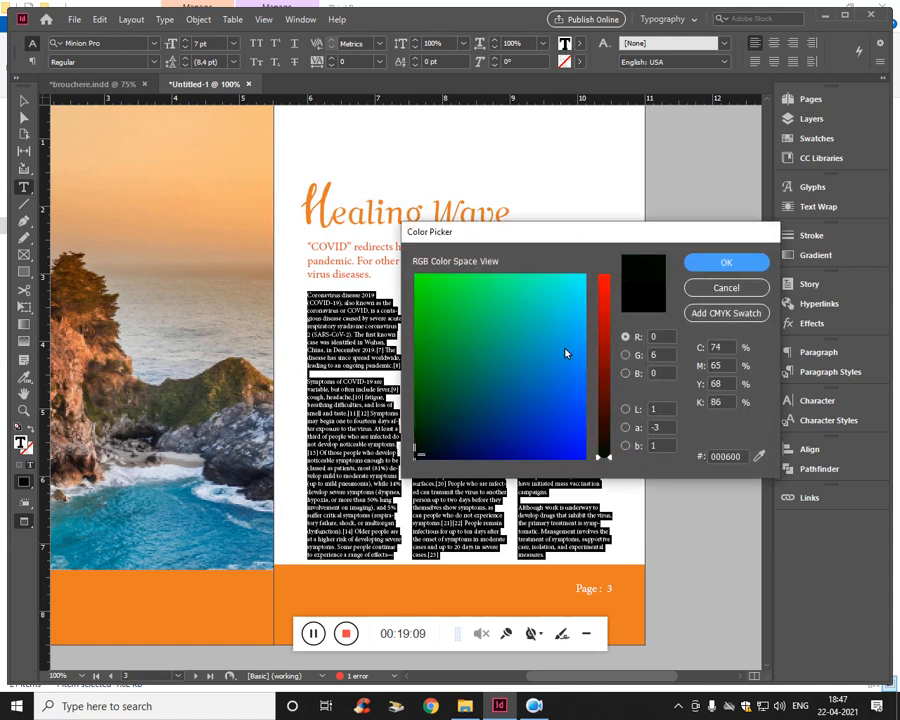
{"action": "left_click", "coordinate": [627, 427]}
{"action": "mouse_move", "coordinate": [501, 447]}
{"action": "left_mouse_down"}
{"action": "mouse_move", "coordinate": [484, 417]}
{"action": "mouse_move", "coordinate": [489, 430]}
{"action": "left_mouse_up"}
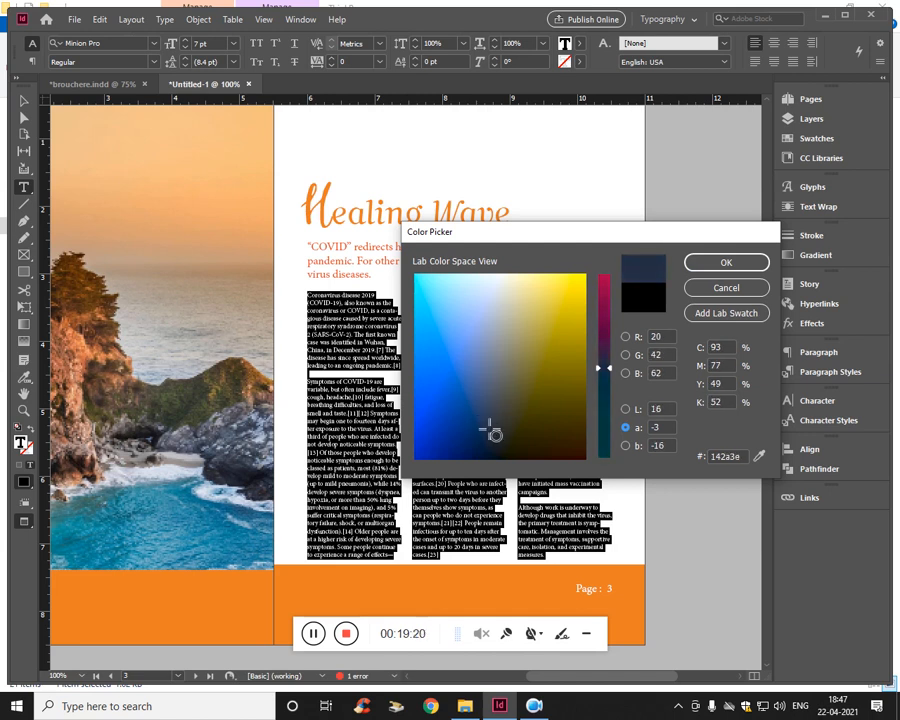
{"action": "left_click", "coordinate": [710, 262]}
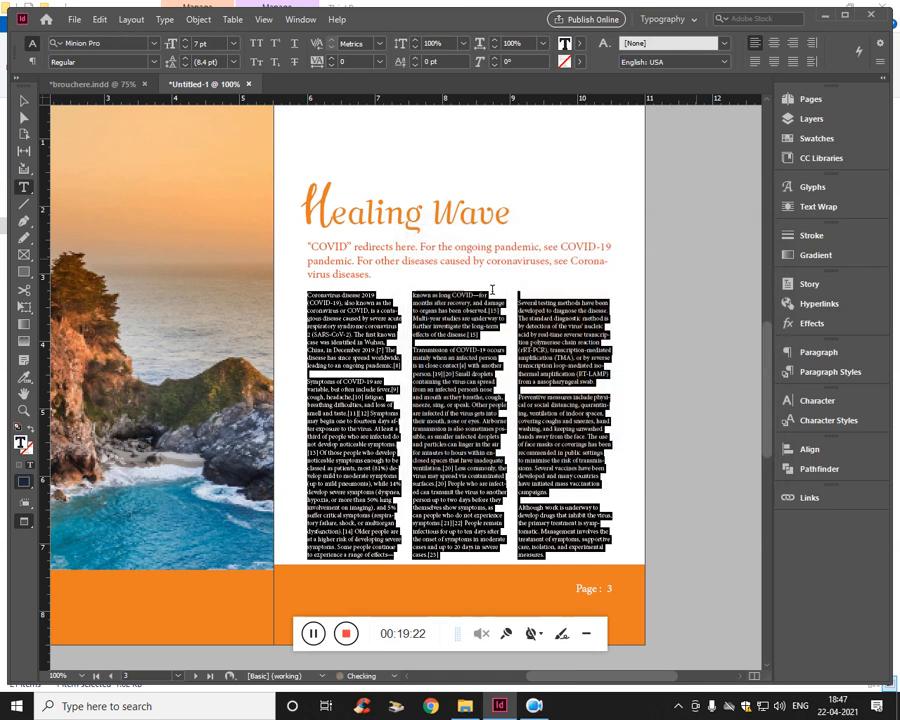
- Increase the body text's font size to 9 pt
{"action": "left_click", "coordinate": [210, 45]}
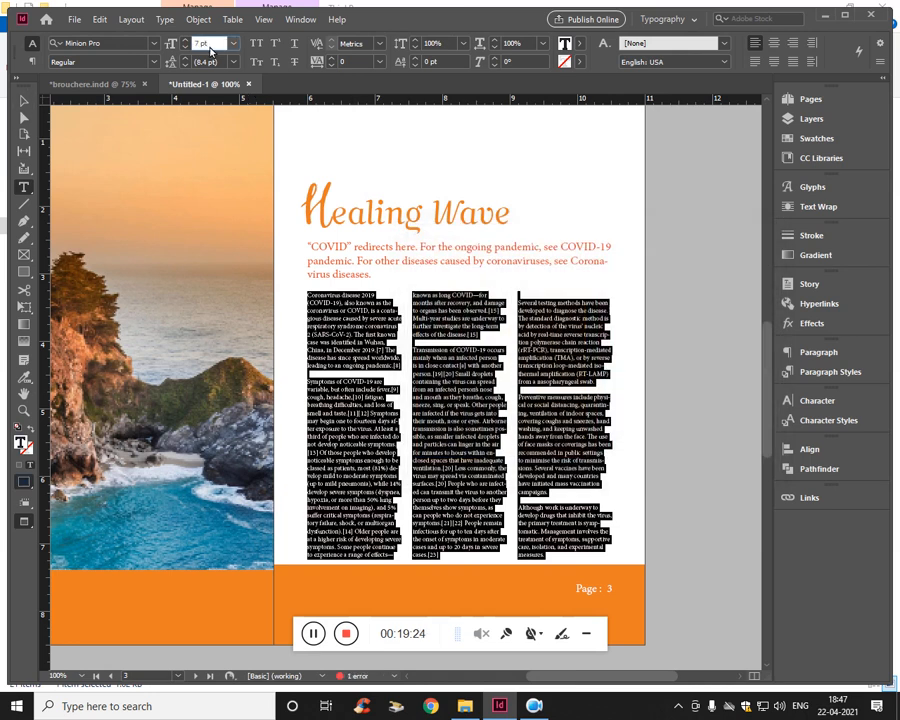
{"action": "key", "text": "Up"}
{"action": "key", "text": "Up"}
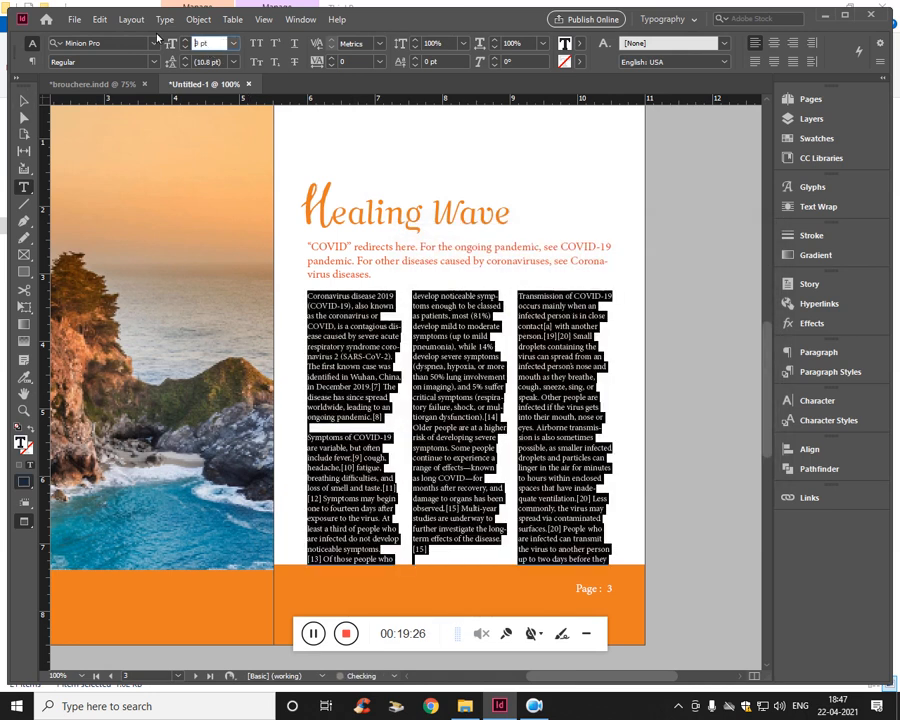
{"action": "key", "text": "Escape"}
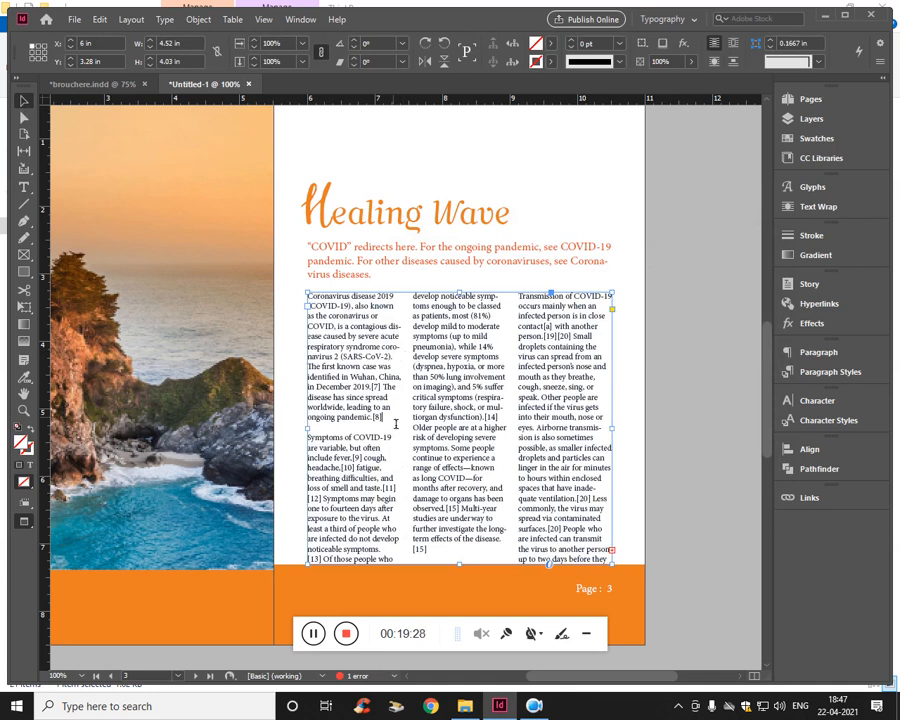
- Insert the subheading "Summary" above the first body paragraph and "Details:" above the second, each followed by a blank line
{"action": "double_click", "coordinate": [395, 424]}
{"action": "key", "text": "ctrl+a"}
{"action": "left_click", "coordinate": [378, 350]}
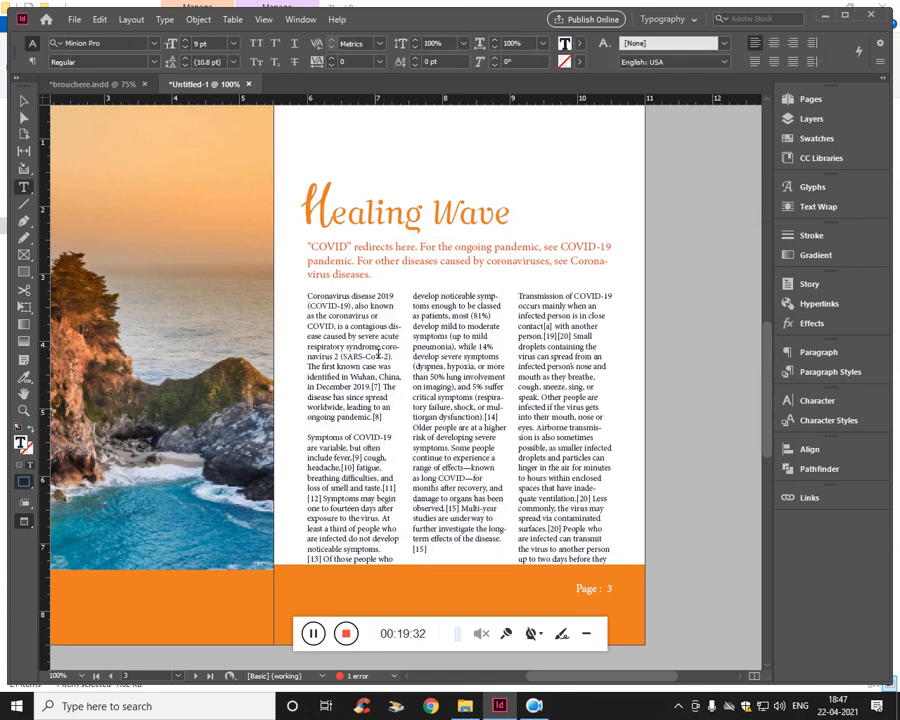
{"action": "type", "text": "Summary"}
{"action": "key", "text": "Return"}
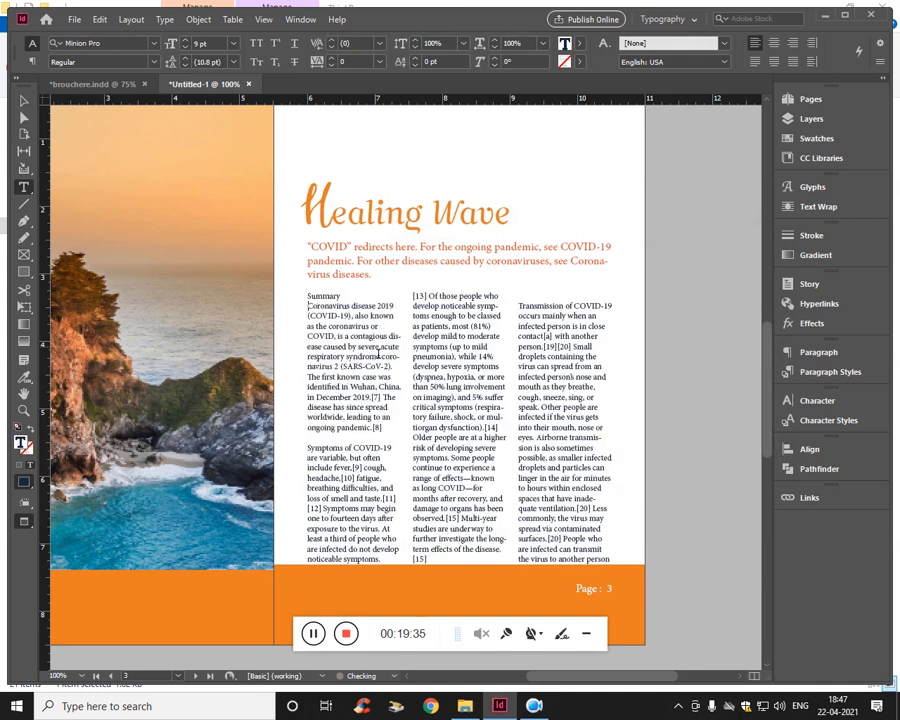
{"action": "key", "text": "Return"}
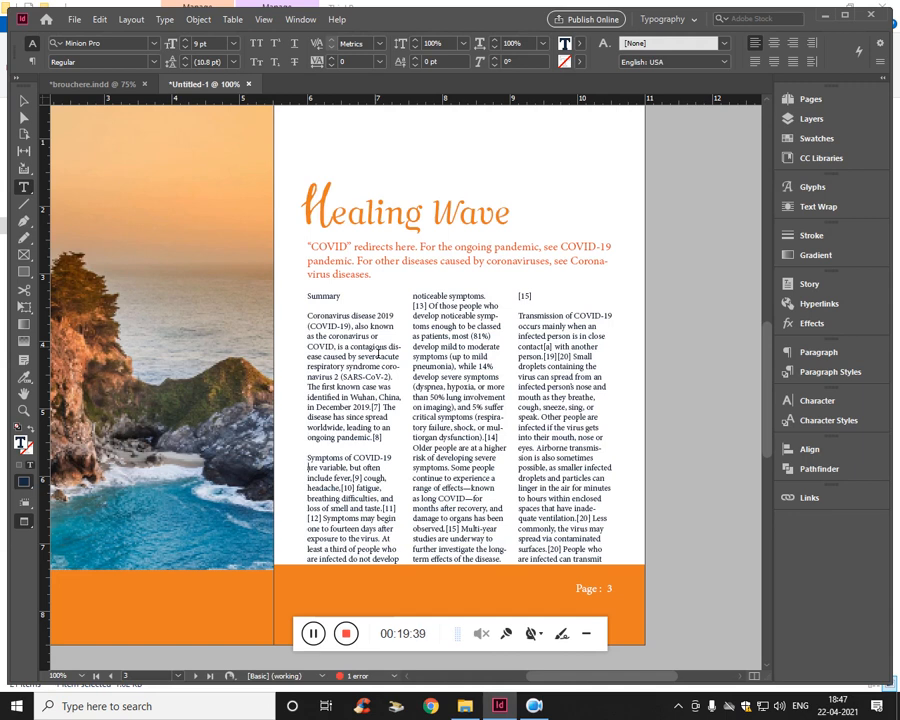
{"action": "key", "text": "Return"}
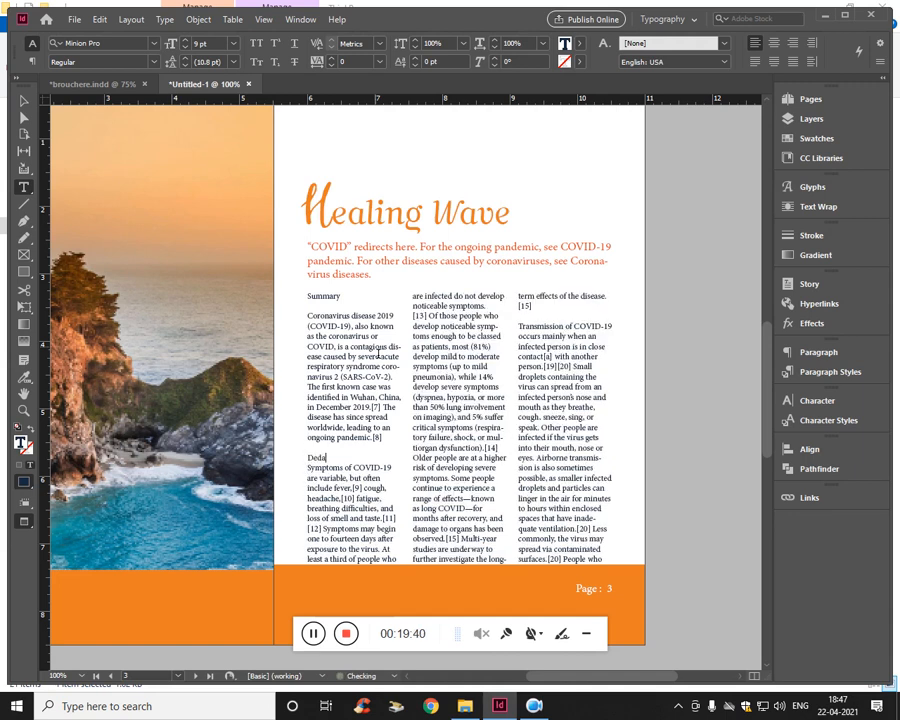
{"action": "type", "text": ":"}
{"action": "key", "text": "Return"}
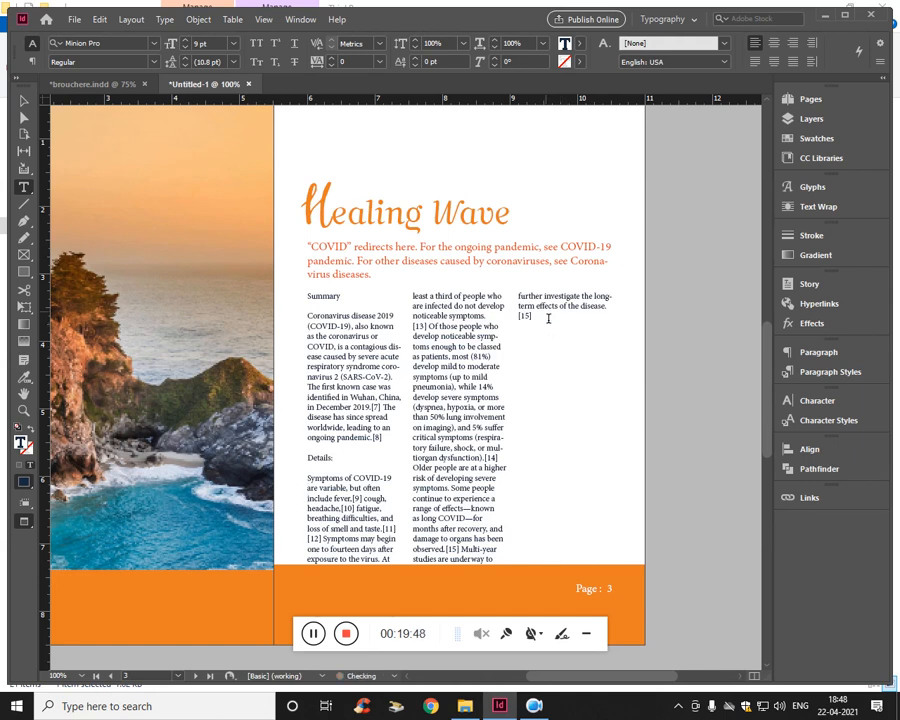
- Shorten the three-column text frame to about 3.8 in high, leaving a gap above the footer, and check it against the guides
{"action": "left_click", "coordinate": [476, 407]}
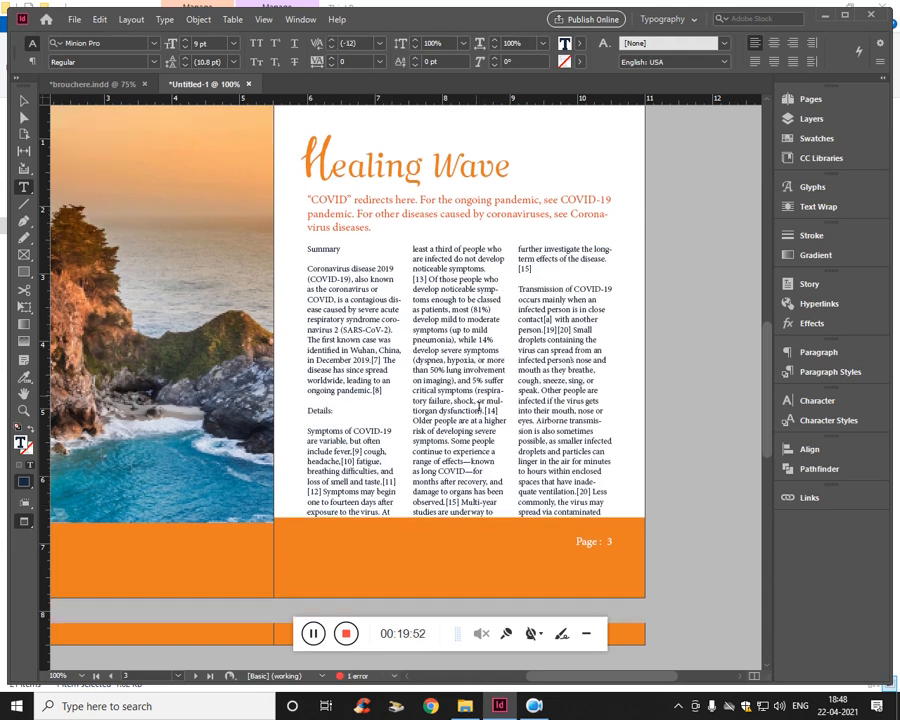
{"action": "left_click", "coordinate": [482, 409]}
{"action": "scroll", "coordinate": [480, 409], "scroll_direction": "down", "scroll_amount": 2}
{"action": "left_click", "coordinate": [462, 456]}
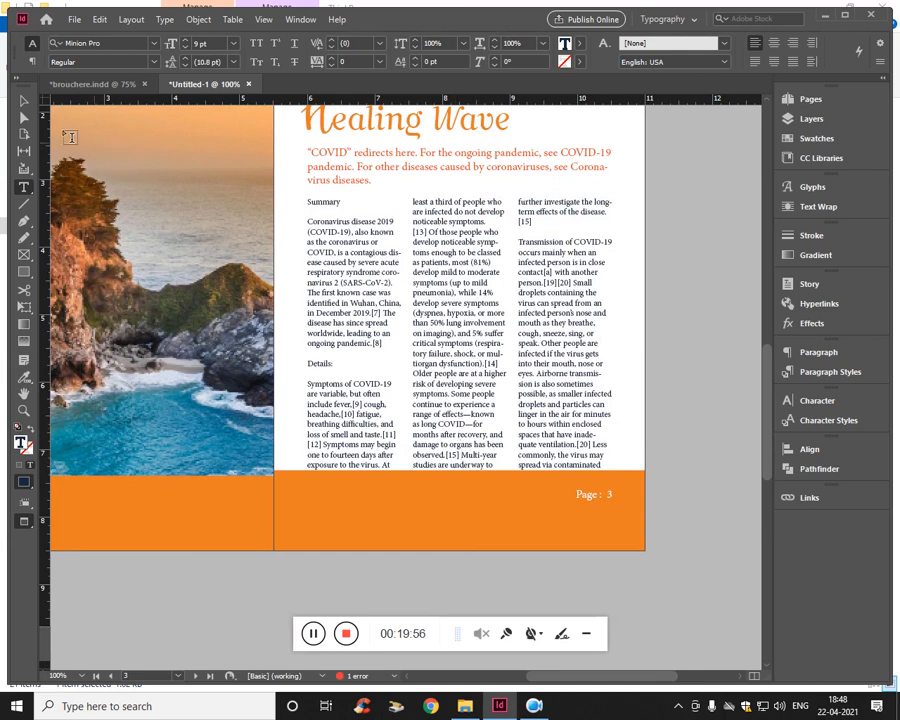
{"action": "left_click", "coordinate": [24, 102]}
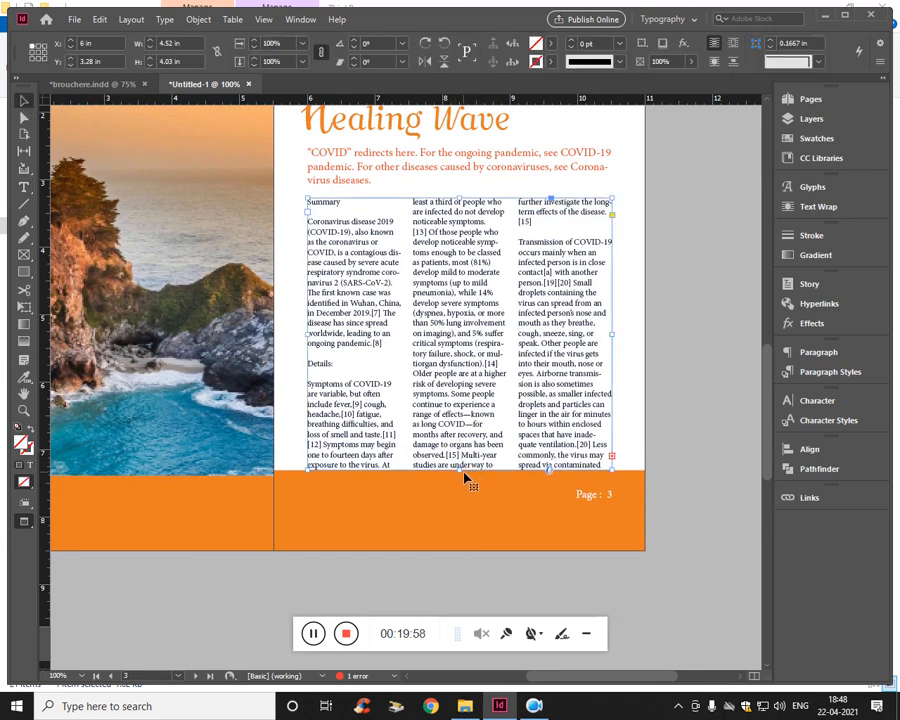
{"action": "mouse_move", "coordinate": [466, 472]}
{"action": "left_mouse_down"}
{"action": "mouse_move", "coordinate": [464, 510]}
{"action": "mouse_move", "coordinate": [467, 461]}
{"action": "left_mouse_up"}
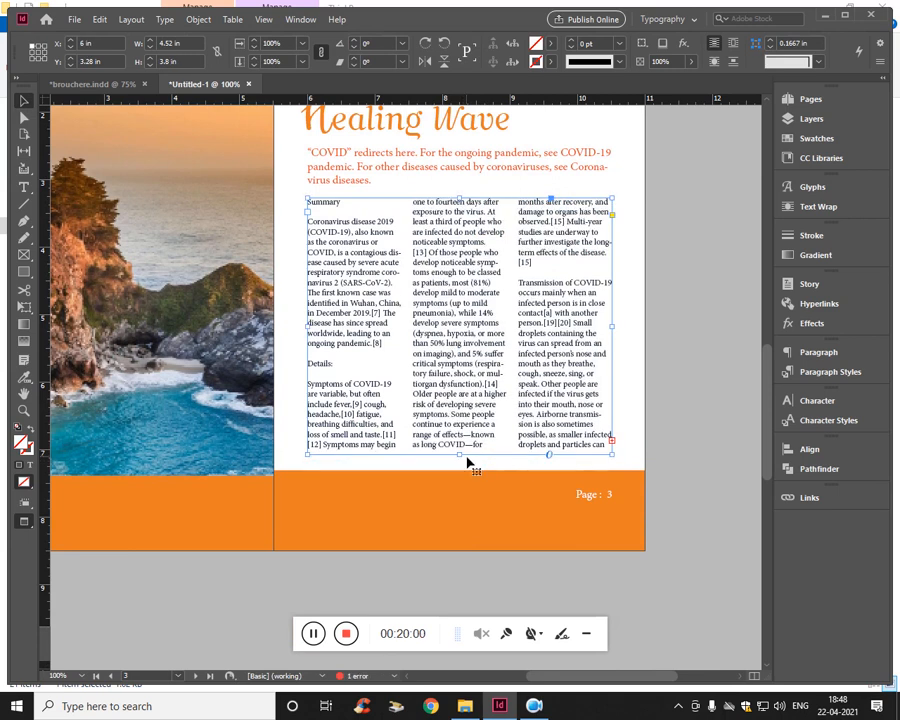
{"action": "key", "text": "w"}
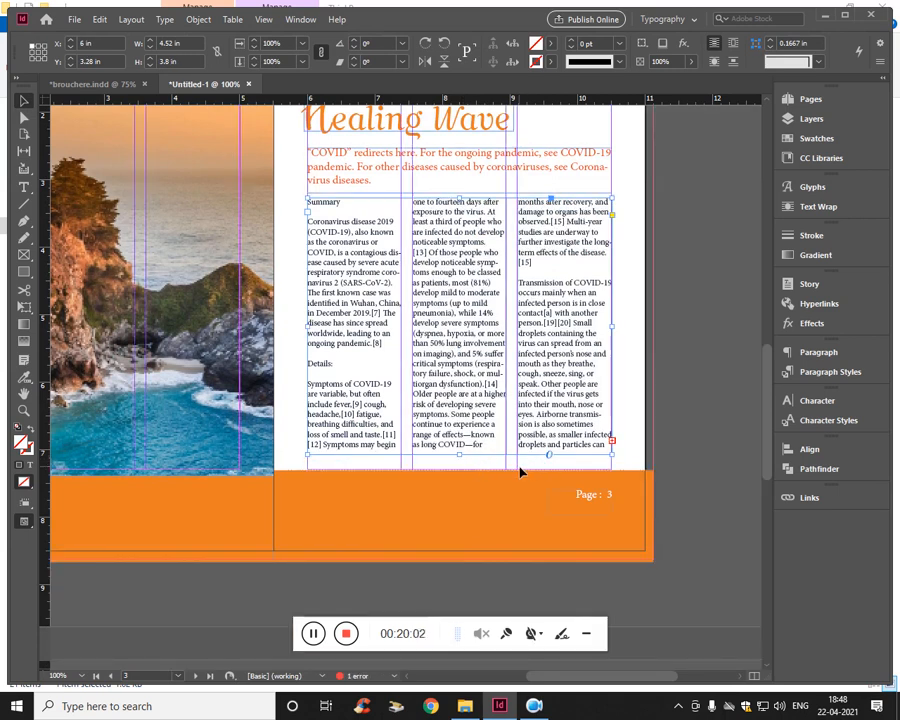
{"action": "scroll", "coordinate": [519, 470], "scroll_direction": "up", "scroll_amount": 2}
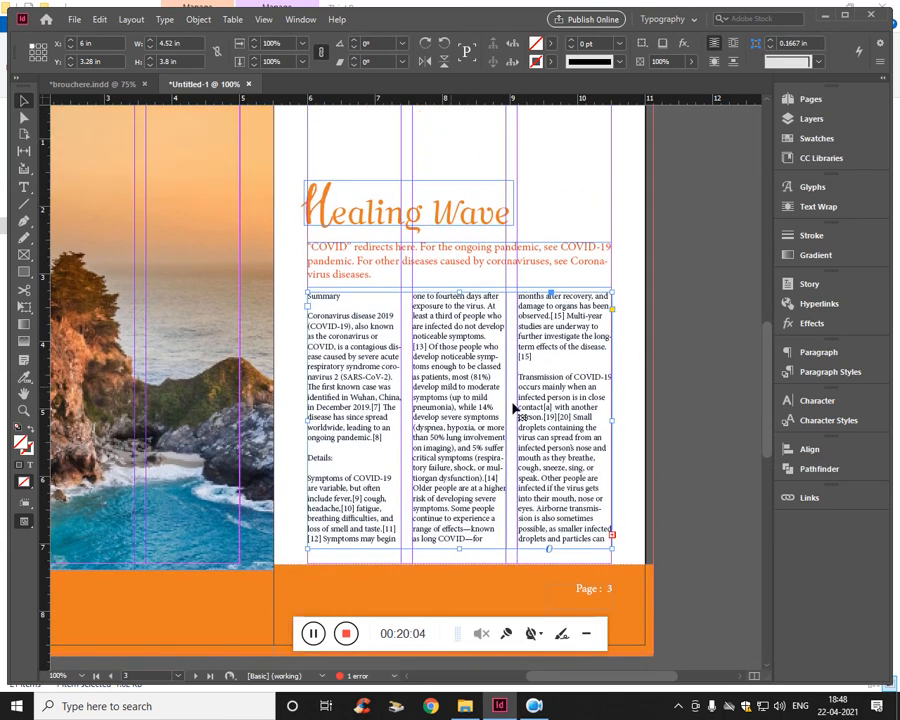
{"action": "key", "text": "w"}
- Create a paragraph style named "UDB - desc" from the orange note under the heading
{"action": "double_click", "coordinate": [473, 256]}
{"action": "key", "text": "ctrl+a"}
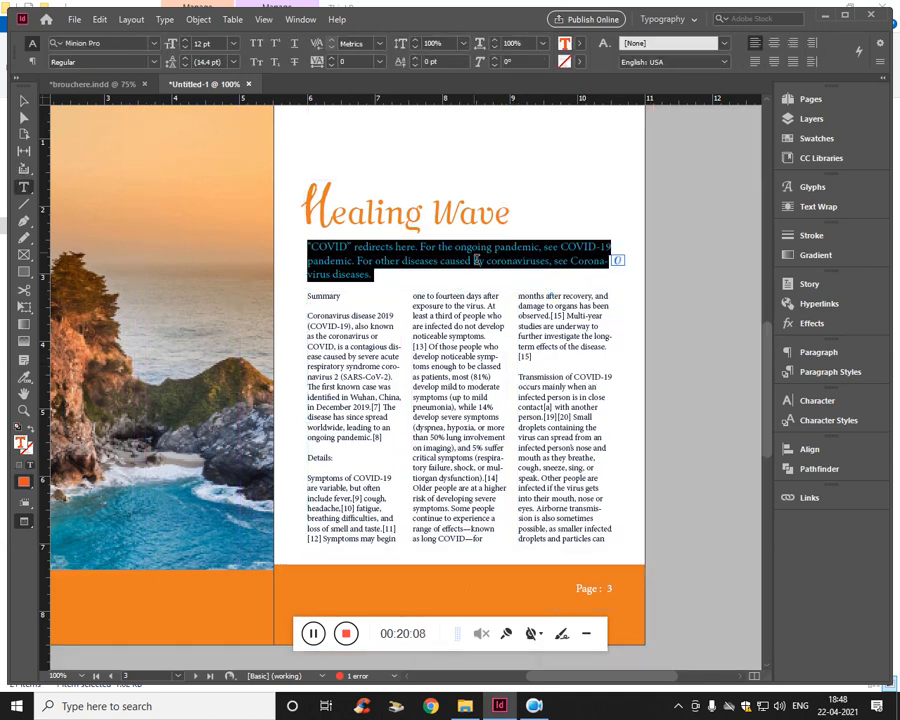
{"action": "left_click", "coordinate": [830, 371]}
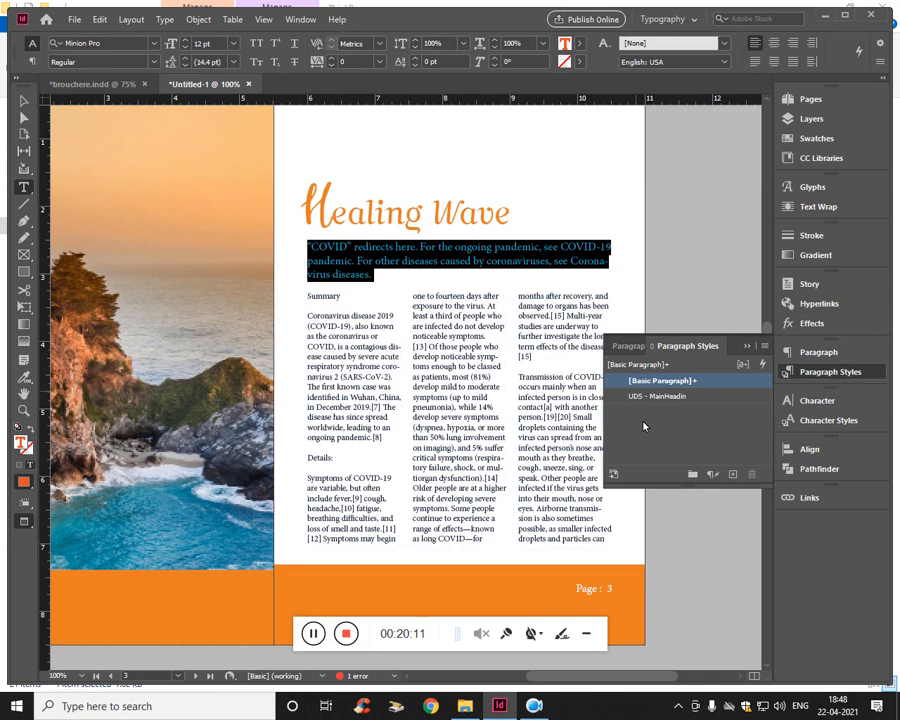
{"action": "left_click", "coordinate": [732, 474]}
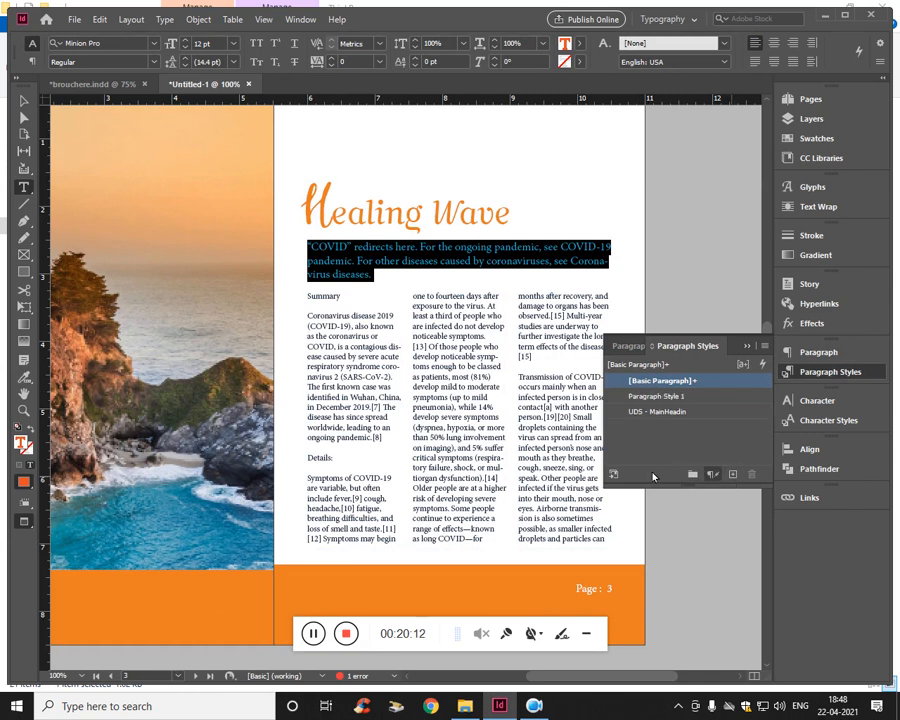
{"action": "double_click", "coordinate": [658, 398]}
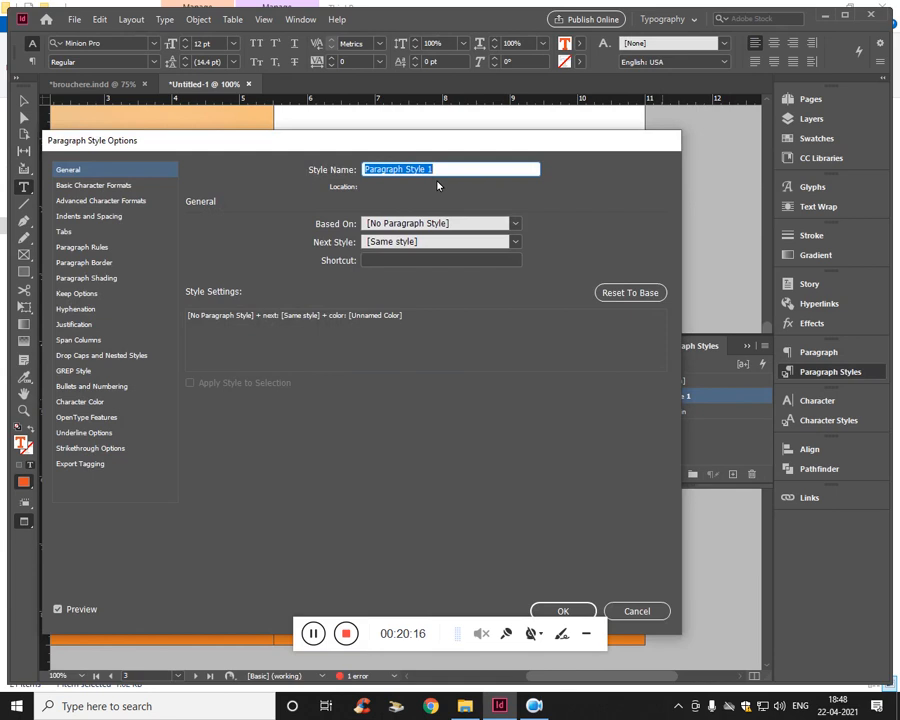
{"action": "type", "text": "desc"}
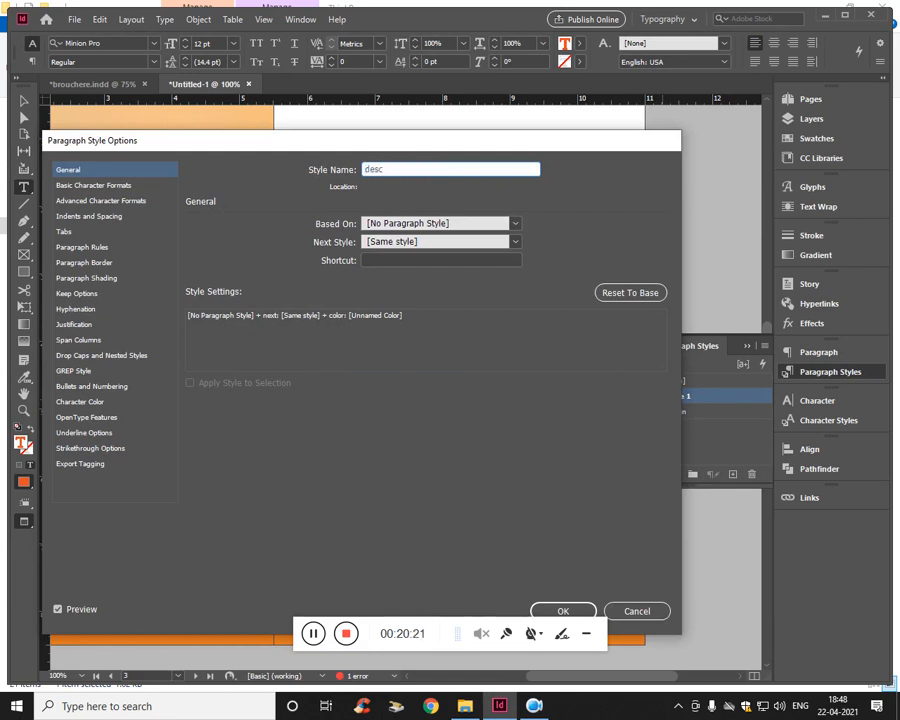
{"action": "type", "text": "DB -"}
{"action": "left_click", "coordinate": [563, 610]}
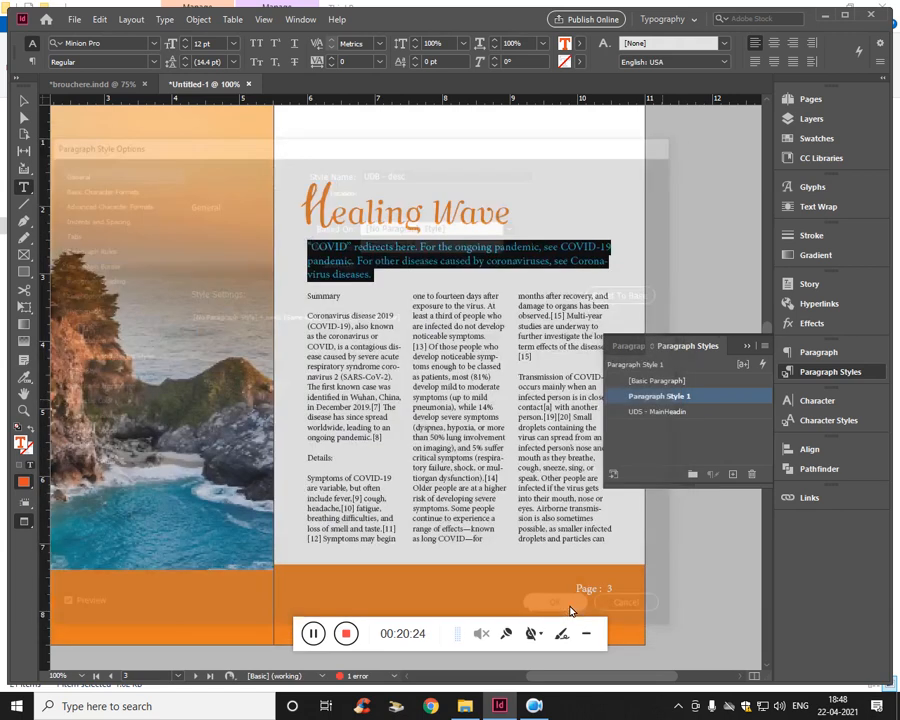
{"action": "left_click", "coordinate": [676, 435]}
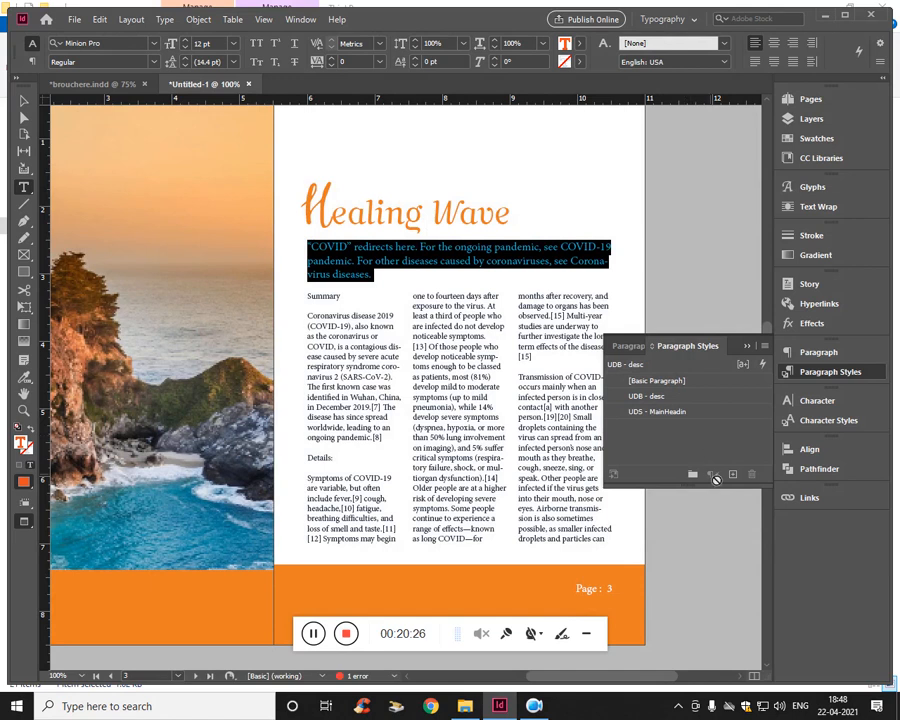
- Turn on a paragraph rule above for the "Summary" subheading, with the preview visible
{"action": "double_click", "coordinate": [320, 346]}
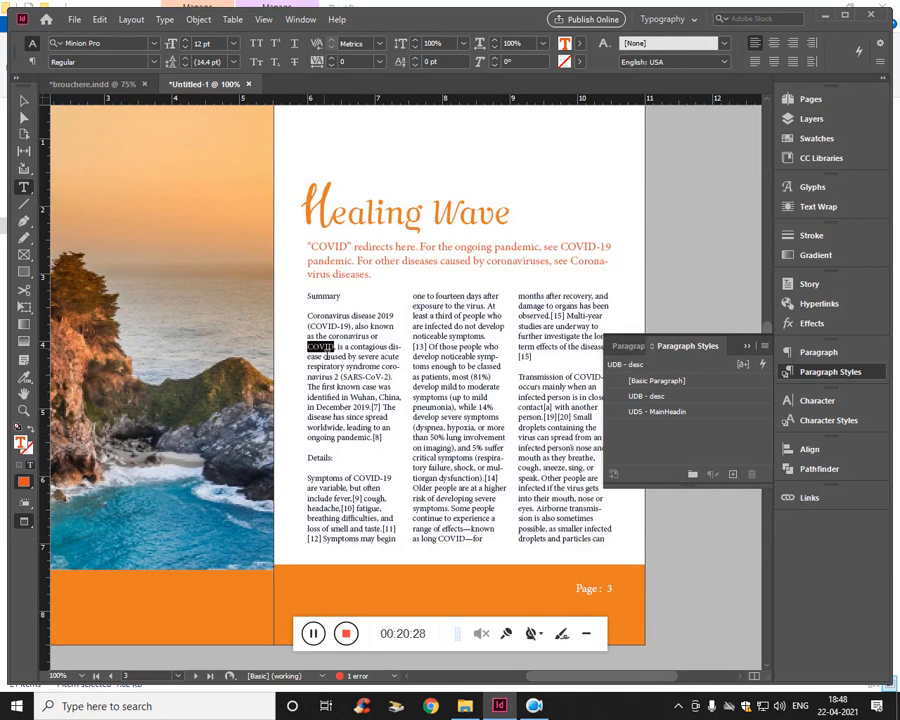
{"action": "triple_click", "coordinate": [326, 355]}
{"action": "double_click", "coordinate": [325, 298]}
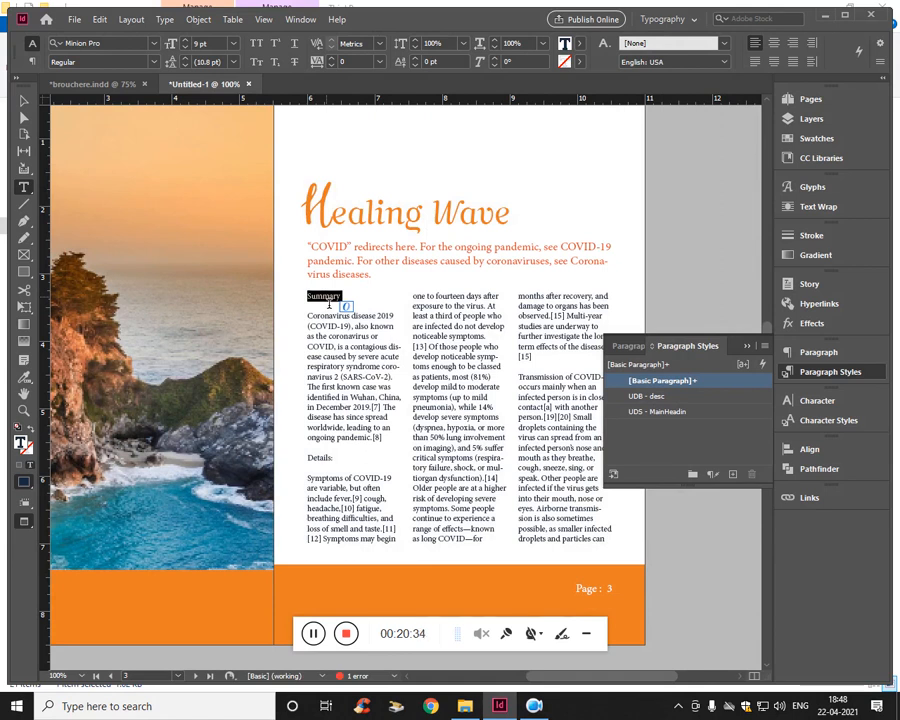
{"action": "left_click", "coordinate": [828, 352]}
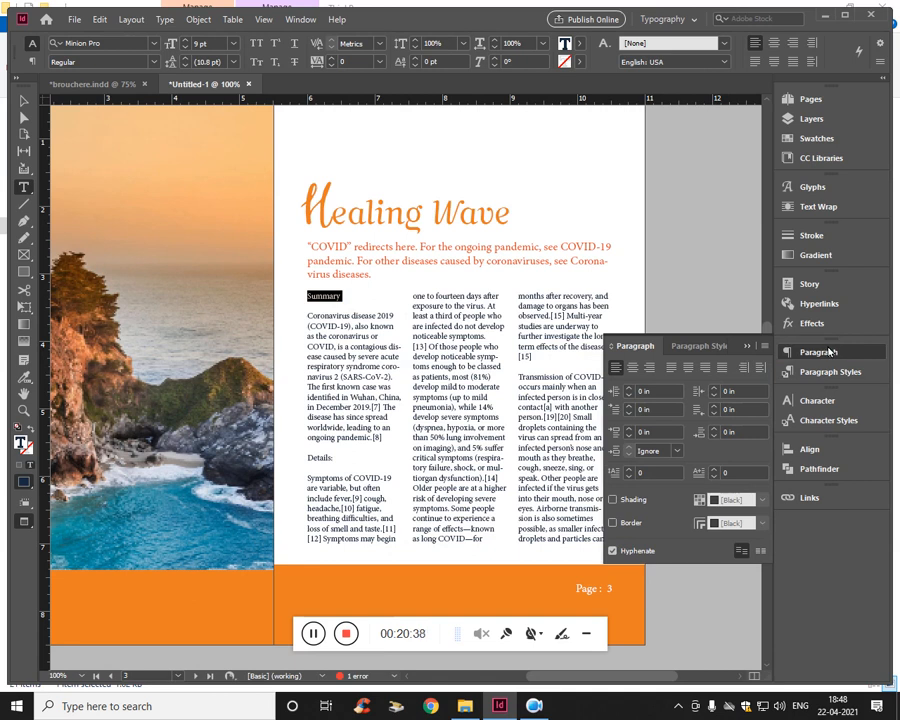
{"action": "left_click", "coordinate": [695, 346]}
{"action": "left_click", "coordinate": [633, 346]}
{"action": "left_click", "coordinate": [35, 63]}
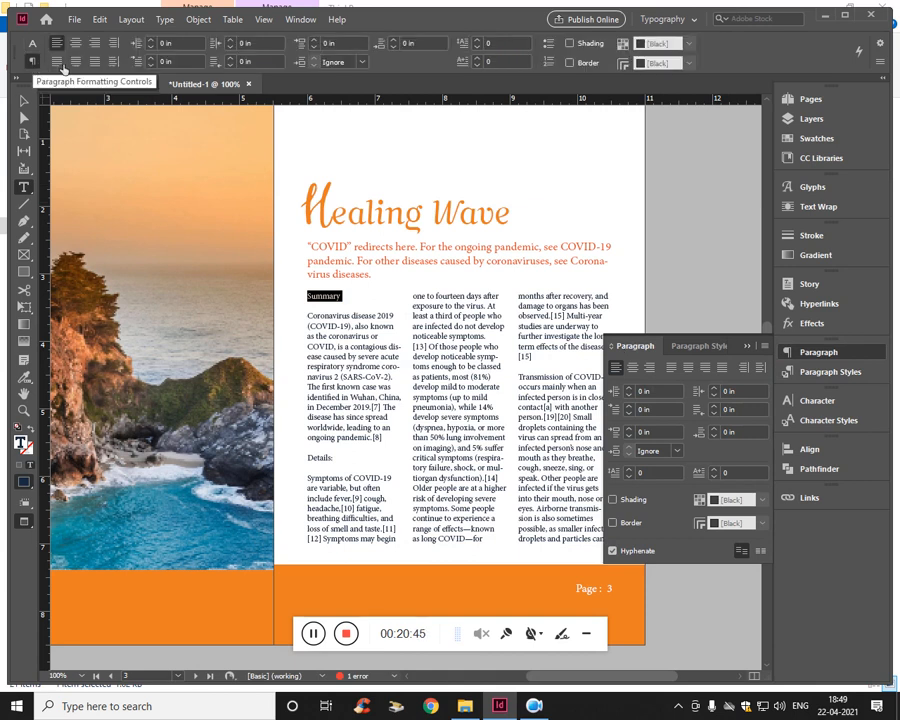
{"action": "left_click", "coordinate": [881, 64]}
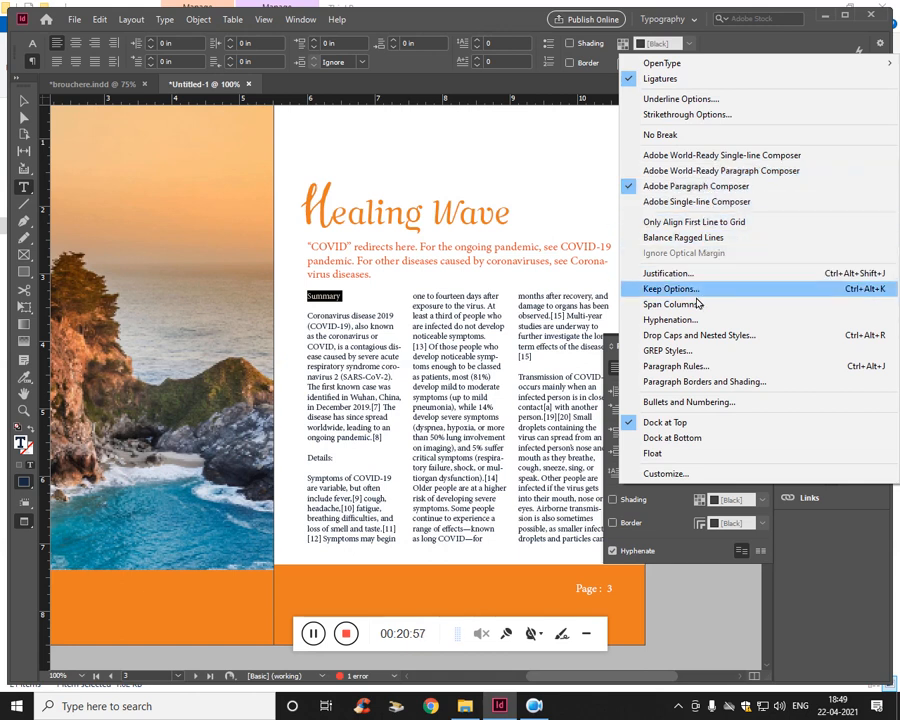
{"action": "left_click", "coordinate": [668, 367]}
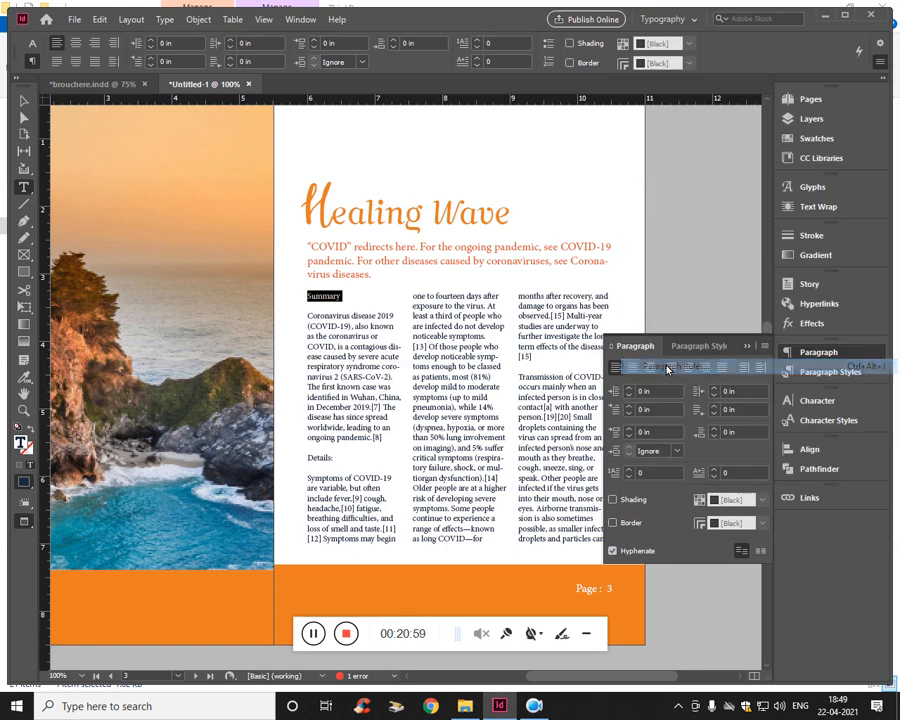
{"action": "left_click_drag", "start_coordinate": [531, 228], "coordinate": [704, 216]}
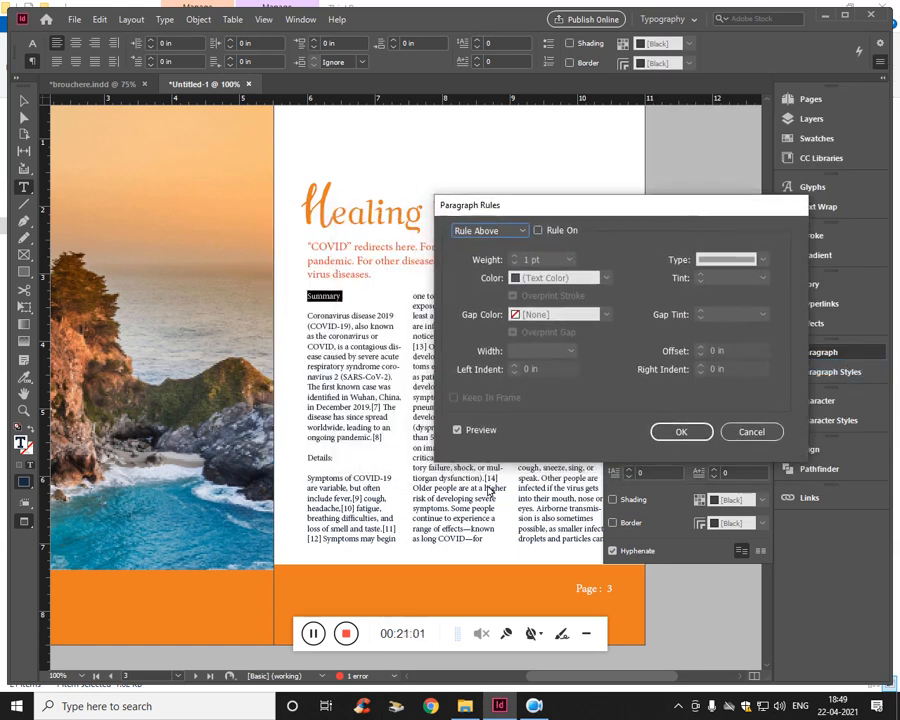
{"action": "left_click", "coordinate": [538, 231]}
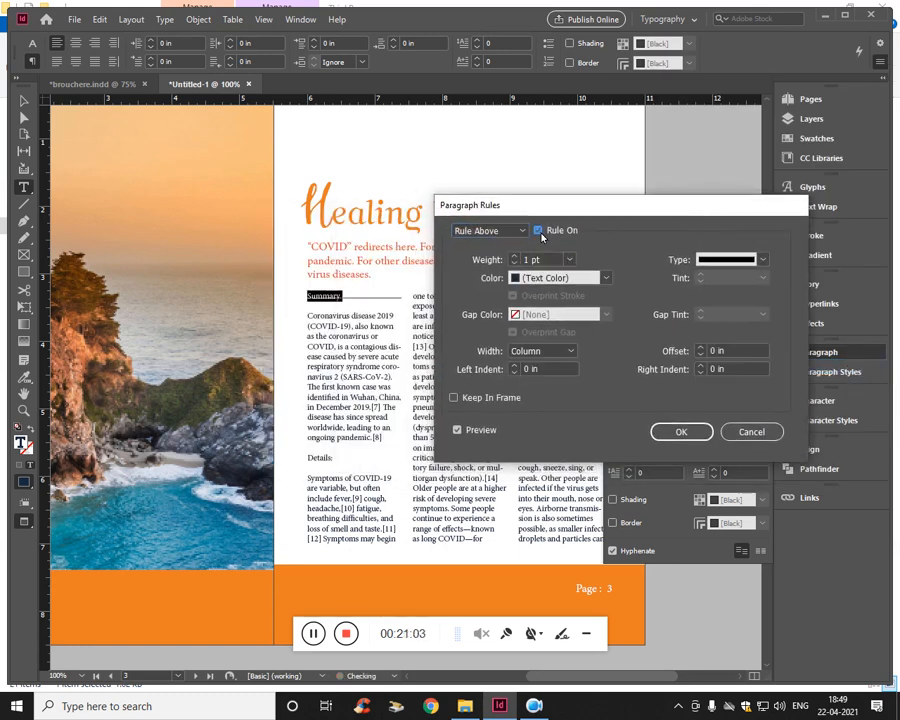
- Set the "Summary" rule's weight to 0.5 pt and its offset to -0.0625 in
{"action": "left_click", "coordinate": [535, 260]}
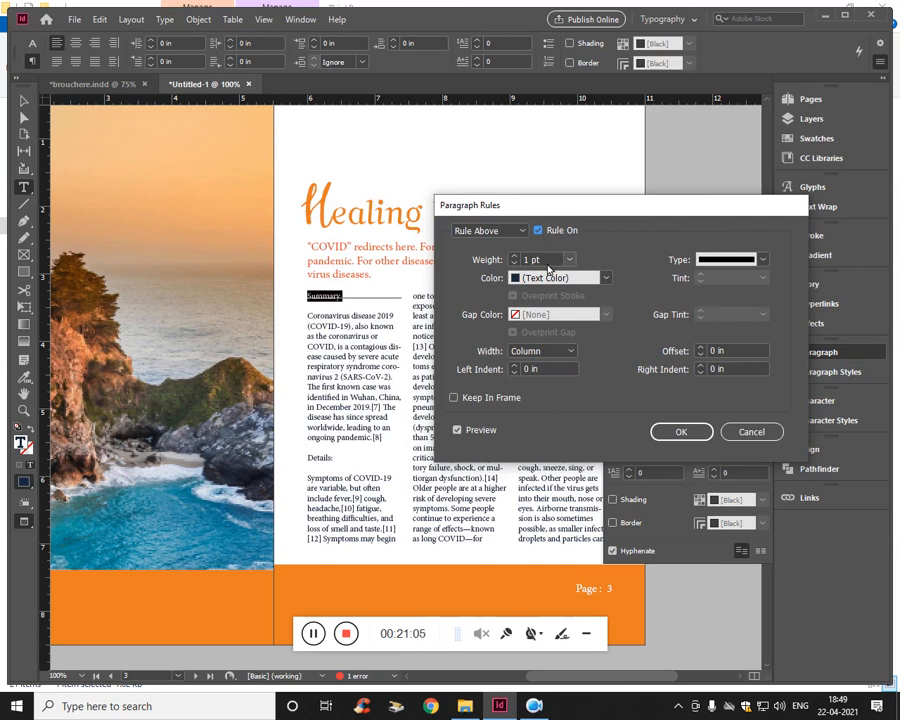
{"action": "left_click", "coordinate": [569, 260]}
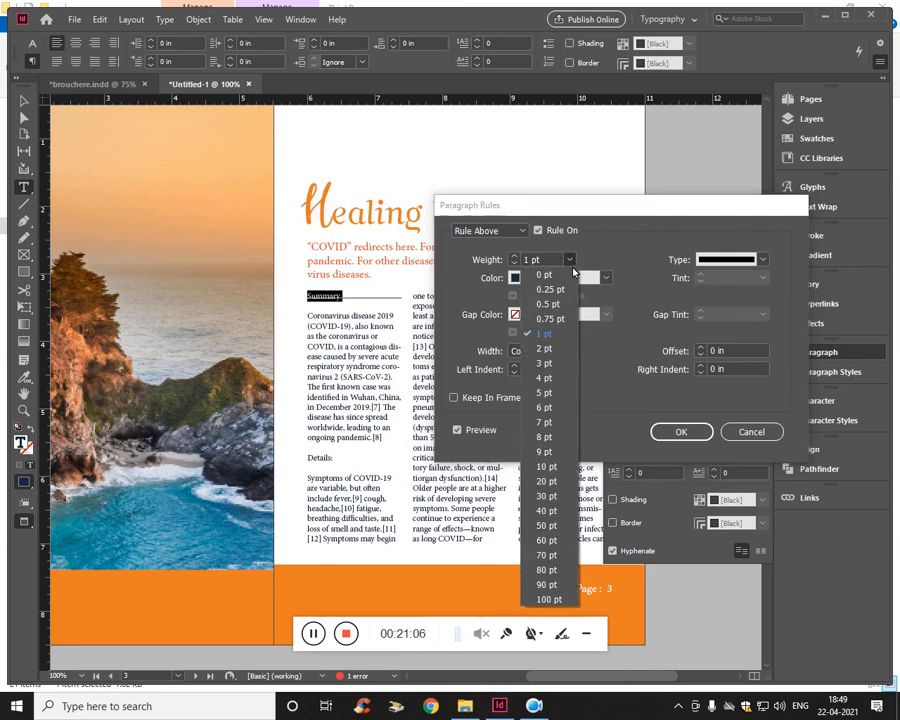
{"action": "left_click", "coordinate": [571, 311]}
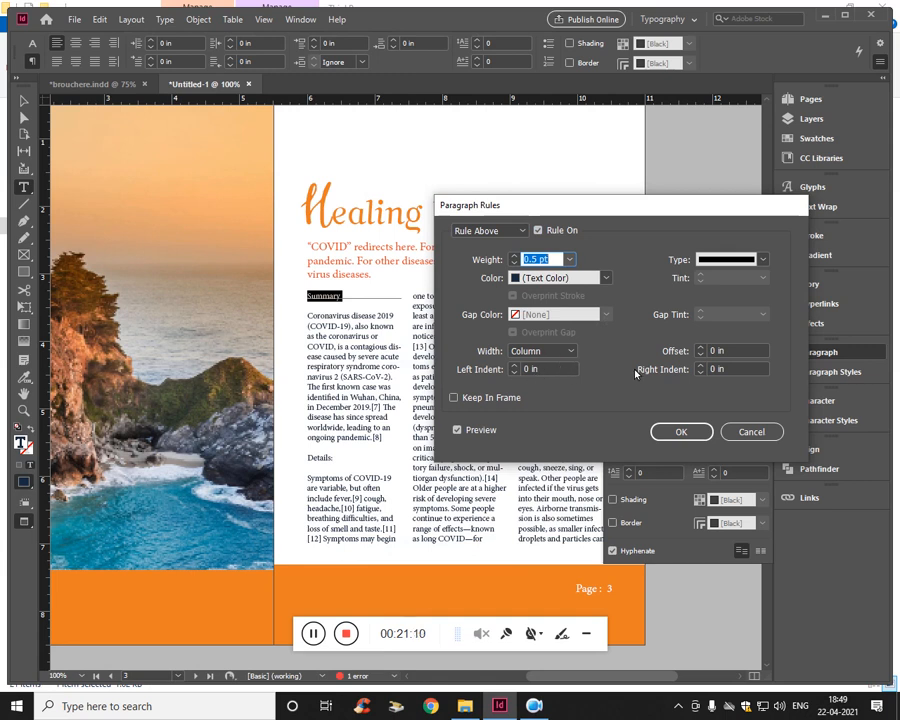
{"action": "left_click", "coordinate": [741, 354]}
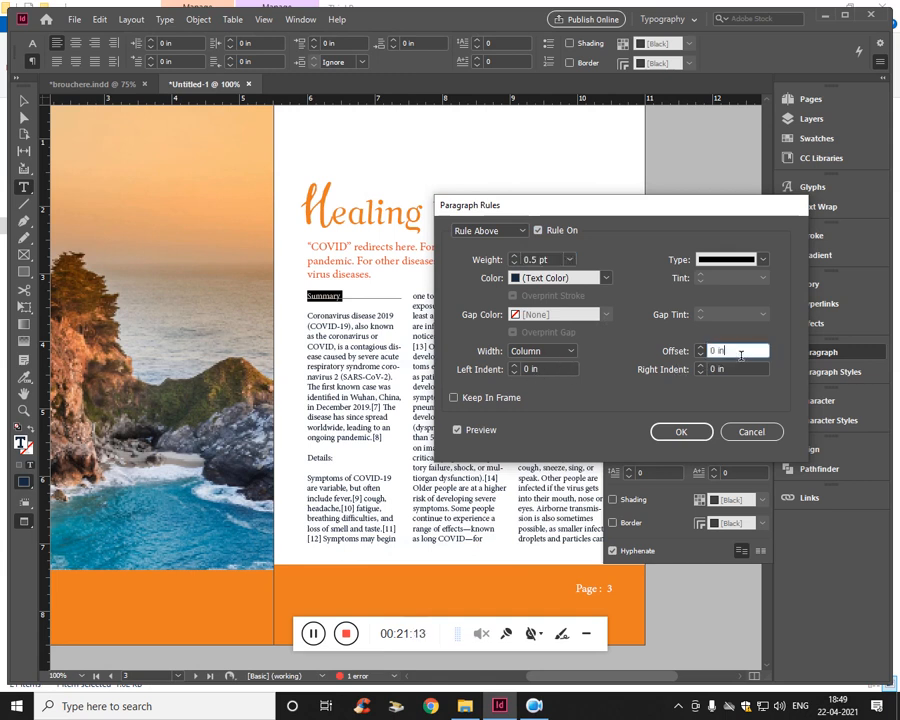
{"action": "key", "text": "Up"}
{"action": "key", "text": "Down"}
{"action": "key", "text": "Down"}
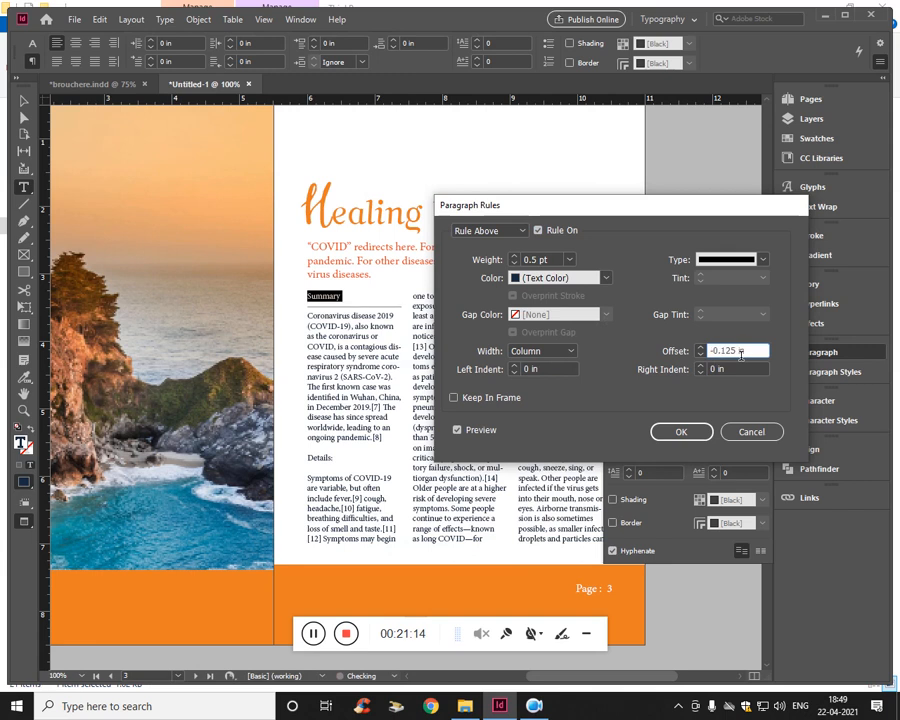
{"action": "key", "text": "Up"}
{"action": "key", "text": "Down"}
{"action": "key", "text": "Up"}
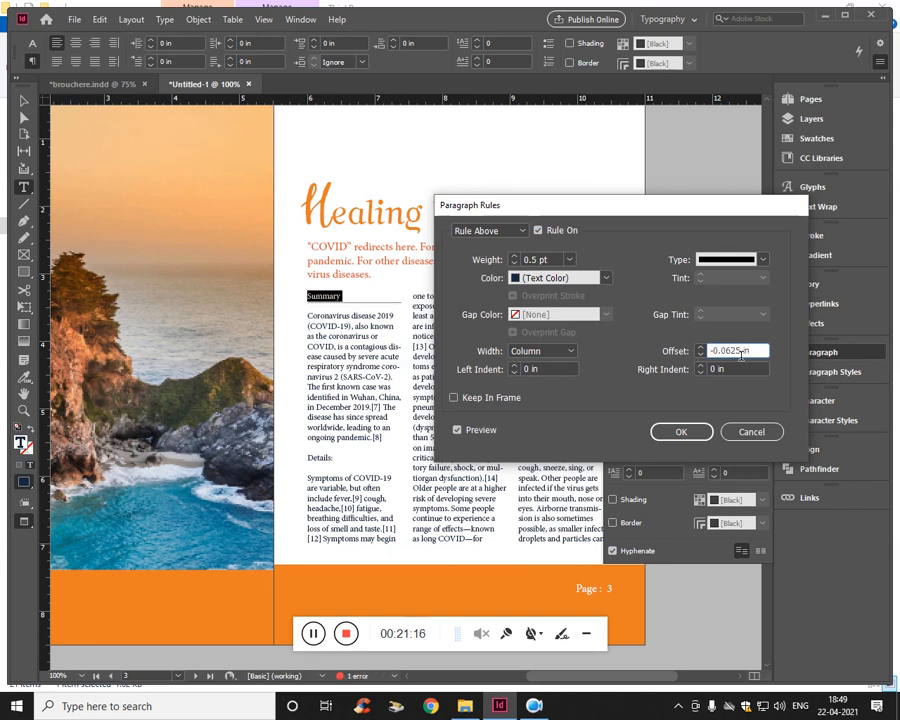
- Color the "Summary" rule with C=15 M=100 Y=100 K=0, turn off Overprint Stroke and apply the paragraph rule
{"action": "left_click", "coordinate": [516, 279]}
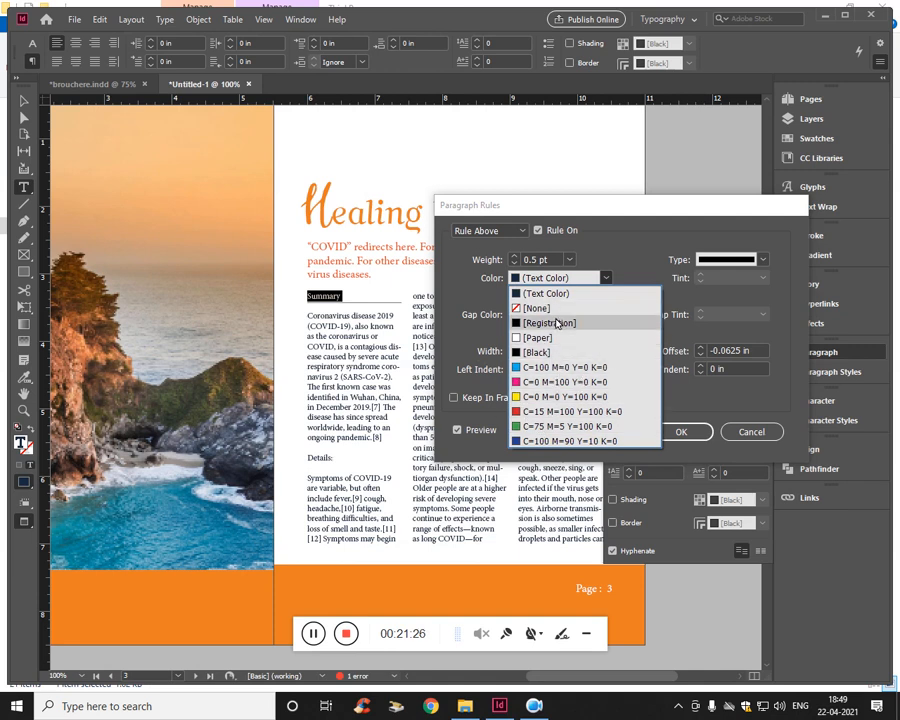
{"action": "left_click", "coordinate": [537, 411]}
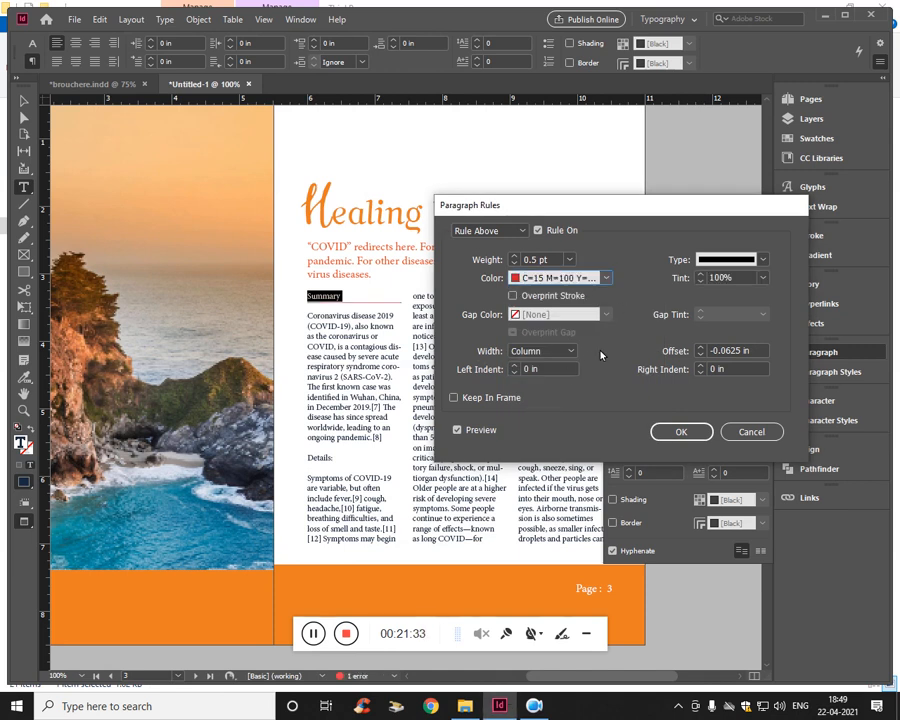
{"action": "left_click", "coordinate": [531, 279]}
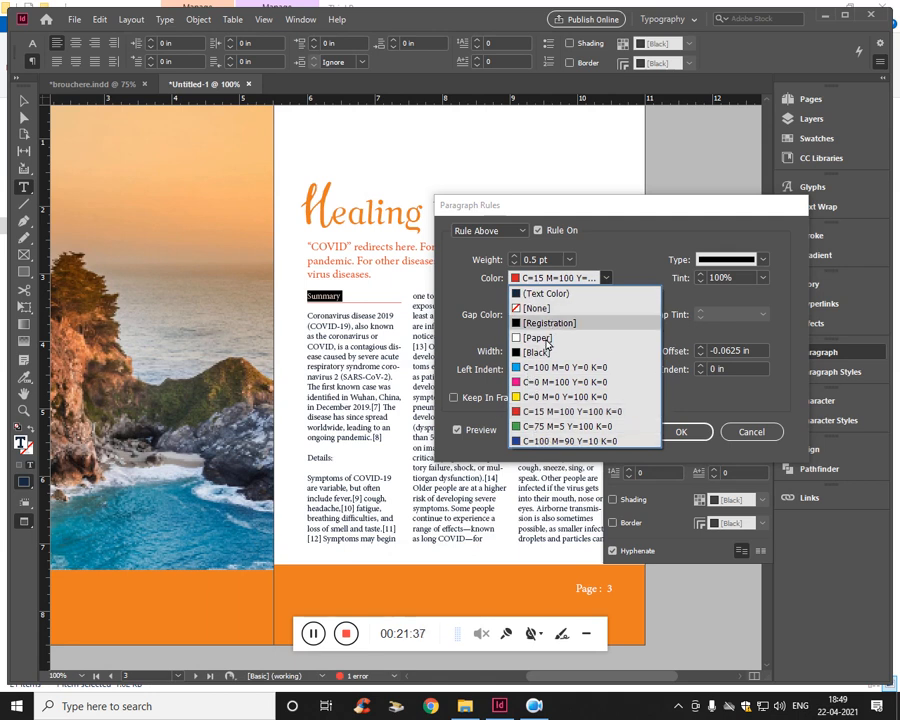
{"action": "left_click", "coordinate": [649, 247]}
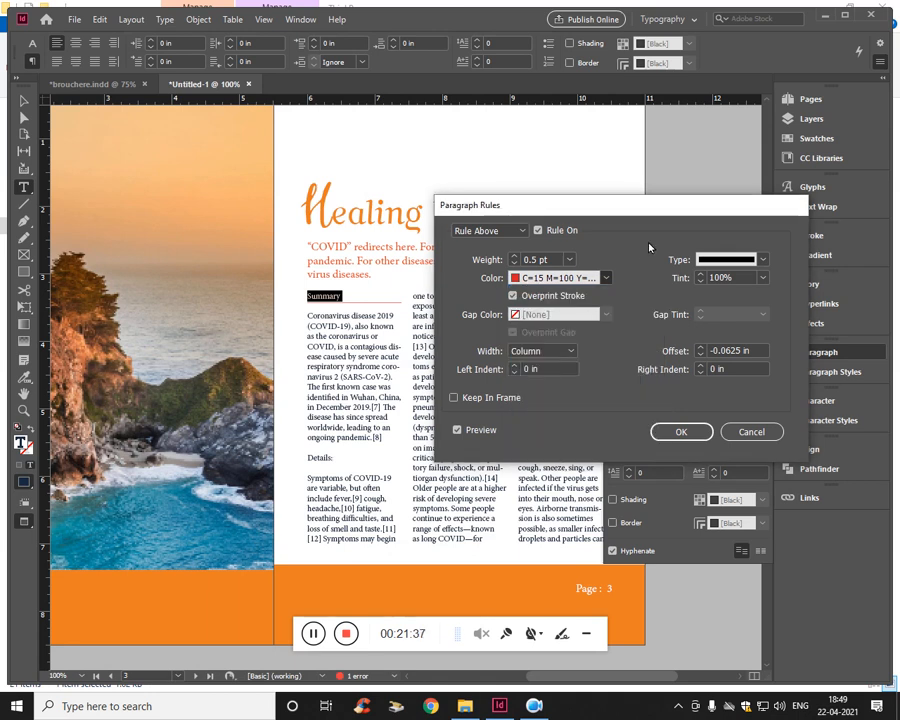
{"action": "left_click", "coordinate": [513, 296]}
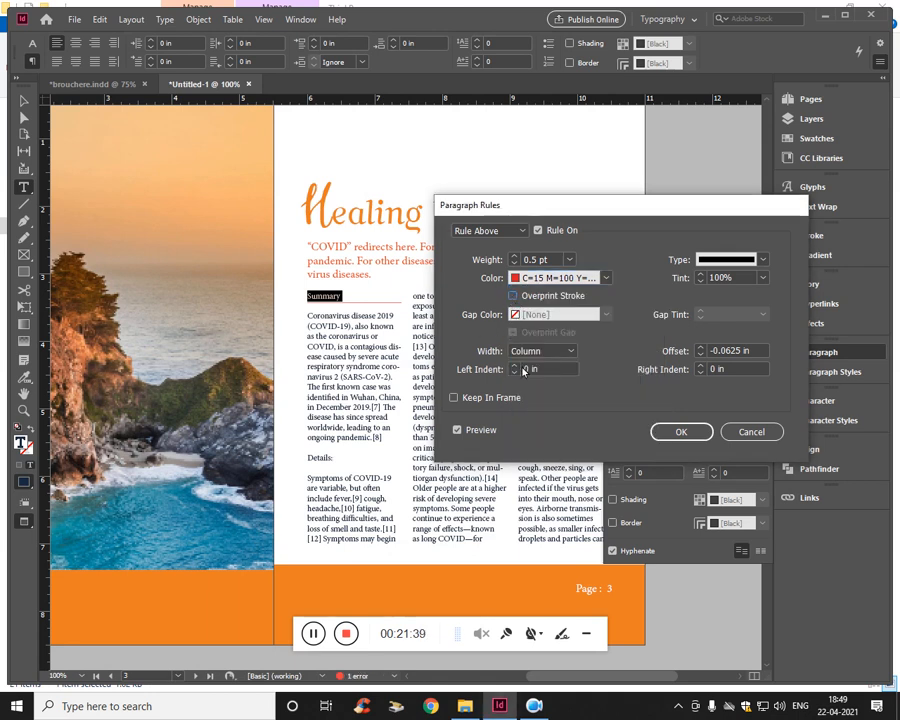
{"action": "left_click", "coordinate": [680, 431]}
- Look through the document's existing color swatches with the three-column text frame selected
{"action": "left_click", "coordinate": [24, 101]}
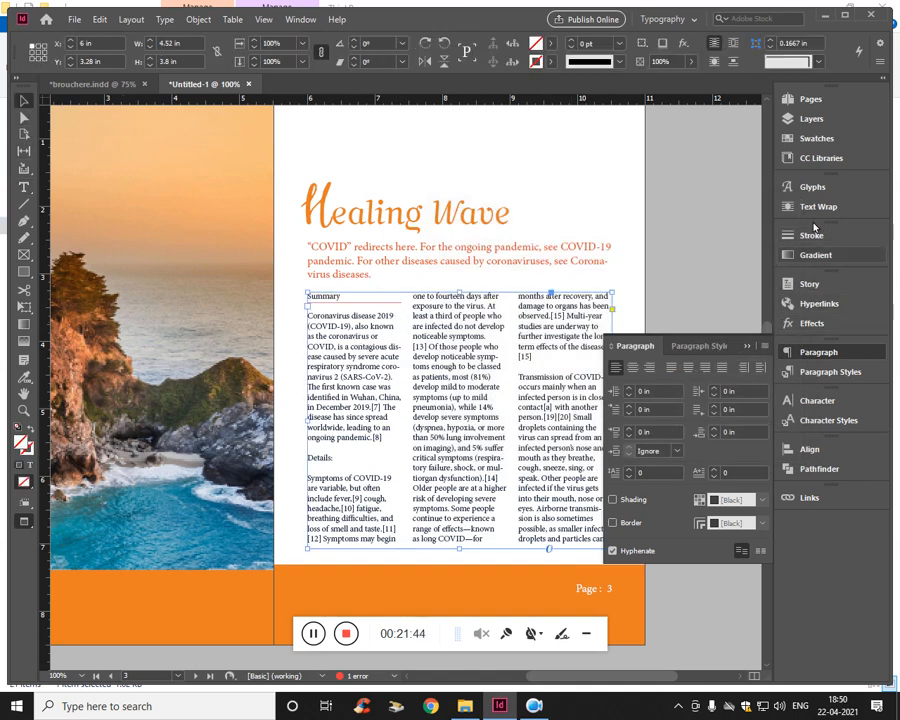
{"action": "left_click", "coordinate": [818, 139]}
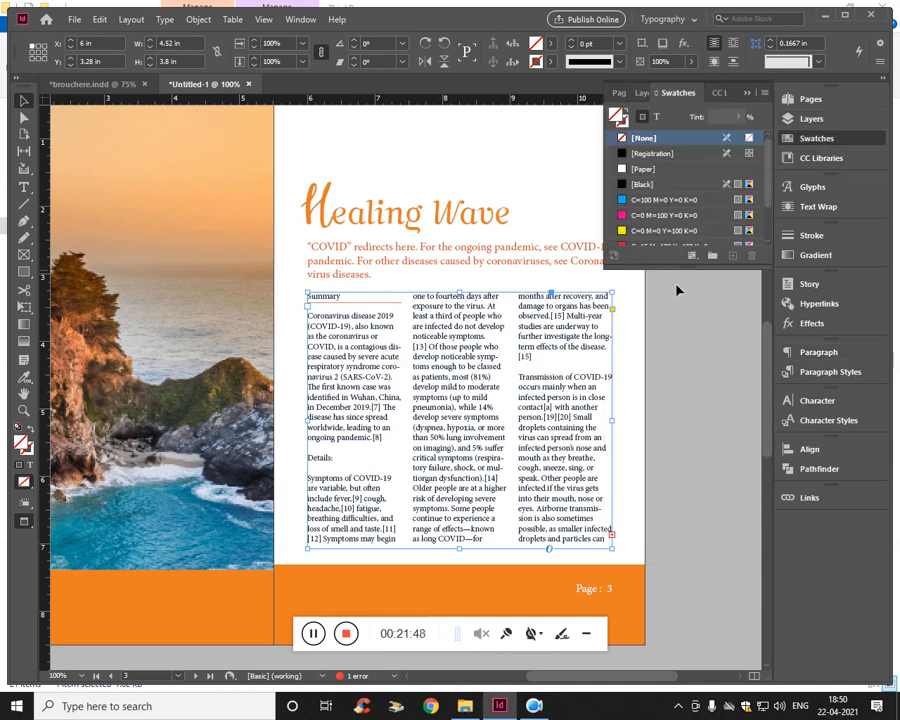
{"action": "scroll", "coordinate": [697, 224], "scroll_direction": "down", "scroll_amount": 2}
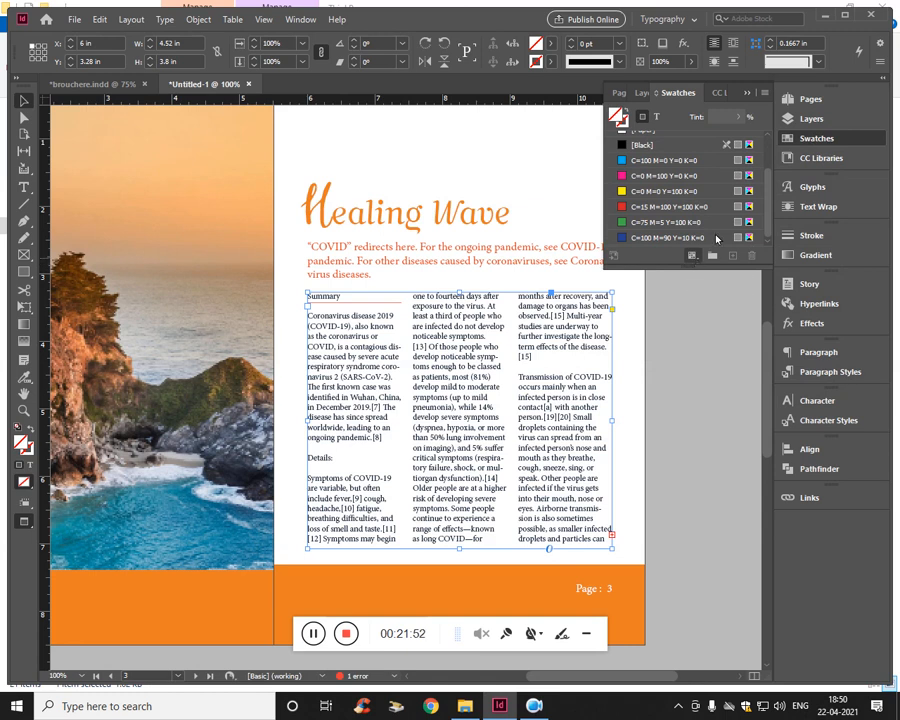
{"action": "scroll", "coordinate": [720, 185], "scroll_direction": "up", "scroll_amount": 2}
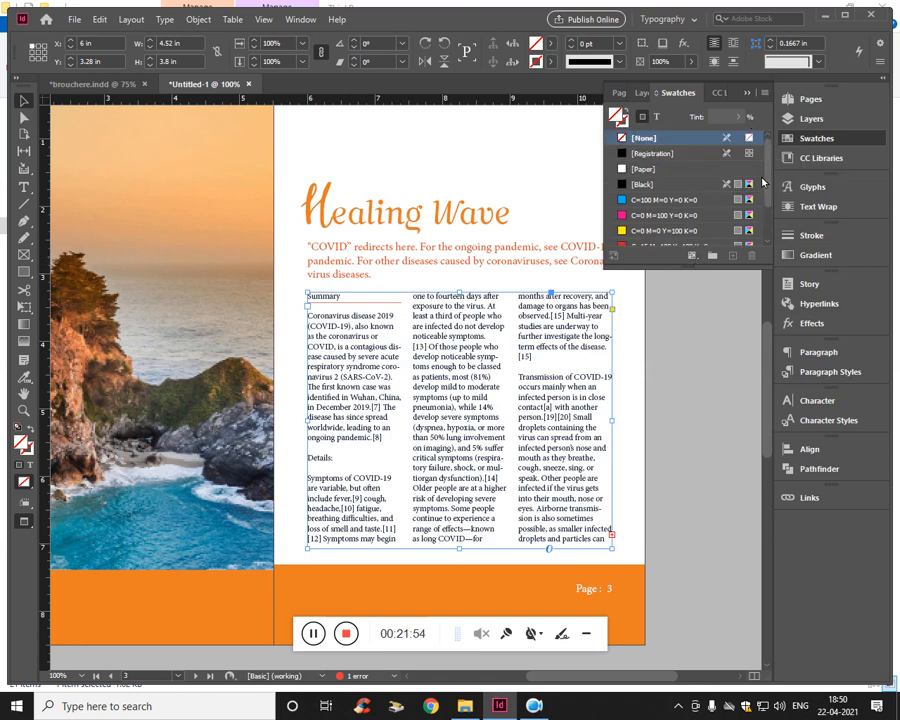
{"action": "left_click", "coordinate": [764, 93]}
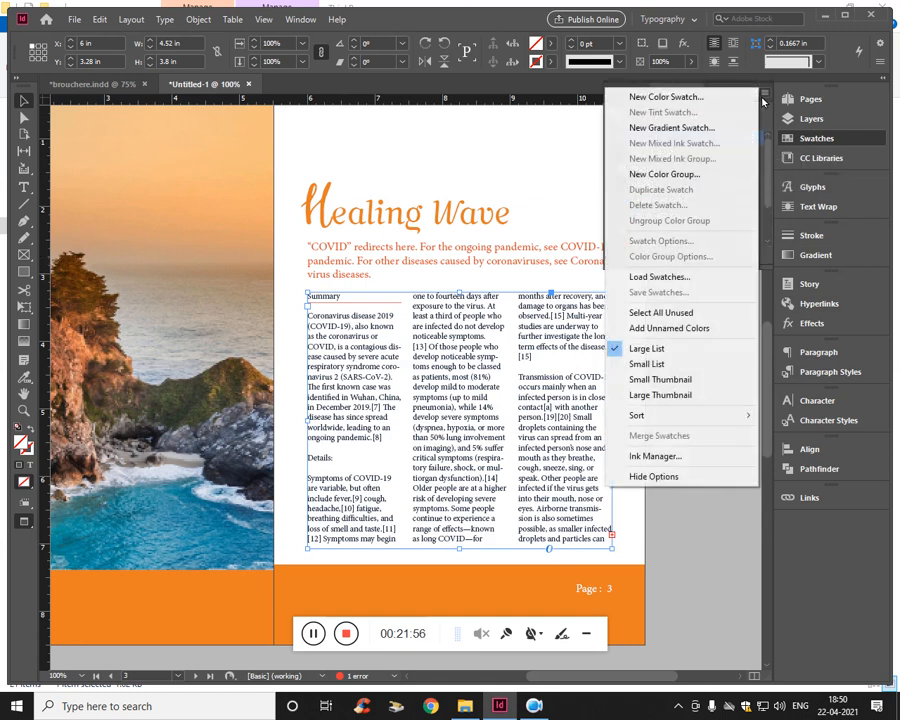
{"action": "left_click", "coordinate": [763, 97]}
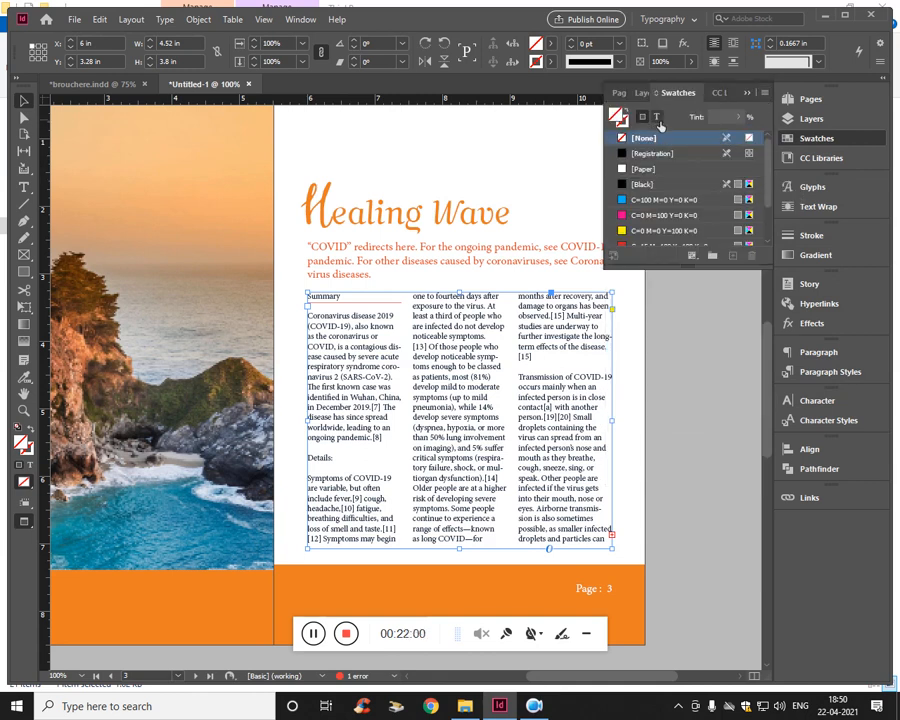
{"action": "left_click", "coordinate": [313, 637]}
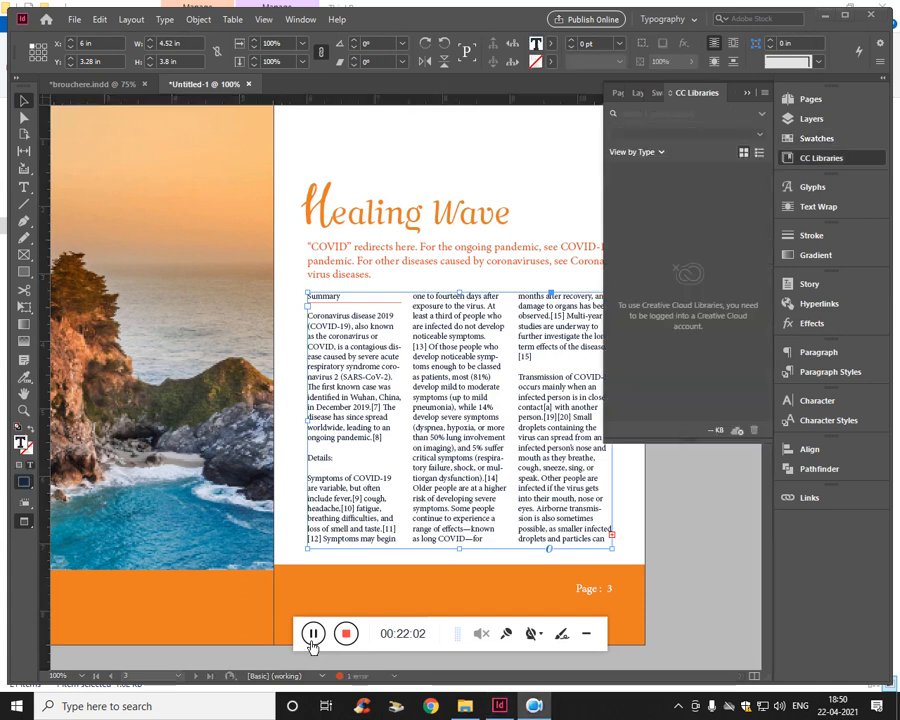
- Set up a new CMYK process color swatch with C=14 M=78 Y=97 K=0
{"action": "left_click", "coordinate": [676, 85]}
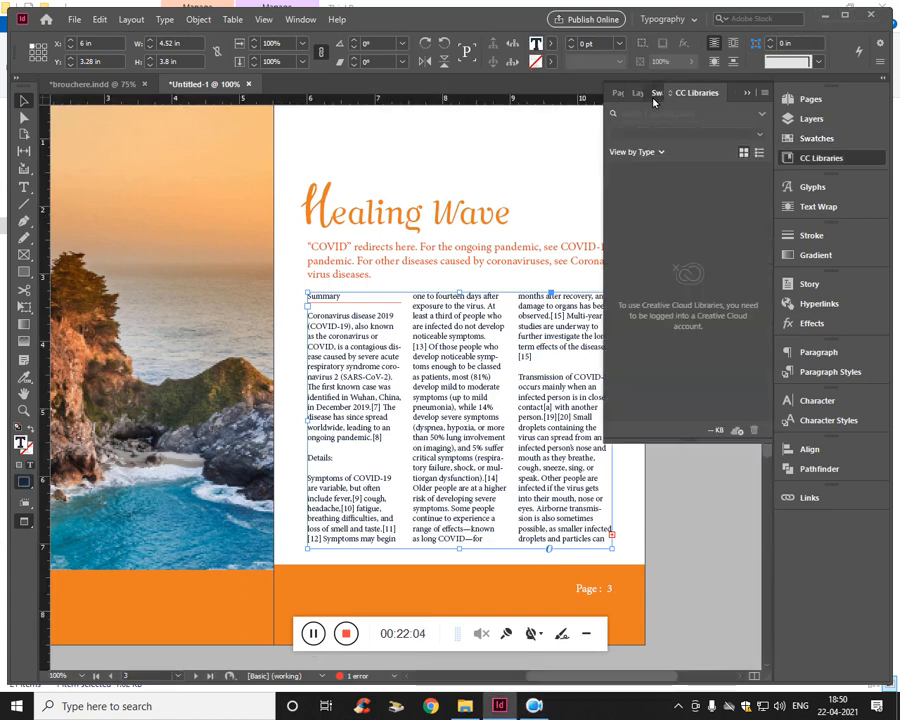
{"action": "left_click", "coordinate": [656, 93]}
{"action": "left_click", "coordinate": [764, 92]}
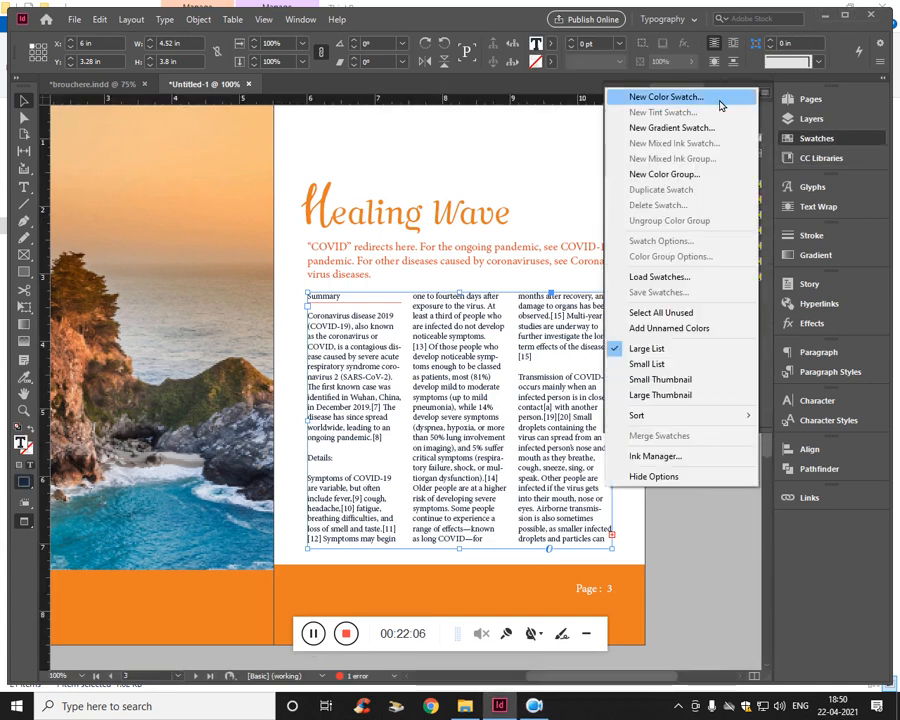
{"action": "left_click", "coordinate": [701, 97]}
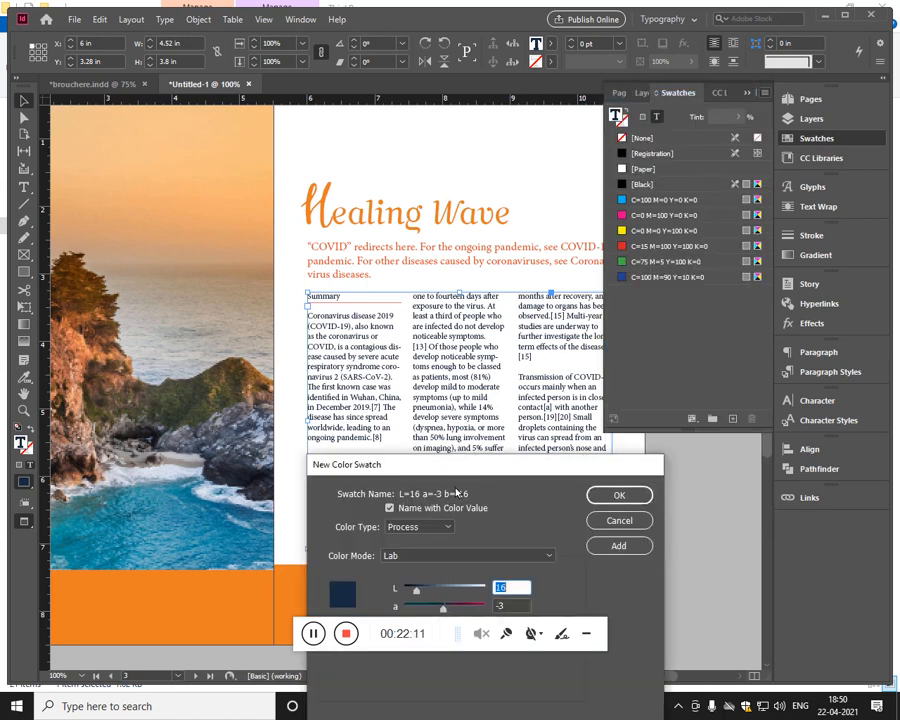
{"action": "left_click_drag", "start_coordinate": [464, 461], "coordinate": [510, 279]}
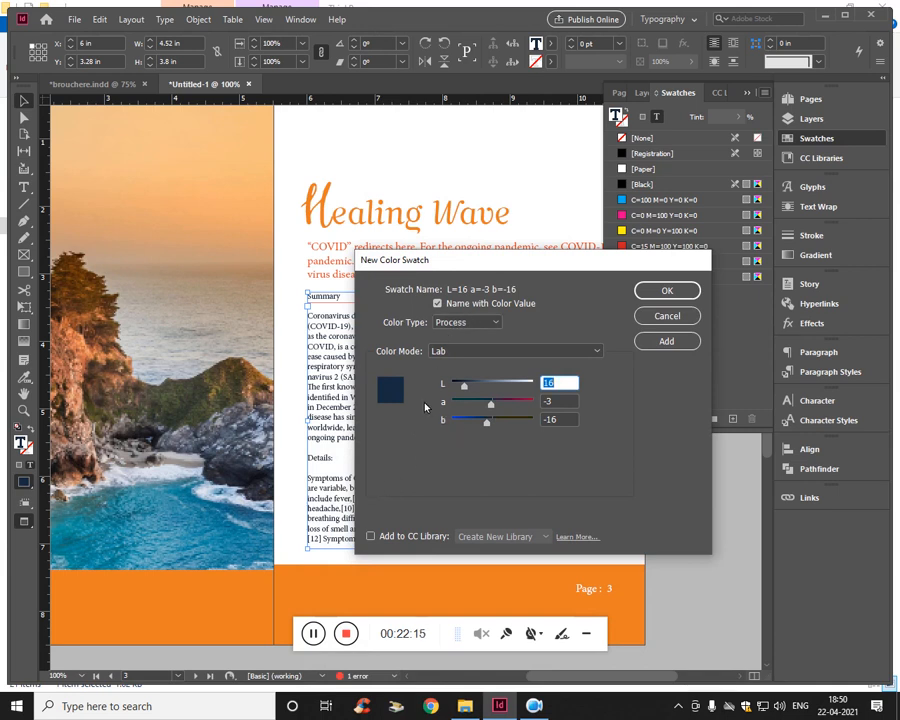
{"action": "mouse_move", "coordinate": [490, 406]}
{"action": "left_mouse_down"}
{"action": "mouse_move", "coordinate": [468, 403]}
{"action": "mouse_move", "coordinate": [468, 384]}
{"action": "mouse_move", "coordinate": [511, 383]}
{"action": "mouse_move", "coordinate": [480, 403]}
{"action": "mouse_move", "coordinate": [493, 403]}
{"action": "left_mouse_up"}
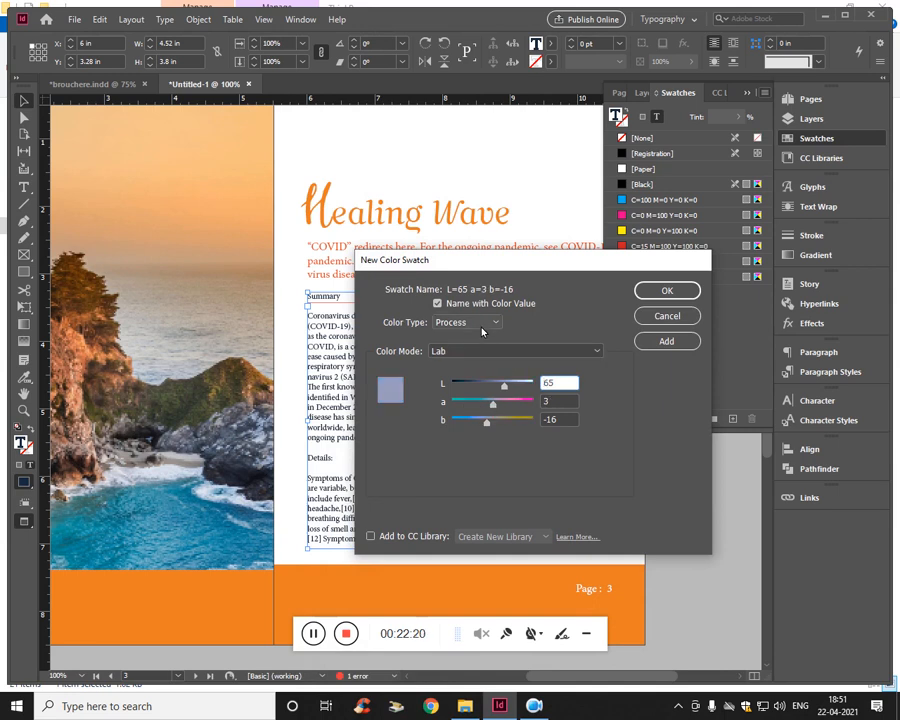
{"action": "left_click", "coordinate": [500, 350]}
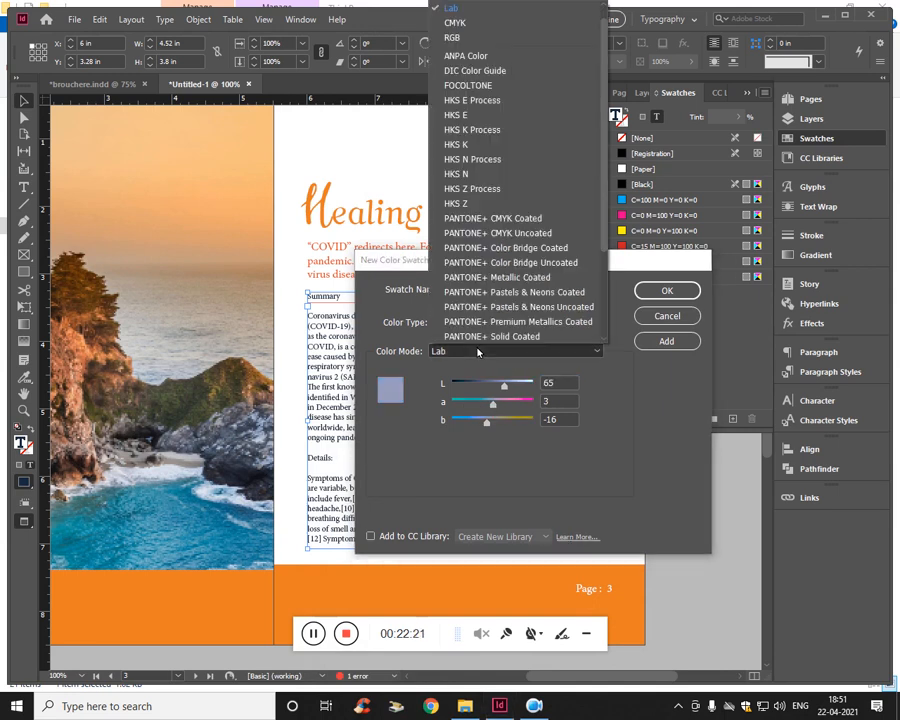
{"action": "left_click", "coordinate": [477, 24]}
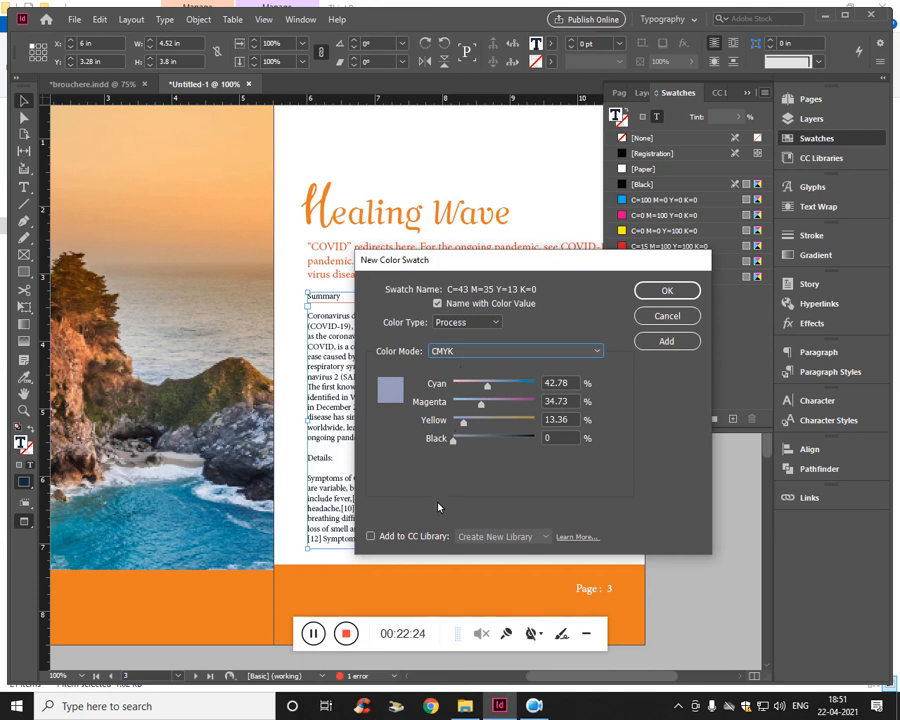
{"action": "left_click_drag", "start_coordinate": [481, 407], "coordinate": [507, 409]}
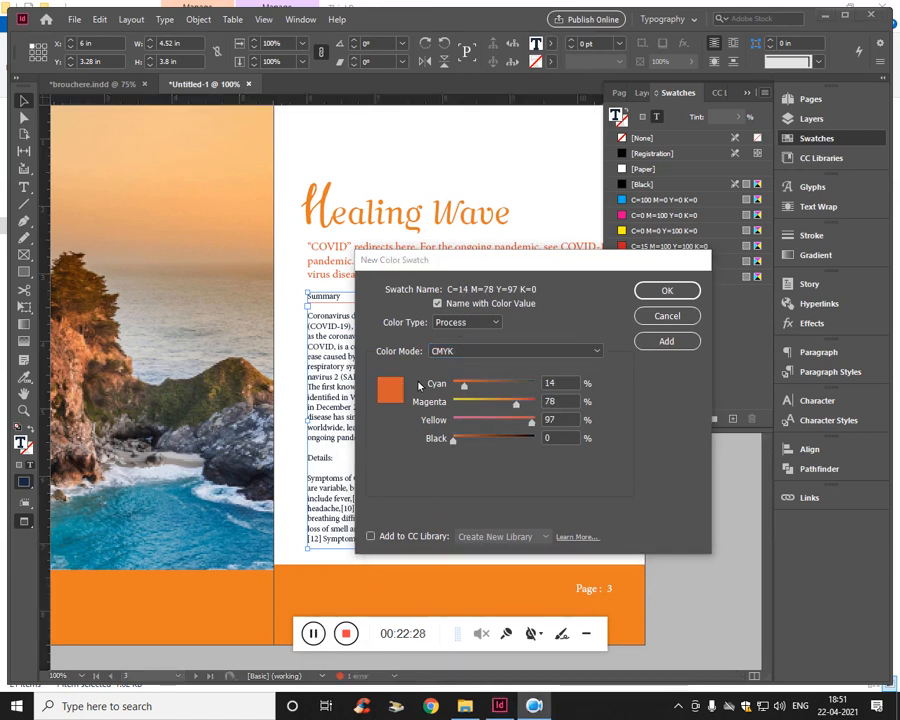
- Turn off naming by color value, name the new swatch UDB-orange and add it to the document
{"action": "left_click", "coordinate": [474, 302]}
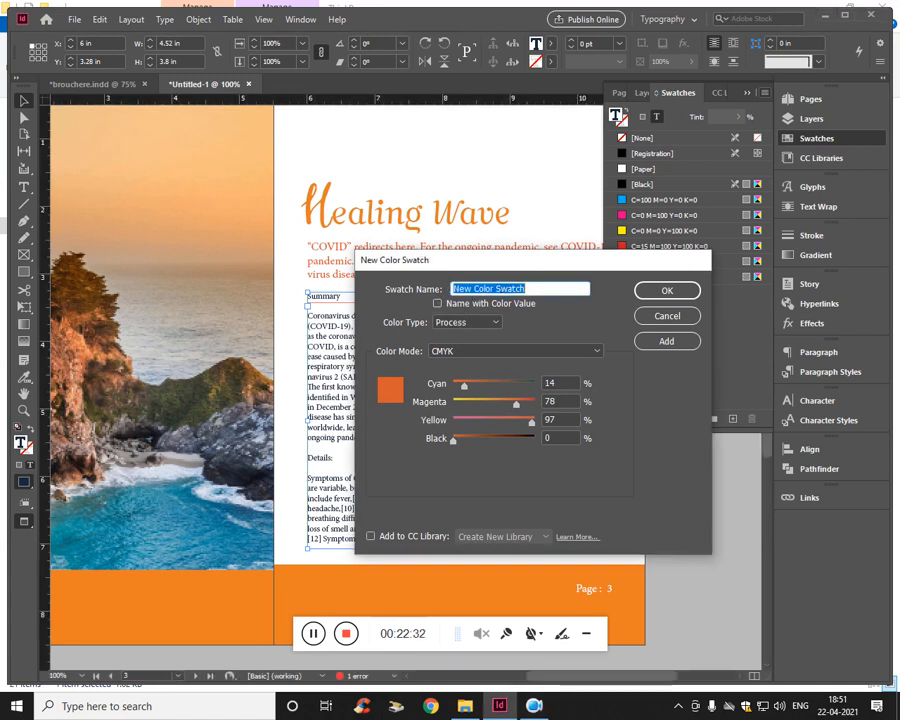
{"action": "type", "text": "UDB-orange"}
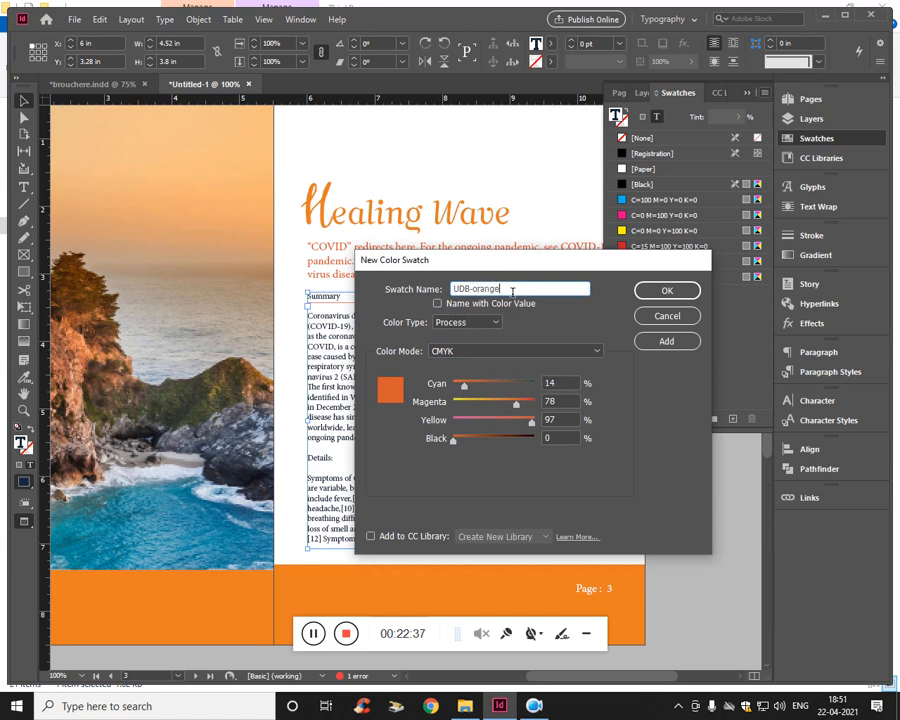
{"action": "left_click", "coordinate": [686, 297]}
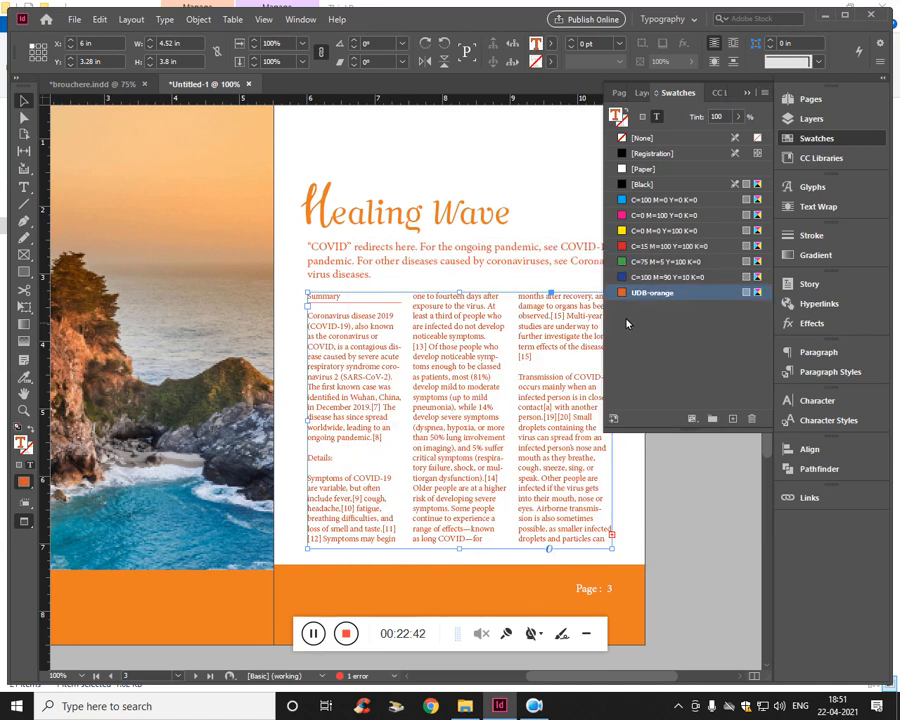
- Recolor all text in the three-column frame with the [Black] swatch
{"action": "double_click", "coordinate": [438, 385]}
{"action": "key", "text": "ctrl+a"}
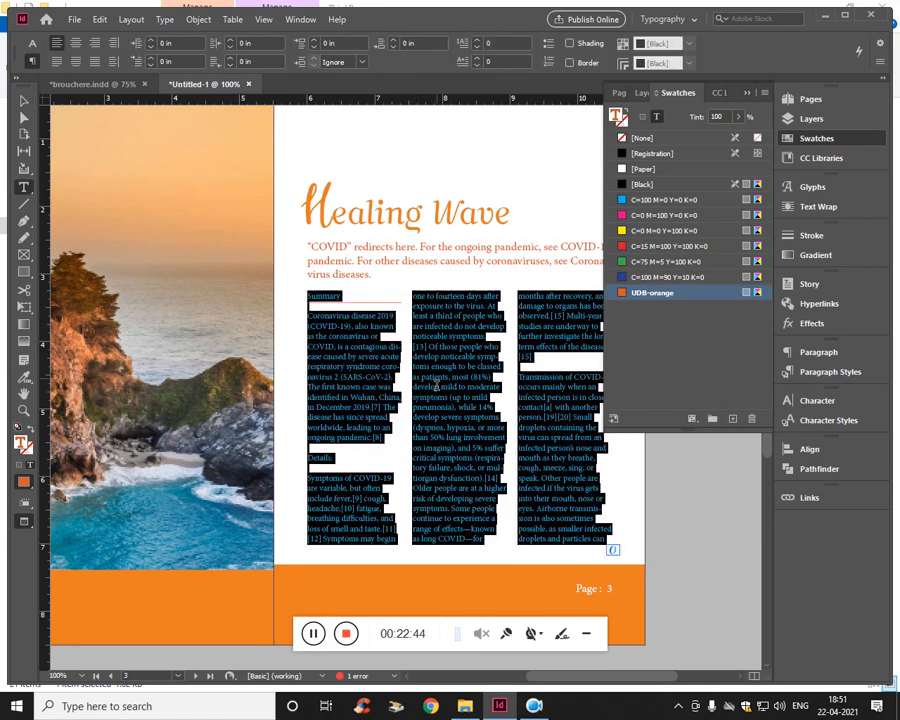
{"action": "left_click", "coordinate": [641, 184]}
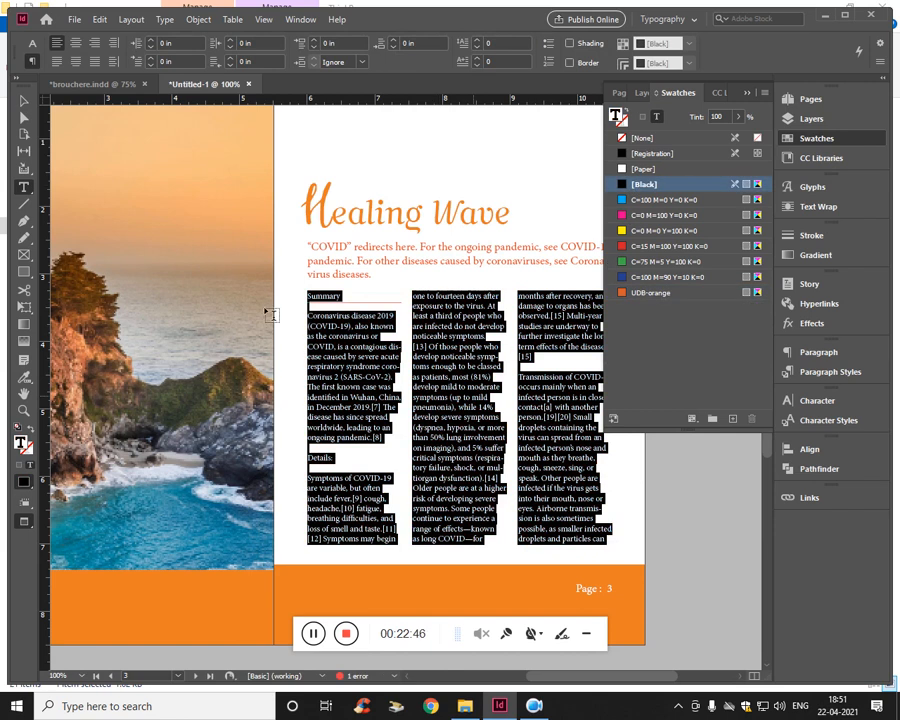
{"action": "left_click", "coordinate": [24, 101]}
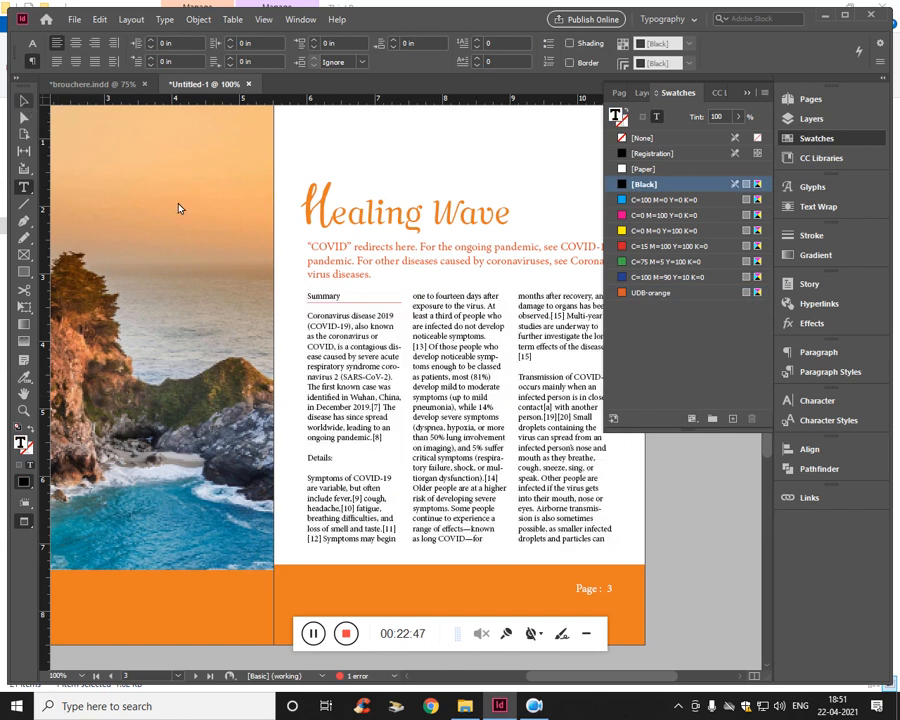
- Color the "Summary" subheading text with the UDB-orange swatch
{"action": "double_click", "coordinate": [331, 298]}
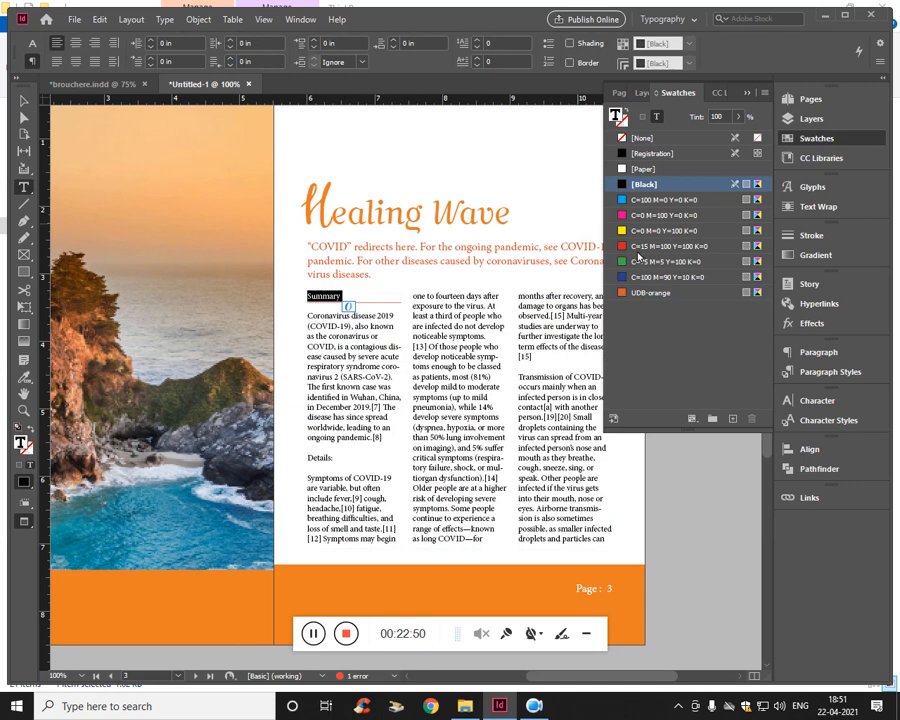
{"action": "left_click", "coordinate": [650, 292]}
{"action": "left_click", "coordinate": [346, 337]}
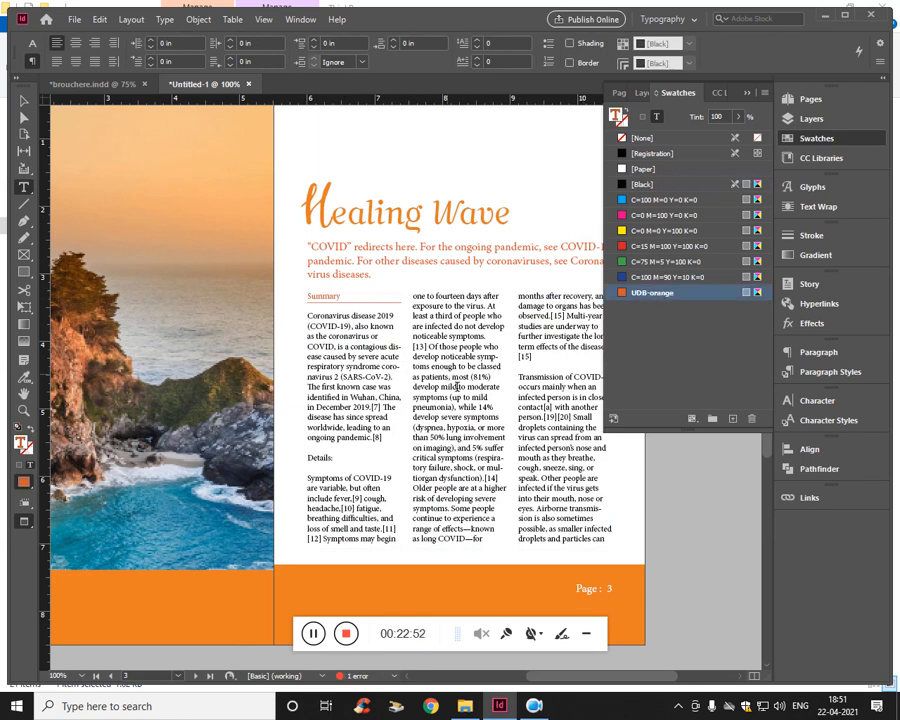
- Change the color of the "Summary" paragraph rule above to UDB-orange and apply it
{"action": "double_click", "coordinate": [328, 297]}
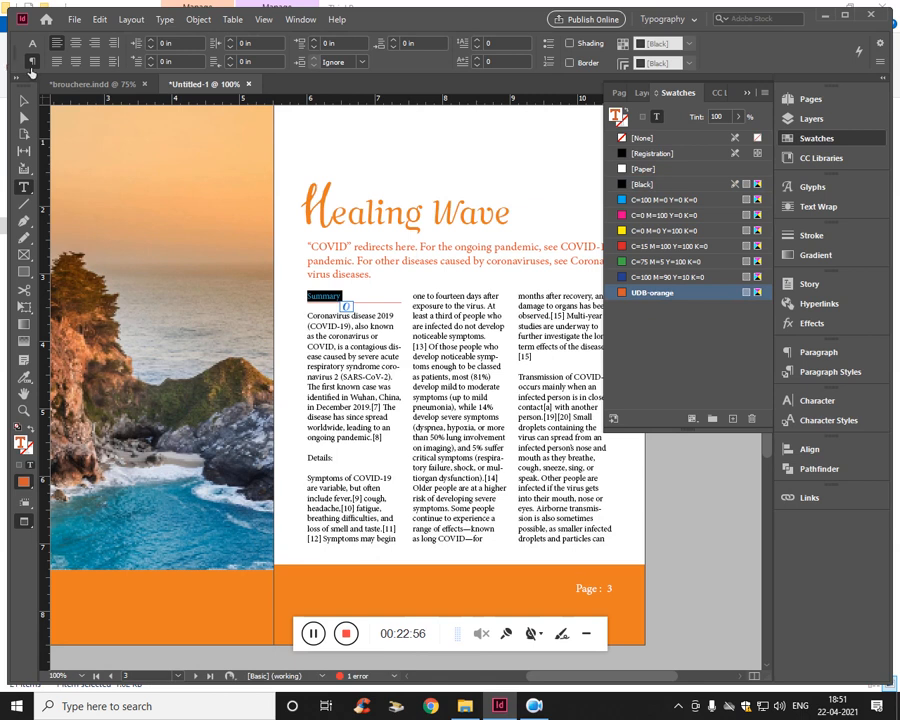
{"action": "left_click", "coordinate": [880, 62]}
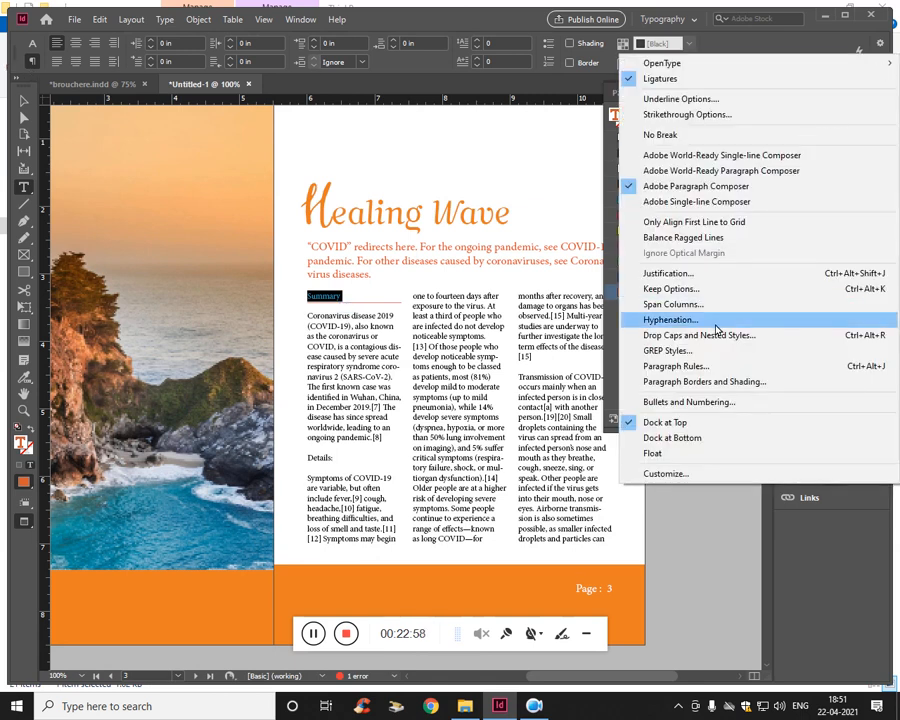
{"action": "left_click", "coordinate": [676, 366]}
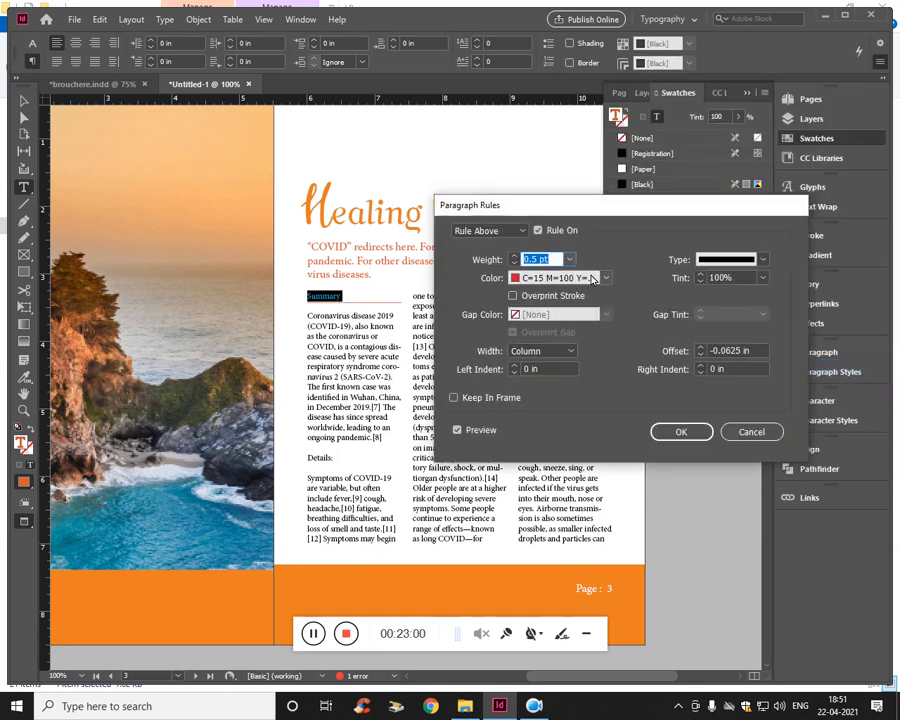
{"action": "left_click", "coordinate": [607, 280]}
{"action": "left_click", "coordinate": [540, 510]}
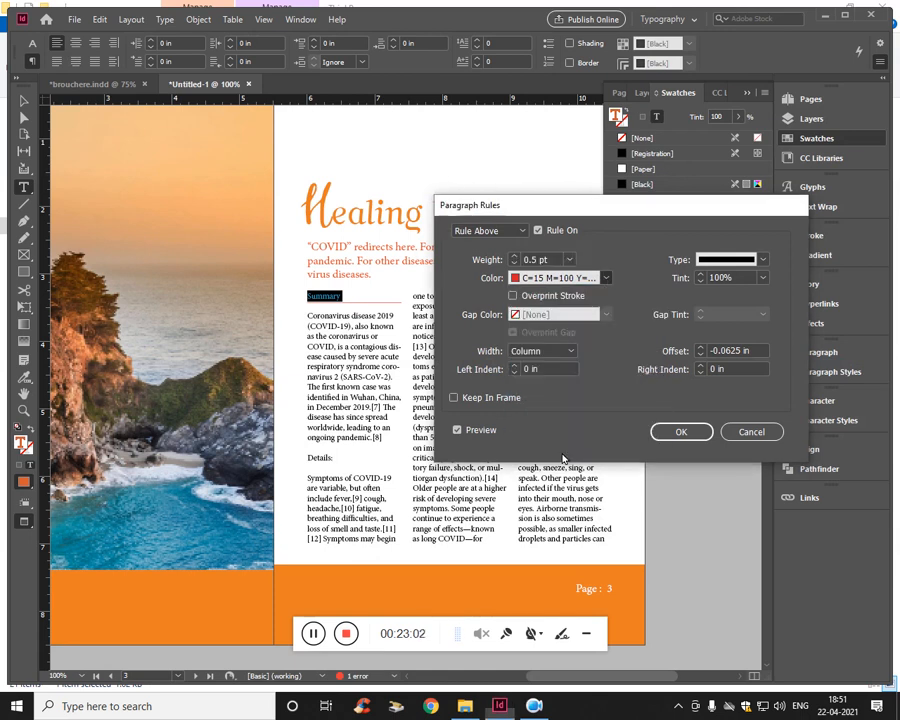
{"action": "left_click", "coordinate": [680, 431]}
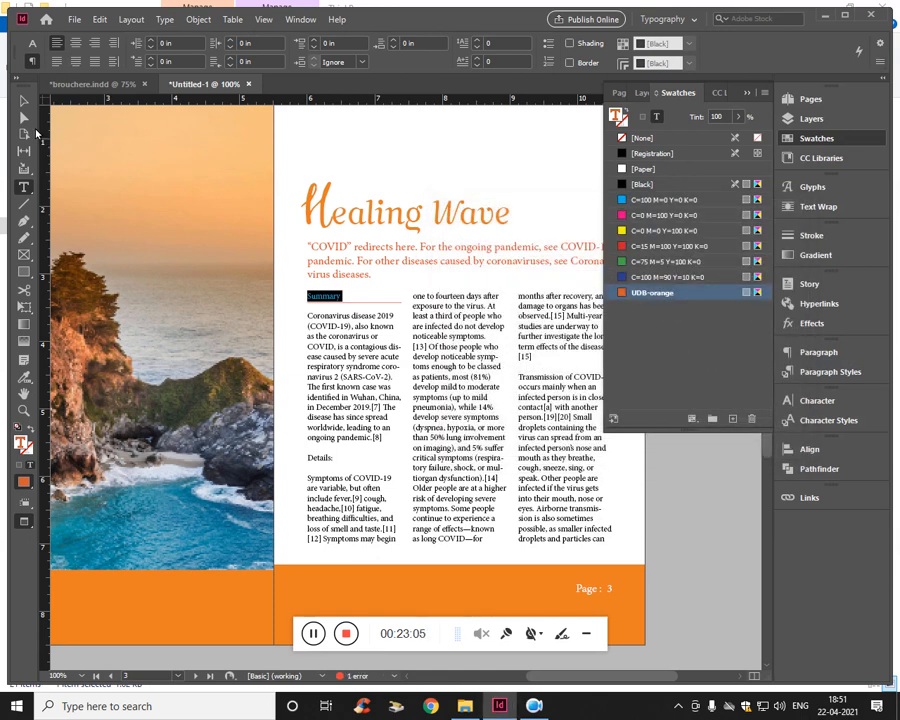
{"action": "left_click", "coordinate": [24, 101]}
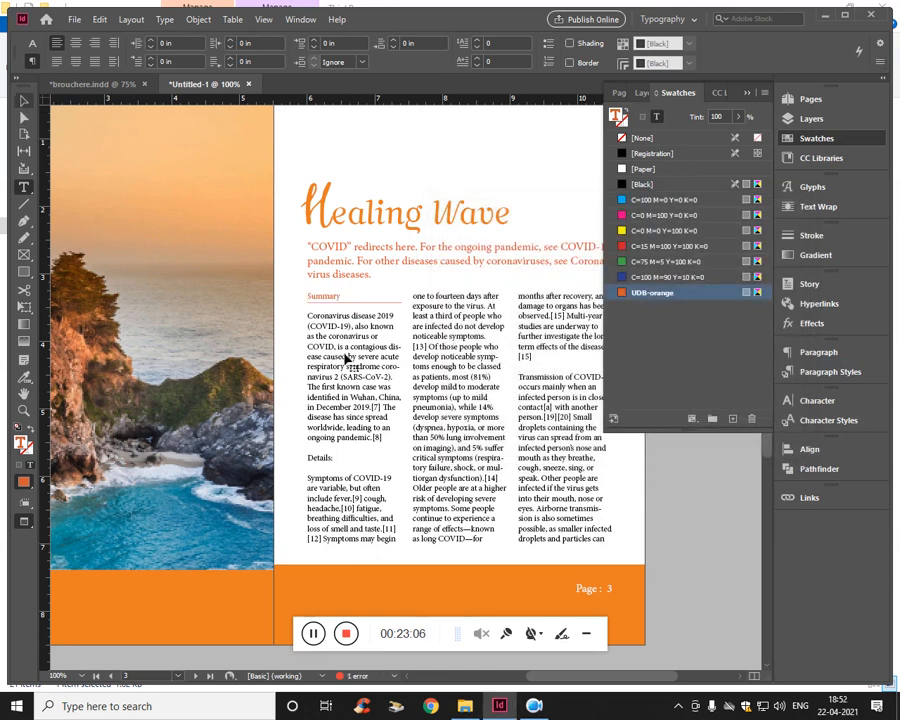
- Create a new paragraph style from the formatted "Summary" subheading
{"action": "double_click", "coordinate": [336, 298]}
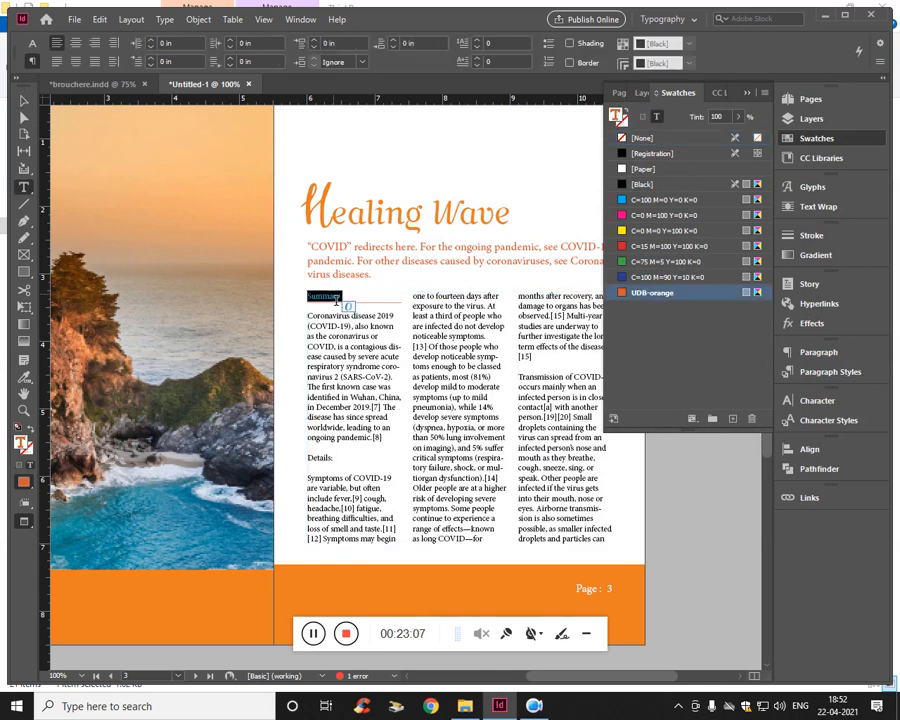
{"action": "left_click", "coordinate": [745, 94]}
{"action": "right_click", "coordinate": [336, 302]}
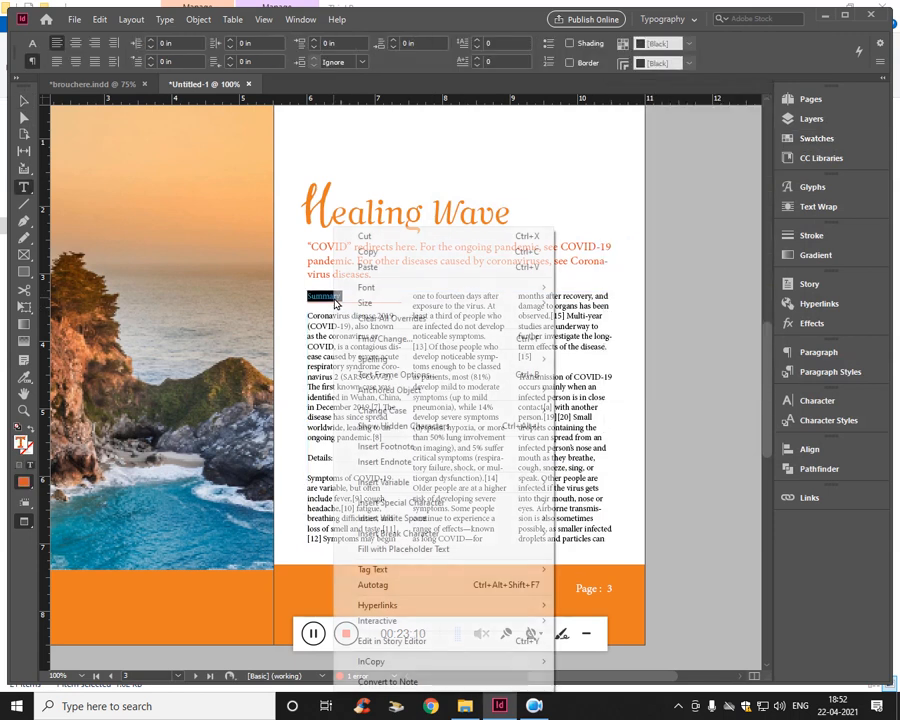
{"action": "key", "text": "Escape"}
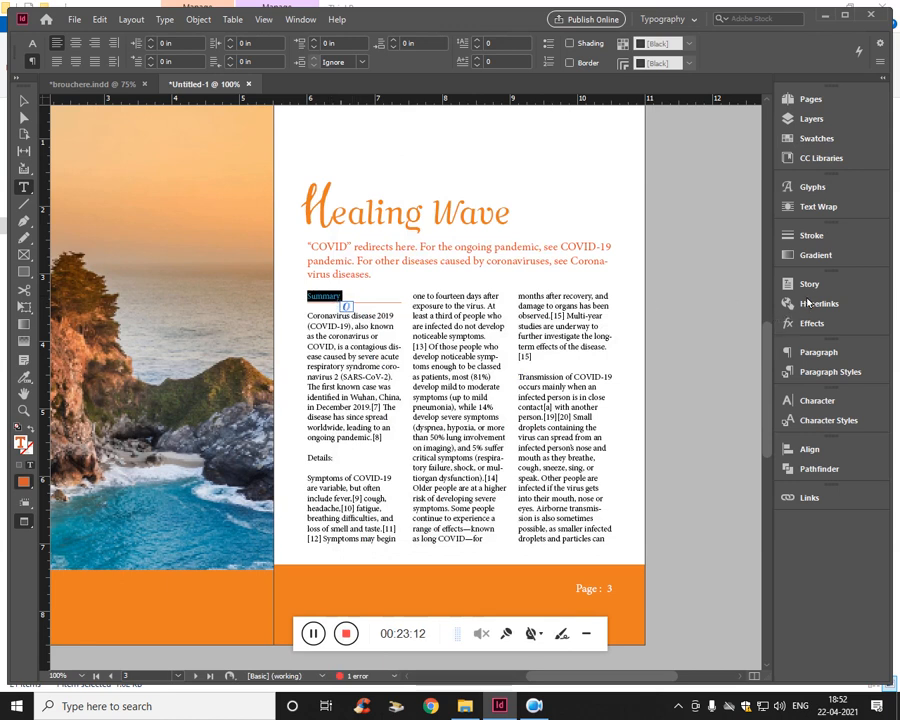
{"action": "left_click", "coordinate": [830, 375]}
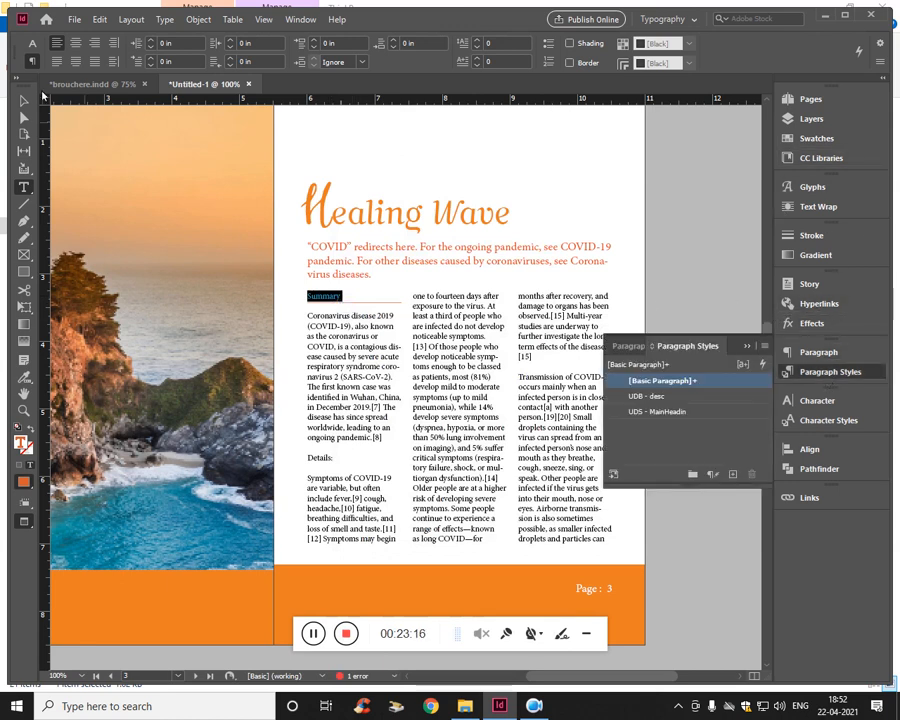
{"action": "right_click", "coordinate": [620, 46]}
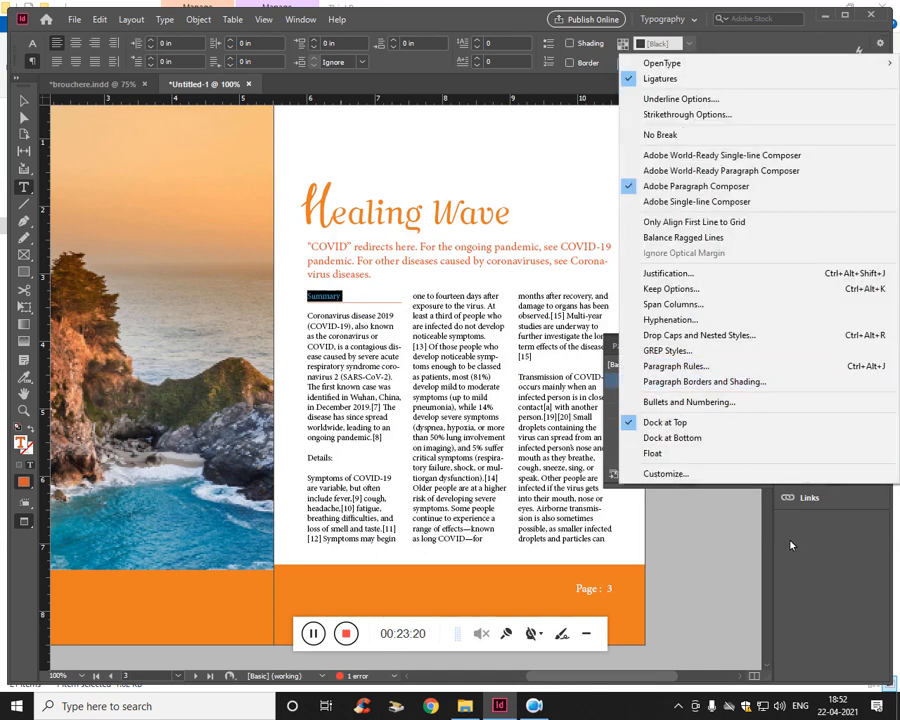
{"action": "left_click", "coordinate": [830, 371]}
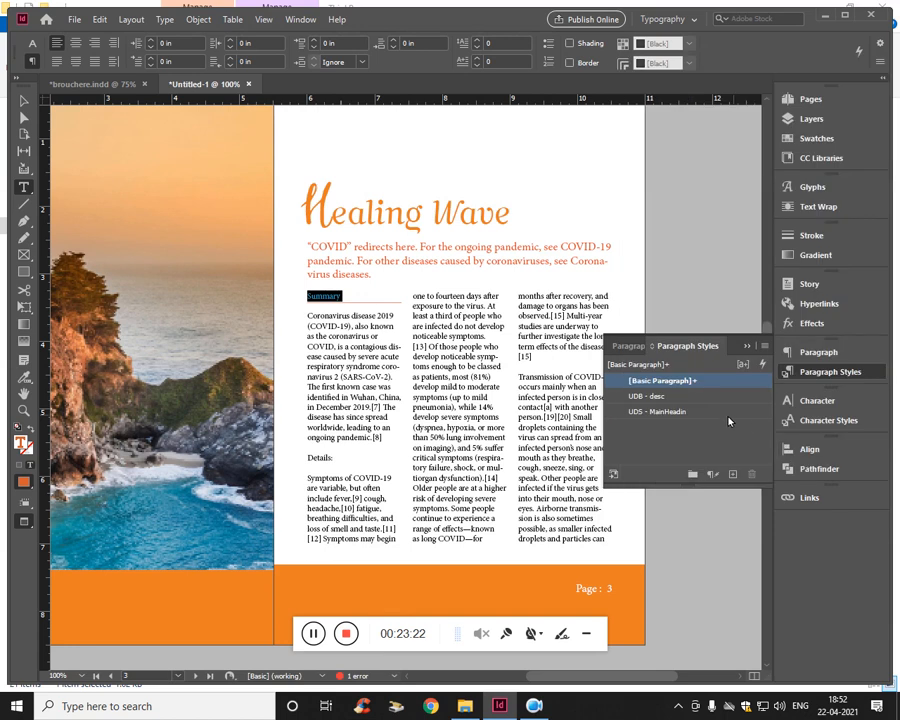
{"action": "left_click", "coordinate": [733, 474]}
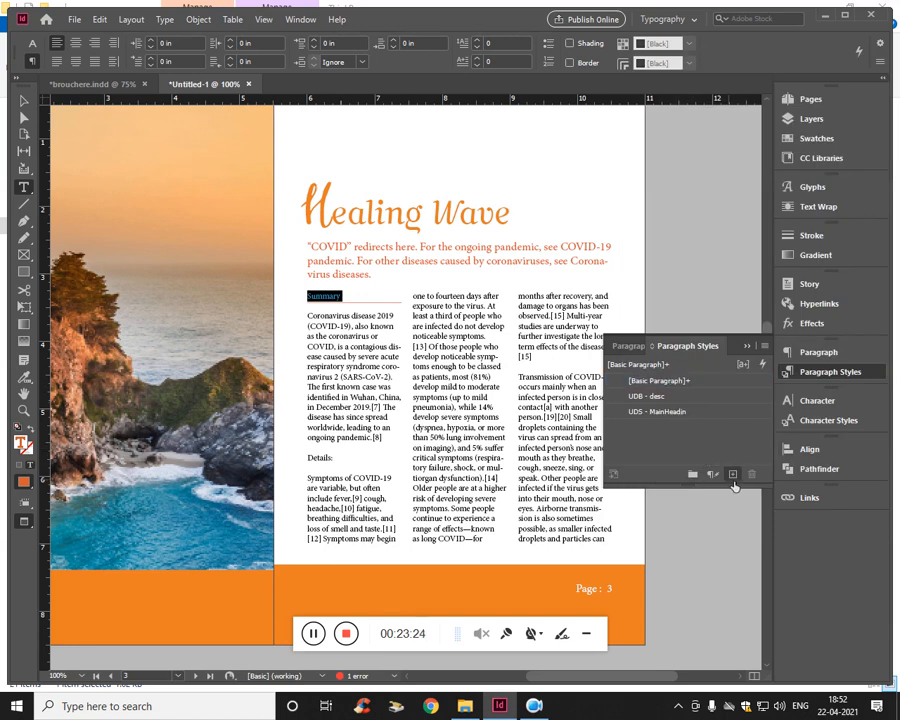
- Name the new paragraph style "UBD - Summary heading" and save its options
{"action": "double_click", "coordinate": [673, 430]}
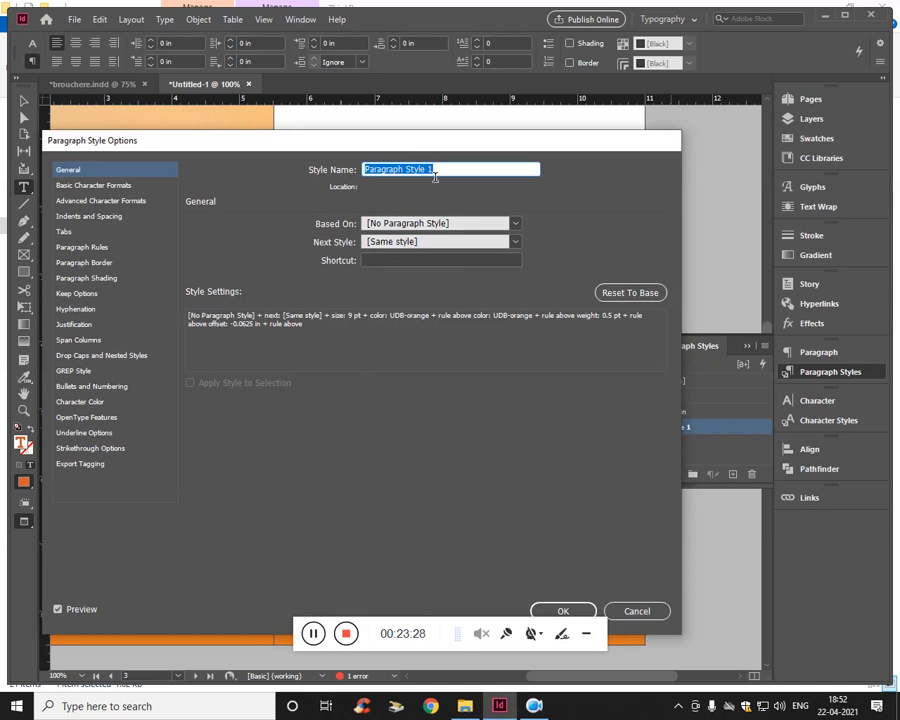
{"action": "type", "text": "UBD - Summary heading"}
{"action": "left_click", "coordinate": [565, 610]}
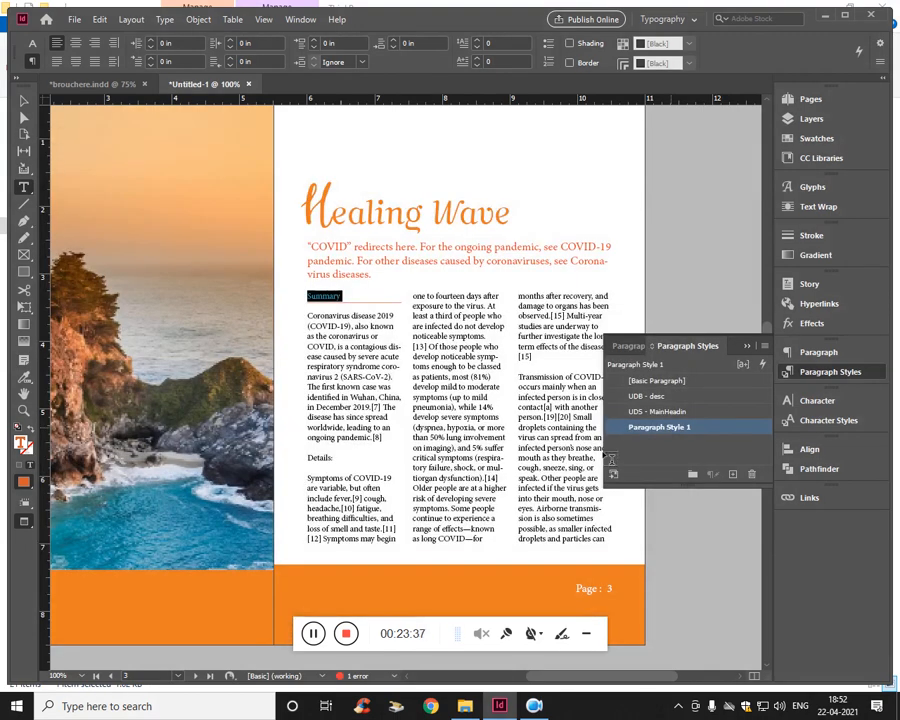
- Apply the "UBD - Summary heading" paragraph style to the "Details:" subheading in the first column
{"action": "left_click", "coordinate": [378, 447]}
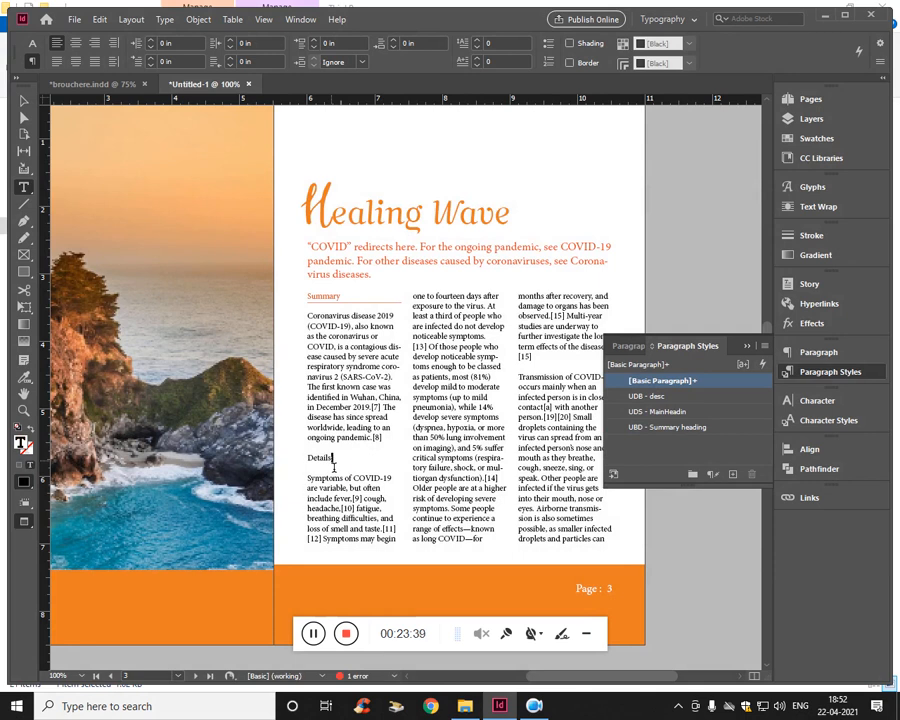
{"action": "triple_click", "coordinate": [333, 462]}
{"action": "left_click", "coordinate": [660, 428]}
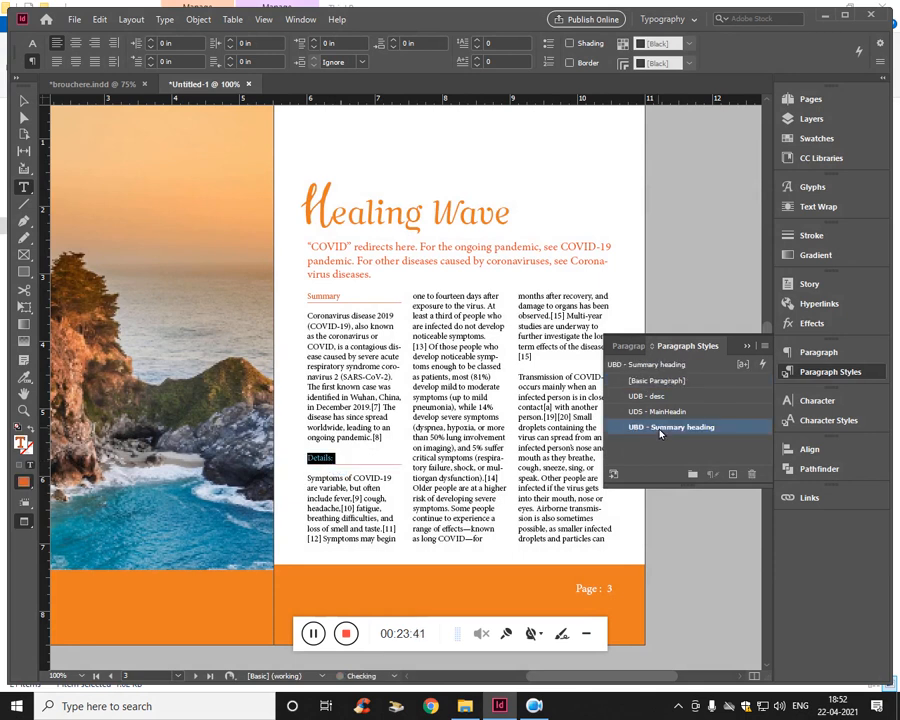
{"action": "left_click", "coordinate": [24, 100]}
{"action": "triple_click", "coordinate": [325, 462]}
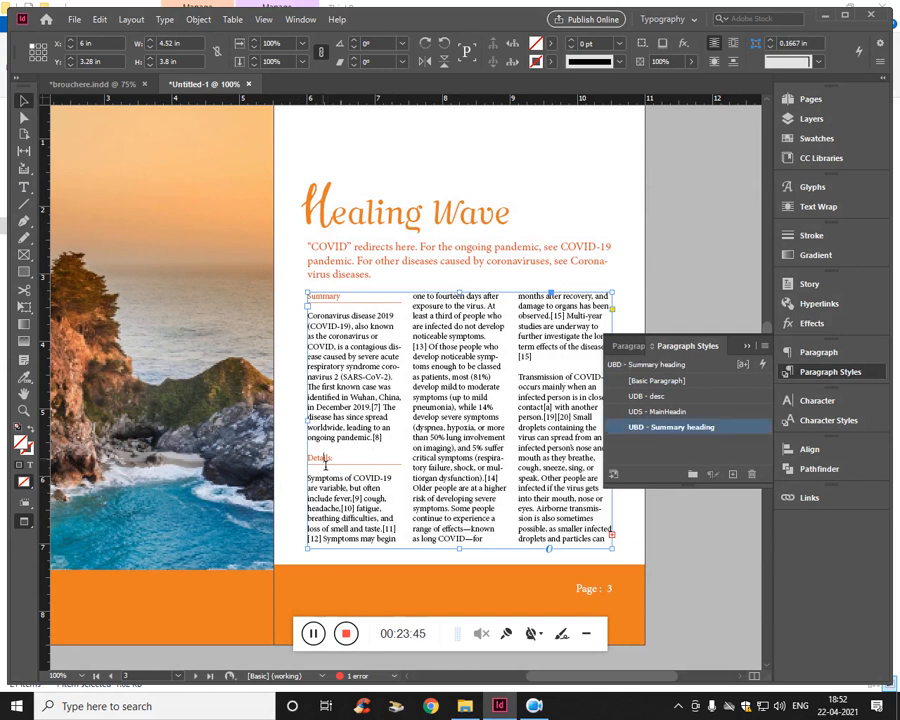
{"action": "left_click", "coordinate": [358, 485]}
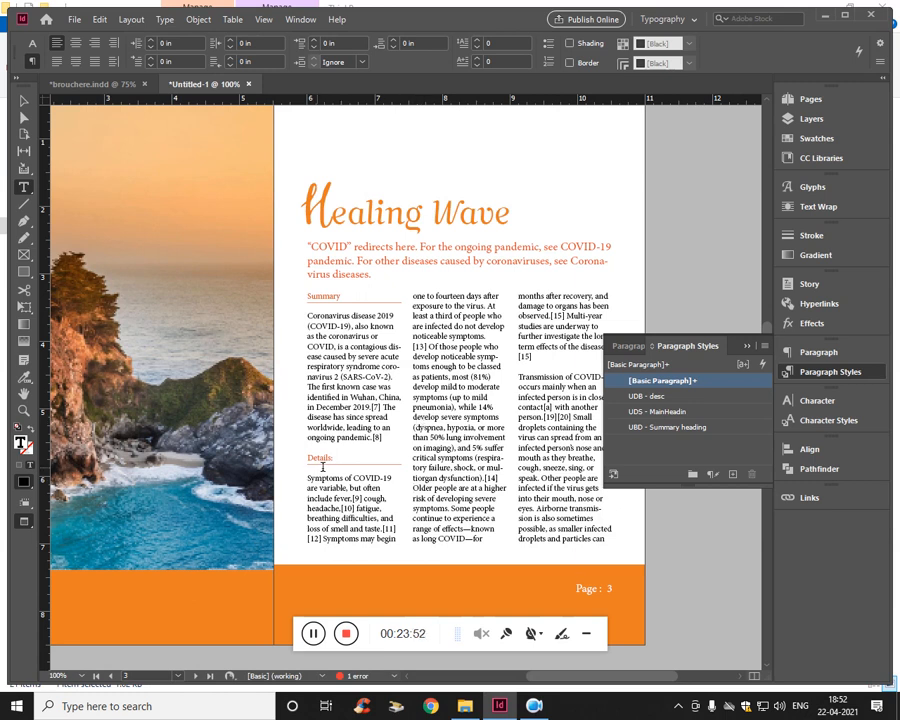
- Set the font style of the "Details:" subheading in the first column to Bold
{"action": "triple_click", "coordinate": [321, 458]}
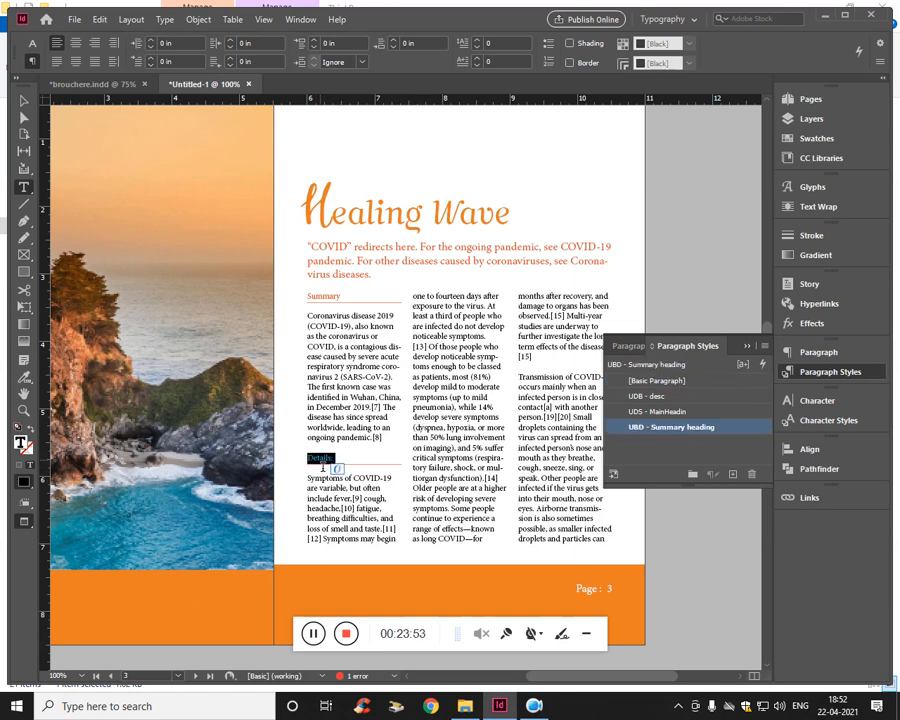
{"action": "left_click", "coordinate": [32, 43]}
{"action": "left_click", "coordinate": [123, 62]}
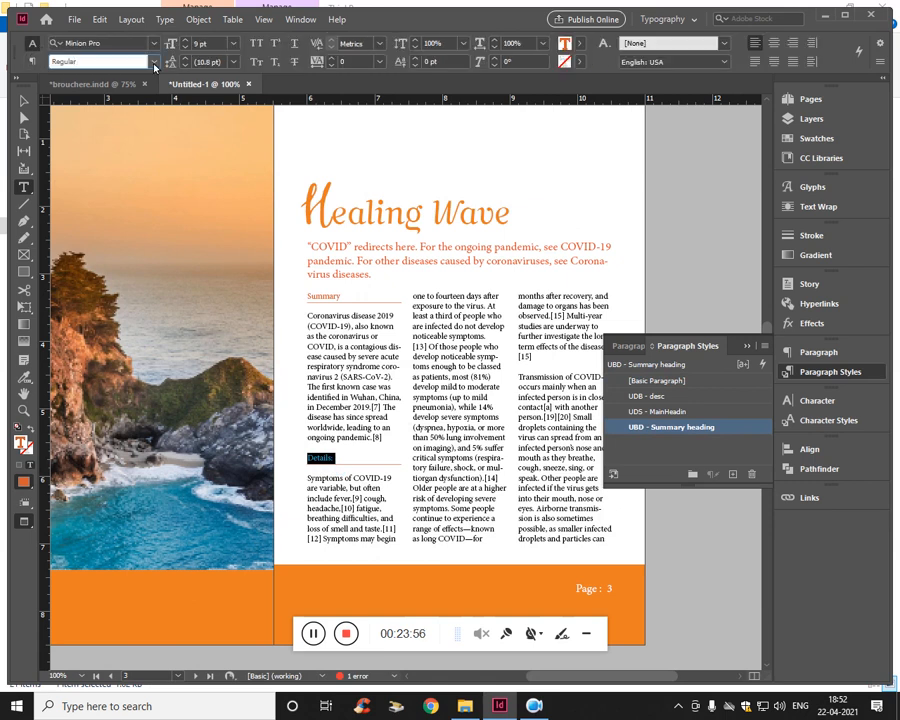
{"action": "left_click", "coordinate": [154, 62]}
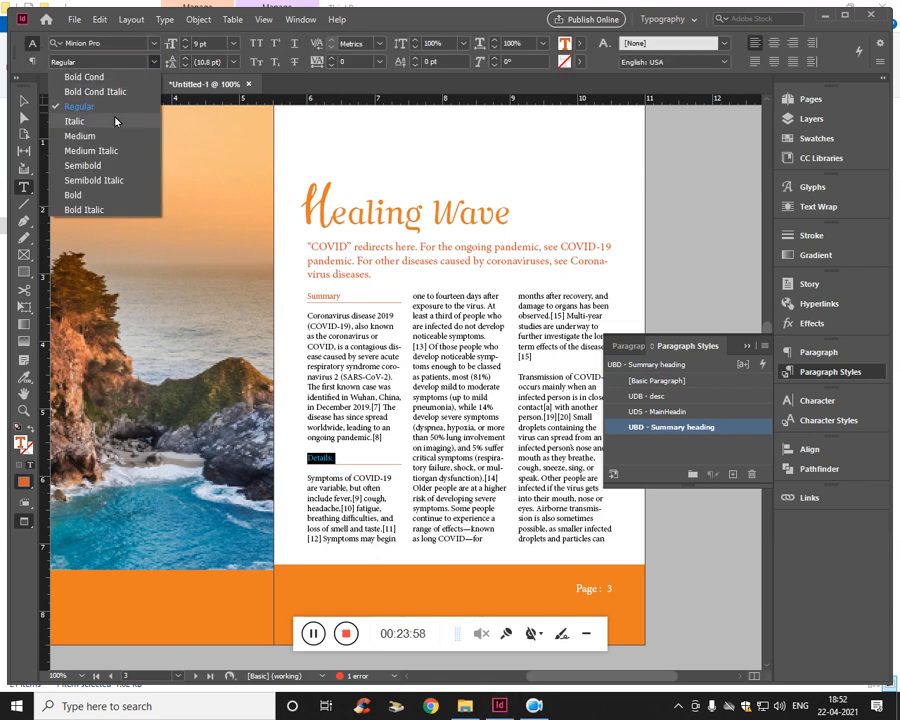
{"action": "left_click", "coordinate": [100, 195]}
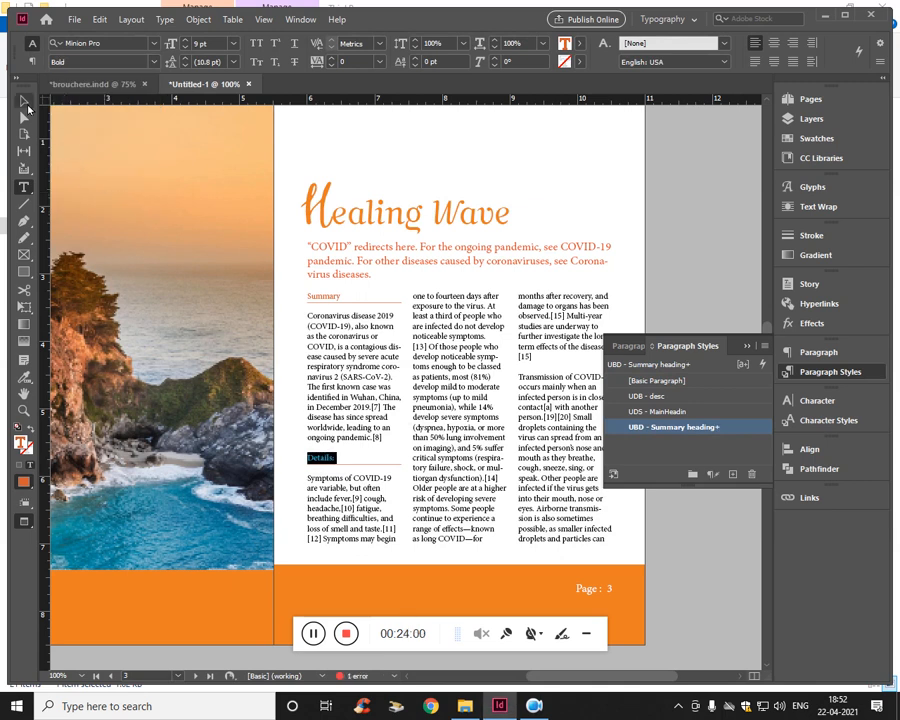
{"action": "left_click", "coordinate": [24, 101]}
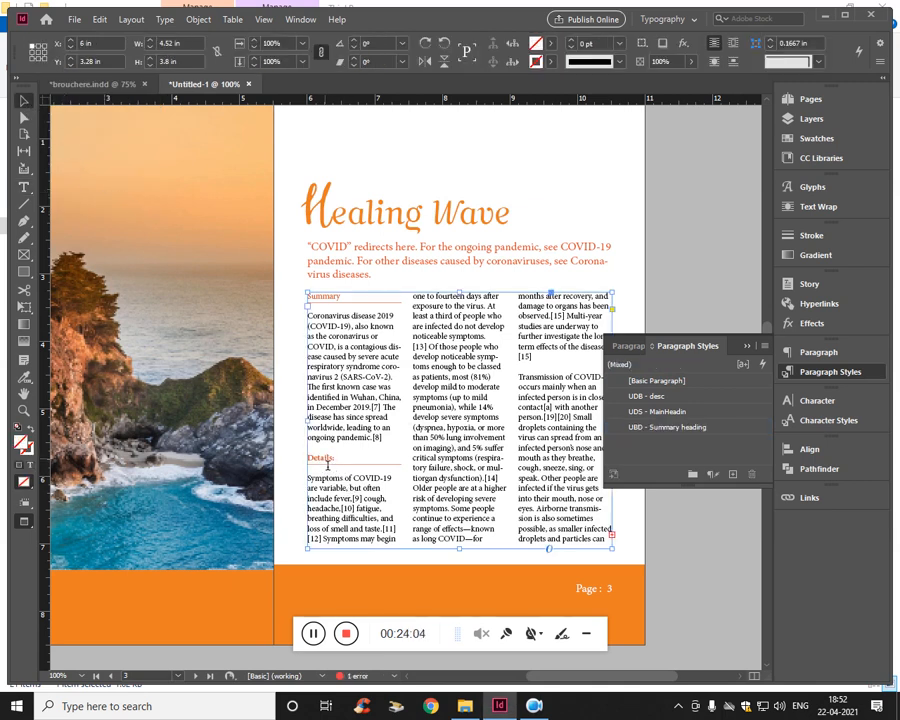
- Redefine the "UBD - Summary heading" paragraph style from the bold "Details:" subheading
{"action": "double_click", "coordinate": [327, 465]}
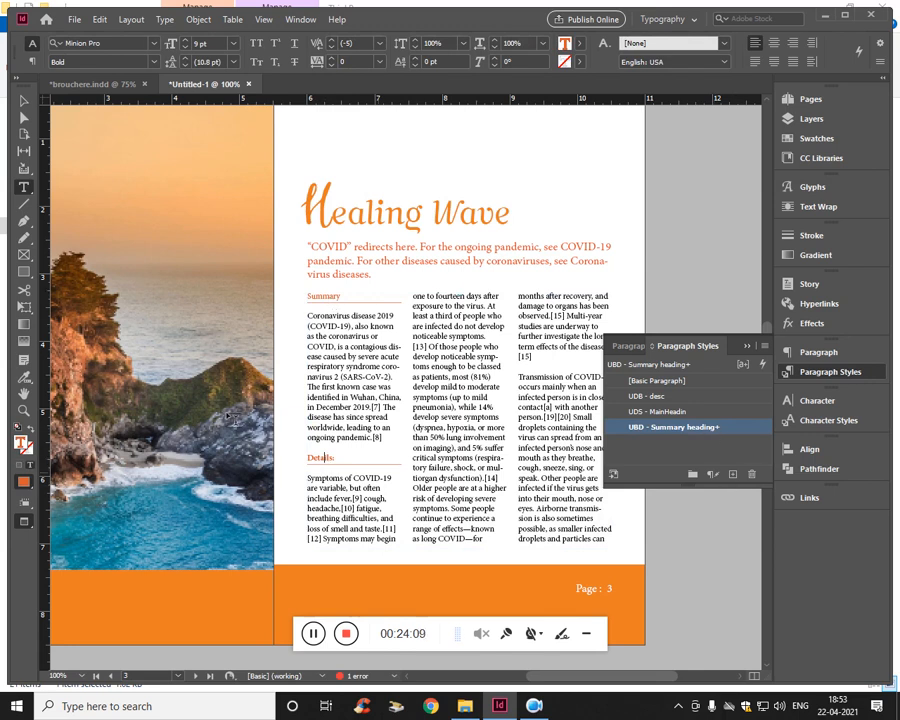
{"action": "left_click", "coordinate": [309, 315]}
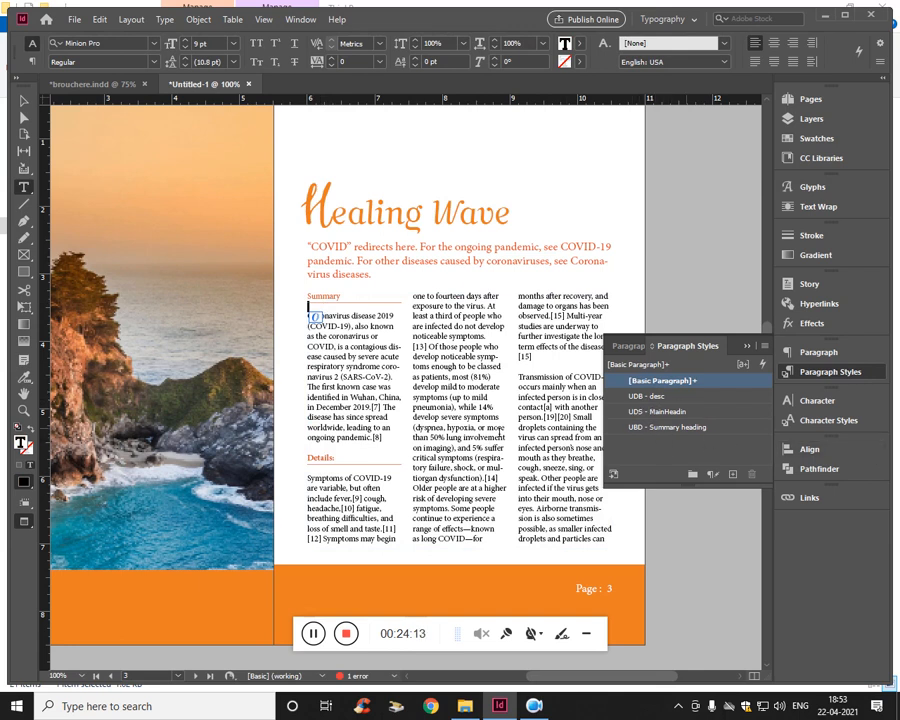
{"action": "double_click", "coordinate": [327, 462]}
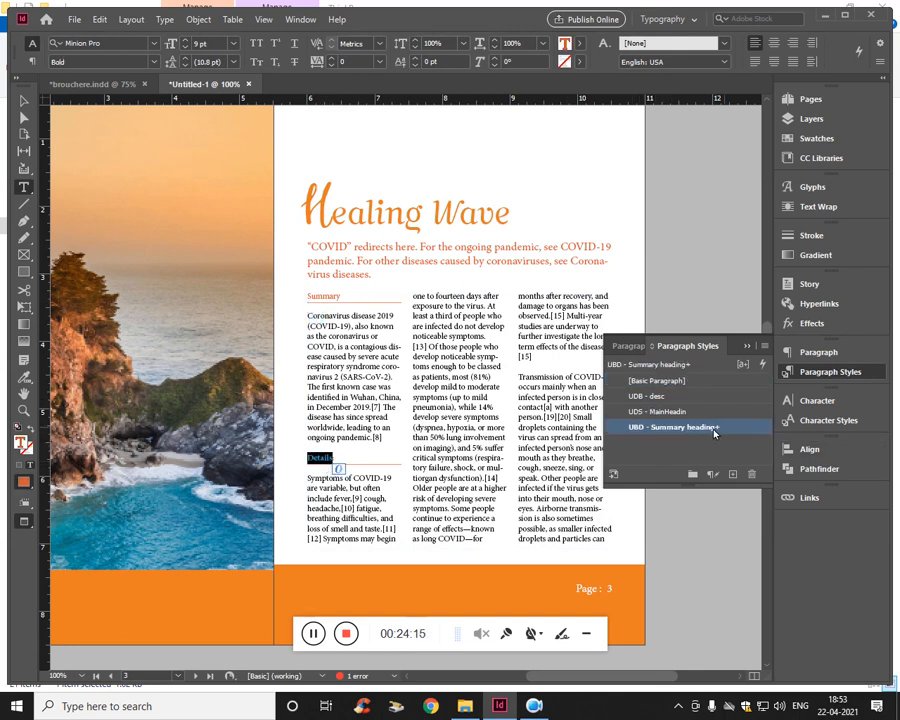
{"action": "right_click", "coordinate": [699, 433]}
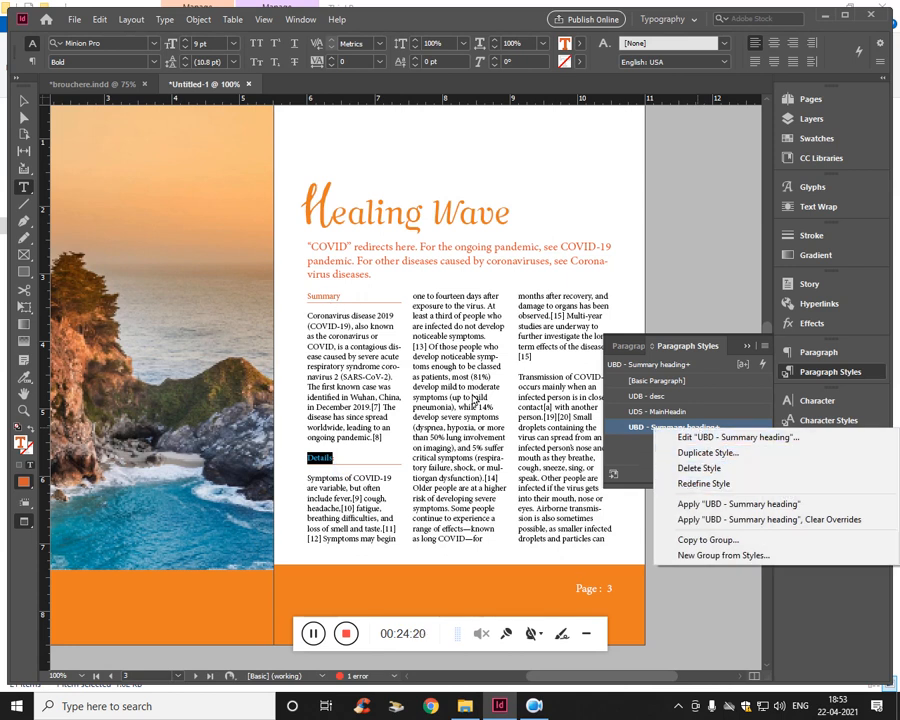
{"action": "left_click", "coordinate": [703, 483]}
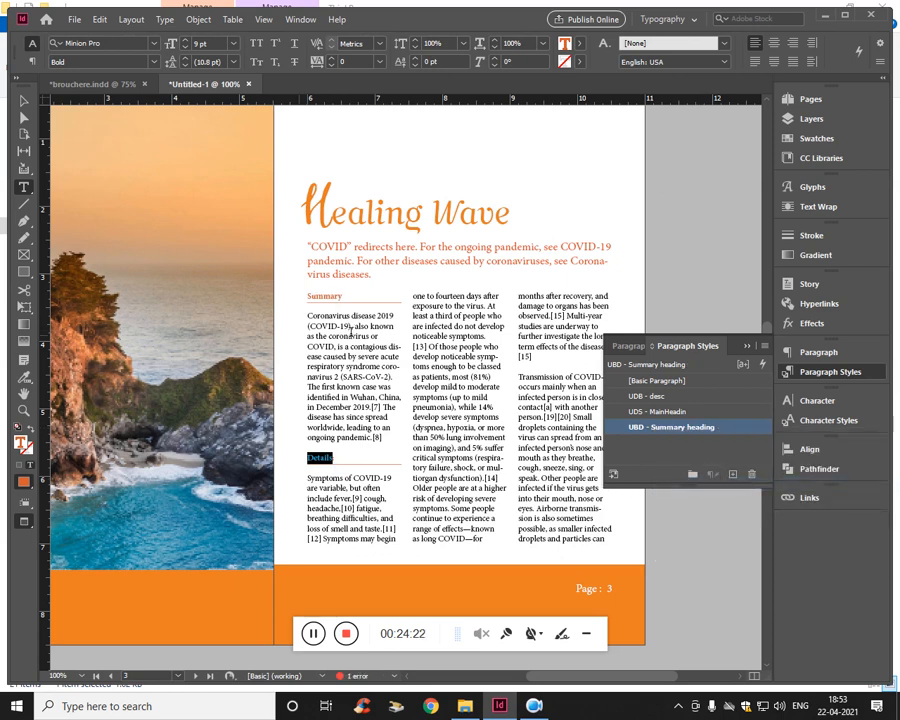
{"action": "left_click", "coordinate": [20, 98]}
{"action": "left_click", "coordinate": [350, 400]}
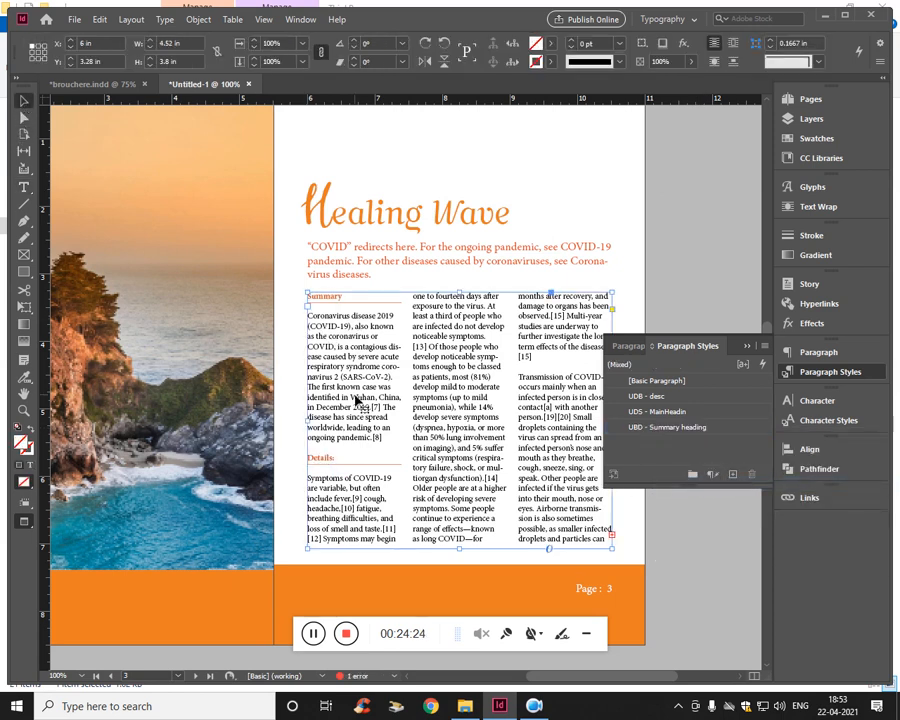
- Collapse the paragraph styles list and review the brochure's pages, from the "Healing Wave" spread through page 4 and back to the cover
{"action": "scroll", "coordinate": [482, 430], "scroll_direction": "up", "scroll_amount": 2}
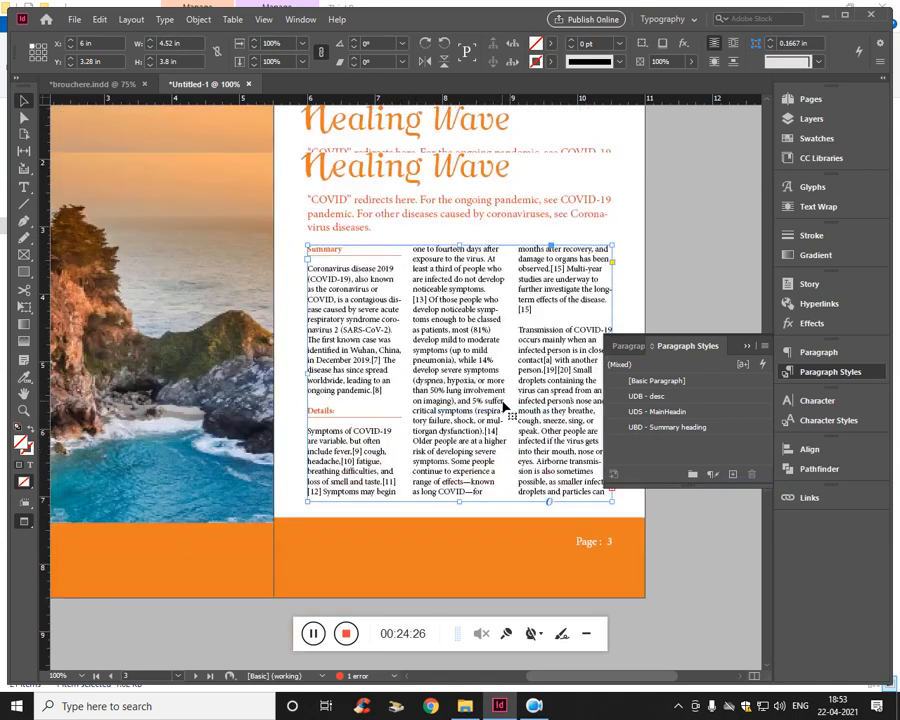
{"action": "left_click", "coordinate": [742, 347]}
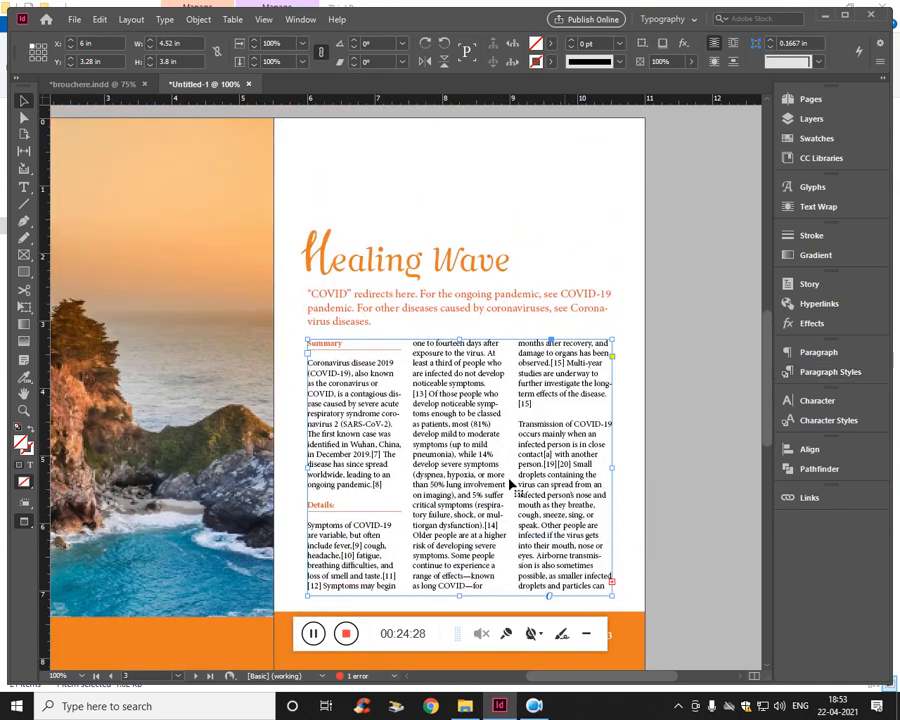
{"action": "scroll", "coordinate": [510, 484], "scroll_direction": "down", "scroll_amount": 2}
{"action": "scroll", "coordinate": [440, 502], "scroll_direction": "up", "scroll_amount": 3}
{"action": "scroll", "coordinate": [460, 458], "scroll_direction": "down", "scroll_amount": 8}
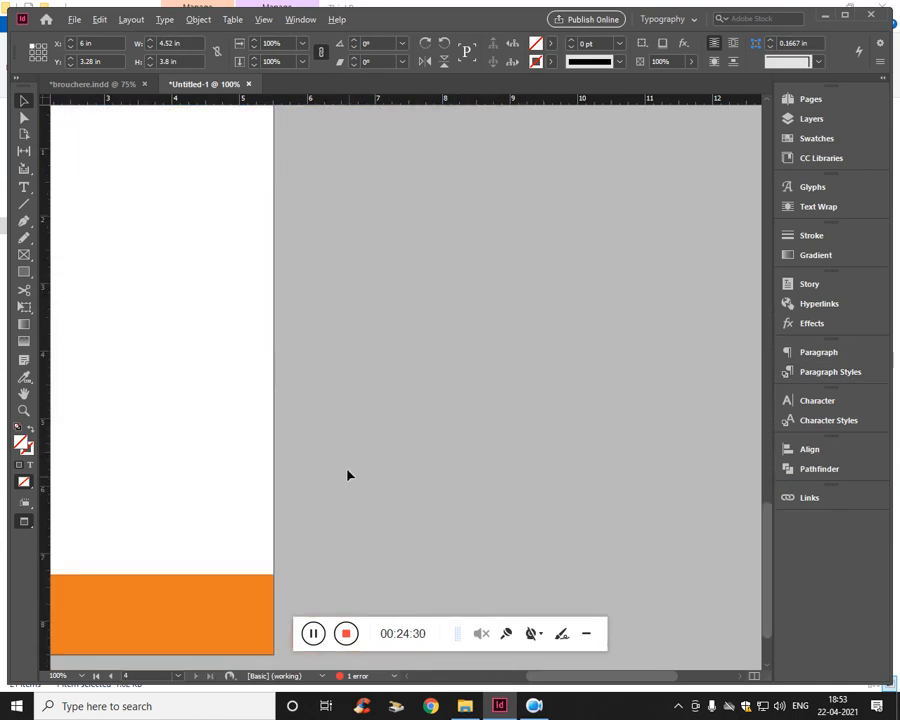
{"action": "left_click_drag", "start_coordinate": [348, 476], "coordinate": [663, 502]}
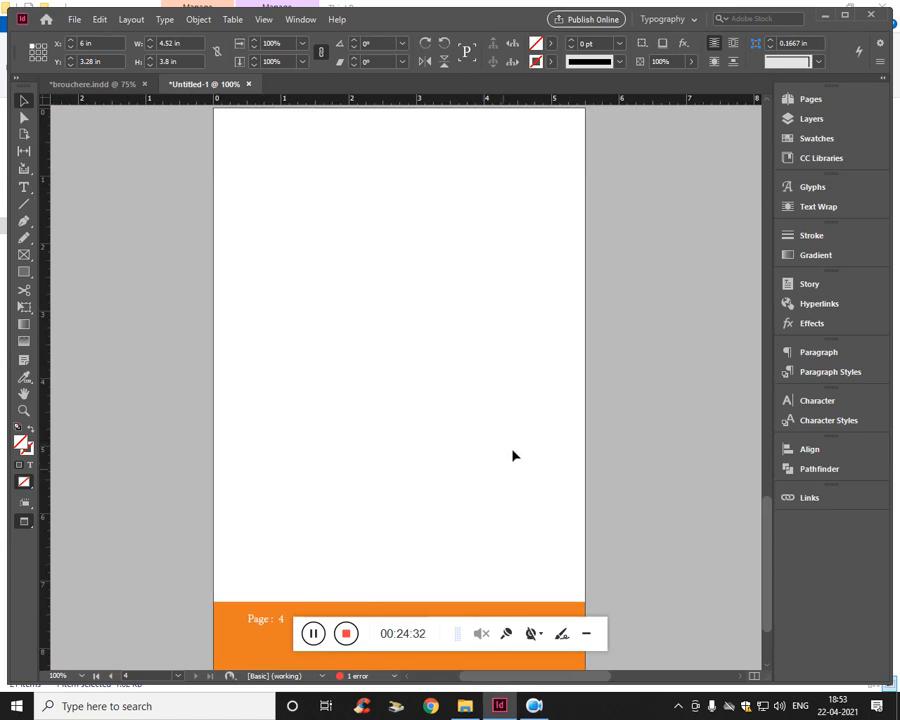
{"action": "scroll", "coordinate": [472, 381], "scroll_direction": "up", "scroll_amount": 5}
{"action": "scroll", "coordinate": [403, 403], "scroll_direction": "up", "scroll_amount": 1}
{"action": "left_click_drag", "start_coordinate": [513, 396], "coordinate": [272, 528]}
{"action": "scroll", "coordinate": [403, 510], "scroll_direction": "up", "scroll_amount": 4}
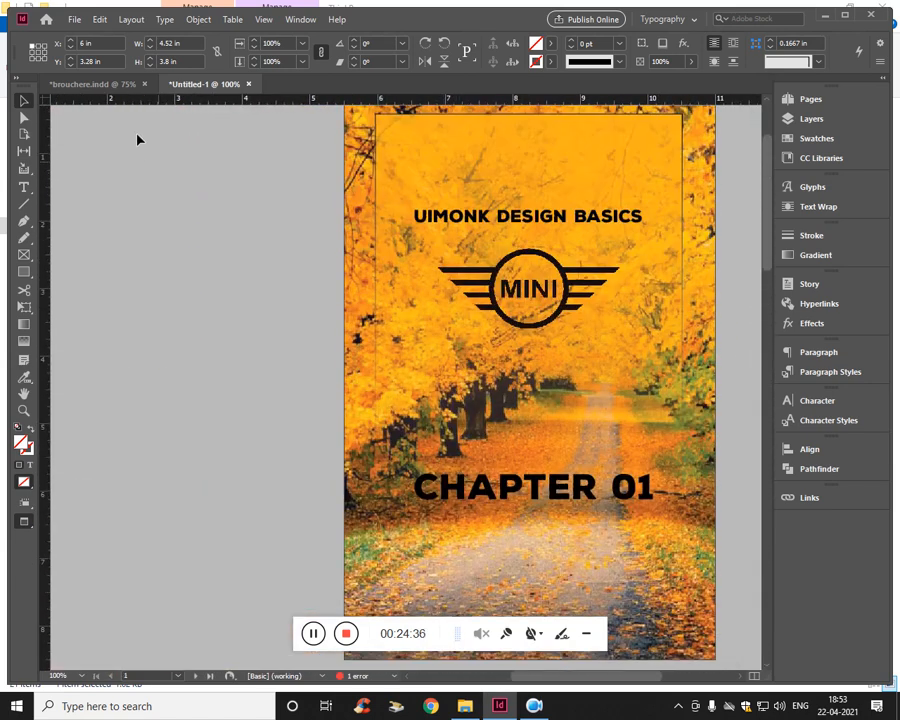
- Switch to the brouchere.indd document and examine its cover page for comparison
{"action": "left_click", "coordinate": [95, 84]}
{"action": "scroll", "coordinate": [438, 472], "scroll_direction": "down", "scroll_amount": 5}
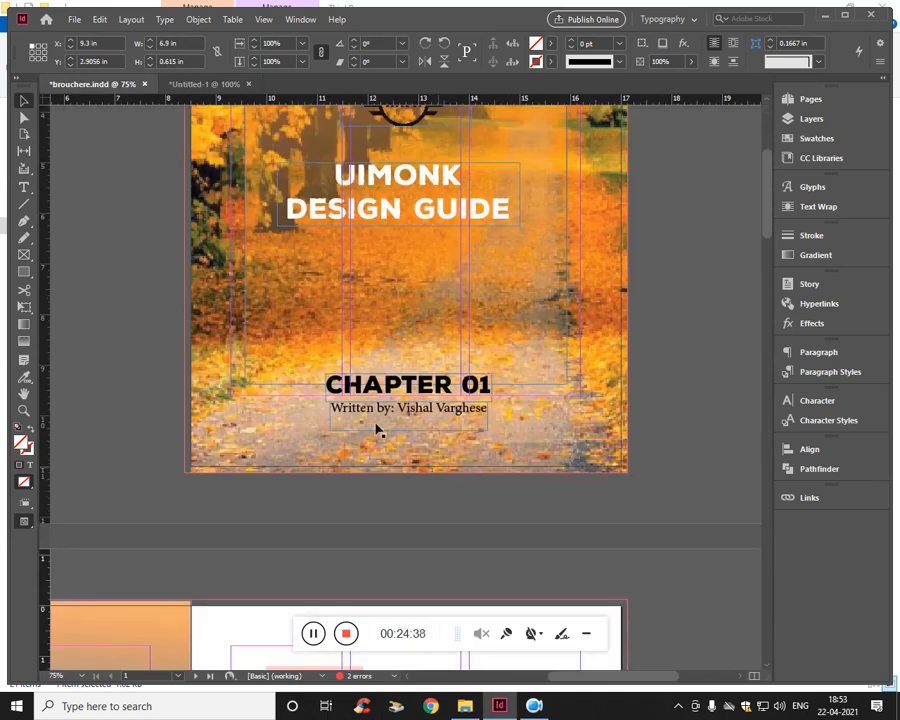
{"action": "scroll", "coordinate": [460, 414], "scroll_direction": "up", "scroll_amount": 3}
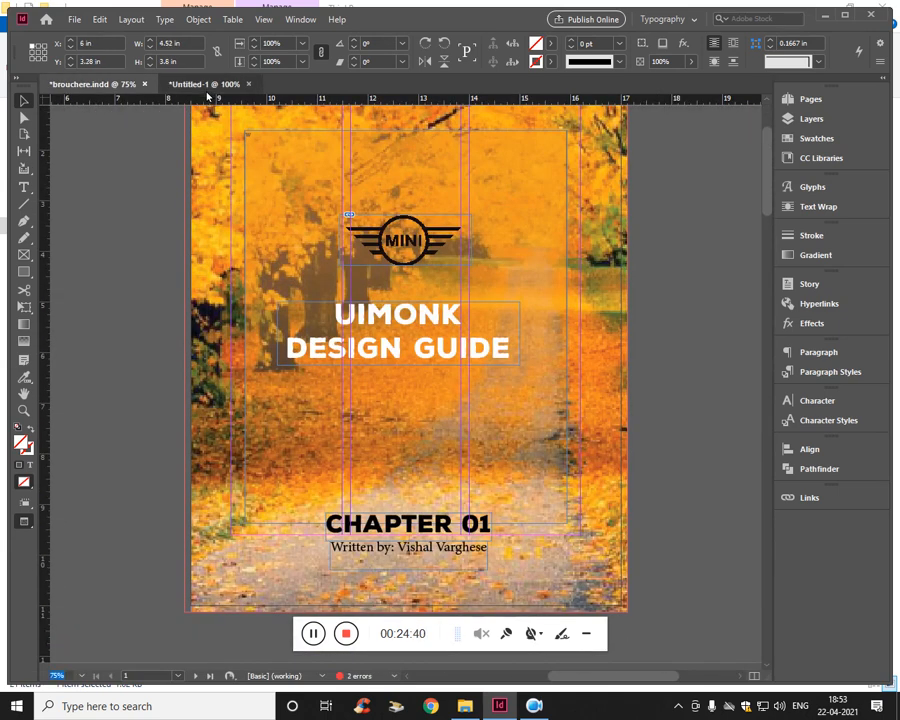
- Return to the Untitled-1 document and show the "Healing Wave" spread on pages 2 and 3 in Presentation mode
{"action": "left_click", "coordinate": [205, 85]}
{"action": "scroll", "coordinate": [251, 300], "scroll_direction": "down", "scroll_amount": 10}
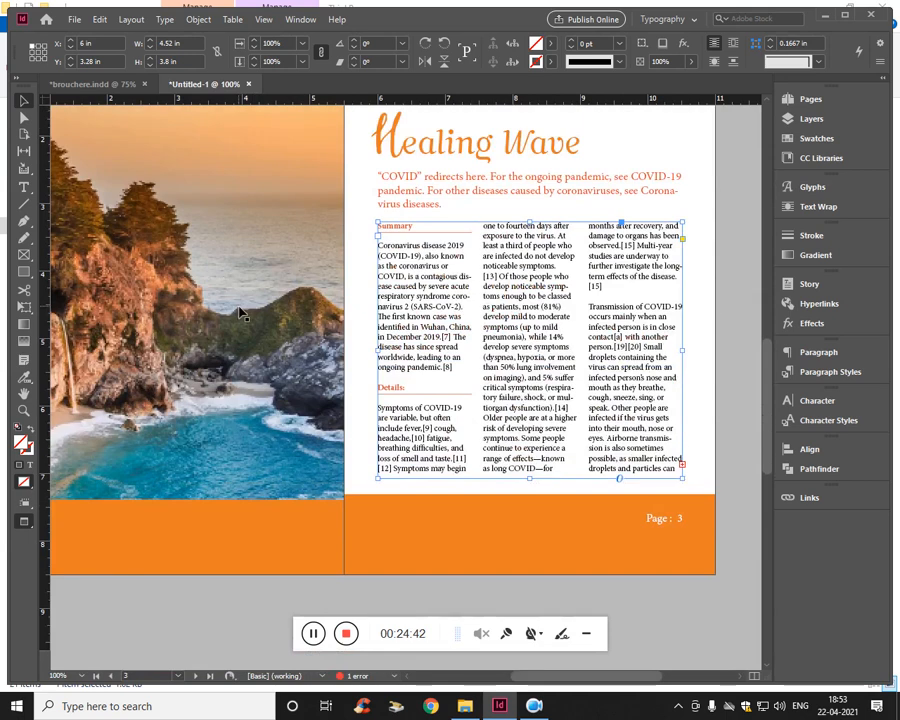
{"action": "left_click", "coordinate": [594, 598]}
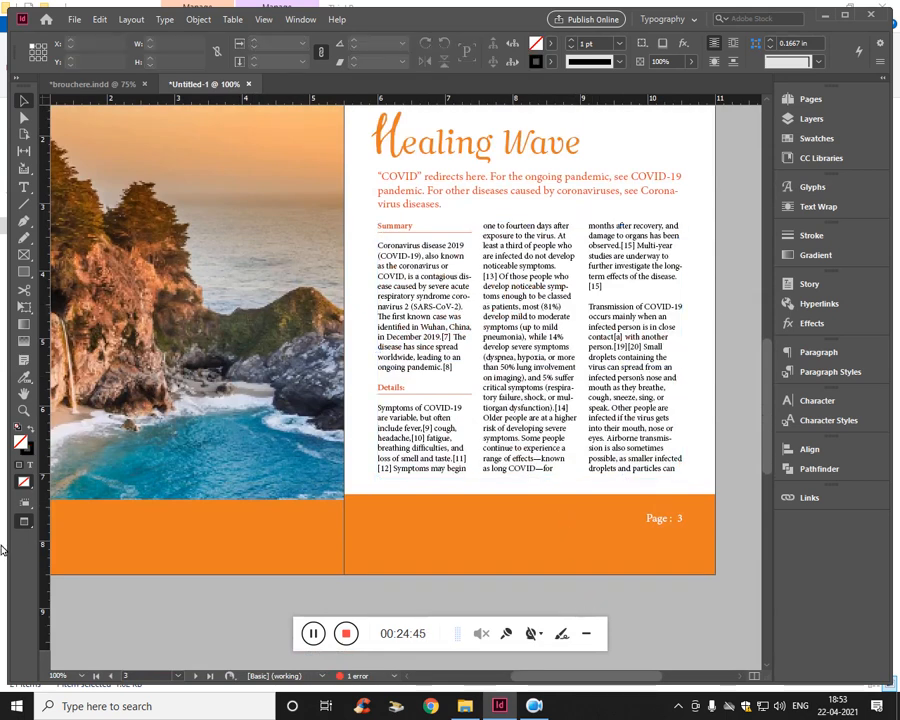
{"action": "left_click", "coordinate": [24, 523]}
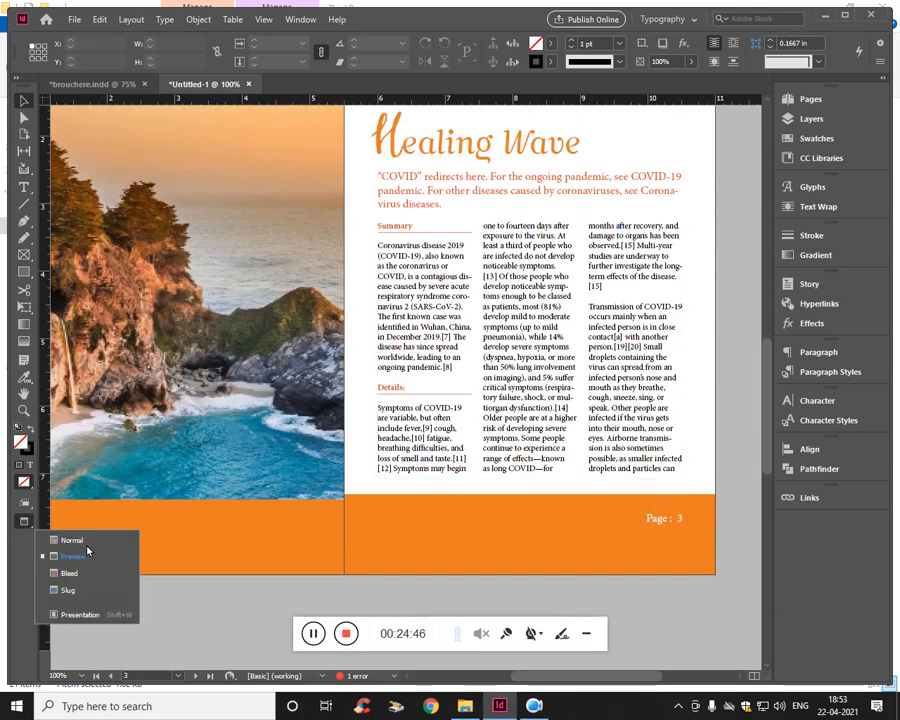
{"action": "left_click", "coordinate": [77, 615]}
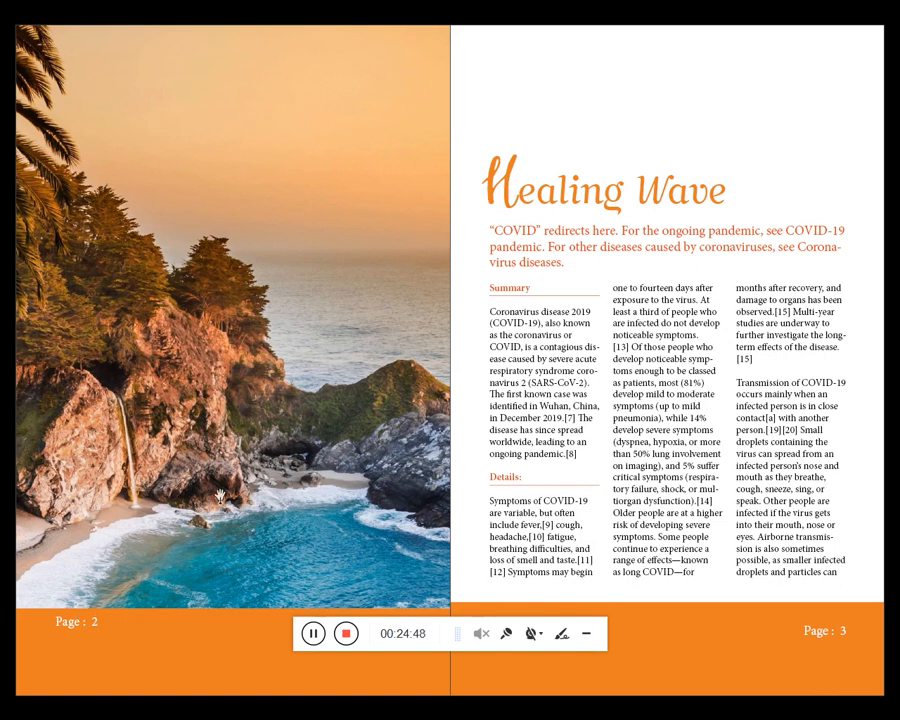